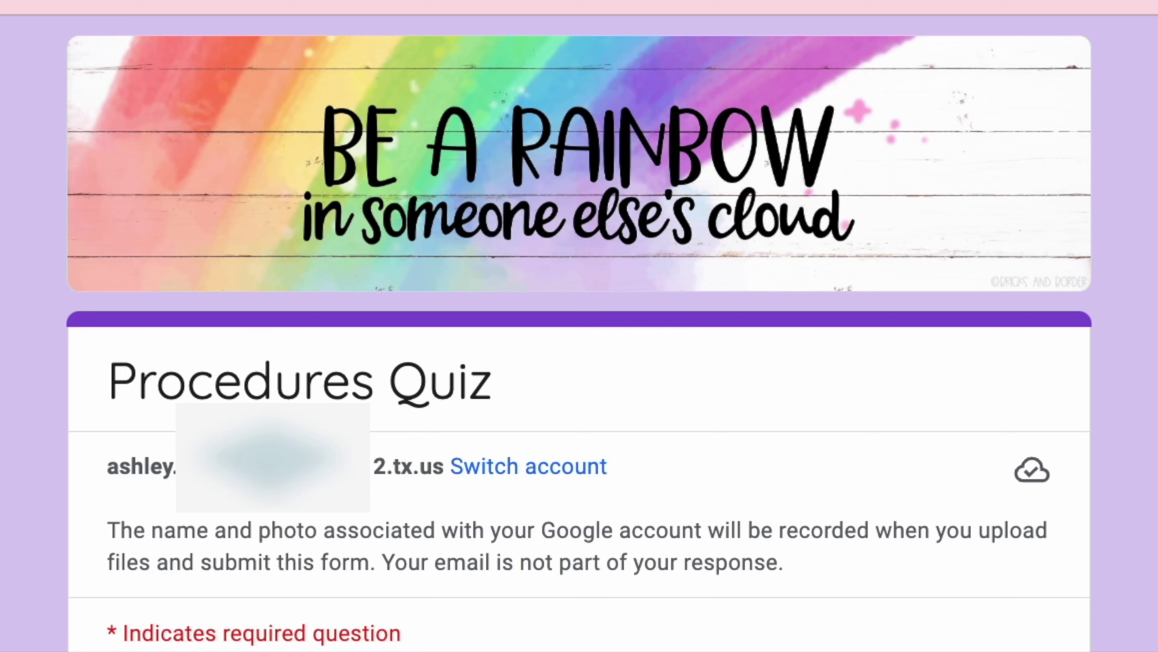
scroll(579, 333, down, 5)
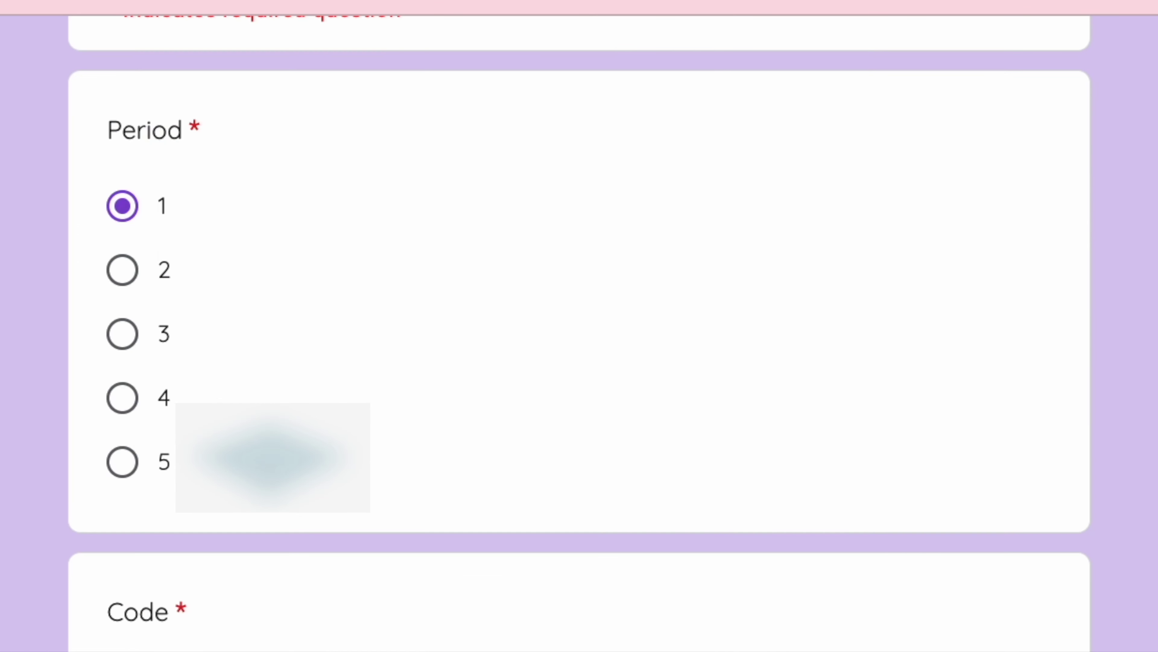
scroll(579, 333, up, 10)
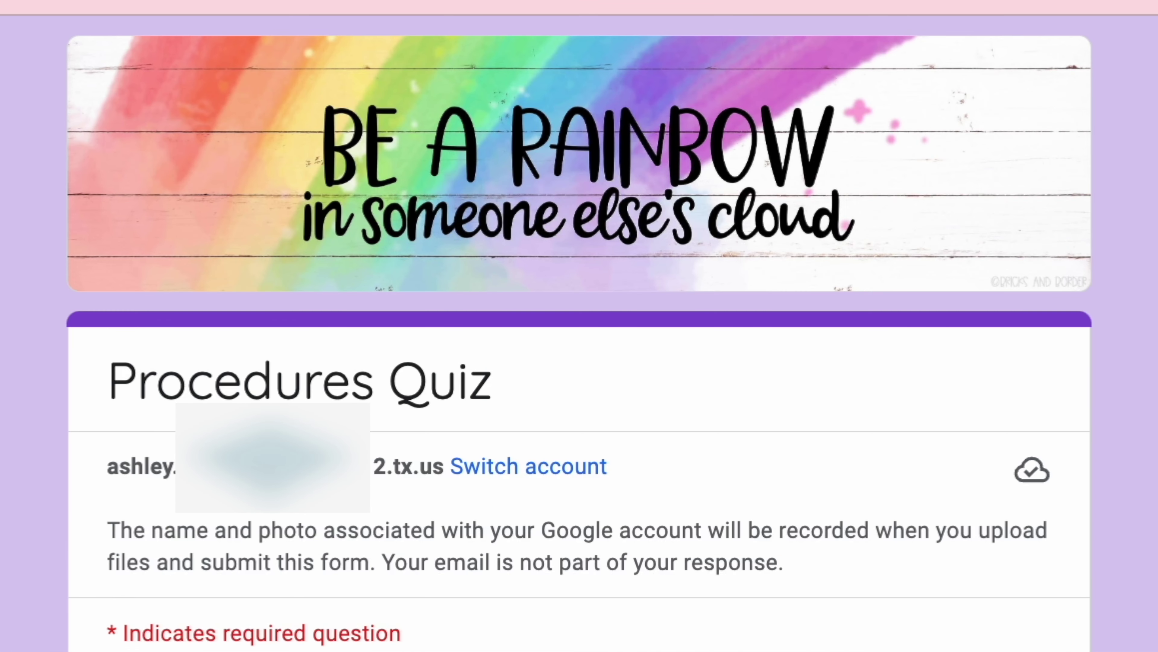
scroll(579, 333, down, 15)
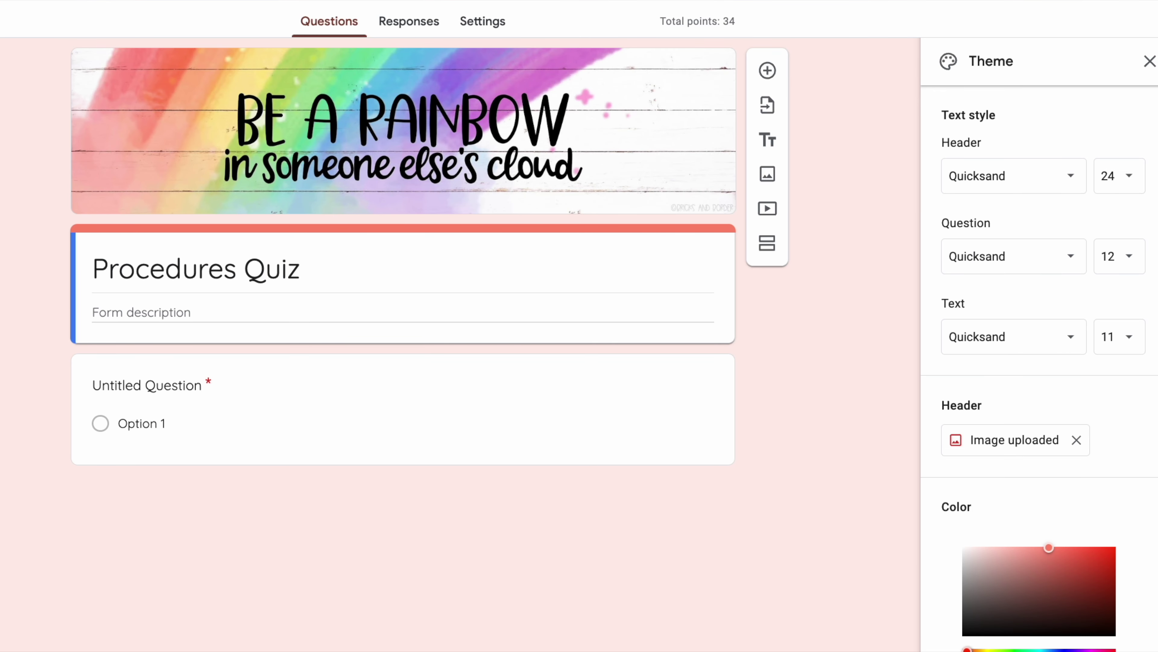
click(1094, 616)
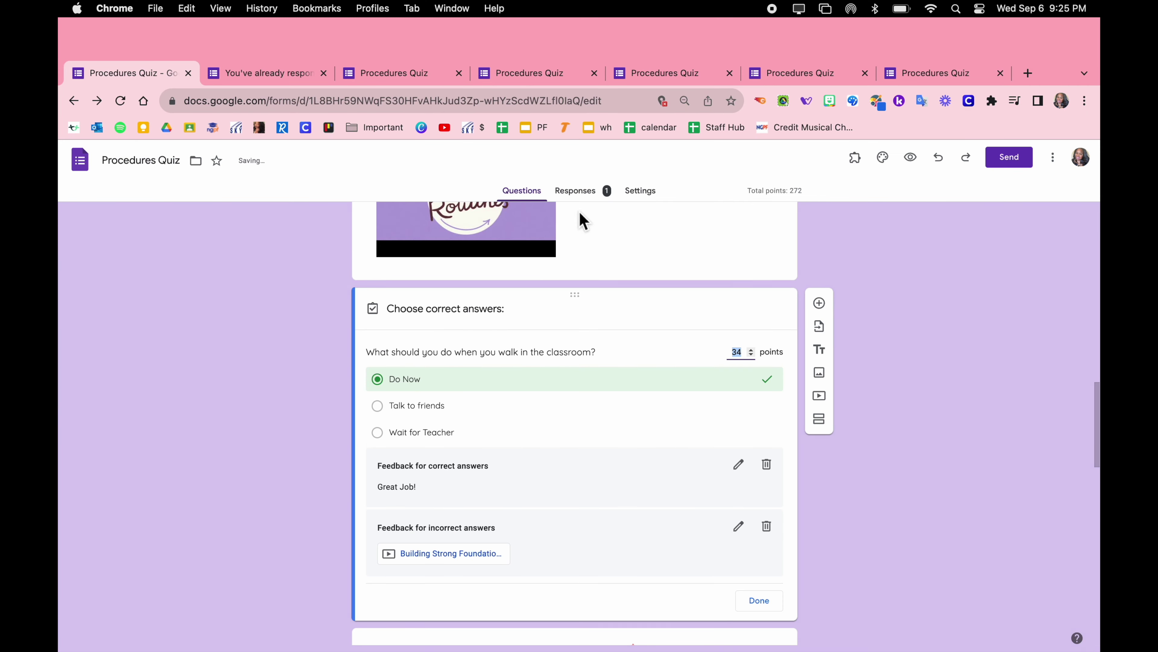
click(283, 82)
click(146, 82)
click(636, 190)
click(406, 348)
click(270, 73)
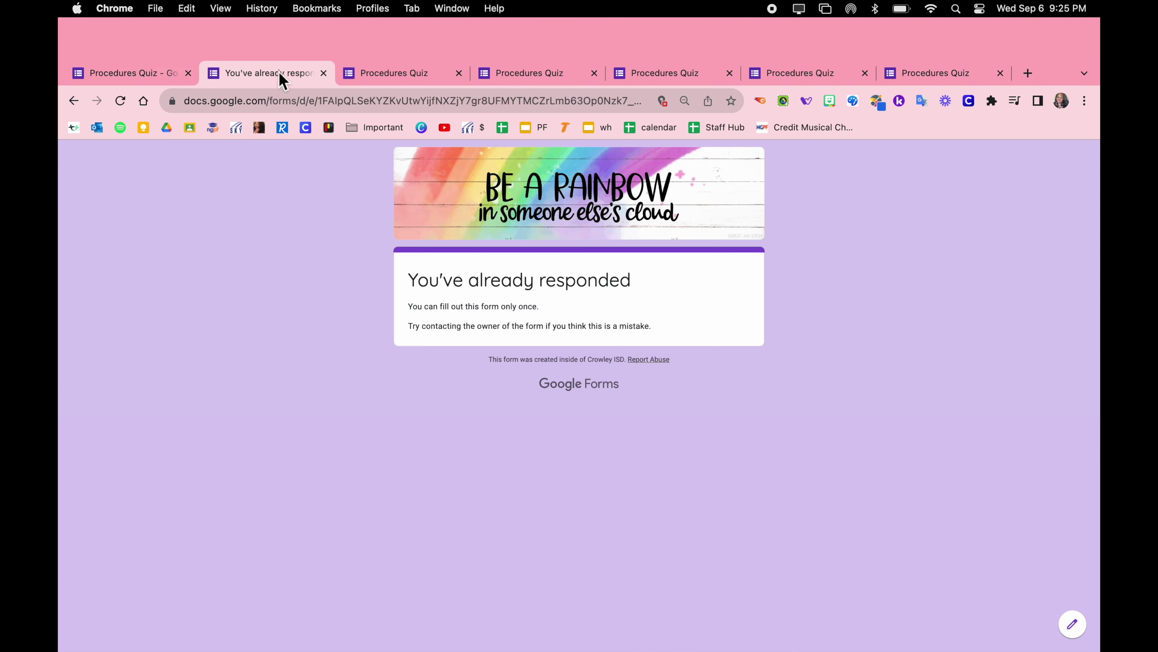
click(120, 101)
click(451, 364)
drag(1094, 270, 1077, 525)
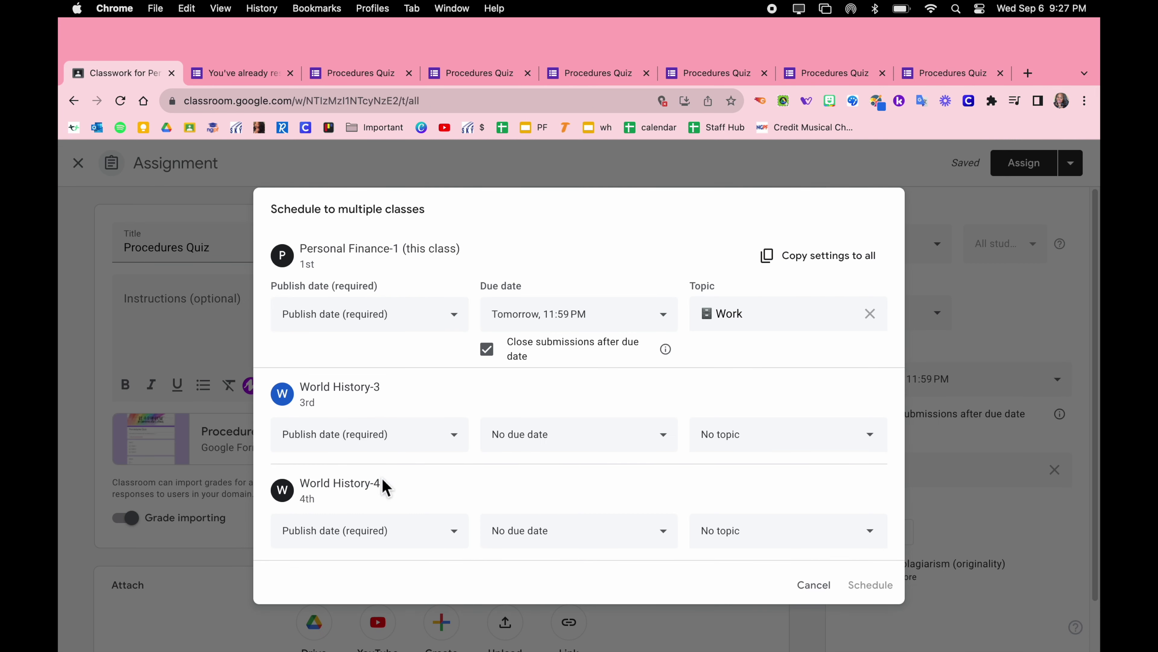
Step: Open the scheduled publish date and time options for the Personal Finance-1 class
click(384, 316)
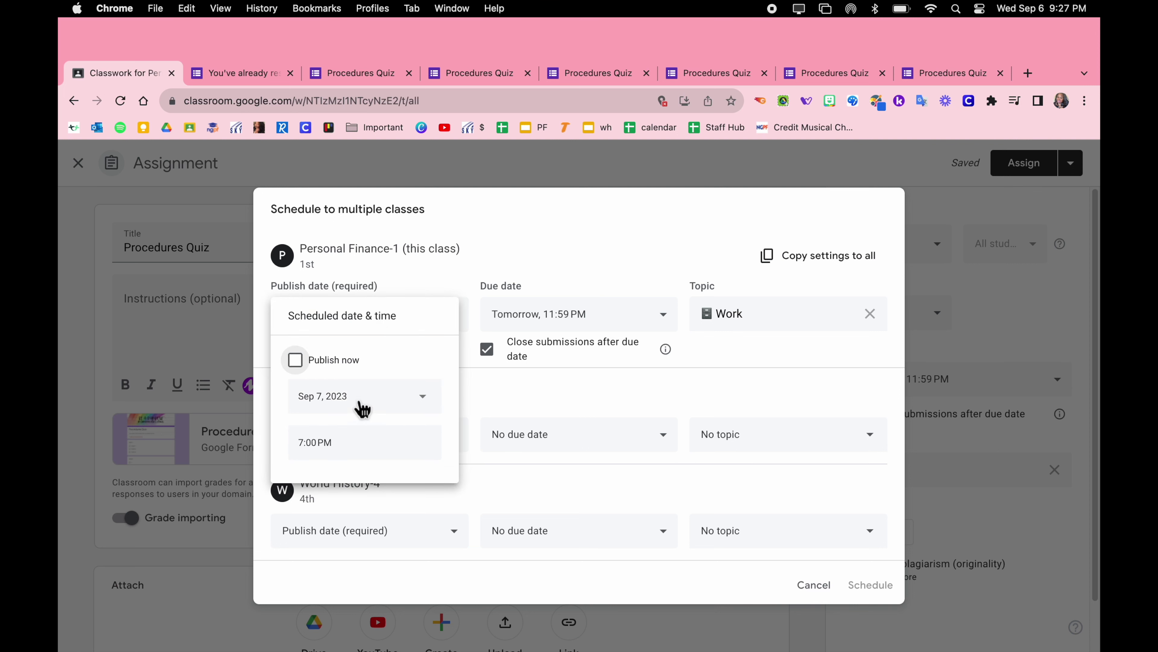
click(363, 411)
click(406, 355)
click(509, 390)
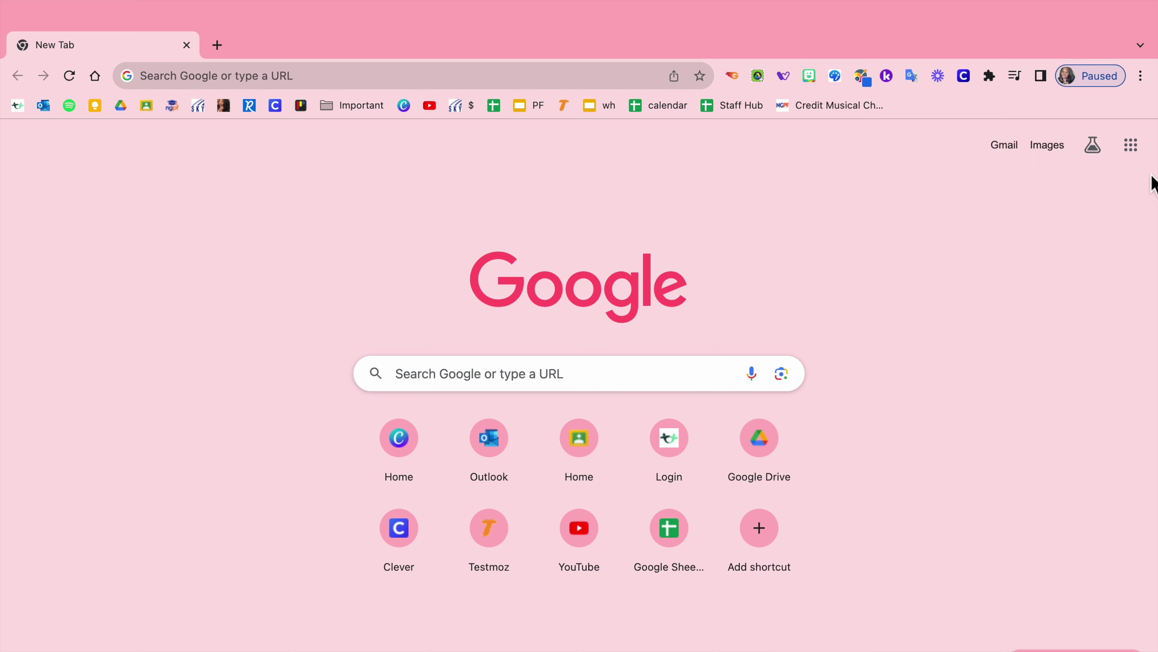
click(1131, 145)
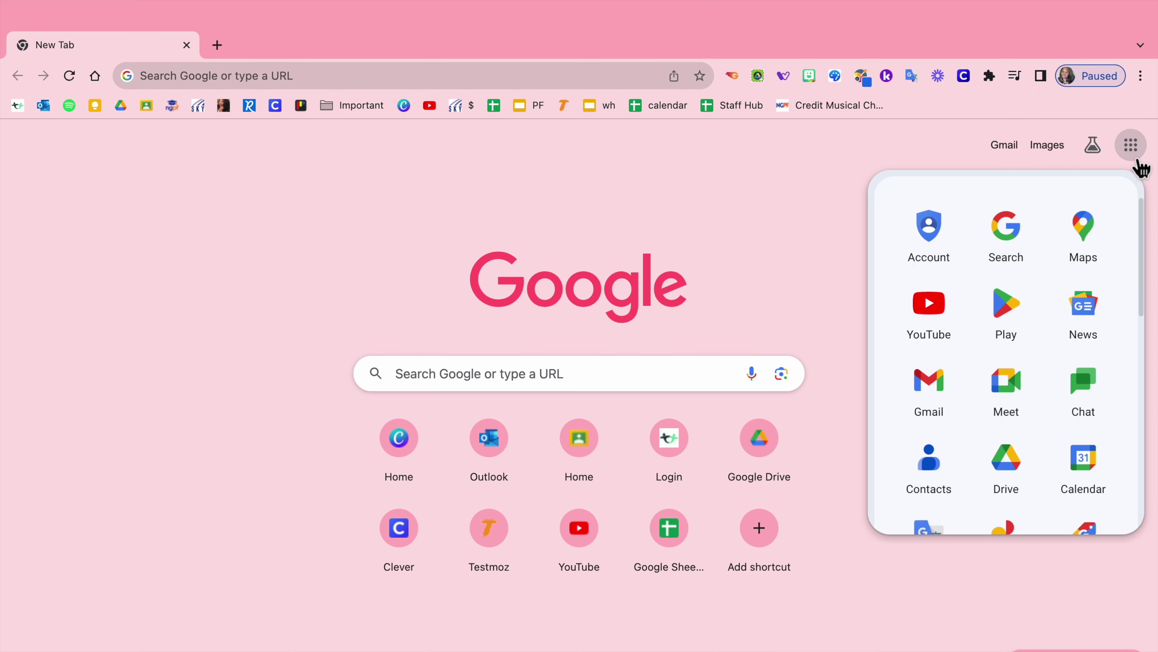
drag(1146, 223, 1125, 402)
scroll(1122, 402, down, 1)
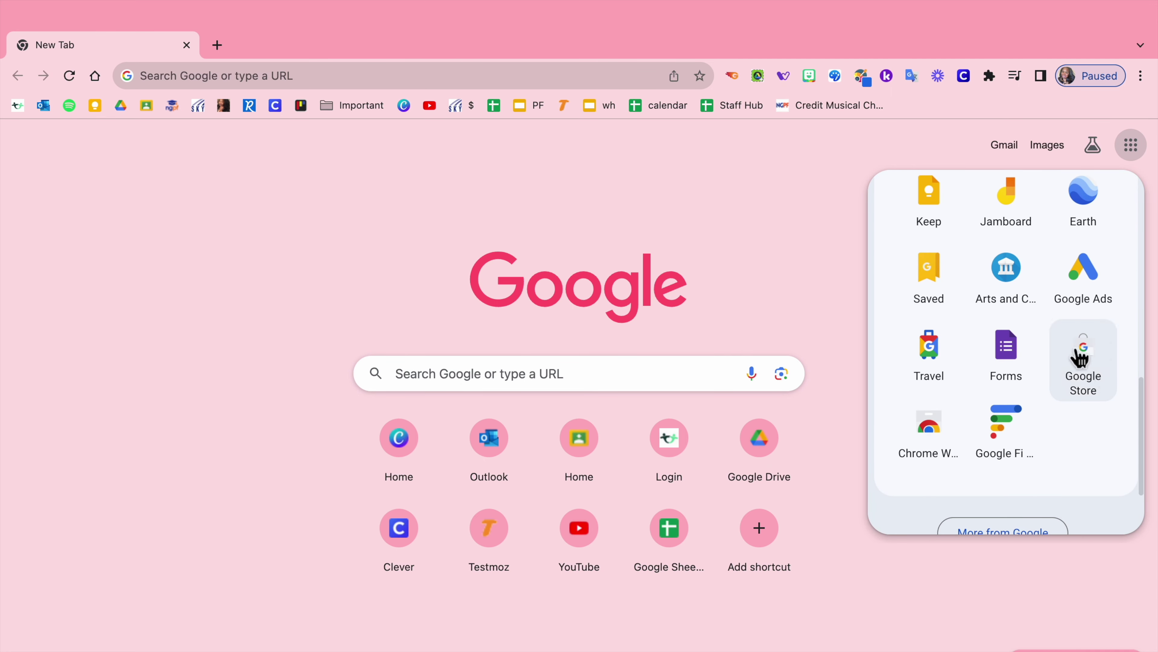
click(436, 246)
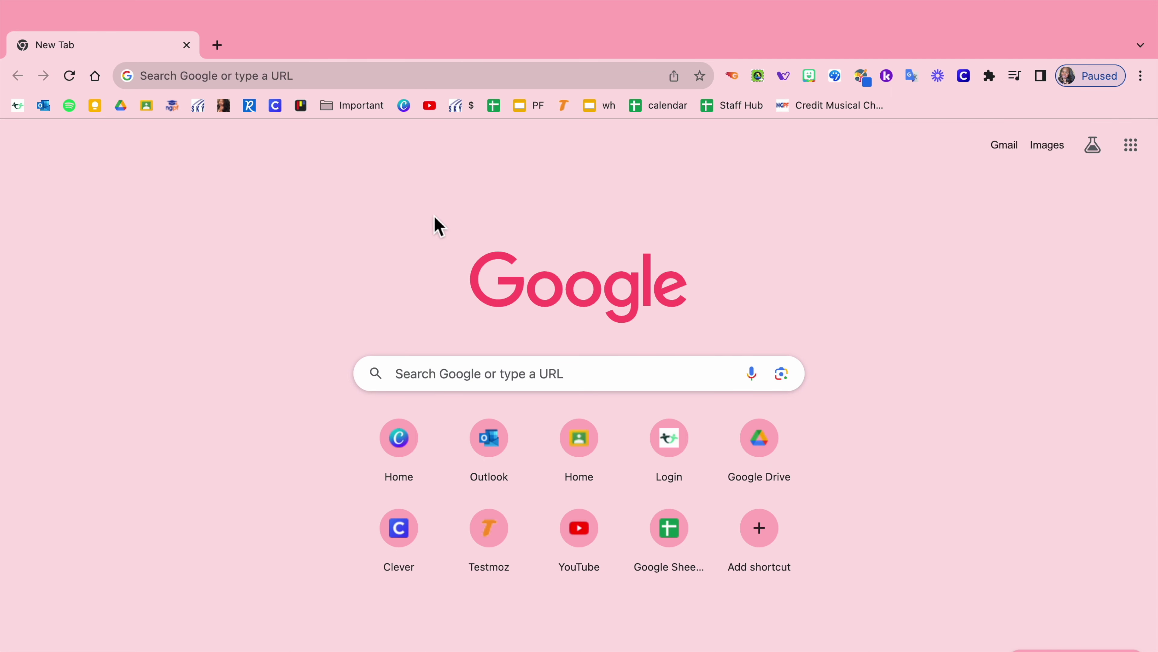
Step: Create a new blank Google Form by going to forms.new
click(339, 76)
text(forms.new)
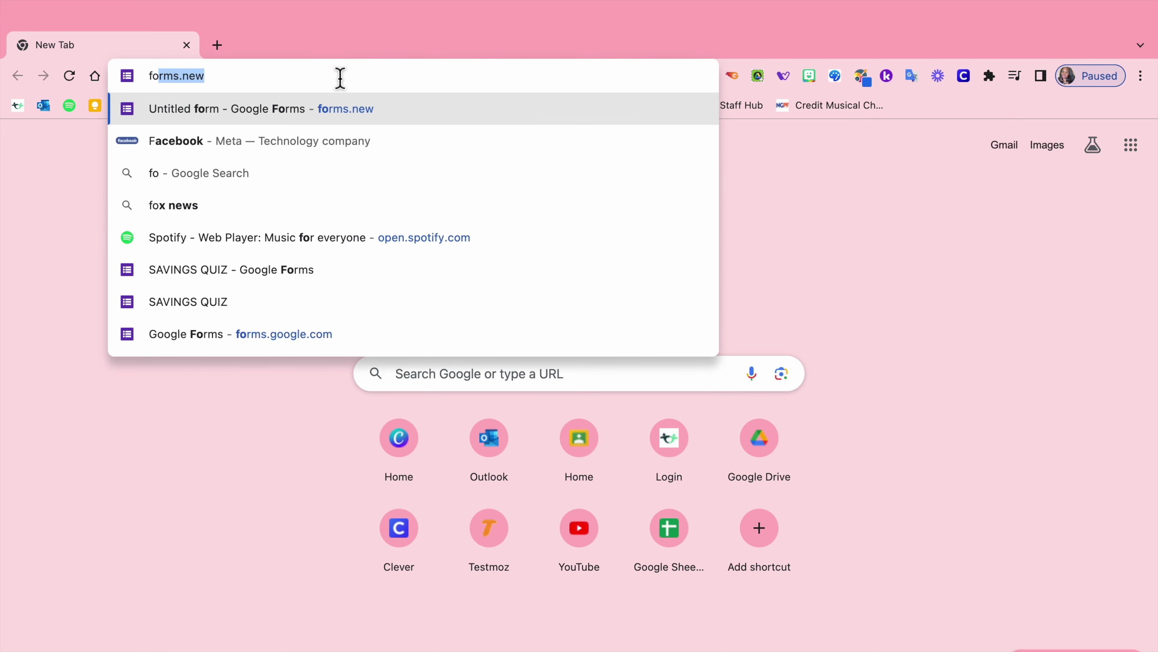
key(Return)
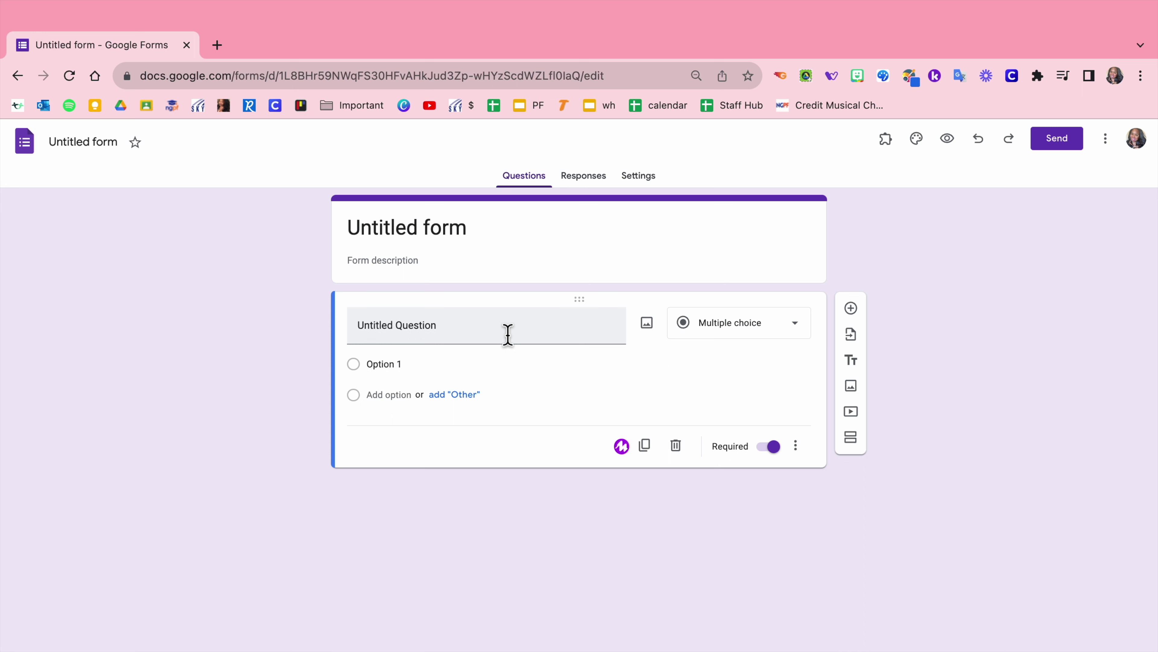
Step: Rename the untitled form as Procedures Quiz and apply the same name to its title heading
click(69, 153)
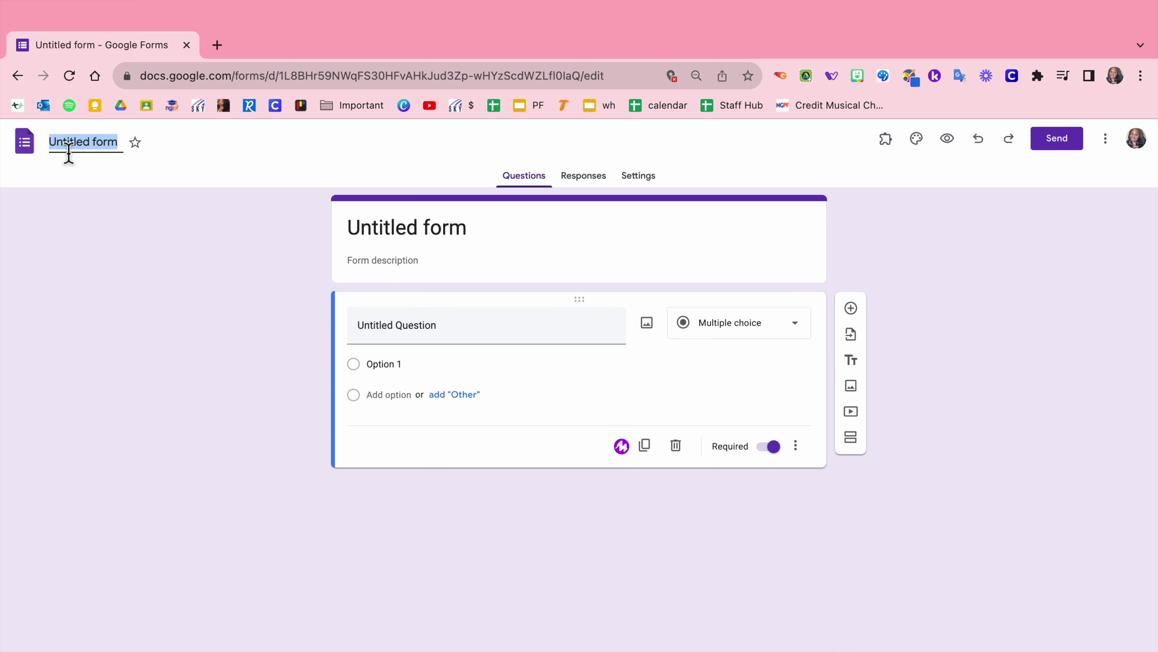
text(Procedures Quiz)
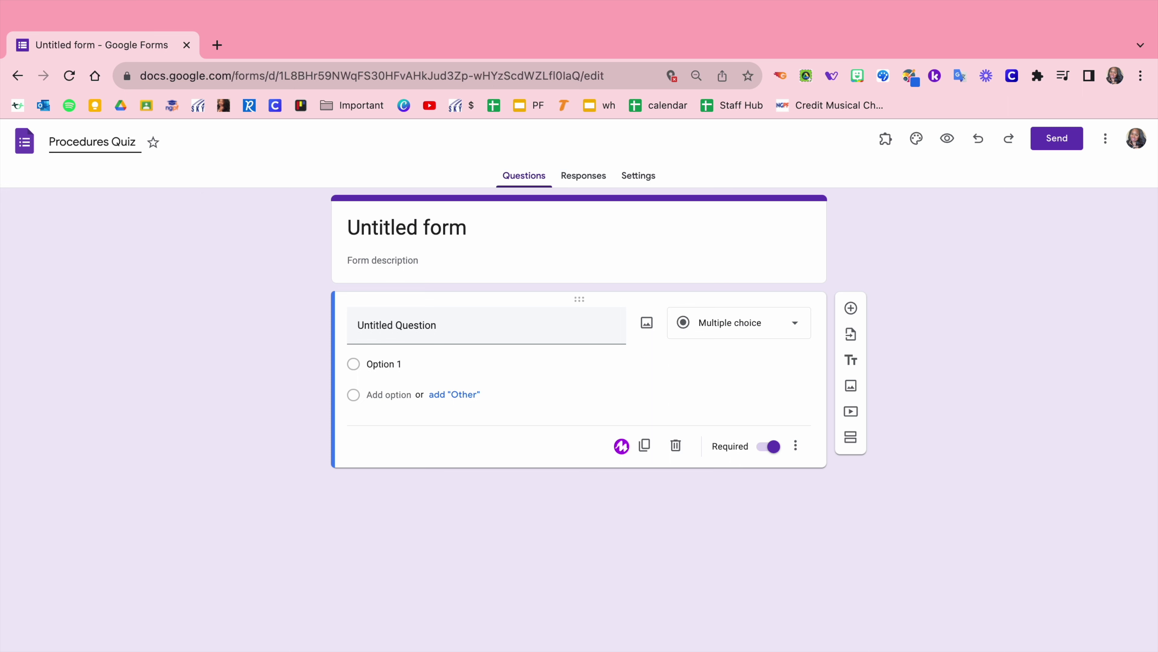
key(Return)
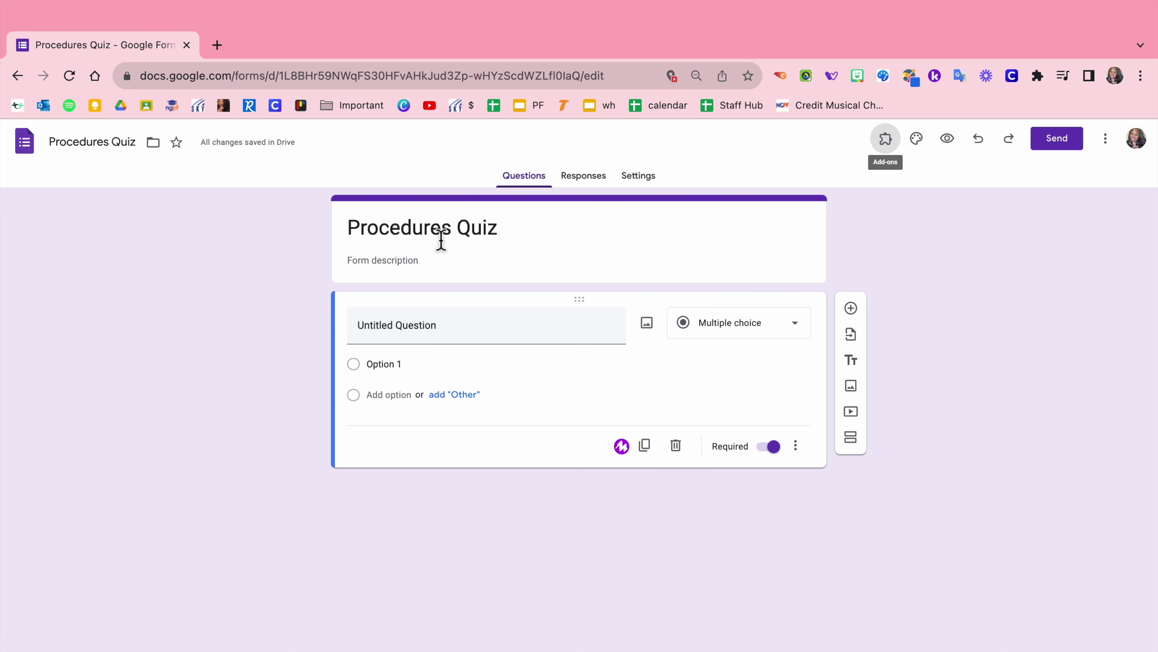
double_click(438, 230)
click(285, 286)
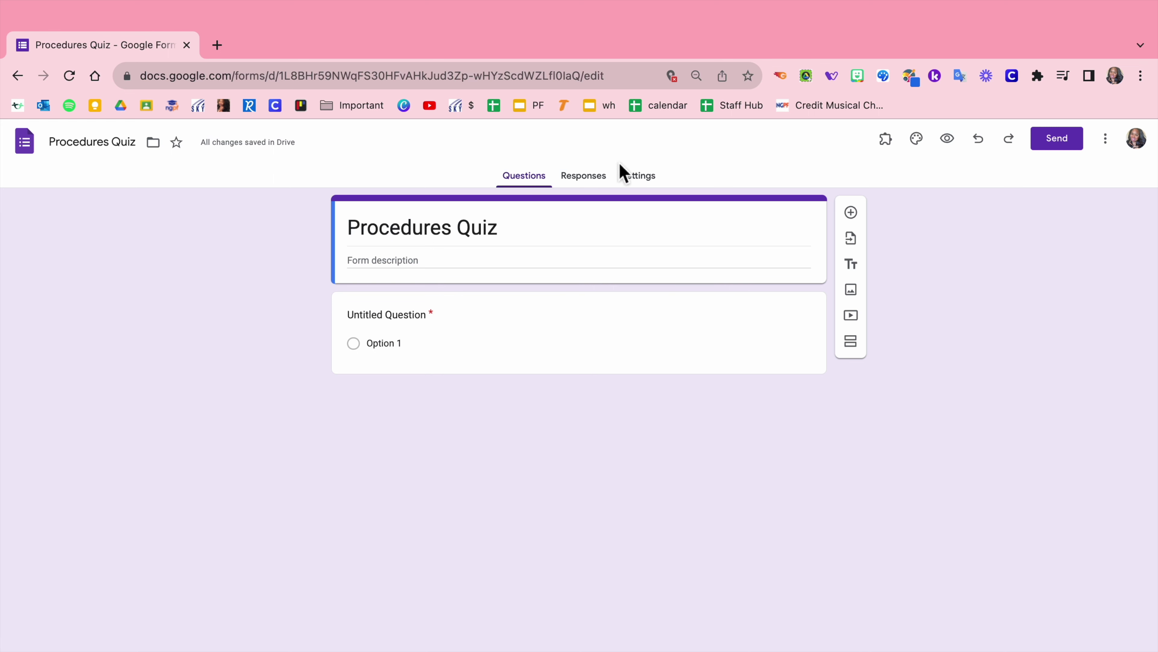
Step: Turn the form into a quiz in the form's settings
click(652, 191)
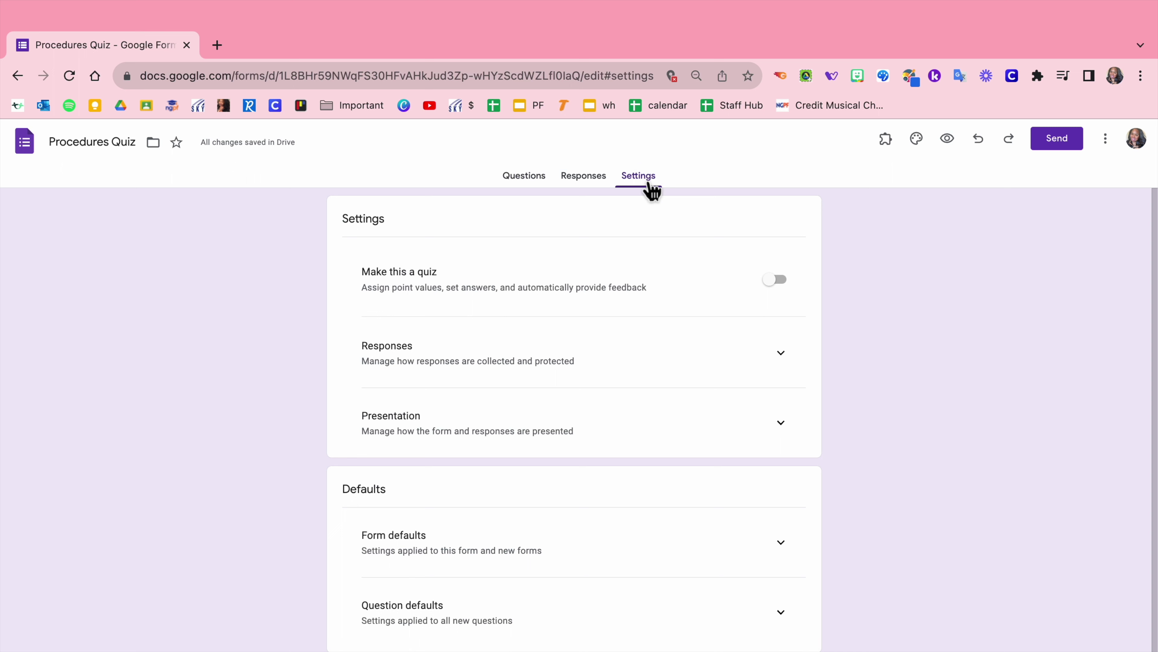
click(778, 288)
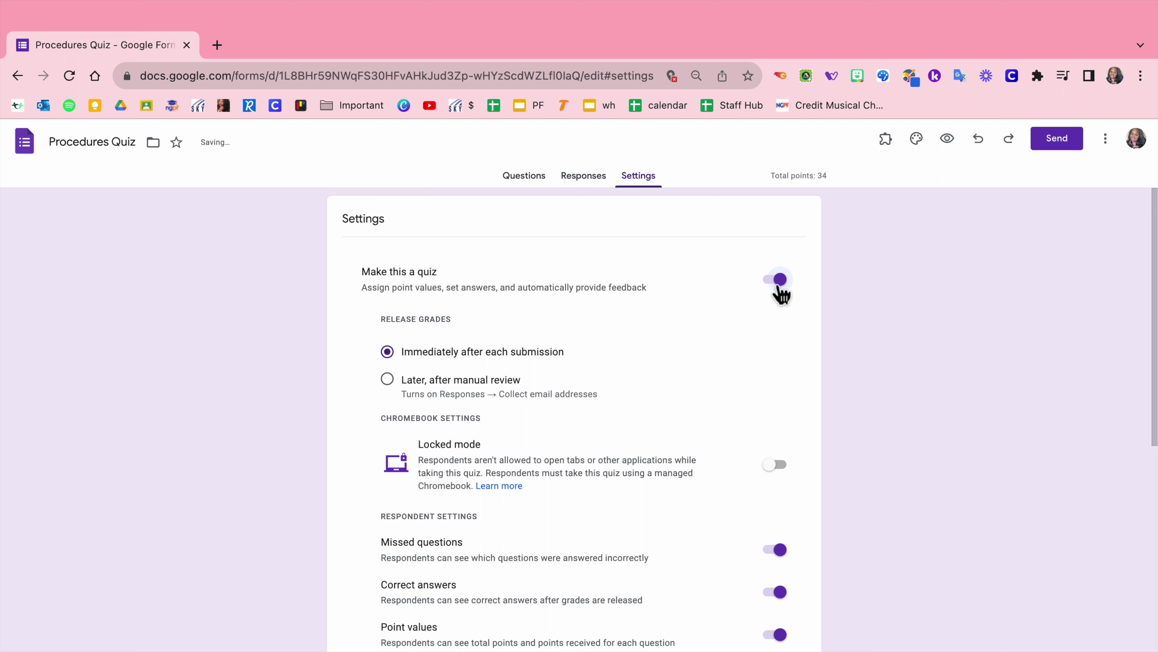
Step: Turn off showing missed questions and correct answers to respondents, leaving point values shown
scroll(1156, 274, down, 5)
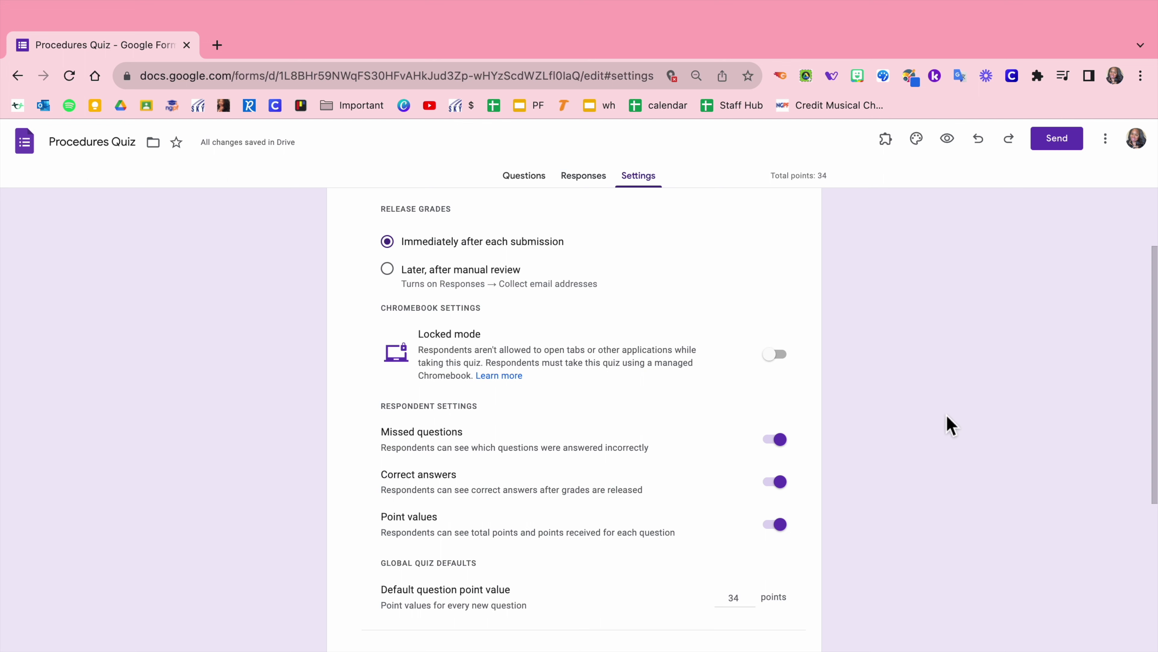
scroll(1154, 374, down, 2)
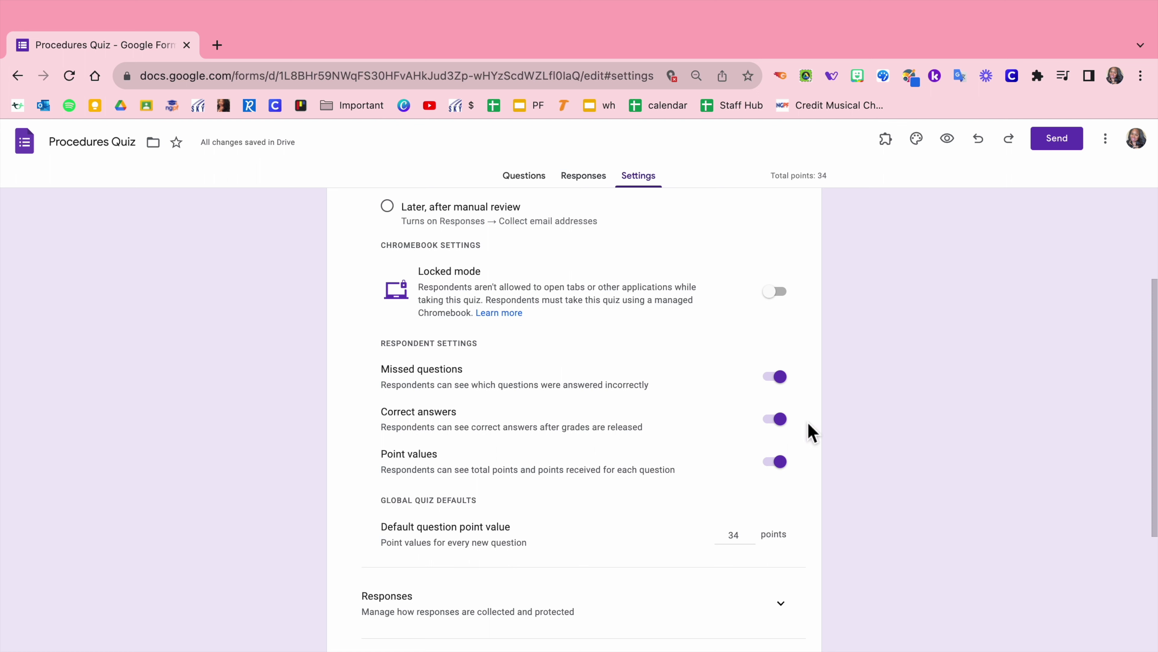
click(785, 382)
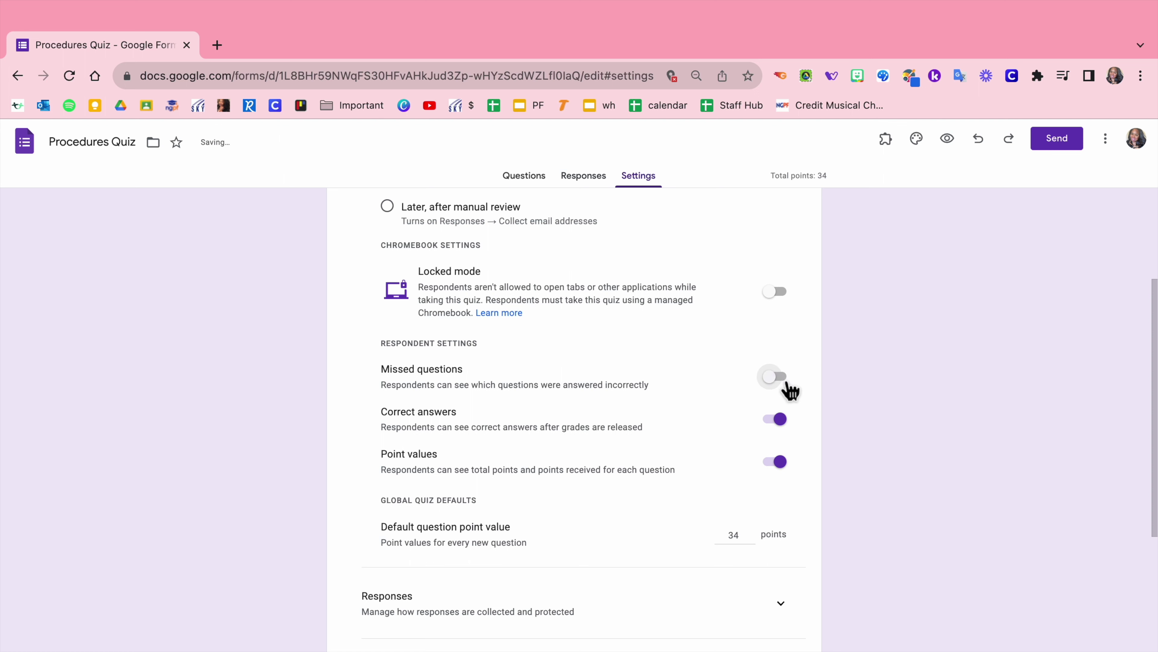
click(782, 422)
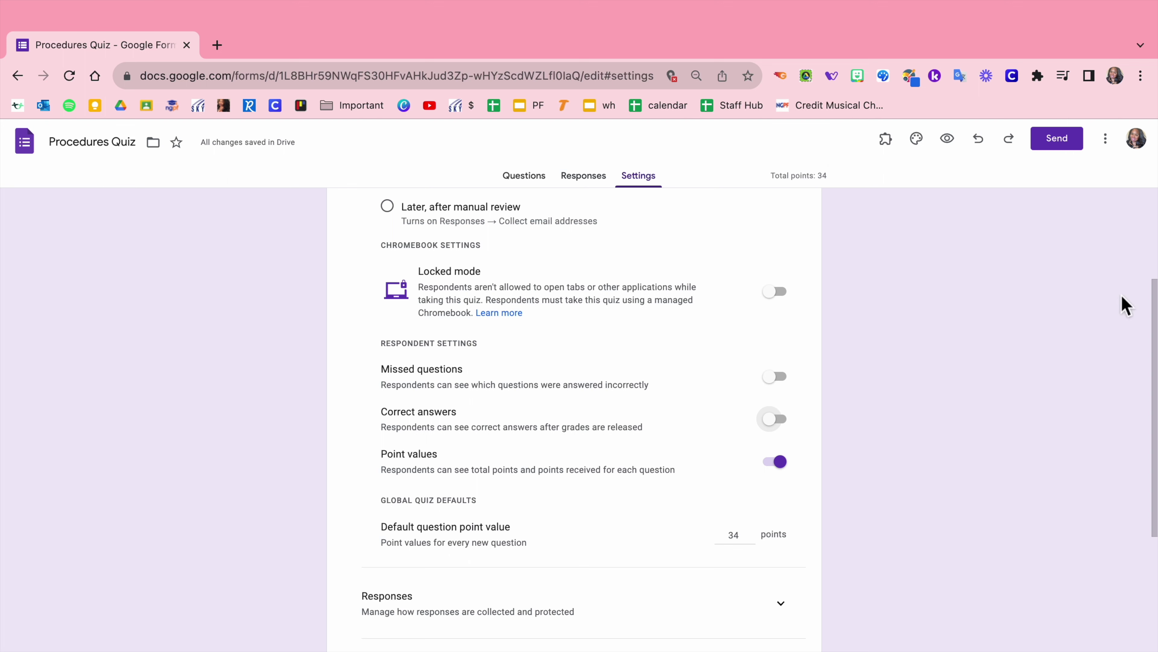
Step: Open the quiz's default question point value for editing
scroll(1153, 408, down, 3)
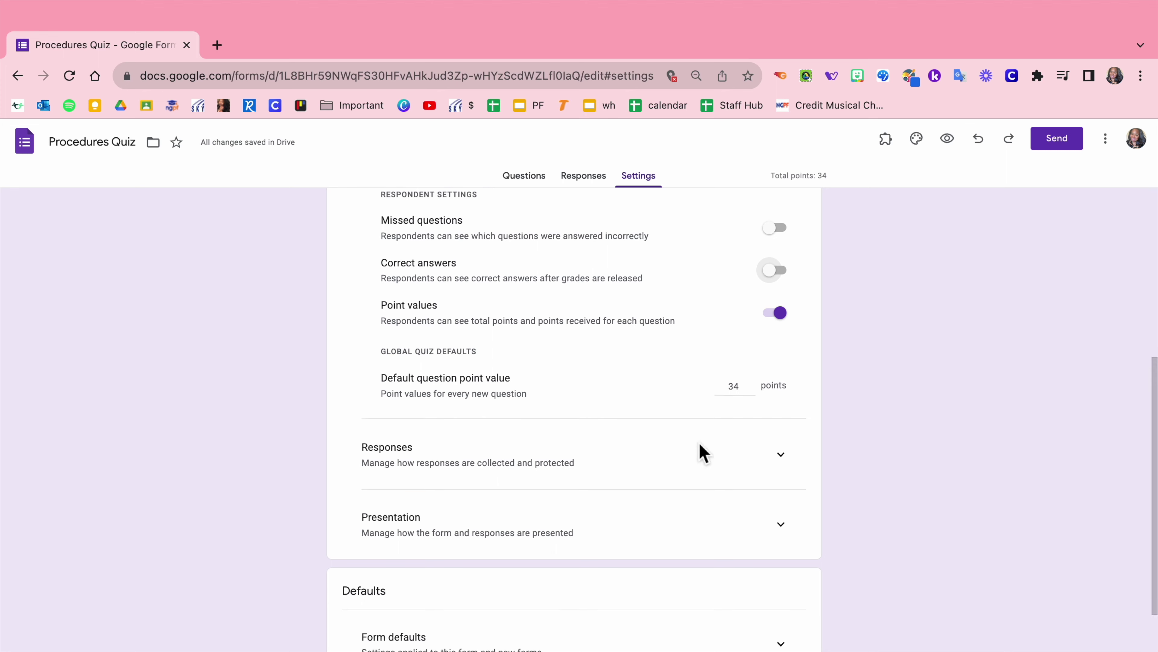
double_click(743, 392)
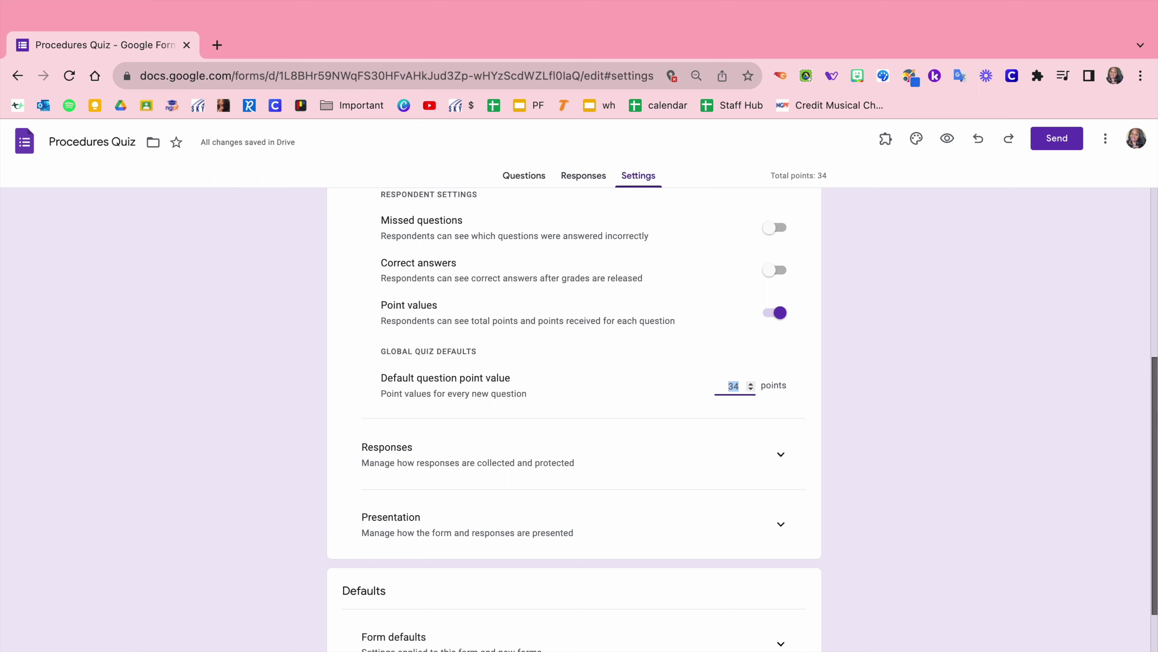
Step: In the response settings, toggle the organization-only restriction off and back on, and limit the form to 1 response
scroll(1111, 453, down, 2)
click(781, 412)
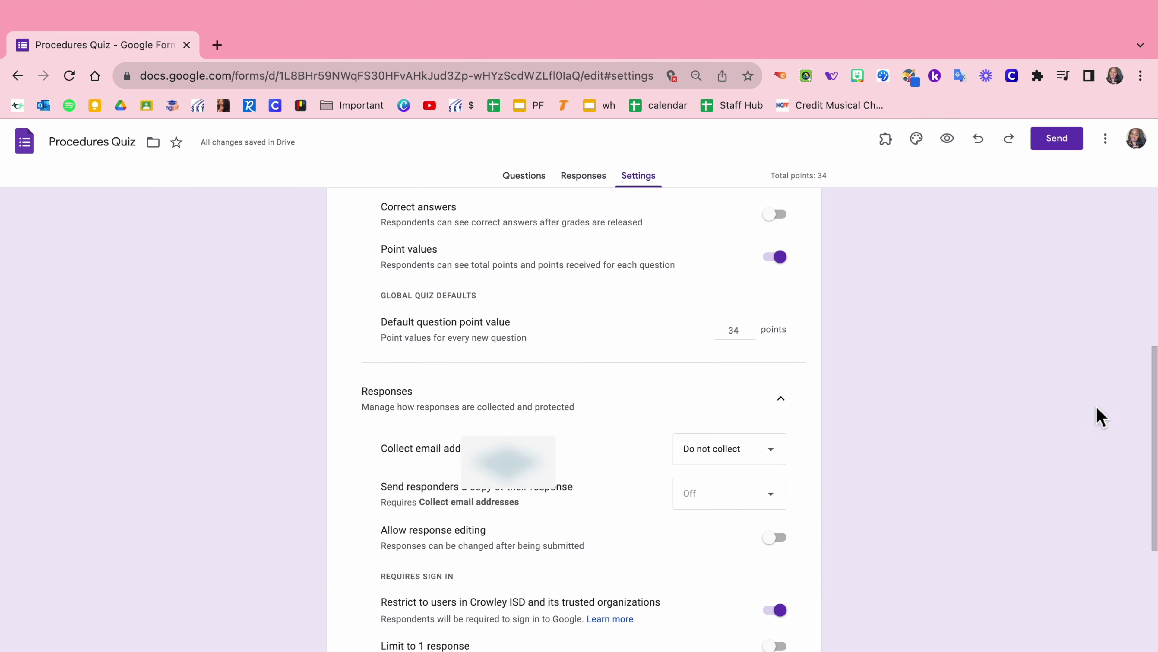
scroll(688, 300, down, 3)
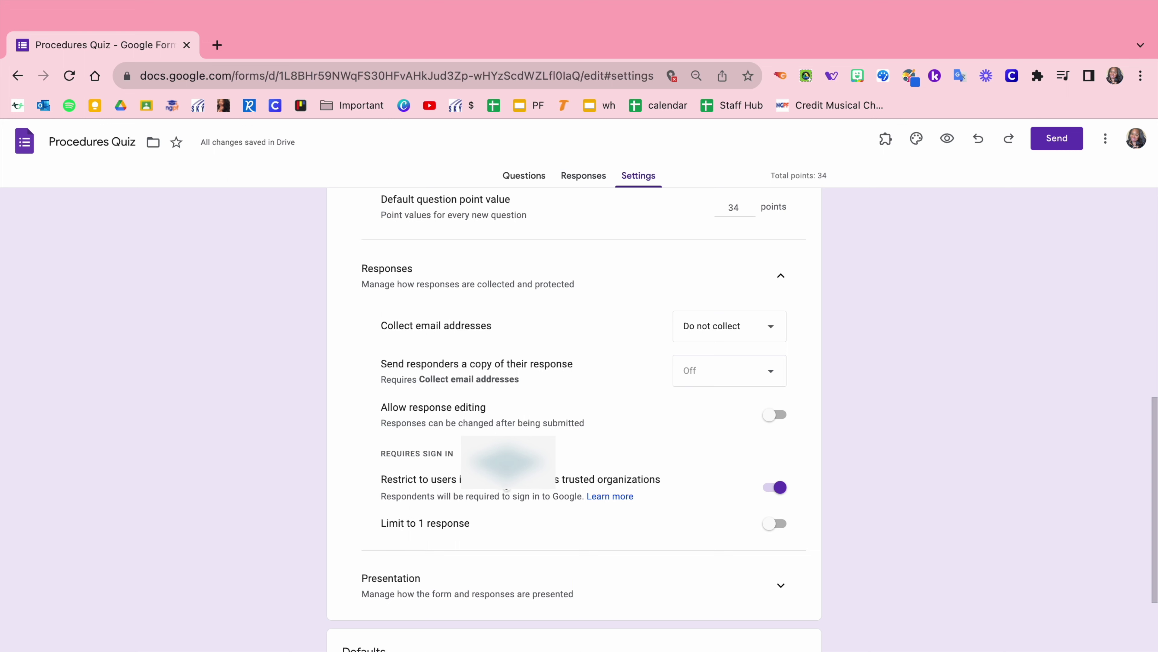
click(779, 488)
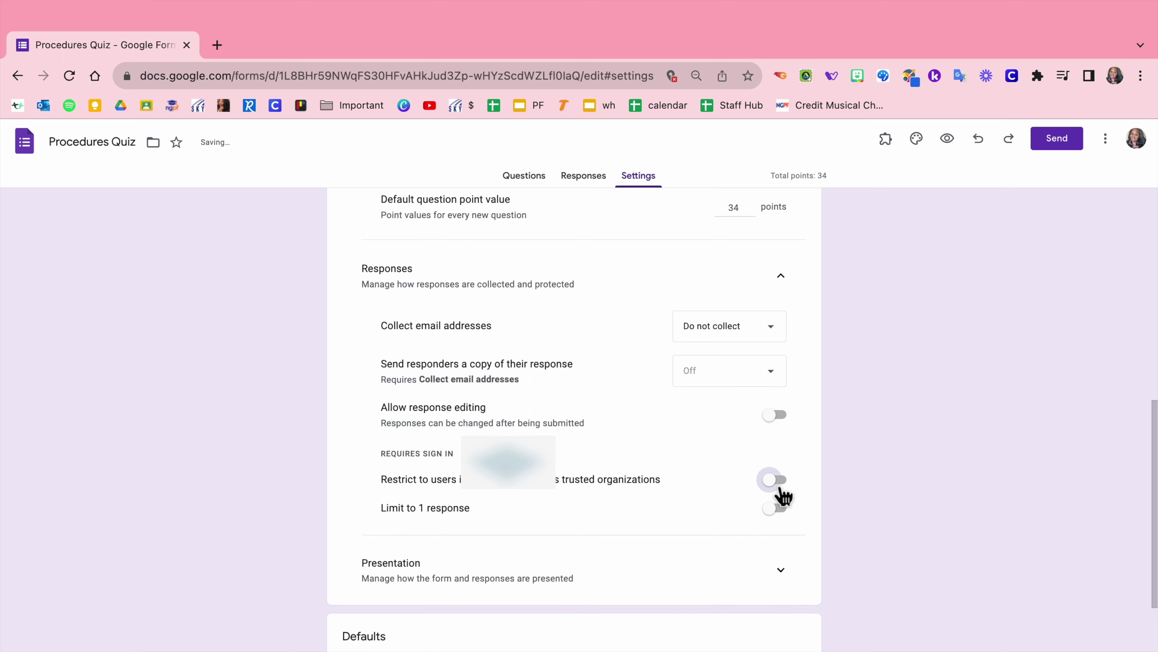
click(779, 492)
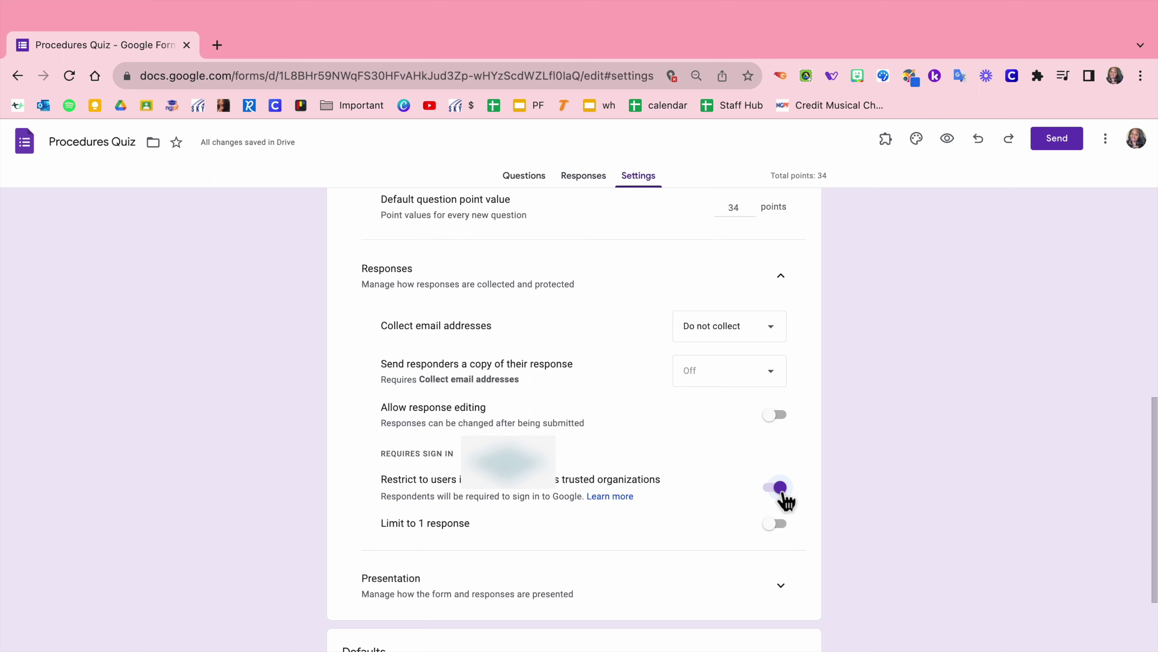
click(776, 526)
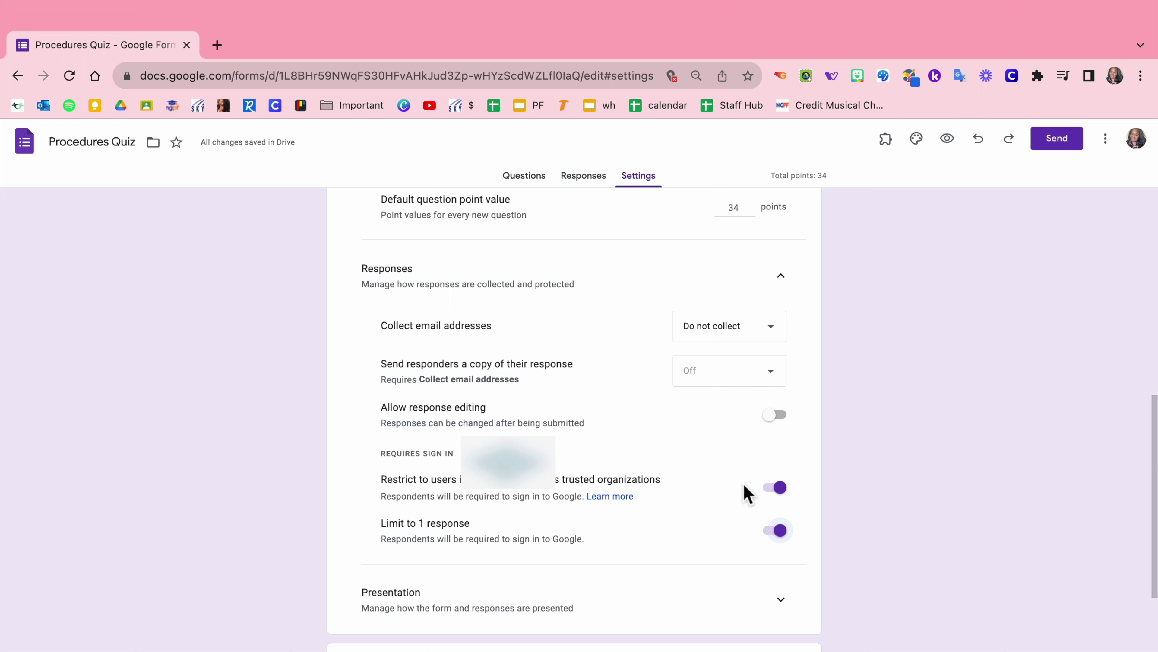
Step: Check the choices for collecting email addresses without changing them, and expand the presentation settings
click(767, 346)
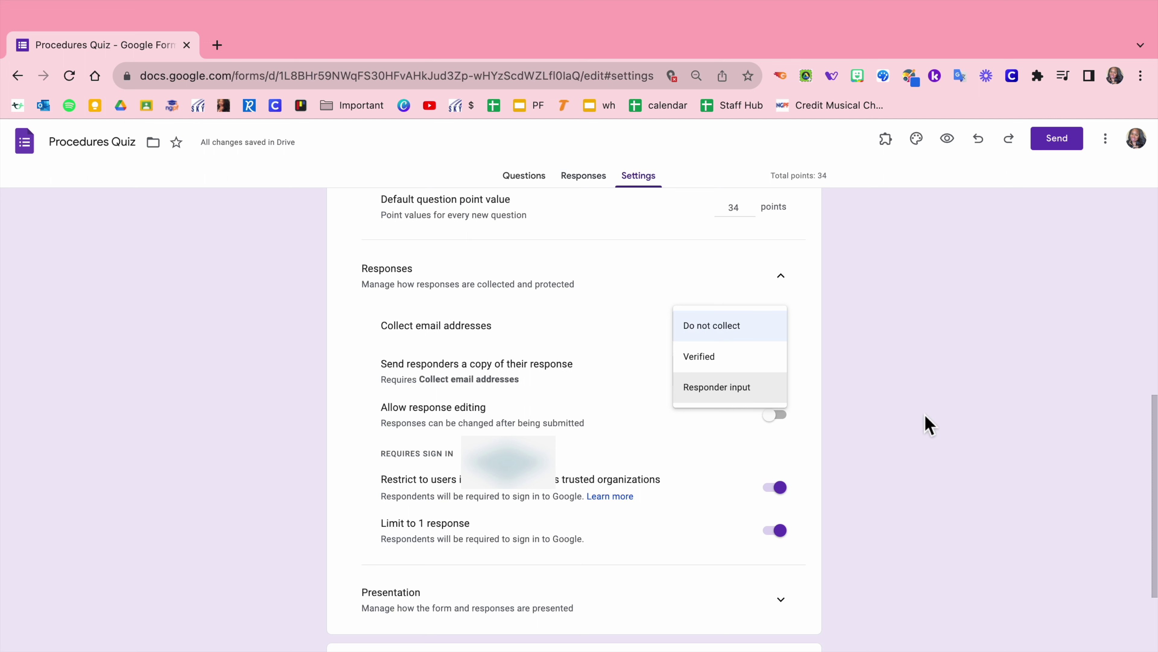
click(929, 424)
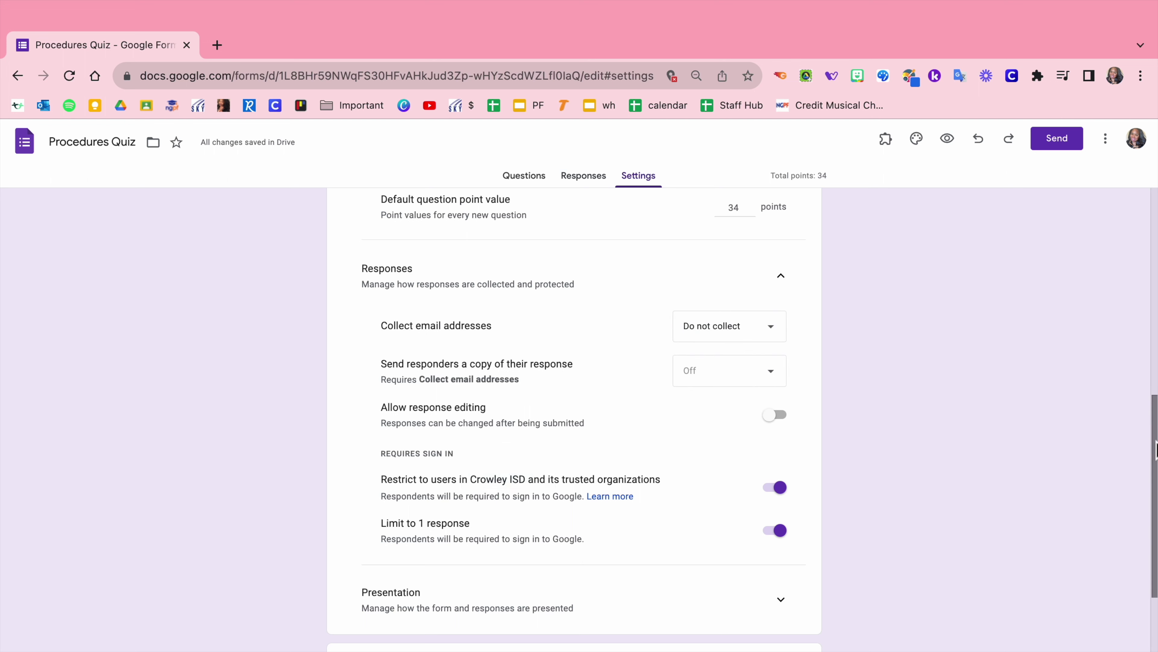
drag(1153, 473, 1153, 555)
click(784, 404)
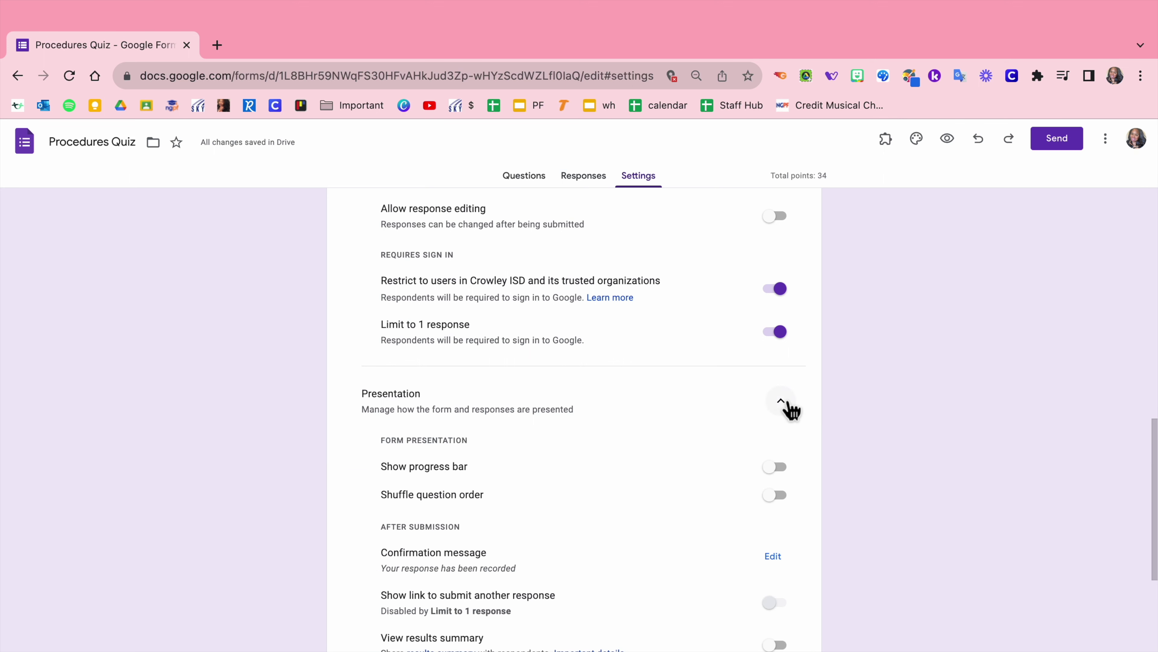
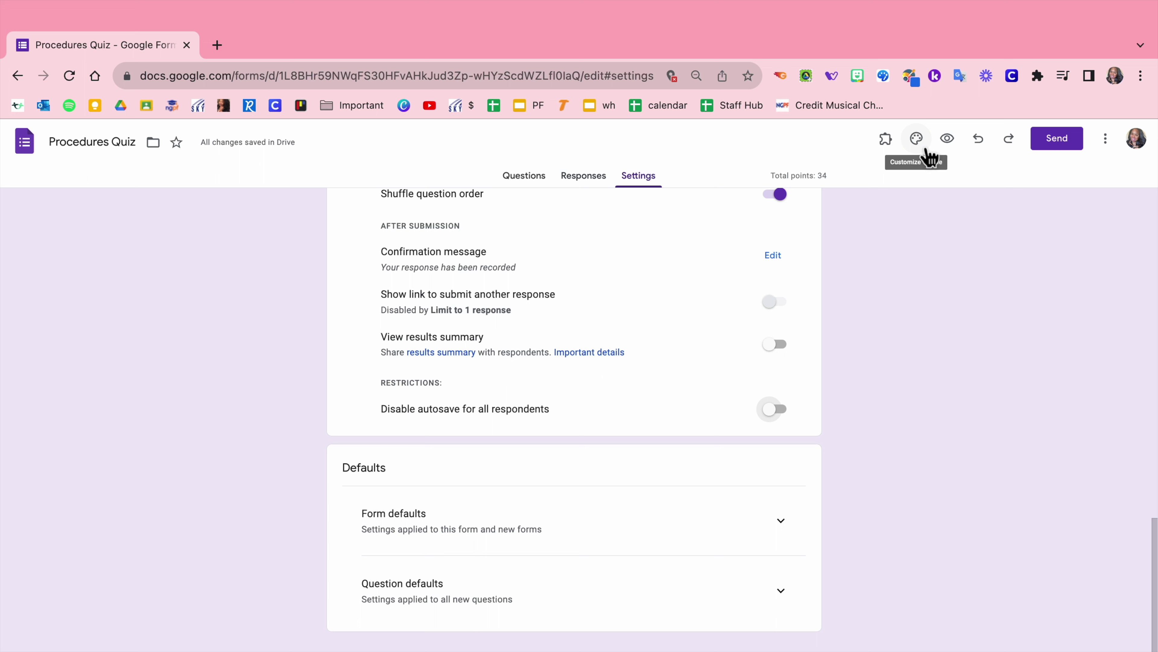
Step: Set the theme's header, question and text fonts all to Quicksand
click(927, 151)
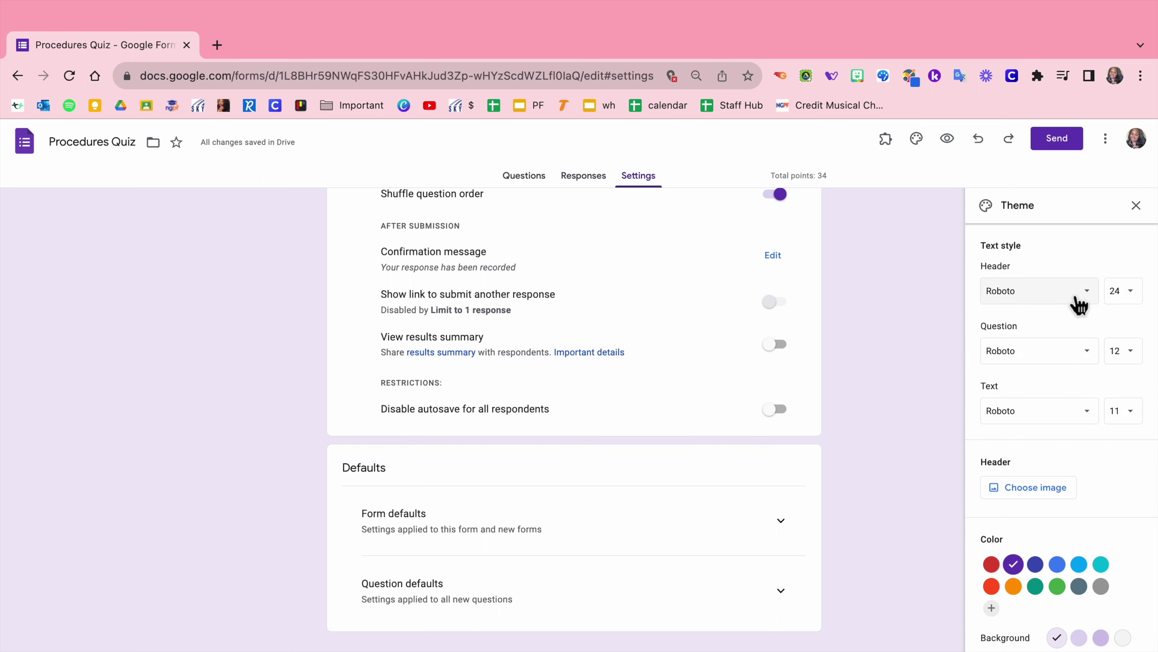
click(526, 181)
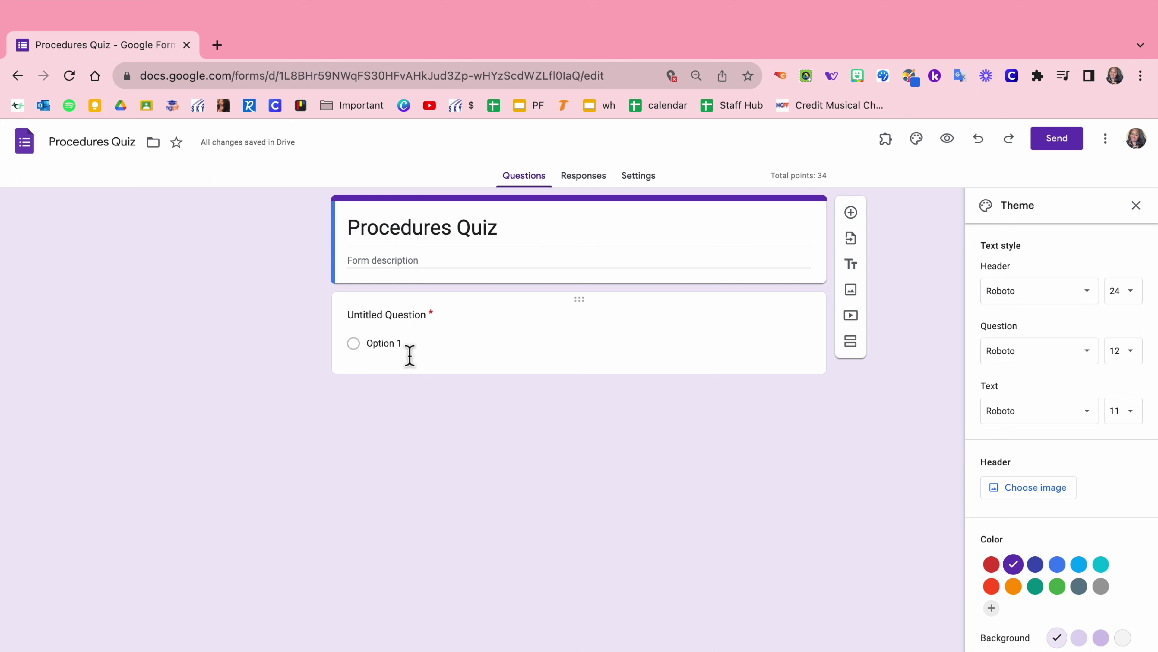
click(1075, 294)
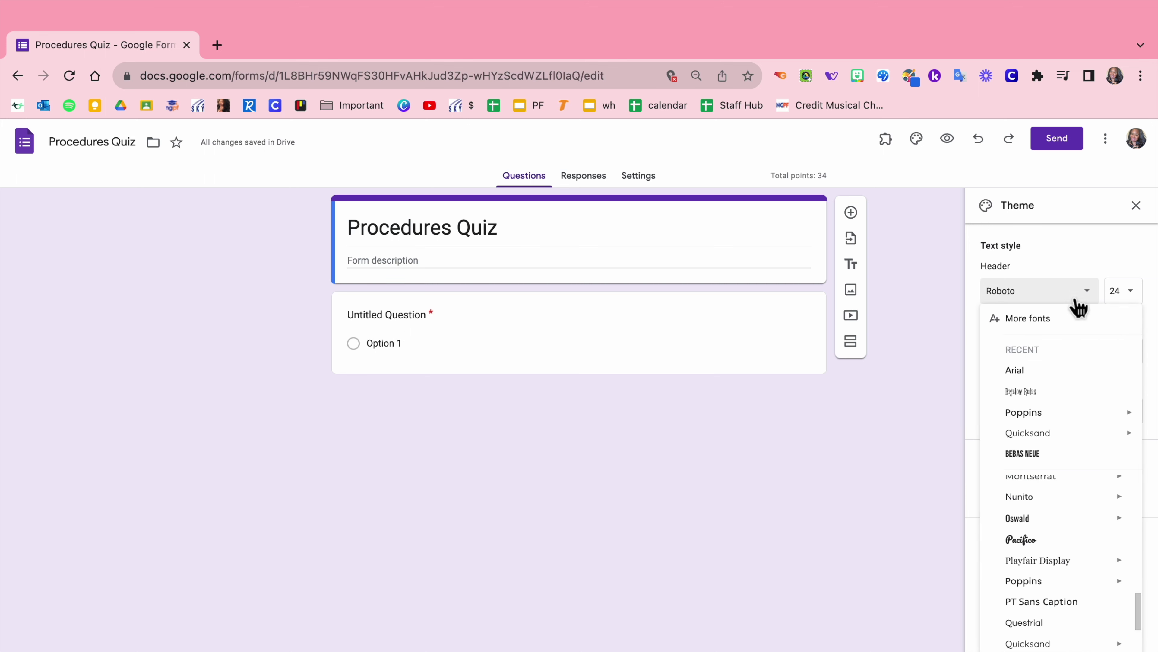
click(1042, 438)
click(1048, 352)
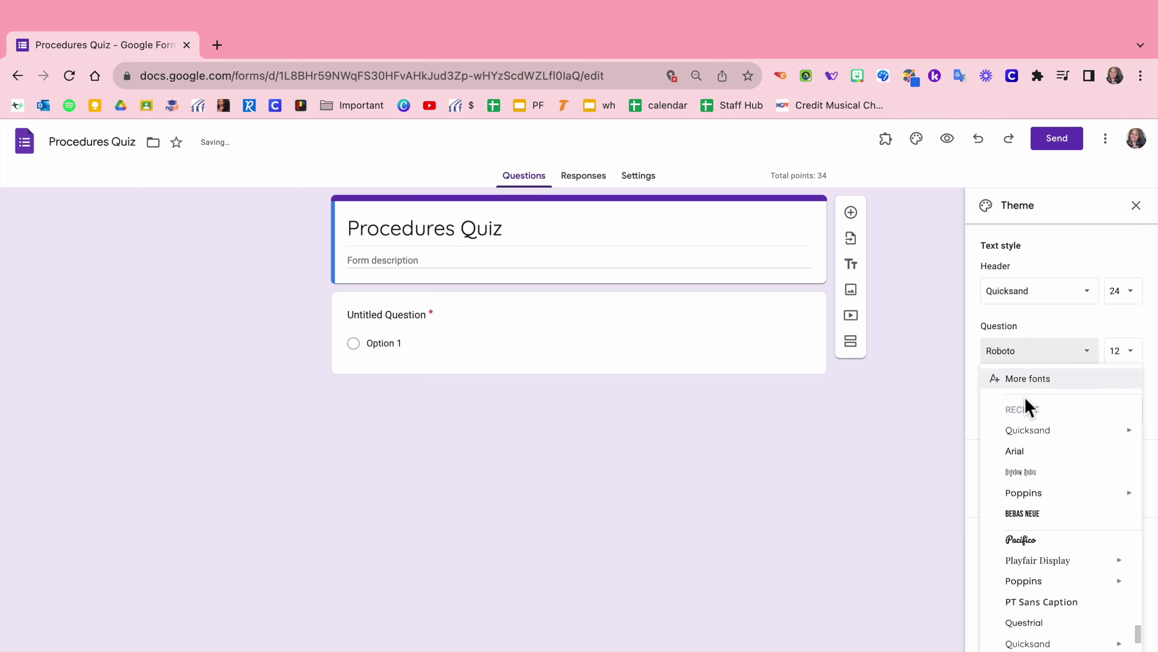
click(1039, 440)
click(1047, 413)
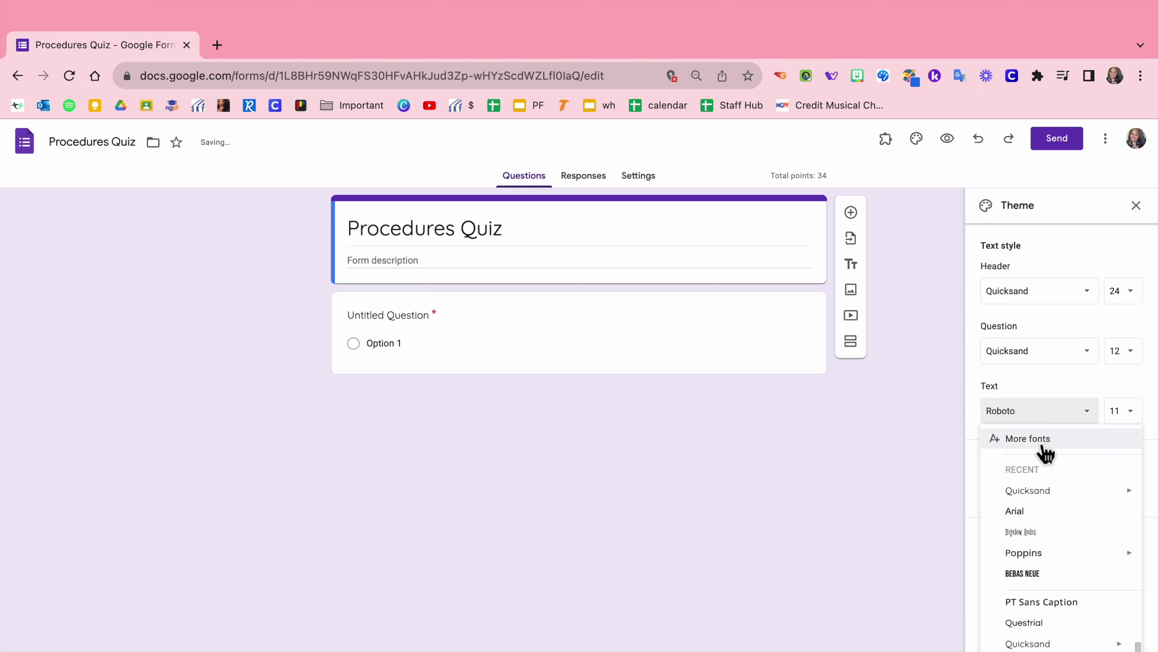
click(1042, 493)
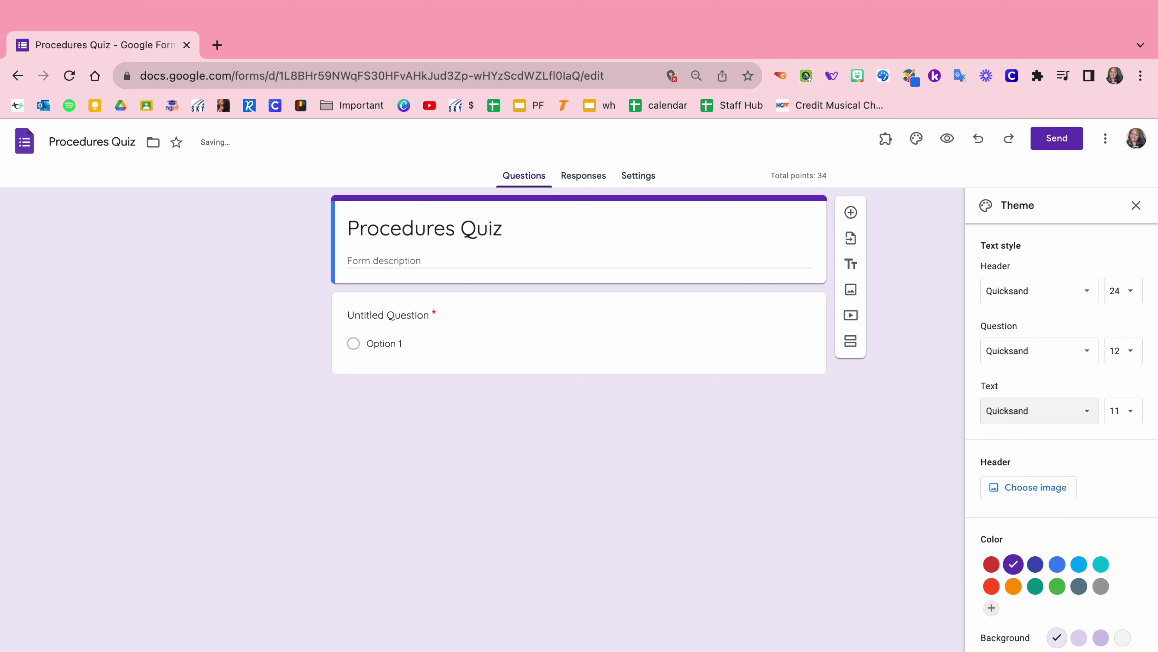
Step: Set the "Be a rainbow in someone else's cloud" banner from the saved photos as the form's header image
click(1049, 499)
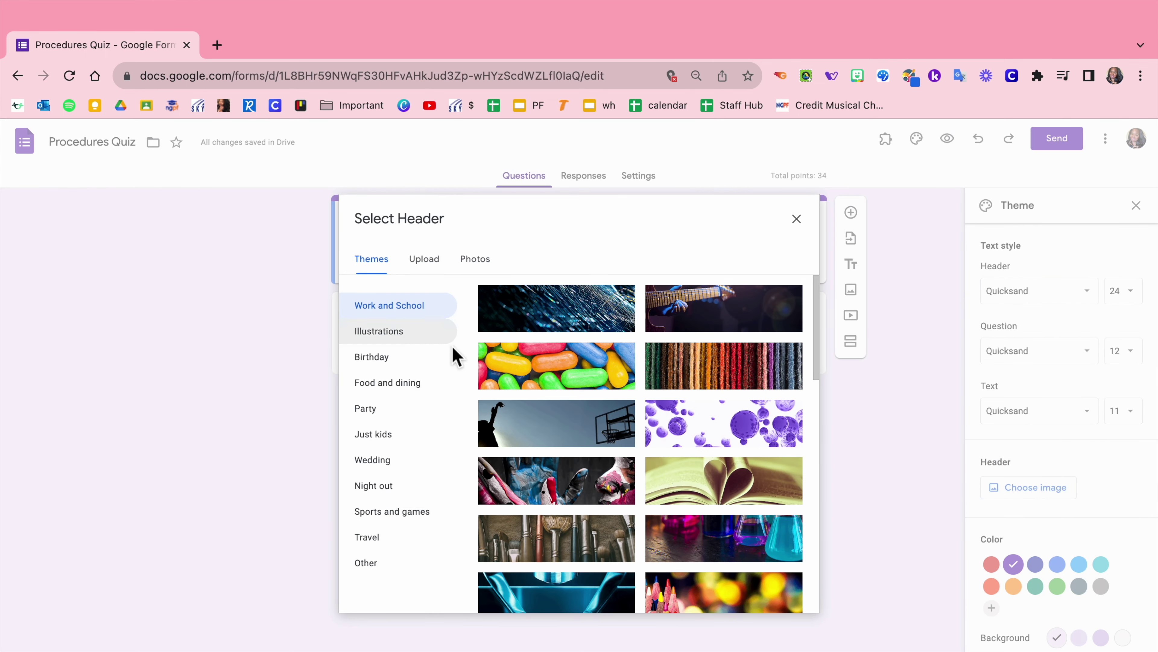
click(485, 266)
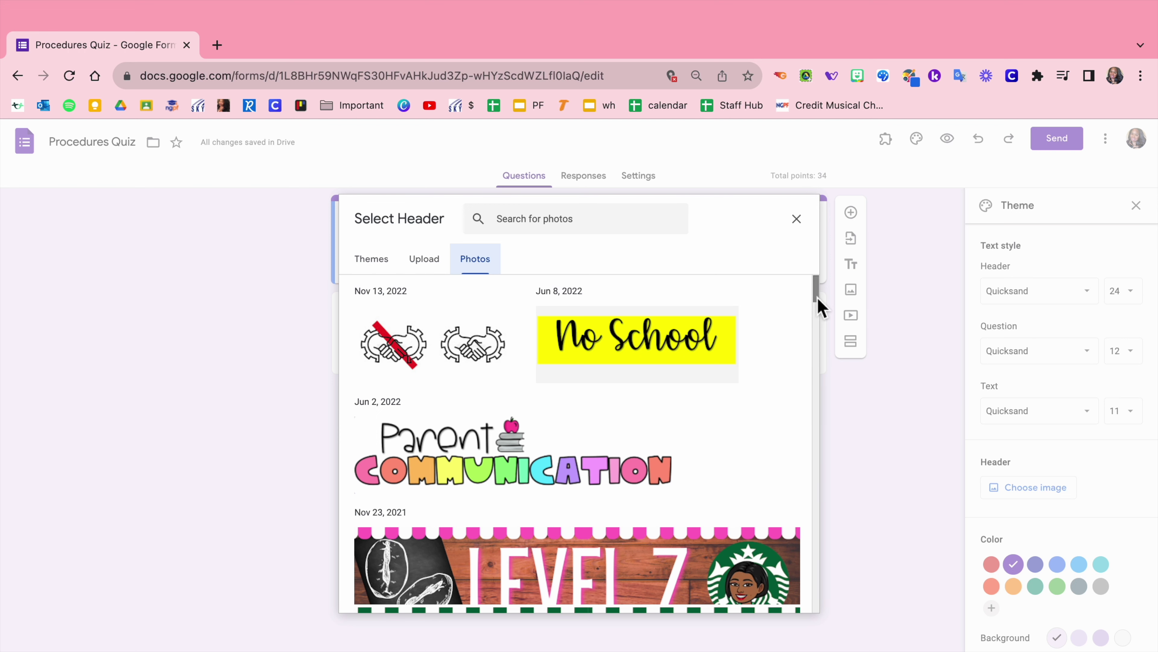
drag(817, 296, 793, 571)
scroll(793, 571, down, 10)
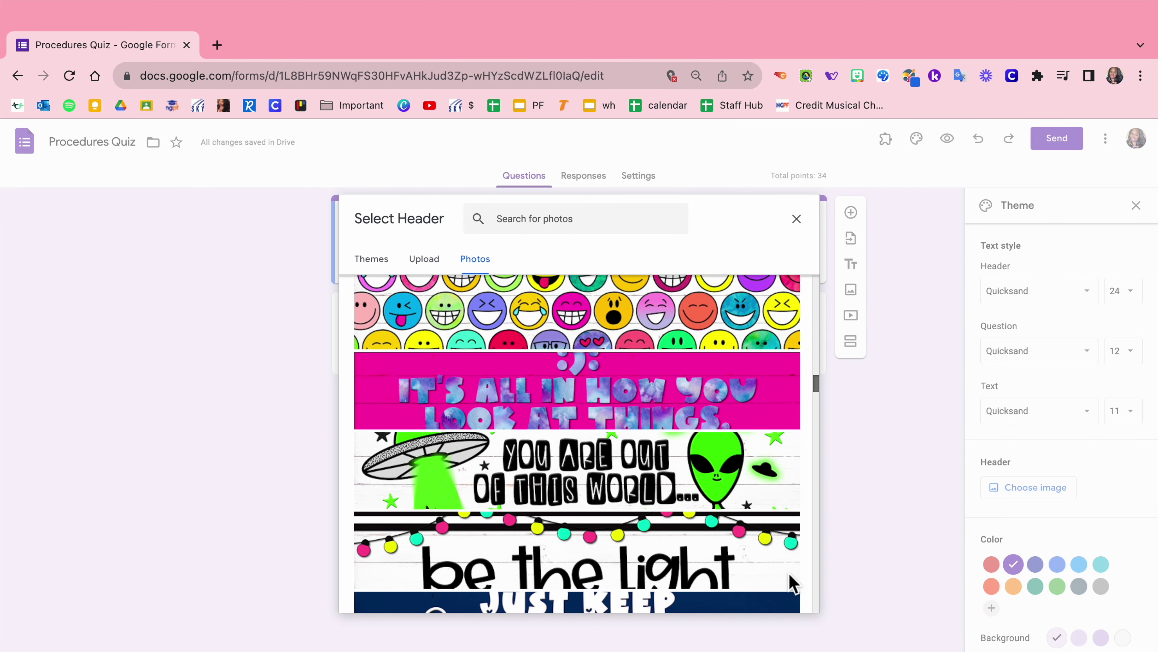
scroll(796, 577, up, 3)
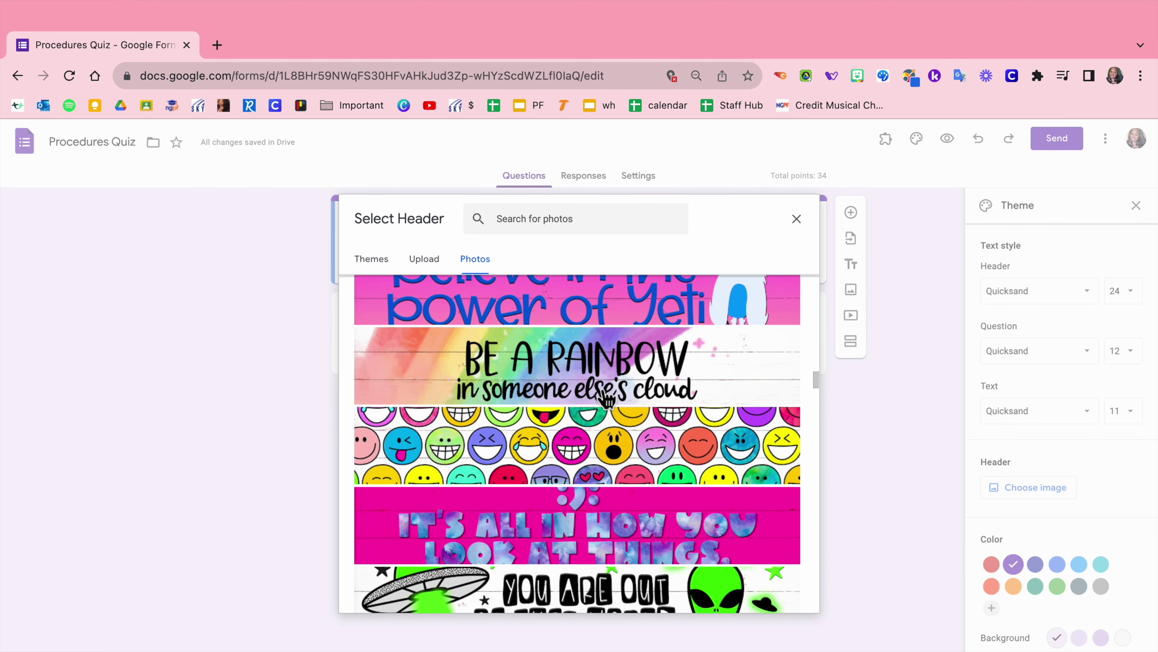
click(607, 397)
click(785, 593)
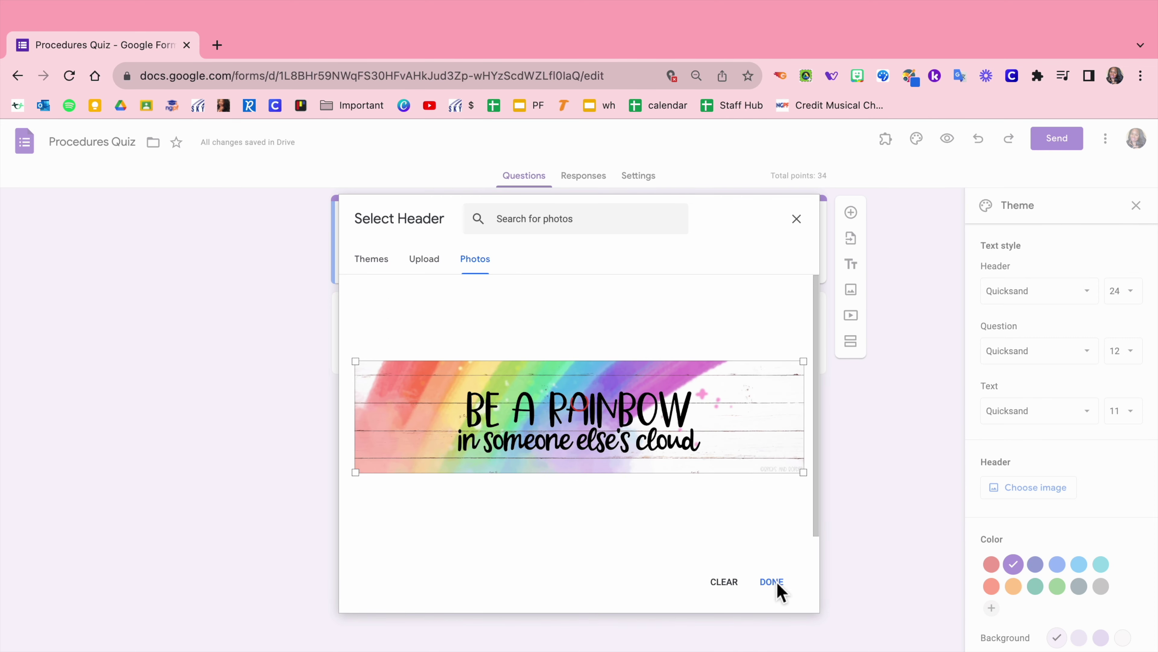
click(777, 584)
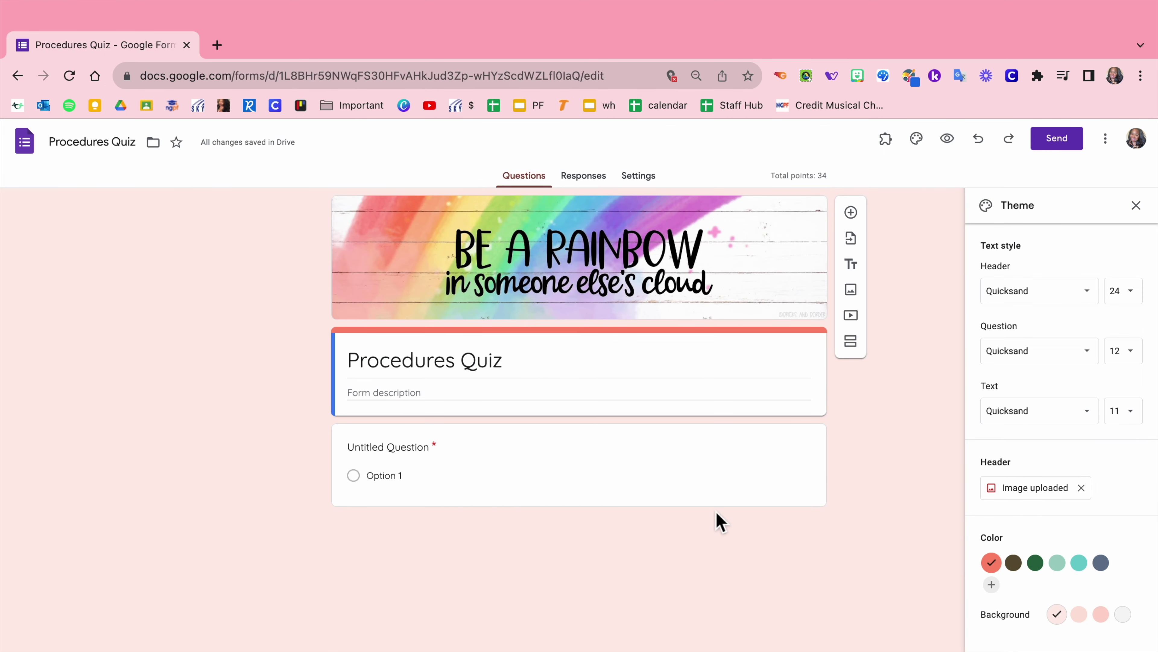
click(992, 586)
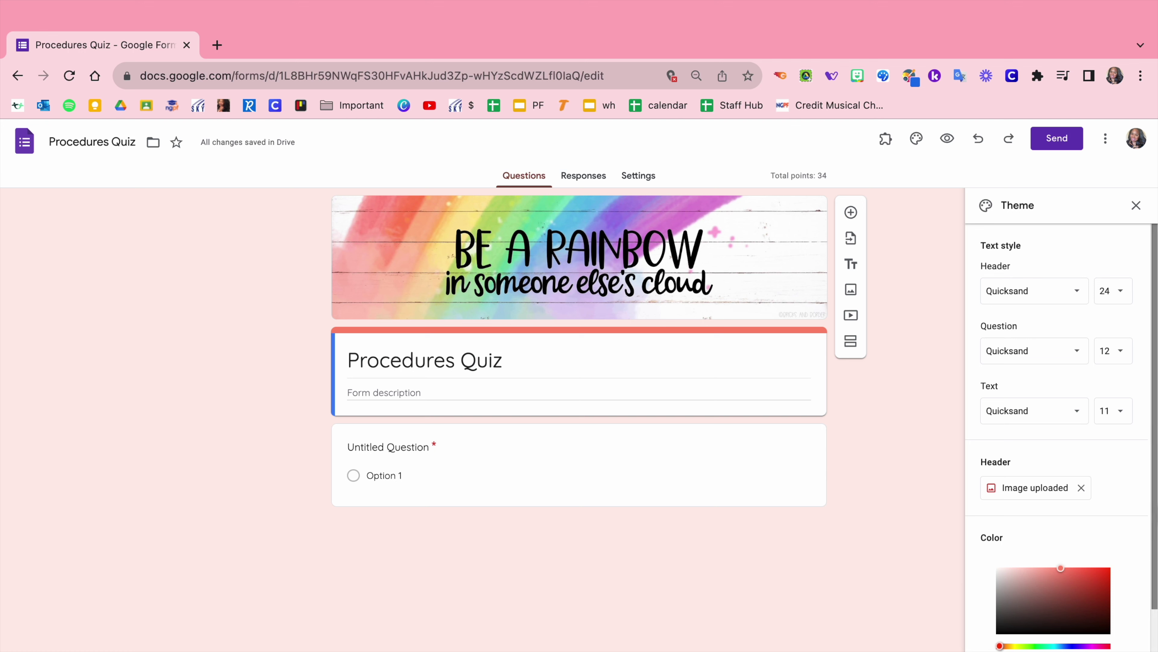
scroll(1154, 411, down, 2)
click(1062, 617)
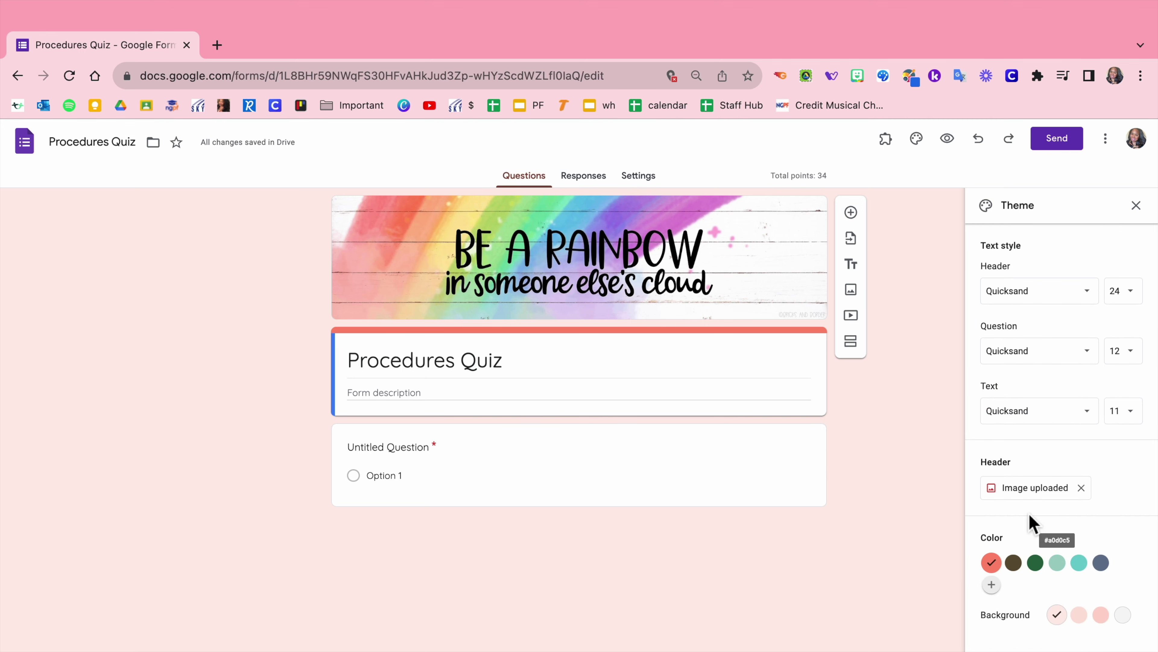
Step: Add the custom purple #8250d3 as the theme color, choose its Dark background shade, and close the theme options
click(990, 585)
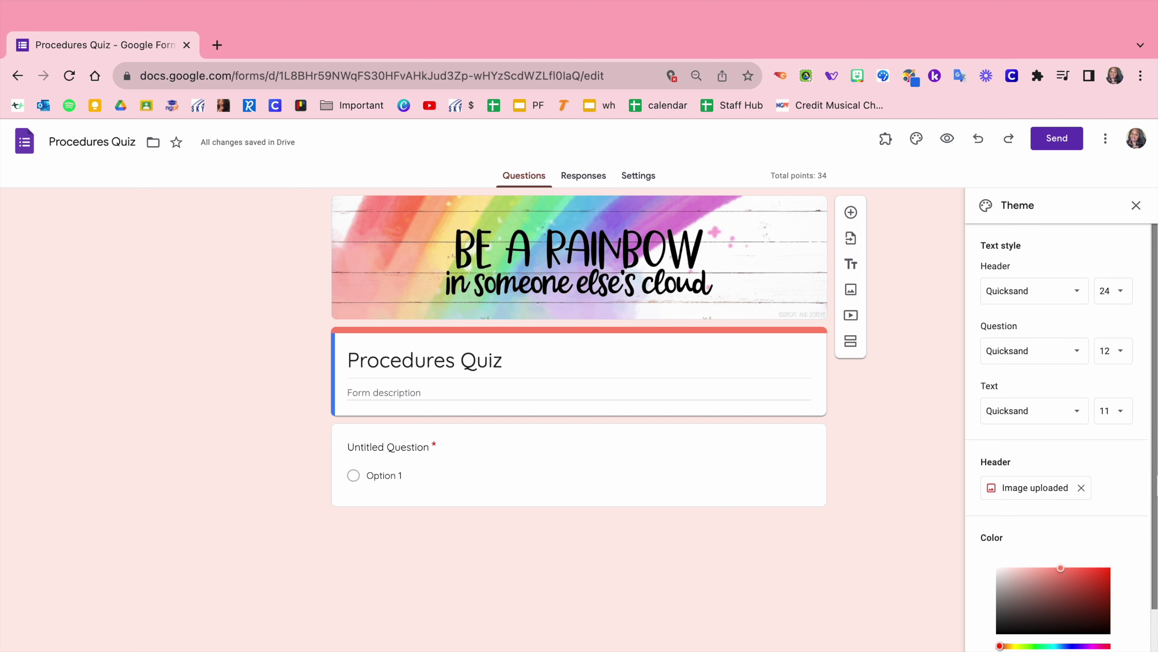
drag(1155, 486, 1155, 568)
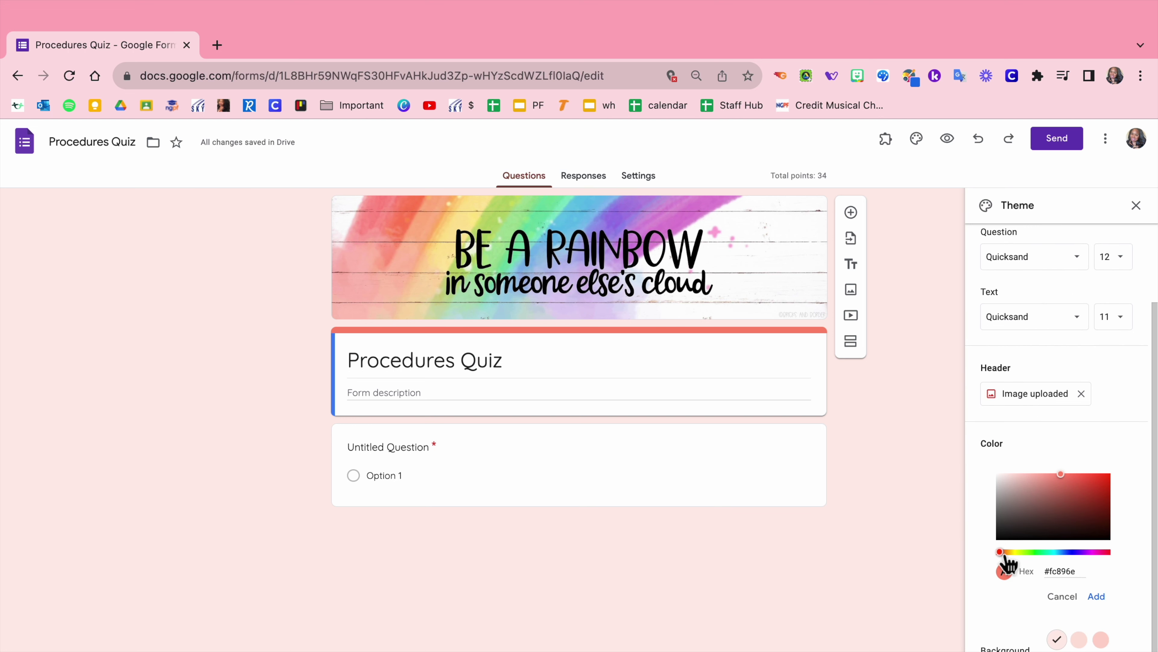
drag(1004, 555, 1080, 553)
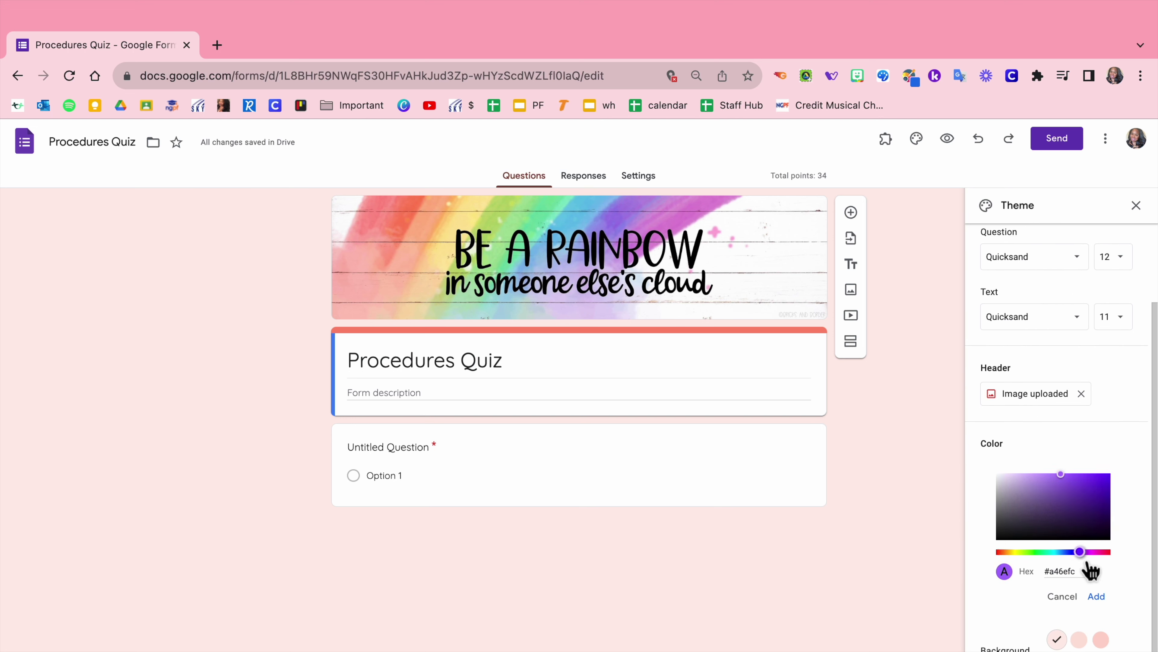
click(1070, 493)
drag(1072, 492, 1074, 491)
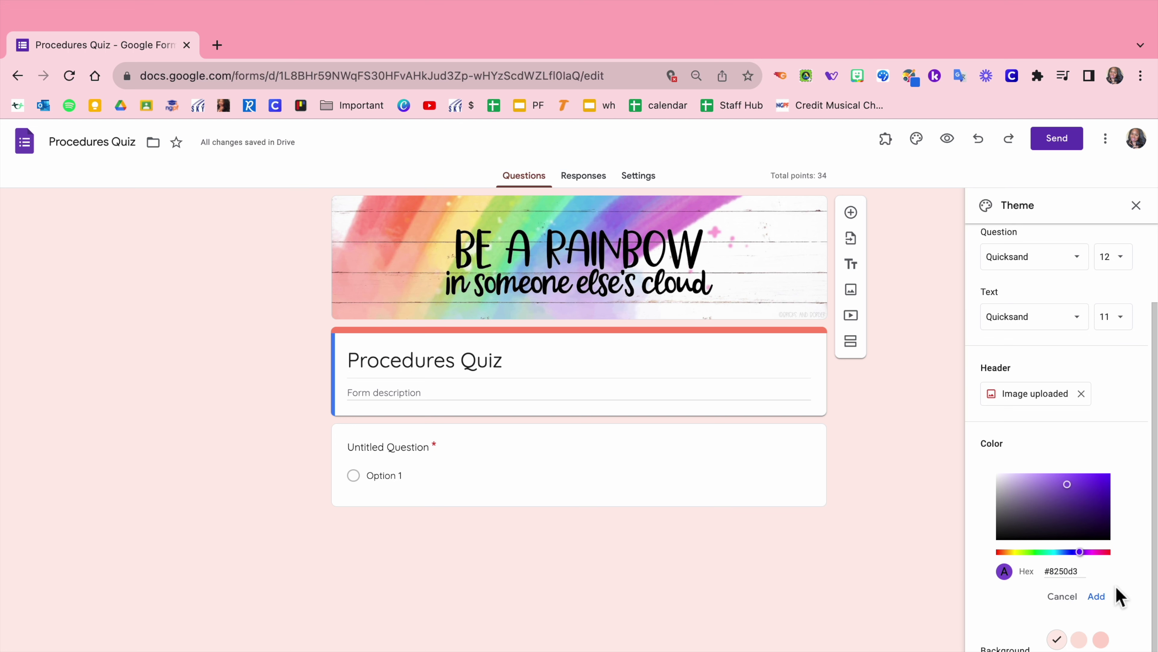
click(1105, 599)
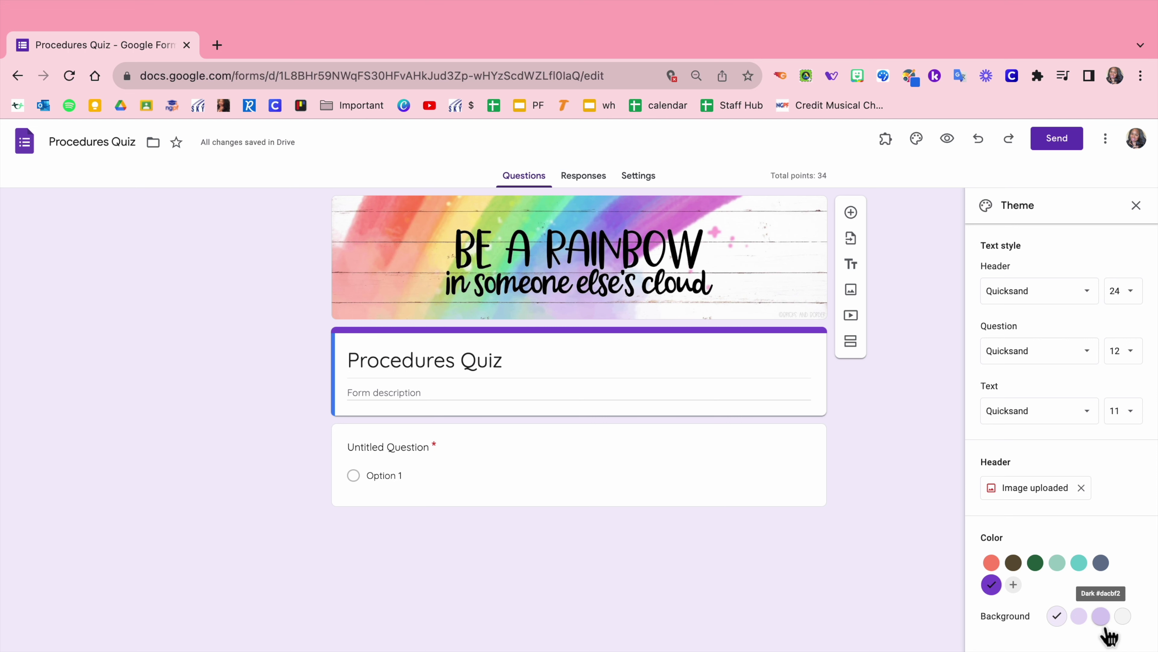
click(1102, 617)
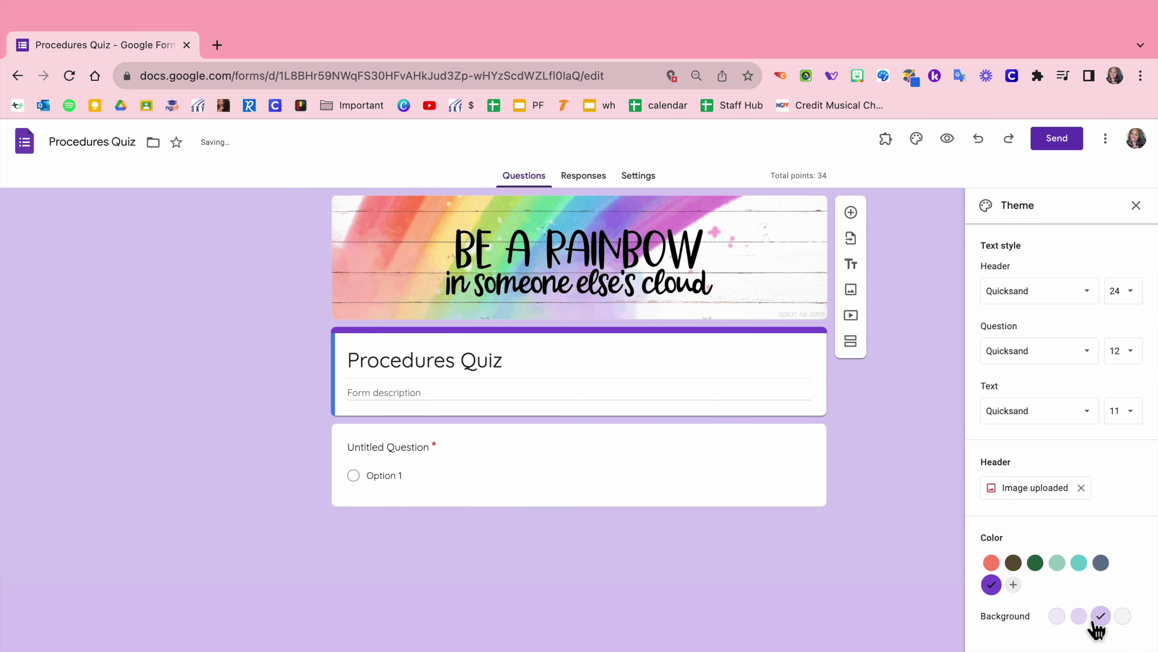
click(1136, 206)
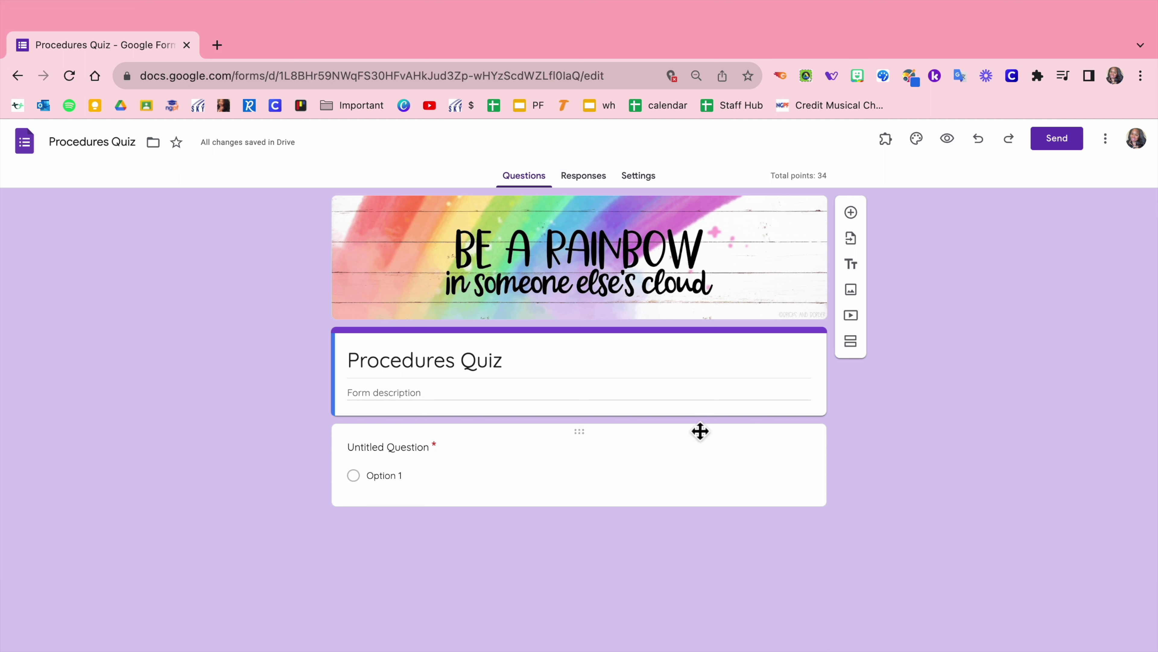
Step: Title the first question Name as a short answer and set its point value to 0
click(423, 451)
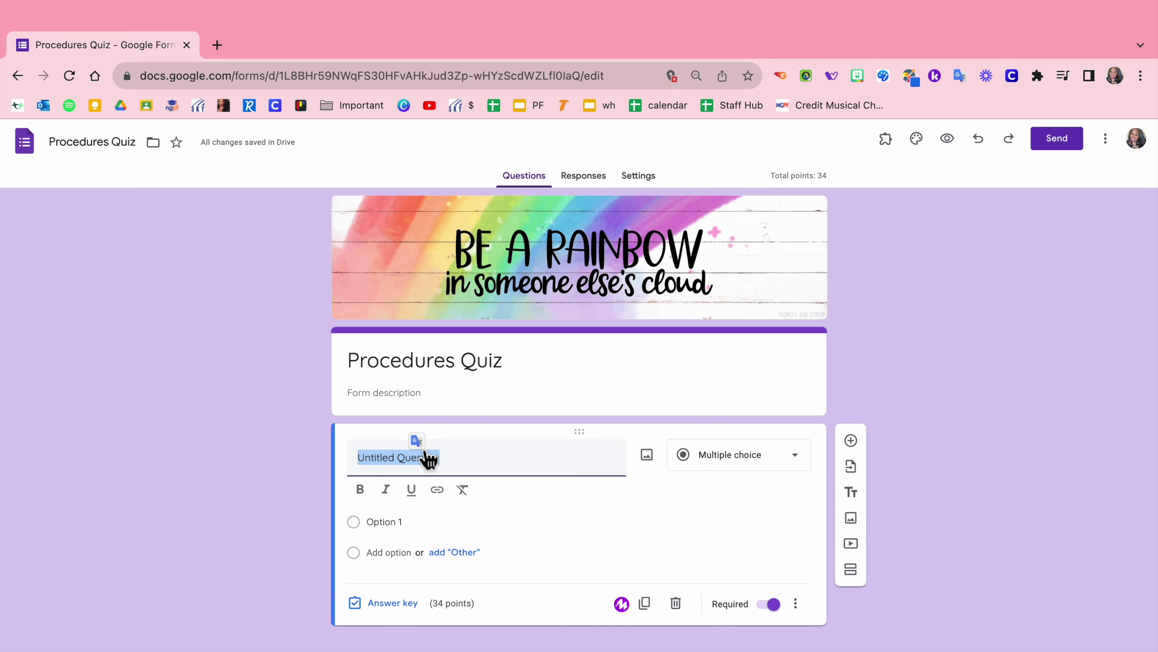
text(Name)
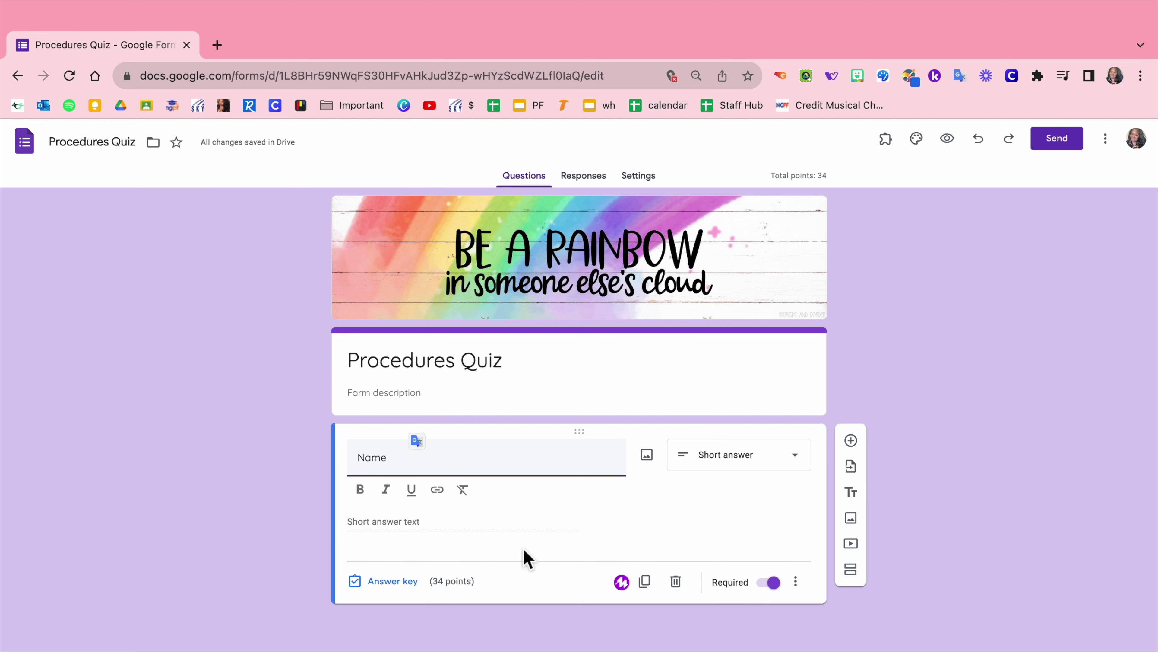
click(395, 585)
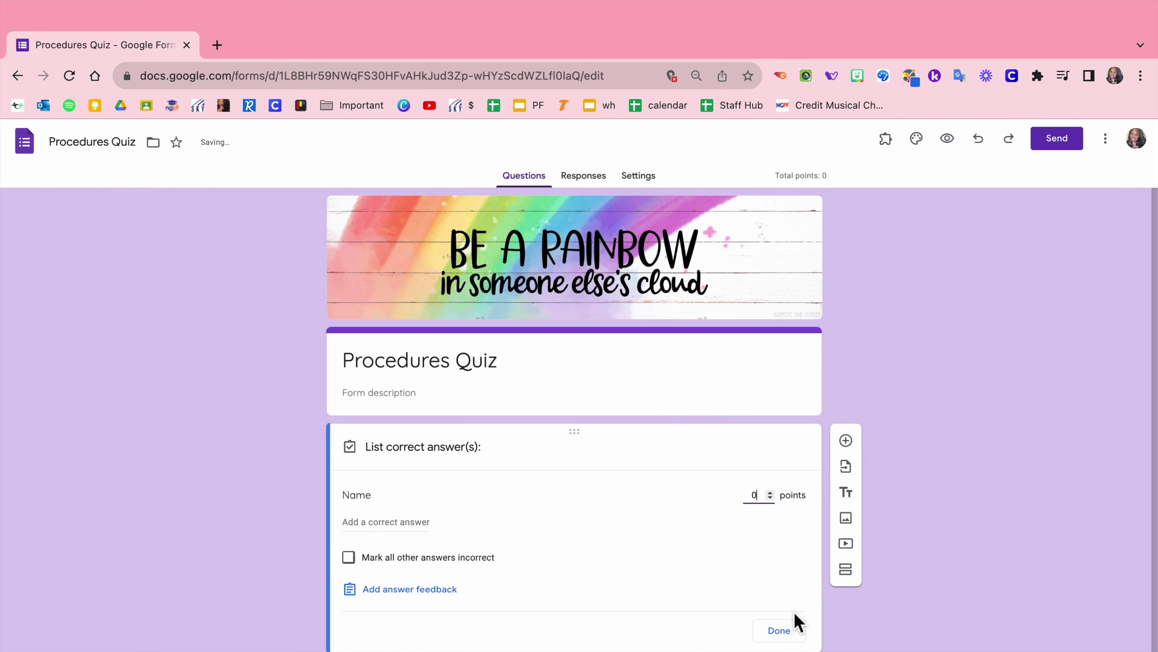
click(781, 638)
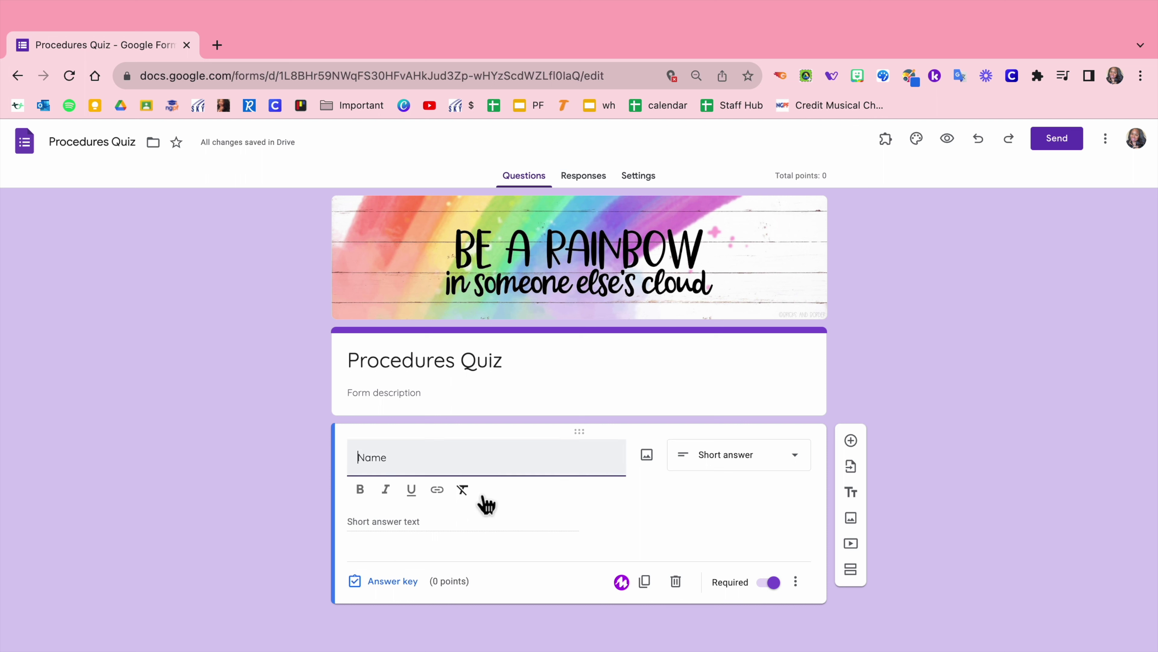
click(361, 493)
click(388, 496)
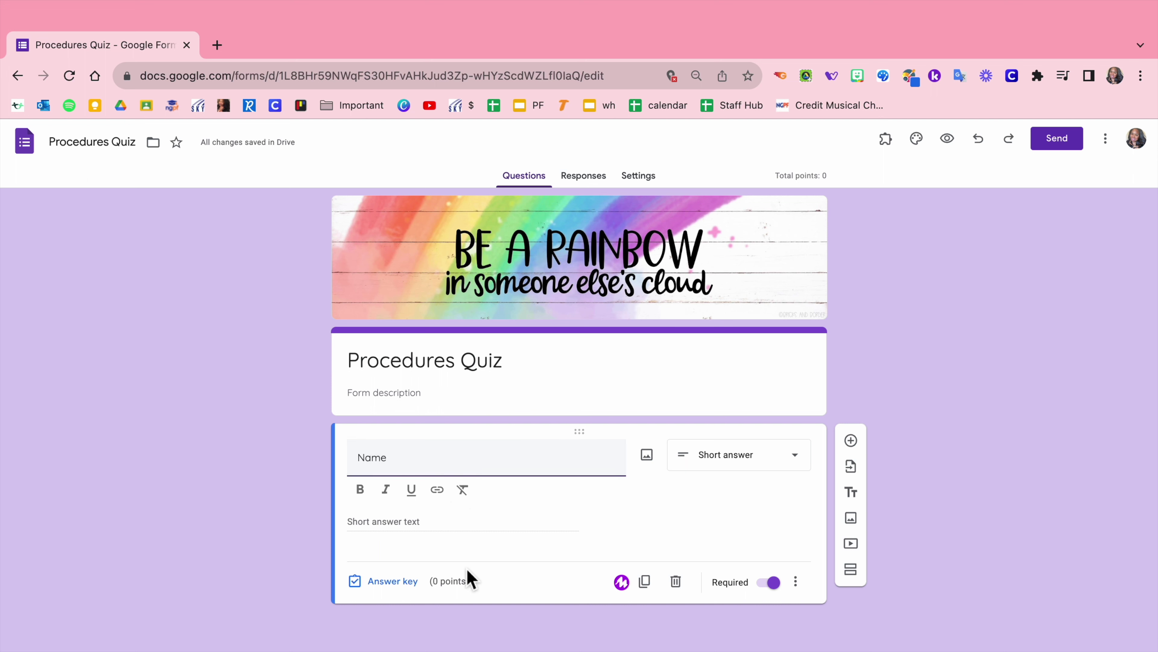
Step: Change the Name question to multiple choice with the options Student 1, Student 2 and Student 3
click(786, 469)
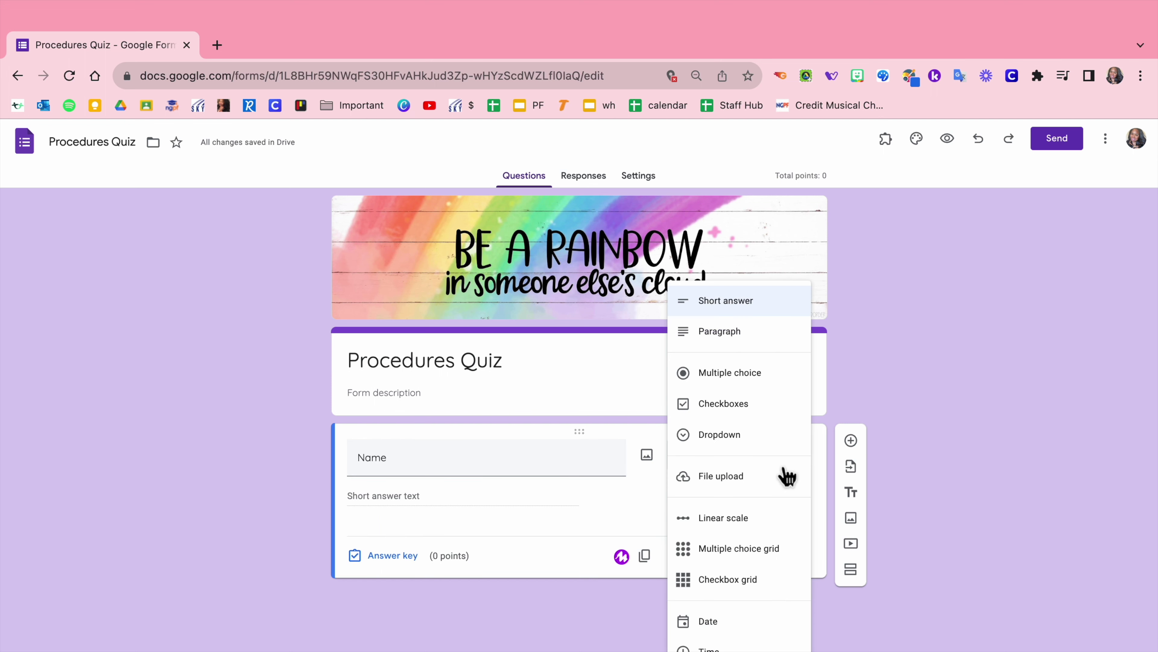
click(750, 372)
click(396, 496)
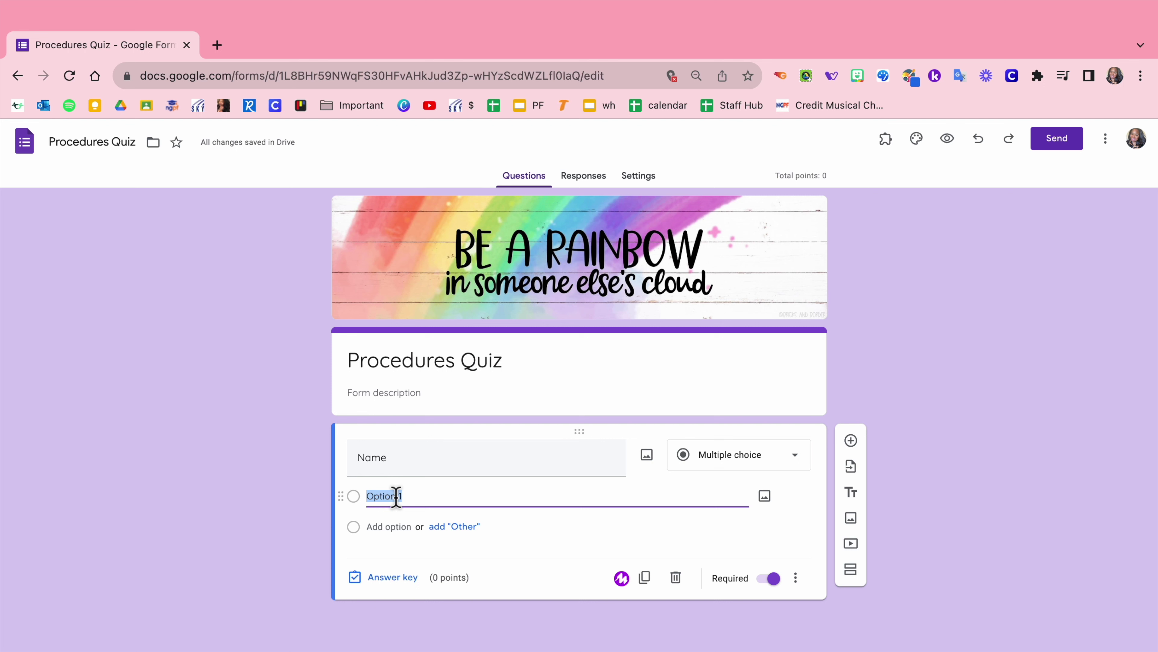
text(Student 1)
click(369, 527)
text(Student 2)
key(Return)
text(St)
click(1037, 465)
Step: Preview the quiz as respondents see it and return to the form editor
scroll(1134, 449, down, 1)
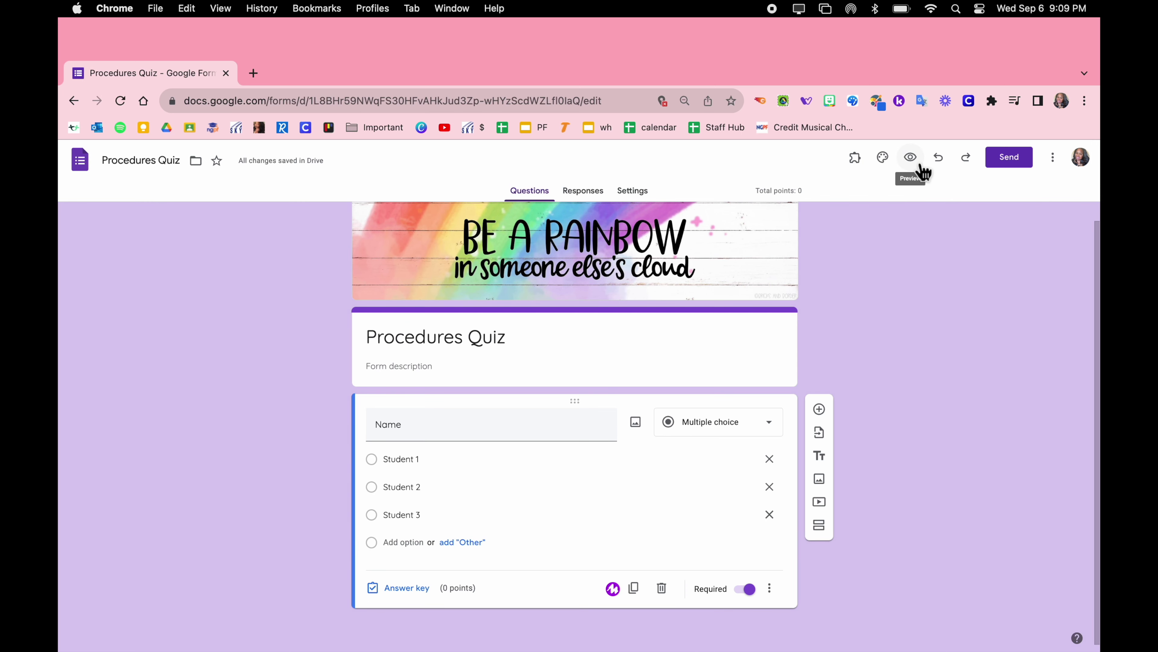
click(911, 157)
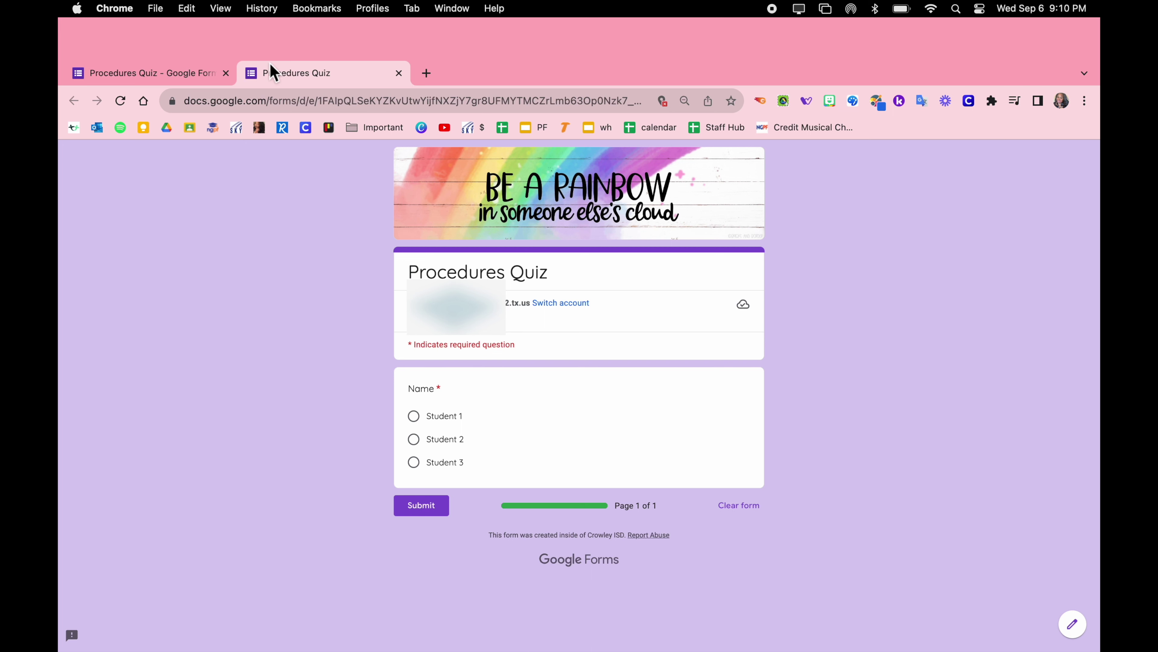
click(183, 74)
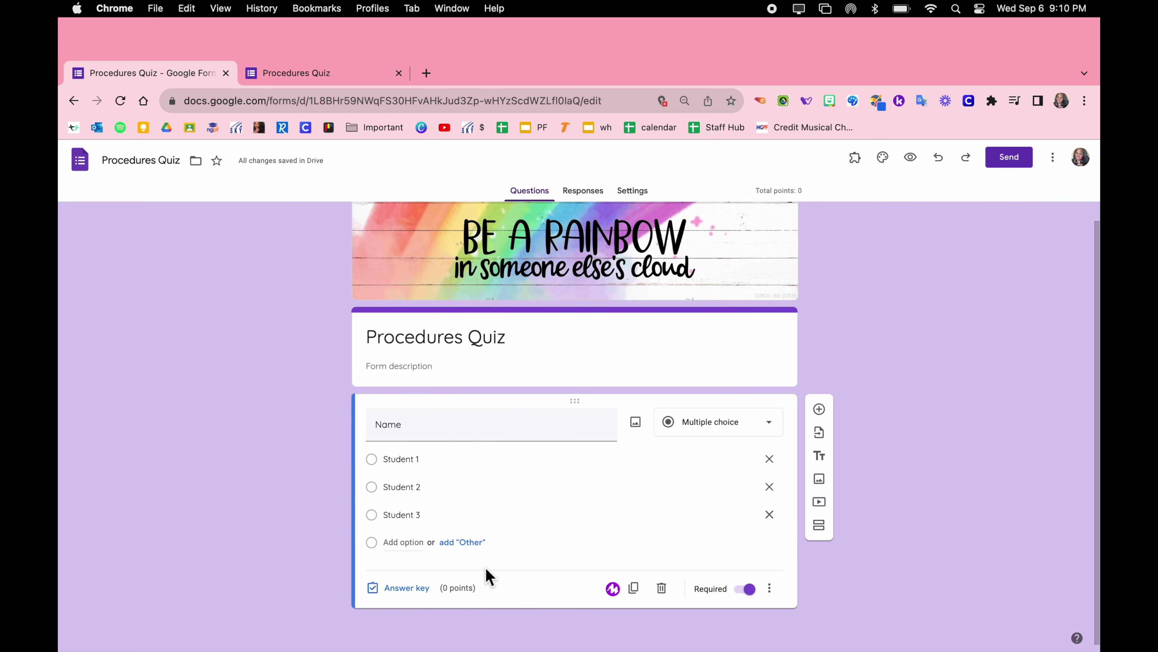
Step: Add a multiple-choice question titled Period with the options 1, 2, 3, 4 and 5, using the suggested options
click(825, 416)
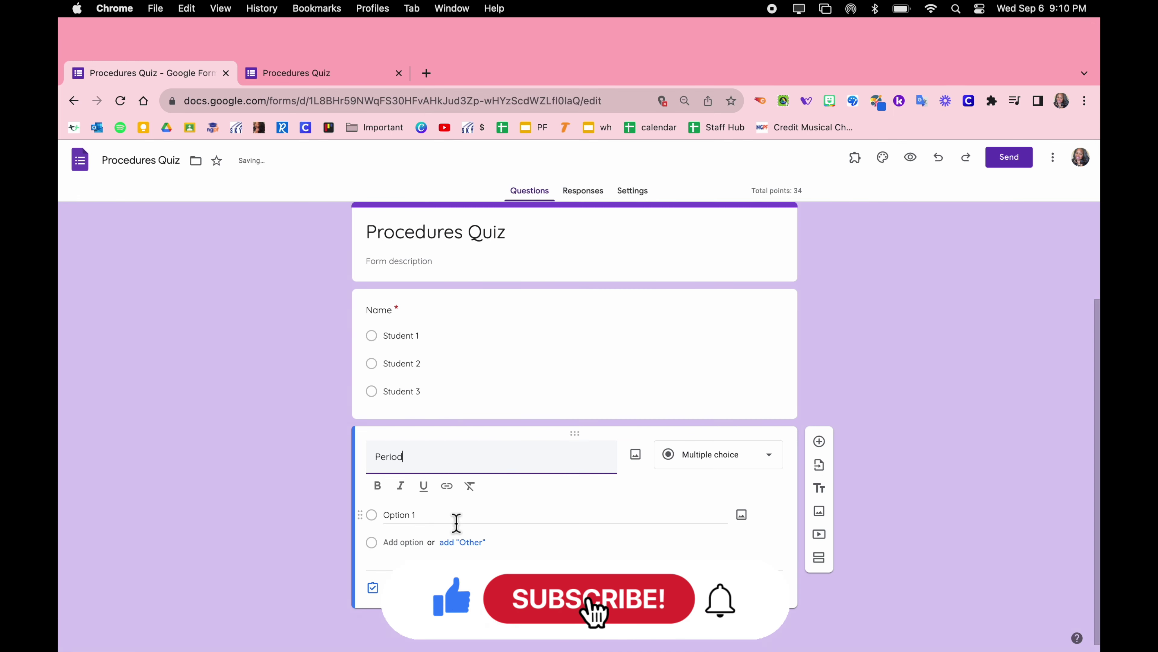
click(414, 525)
text(1)
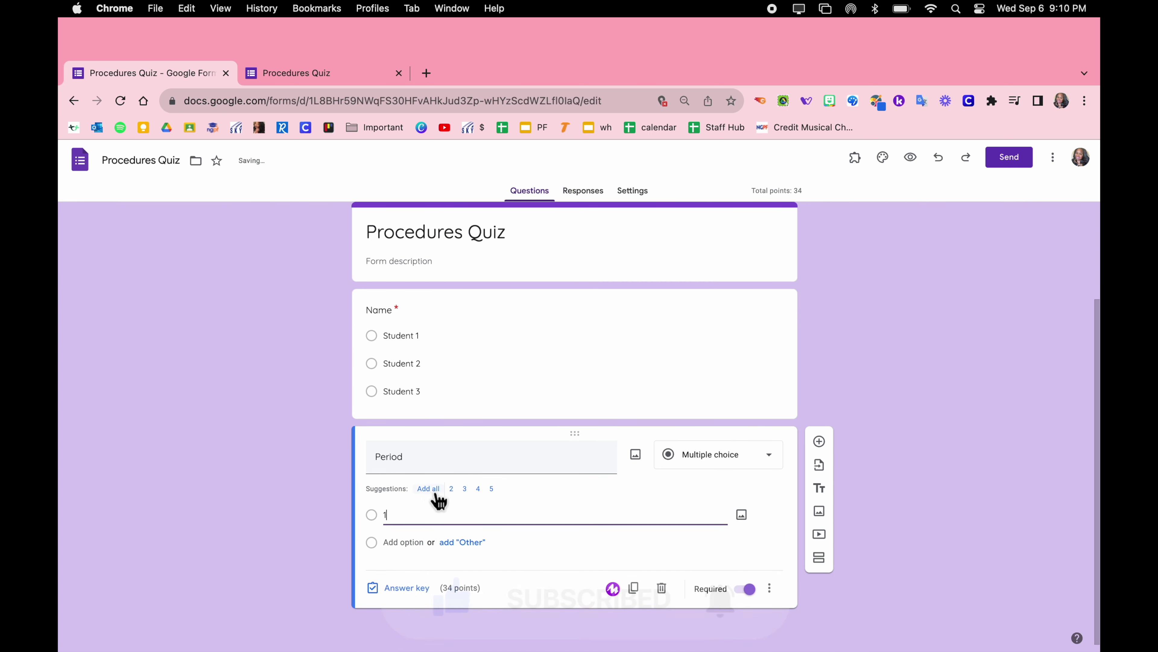
click(428, 488)
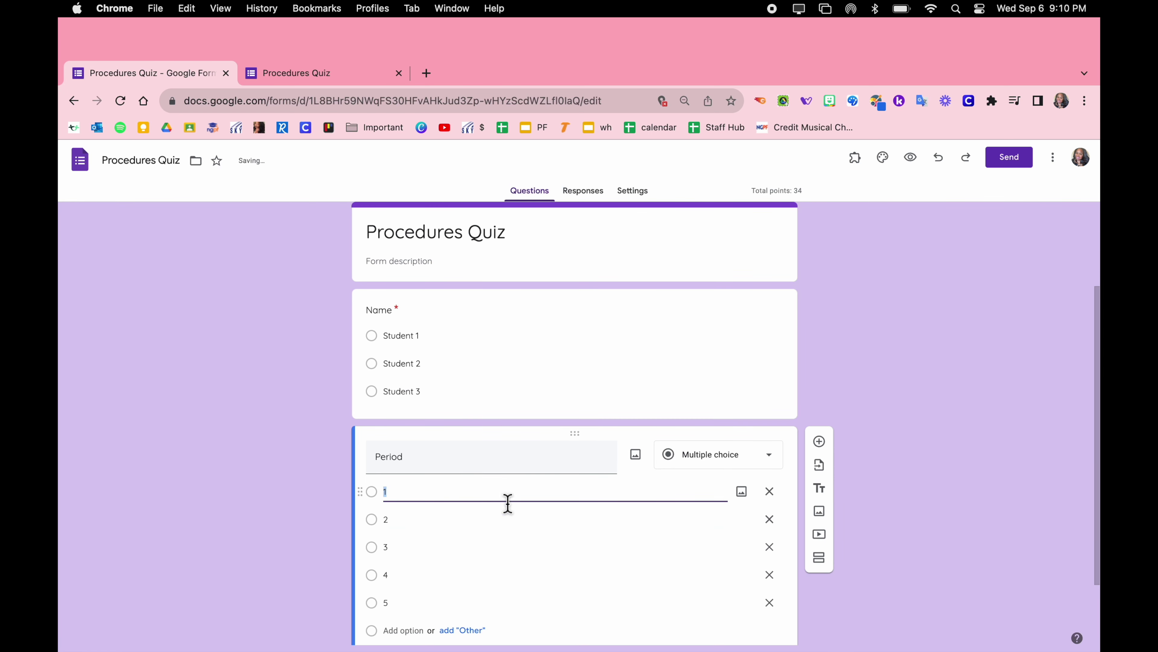
scroll(1096, 495, down, 2)
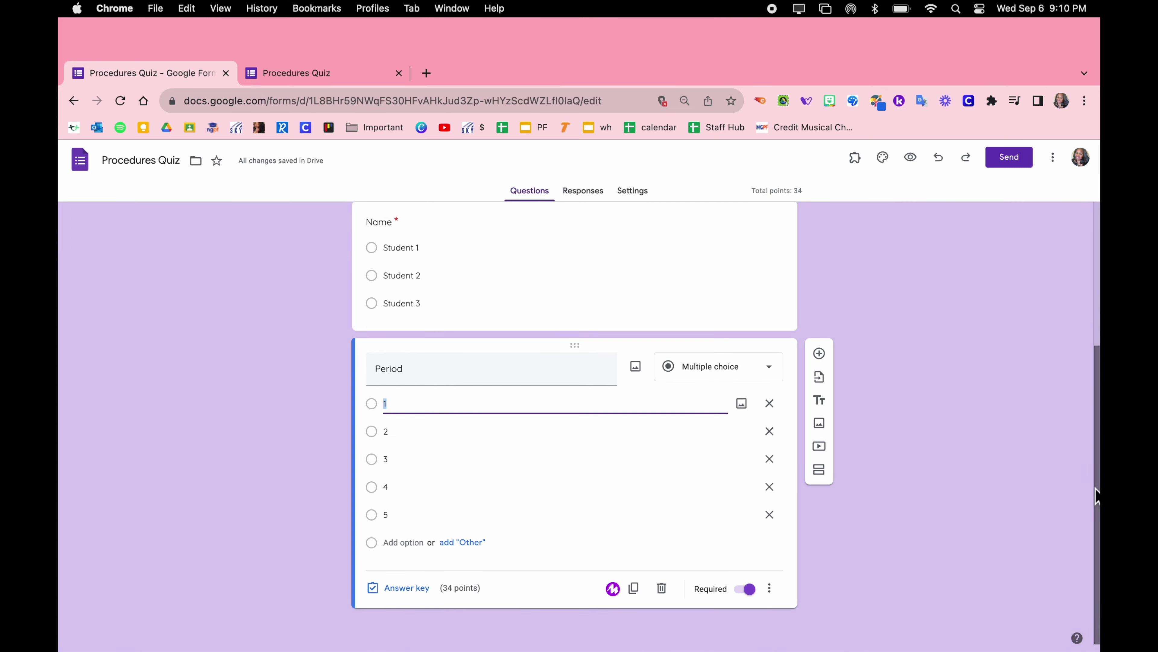
Step: Set the point value of the Period question to 0
click(422, 589)
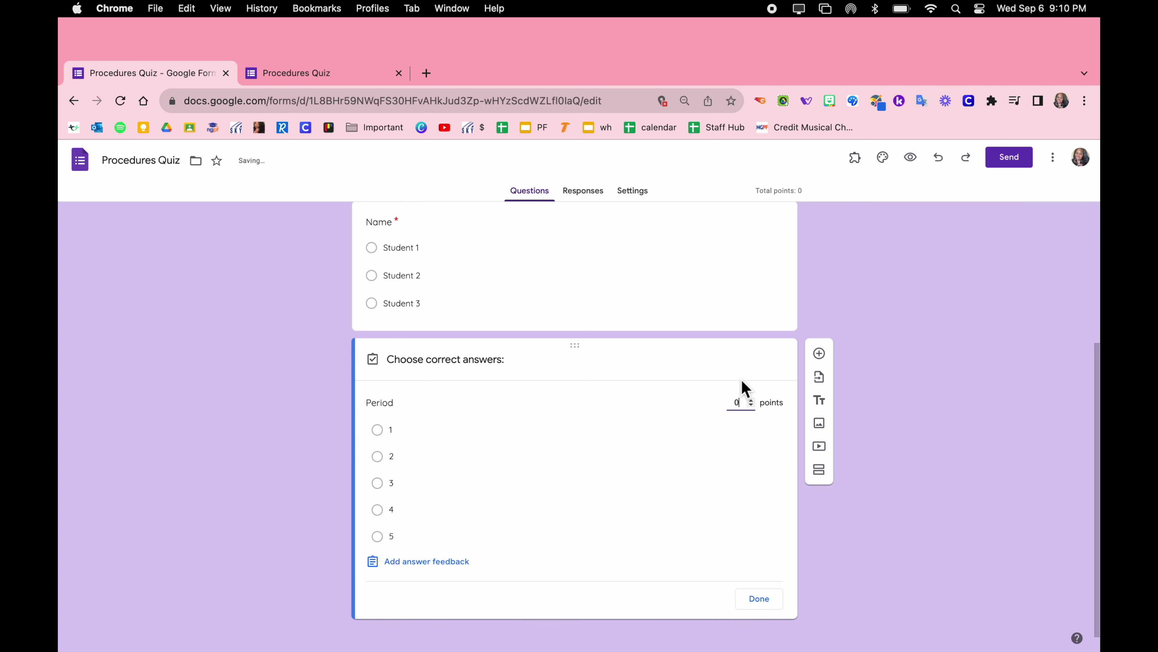
click(766, 606)
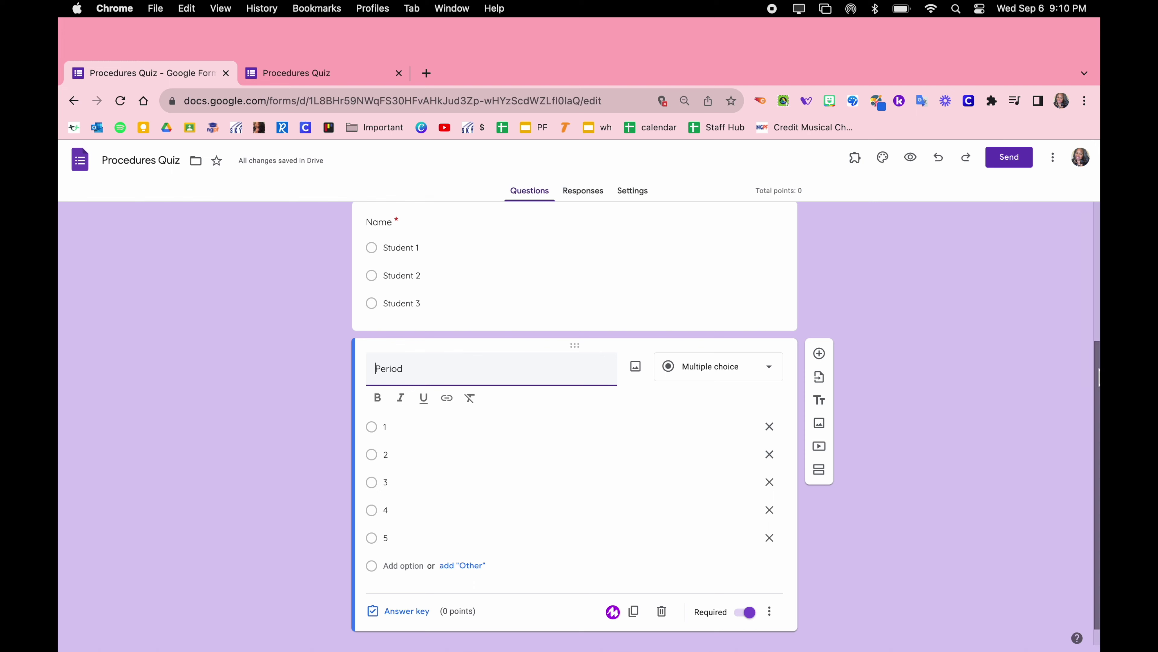
Step: Add a short-answer question for the quiz code after the Period question and set its point value to 0
scroll(1094, 479, down, 1)
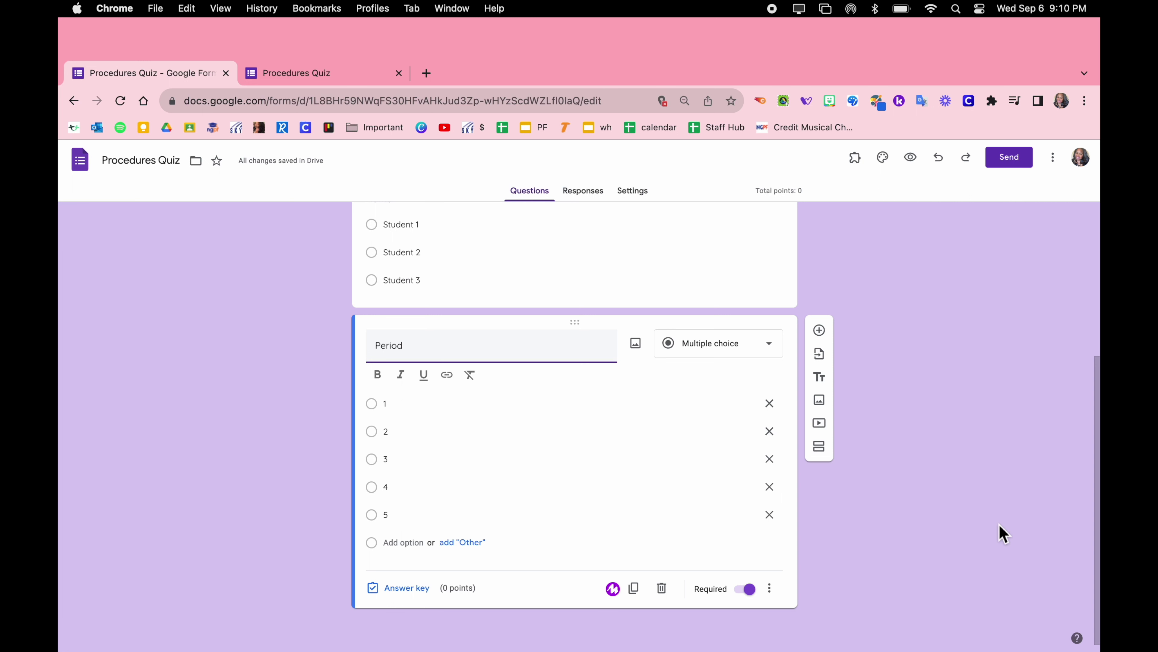
click(828, 337)
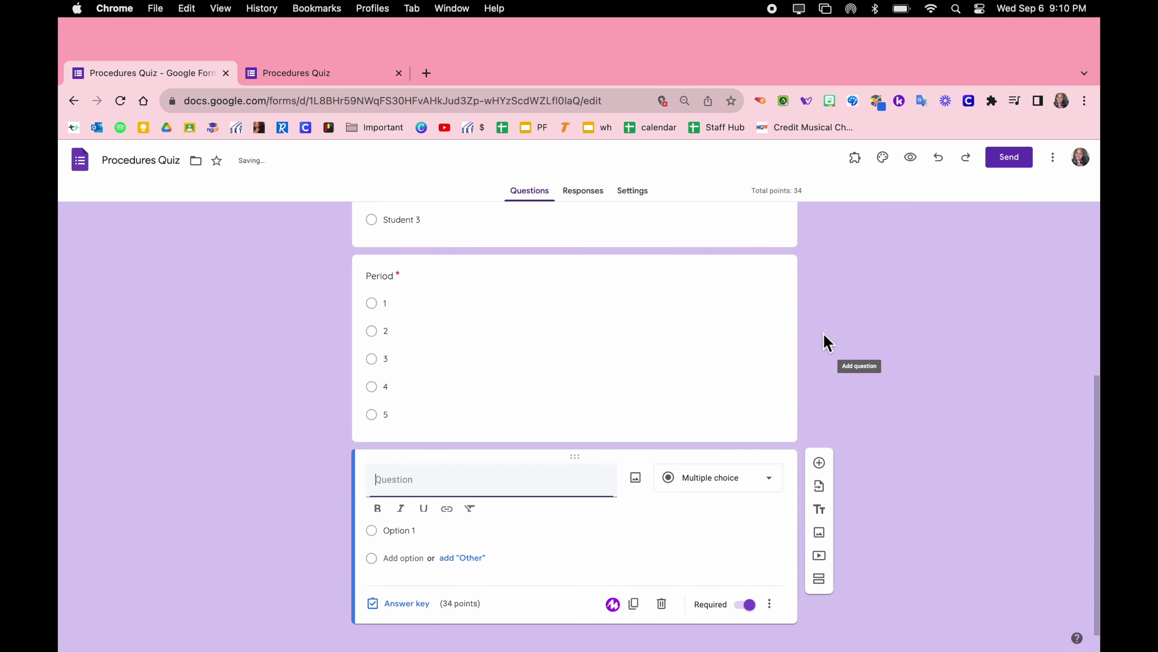
text(Codr)
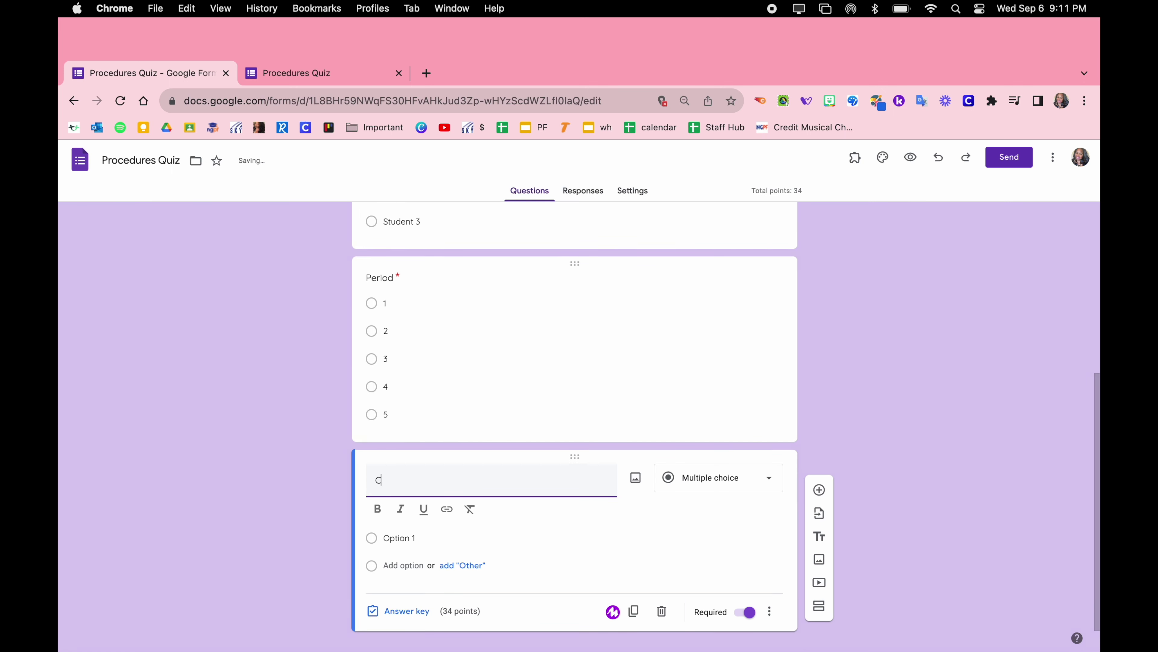
click(407, 611)
text(0)
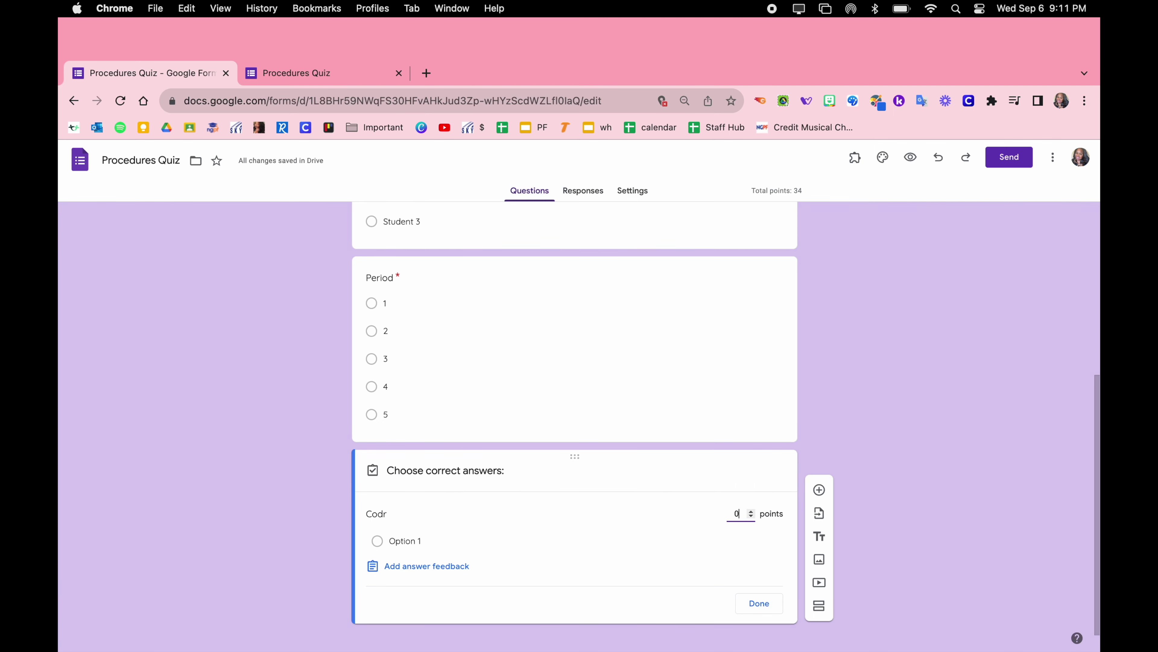
click(762, 602)
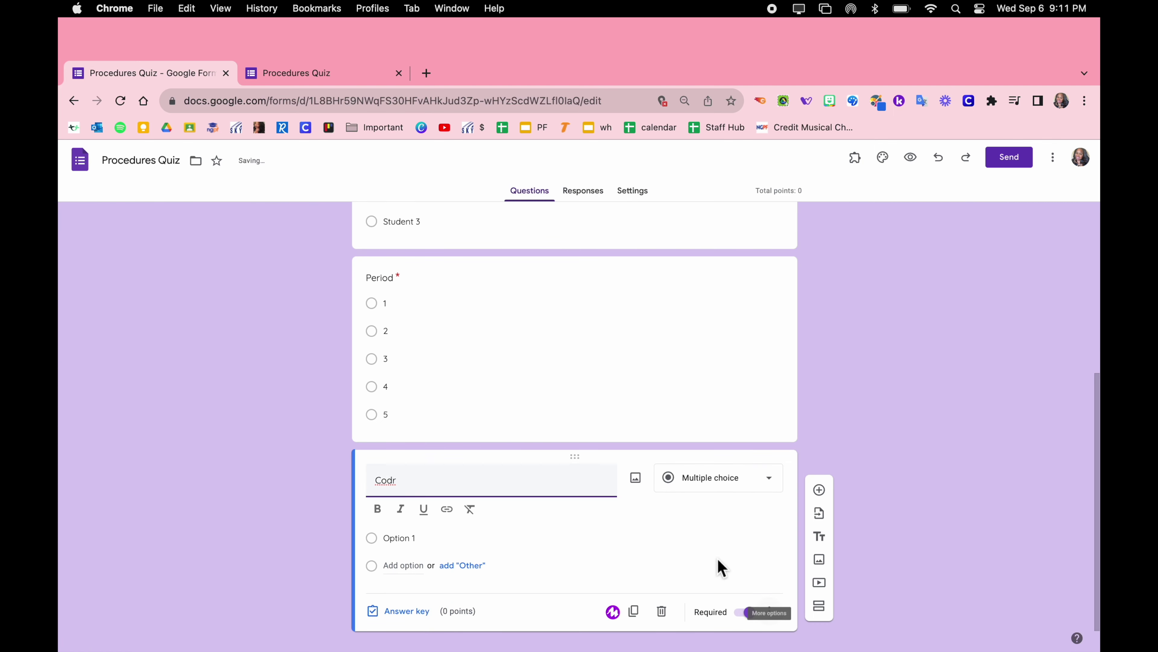
click(724, 487)
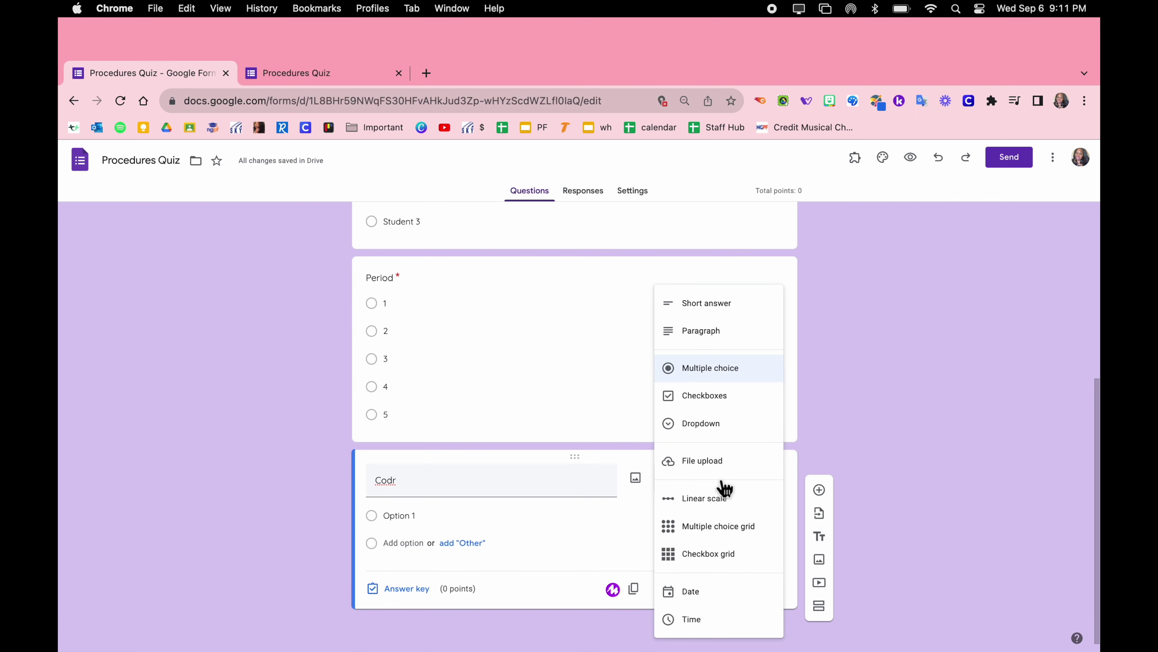
click(716, 310)
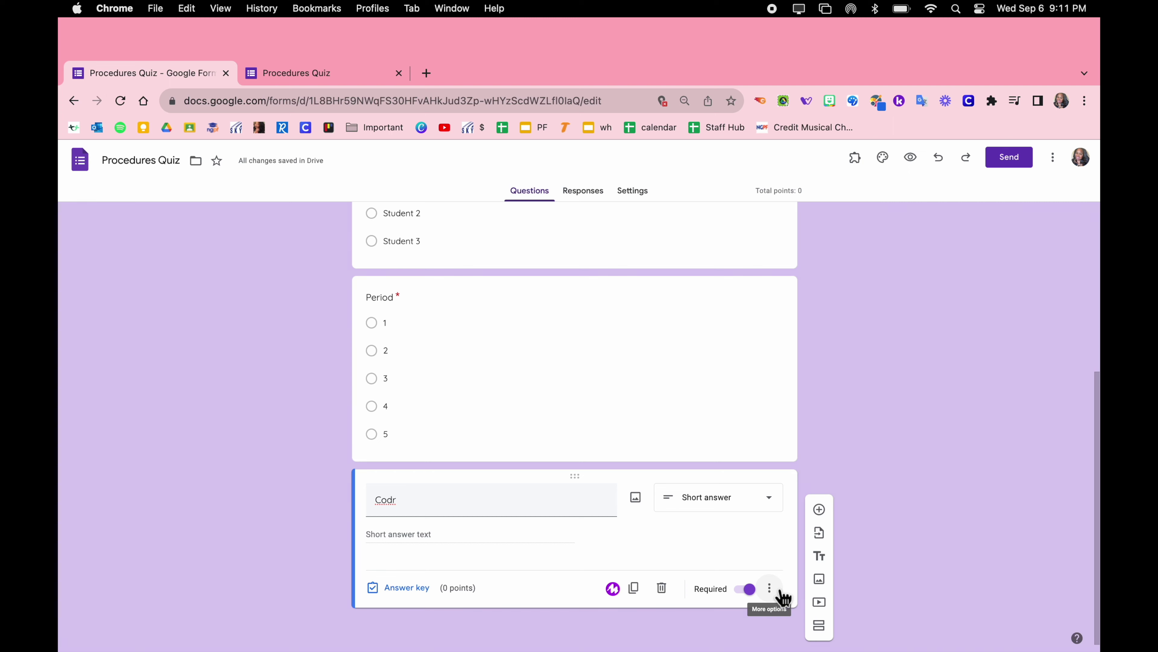
Step: Add response validation to the code question using a regular expression with the Matches condition
click(769, 589)
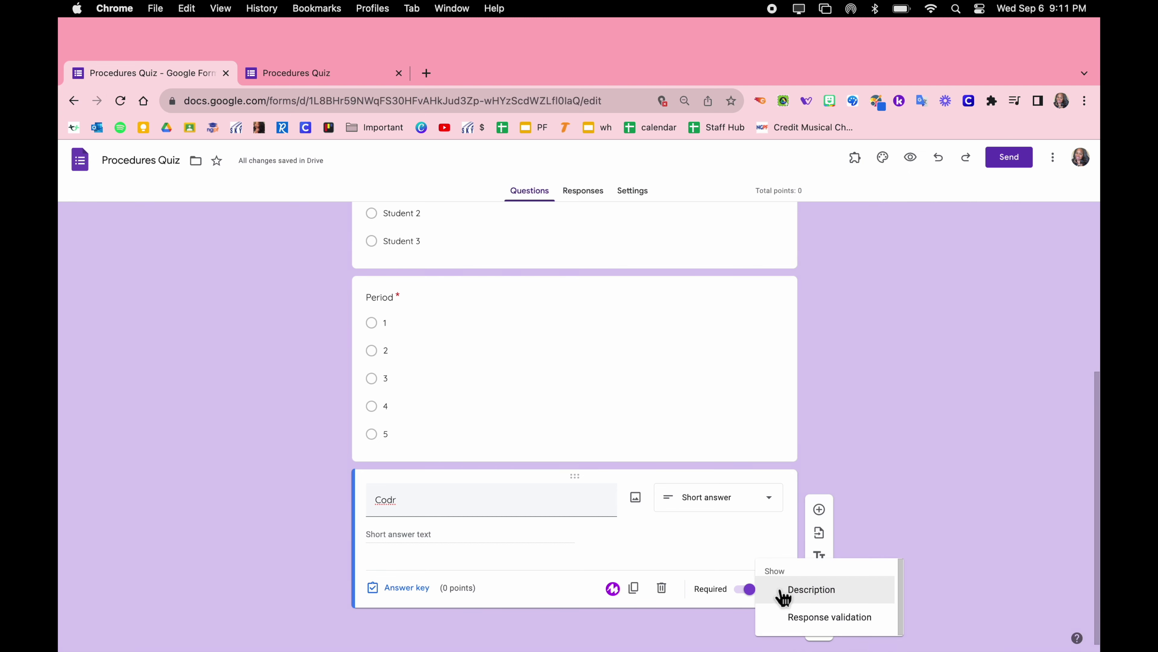
click(810, 619)
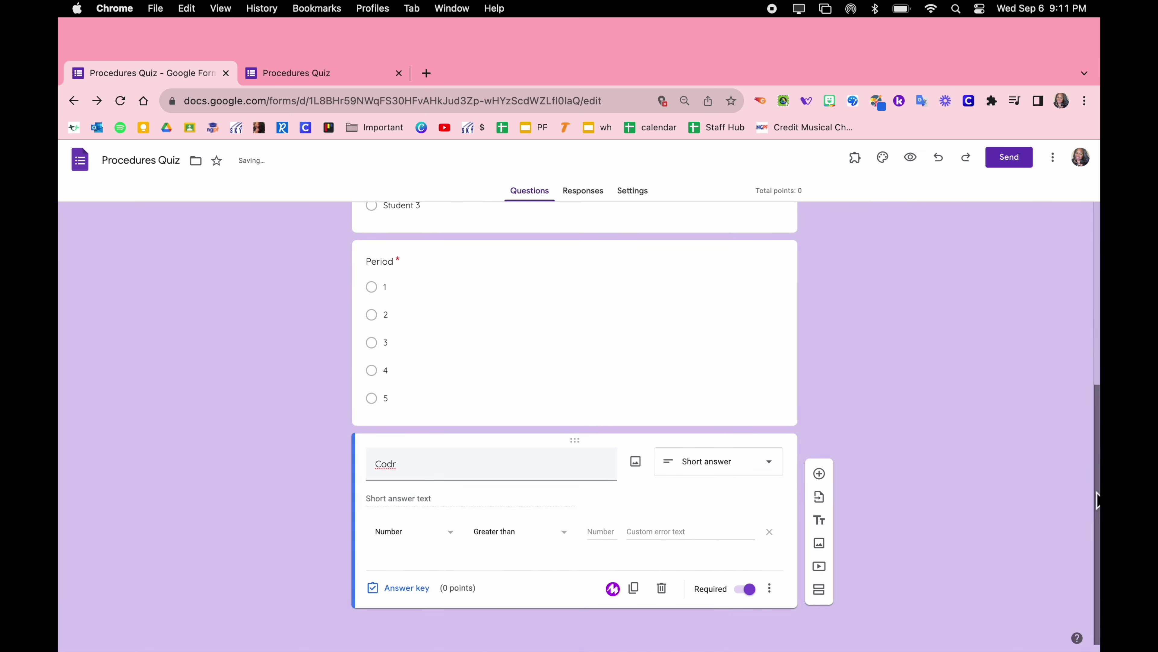
click(418, 540)
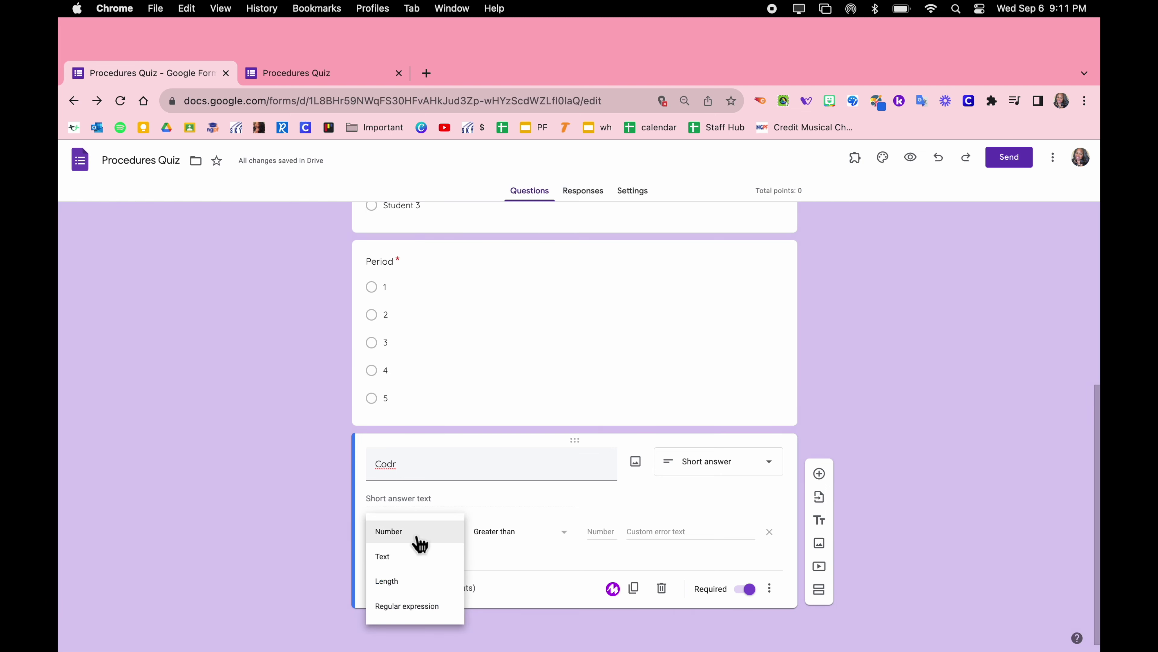
click(414, 609)
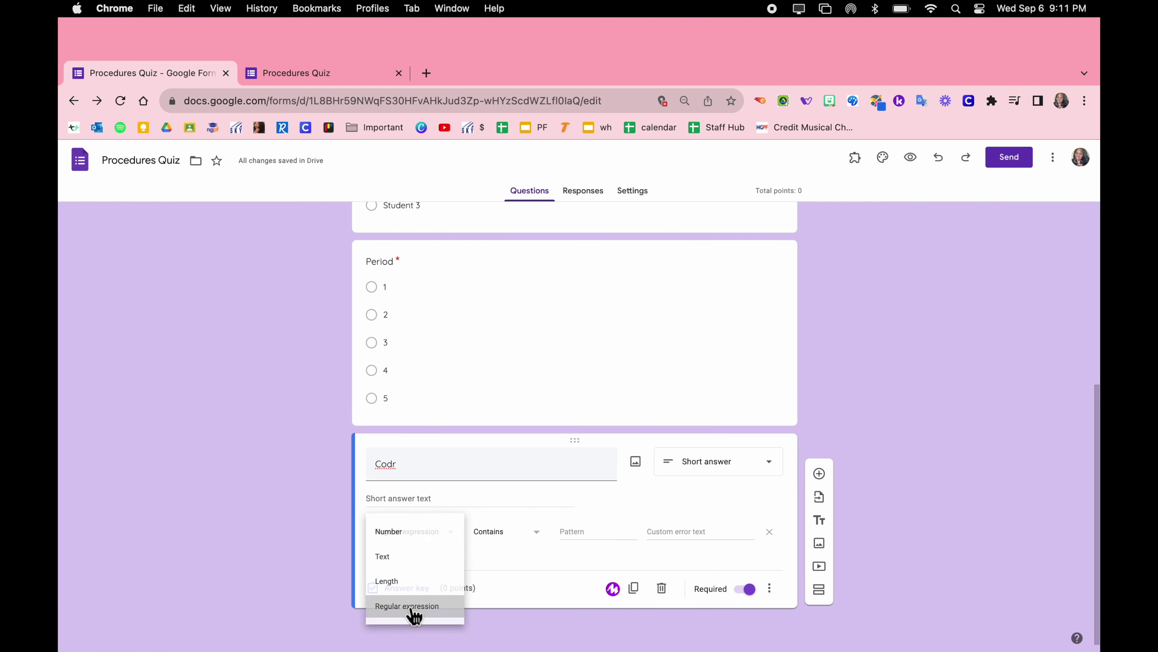
click(510, 540)
click(511, 586)
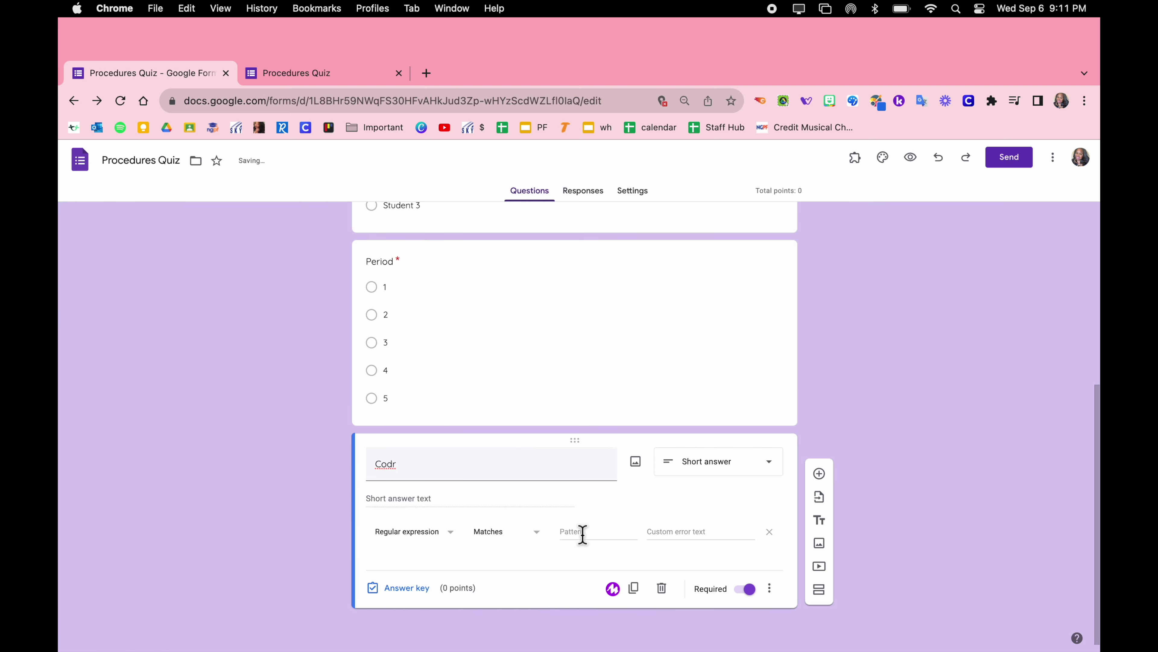
Step: Correct the title of the short-answer question to Code
click(583, 533)
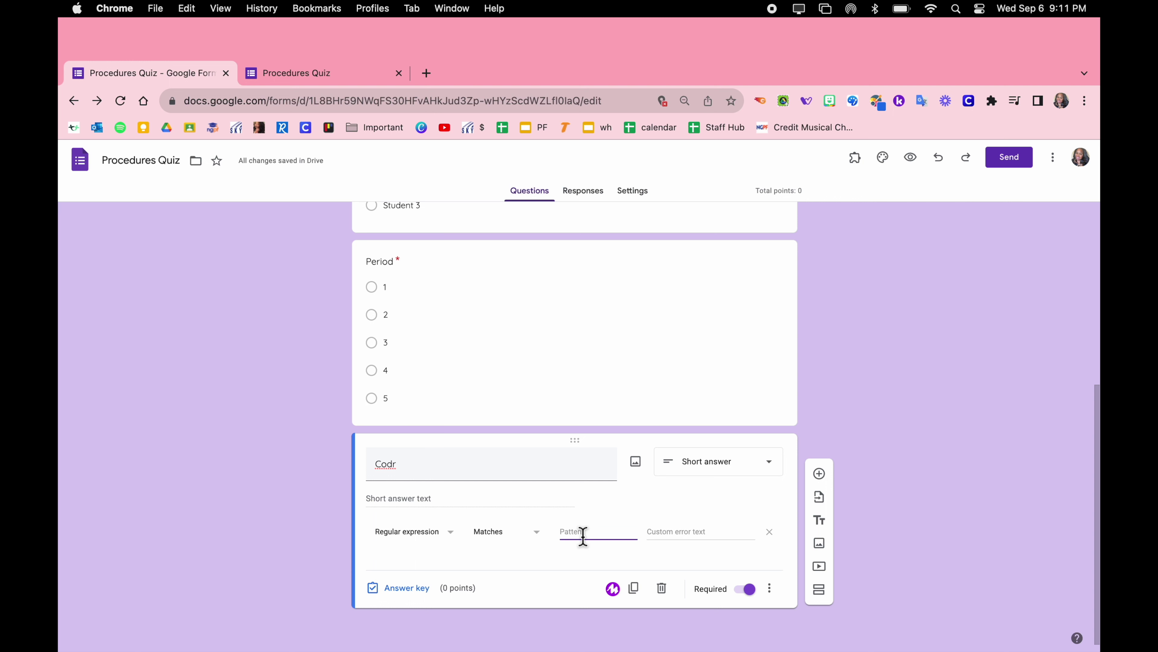
double_click(474, 465)
text(Cod)
Step: Enter the access code as the validation pattern and add custom error text telling students to ask the teacher for the code
click(581, 555)
text(KK23)
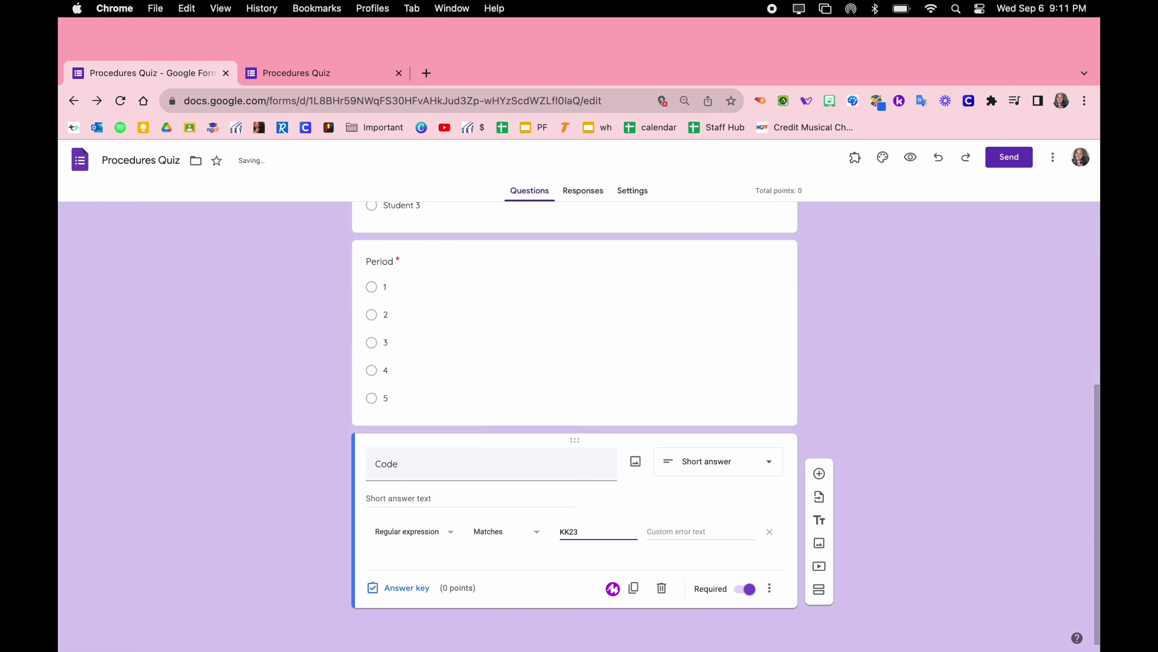
click(693, 532)
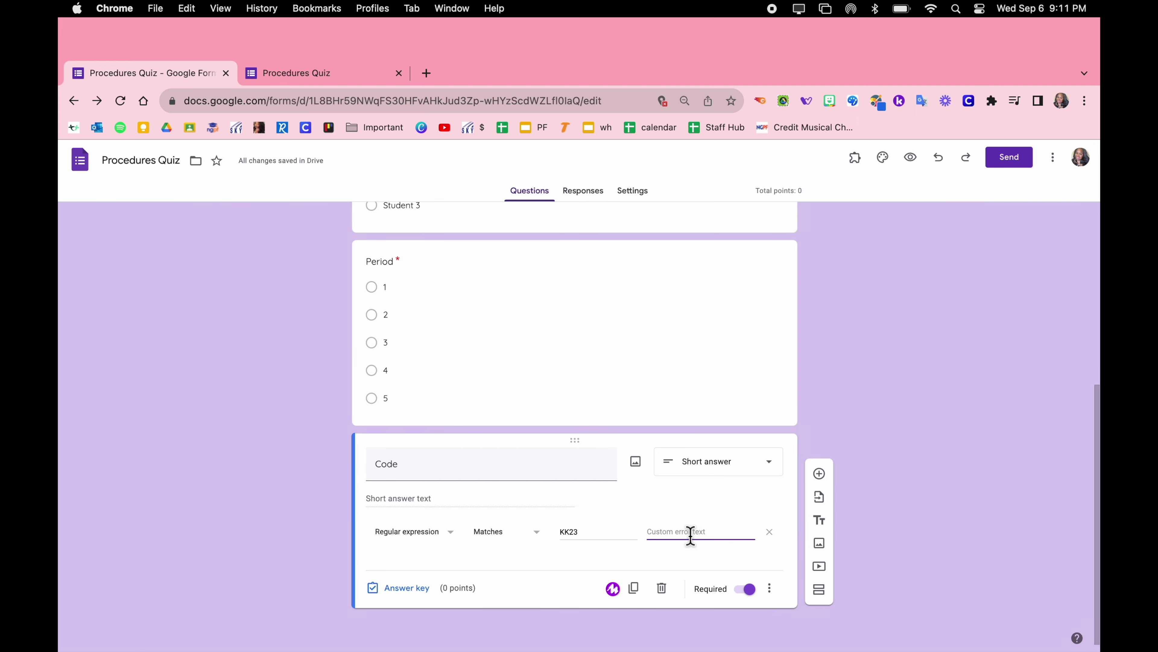
text(Ask Ms. Brown for the Code)
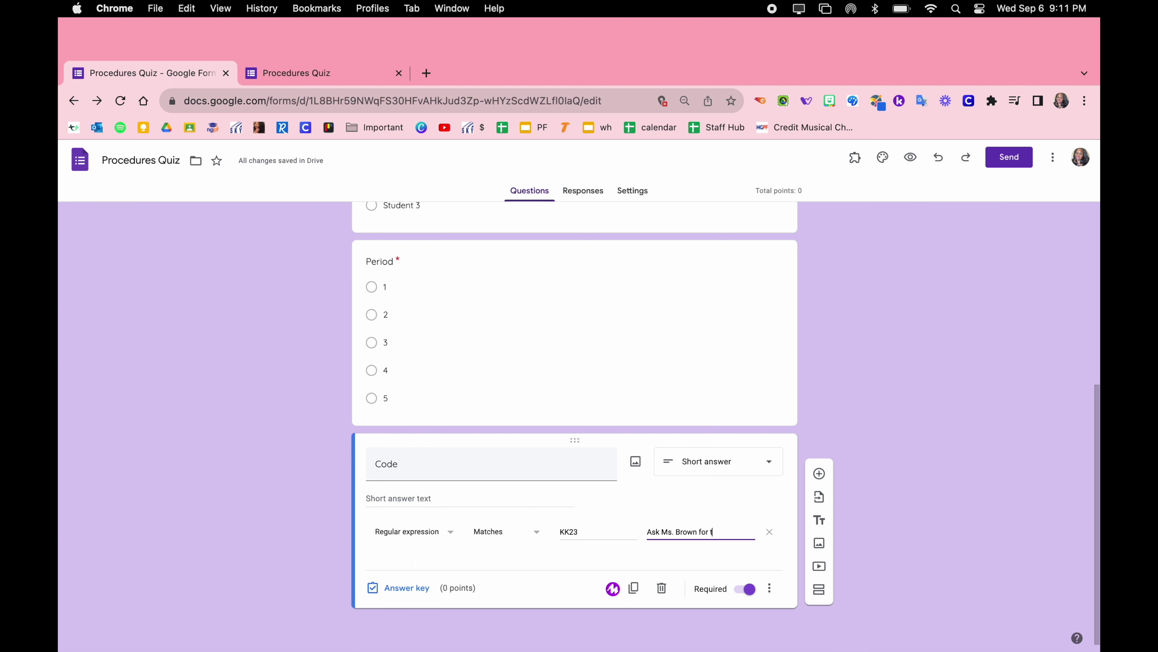
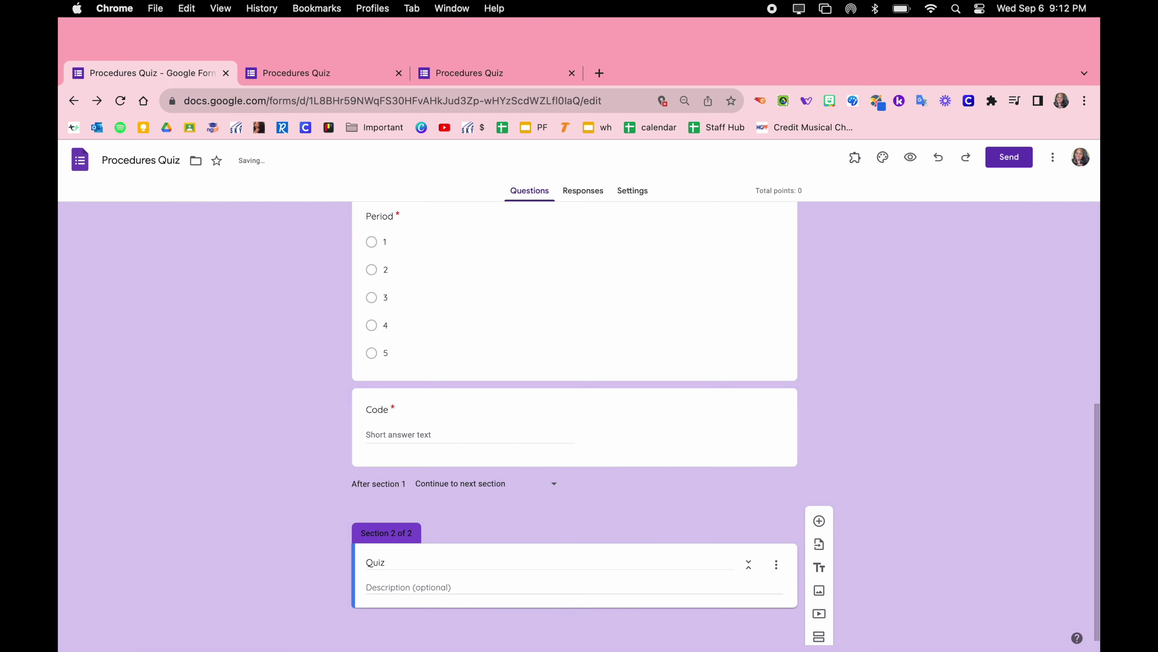
Step: Examine the questions available for import from the existing Savings Accounts form without importing any
scroll(1093, 536, down, 1)
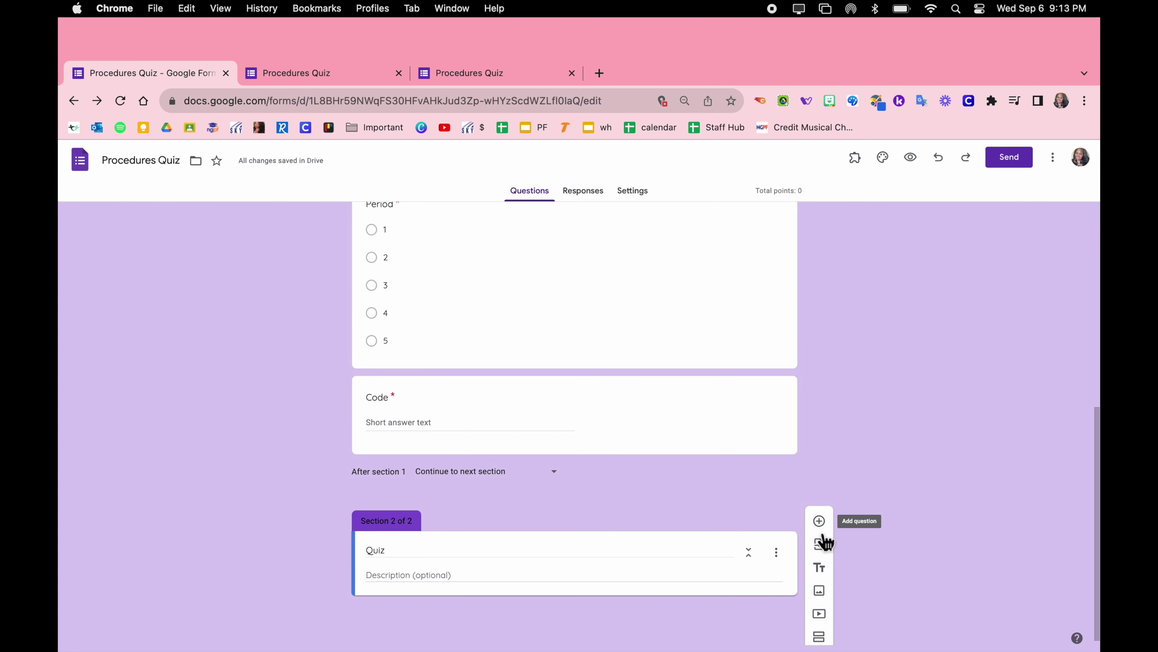
click(823, 550)
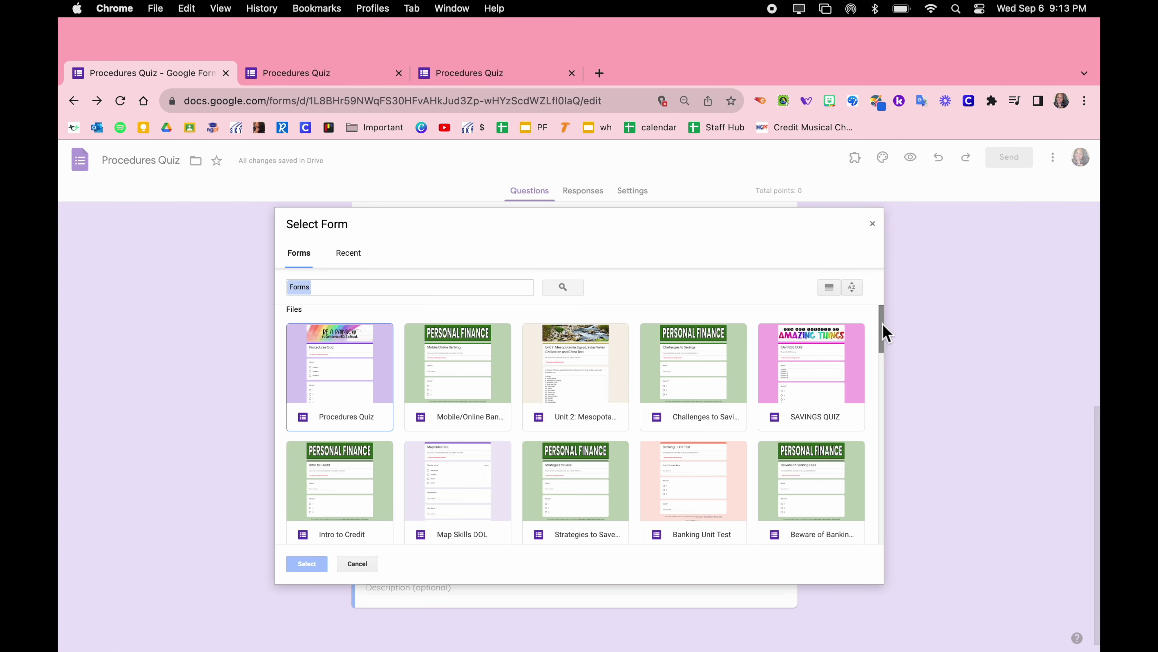
drag(882, 323, 877, 365)
click(691, 445)
double_click(691, 445)
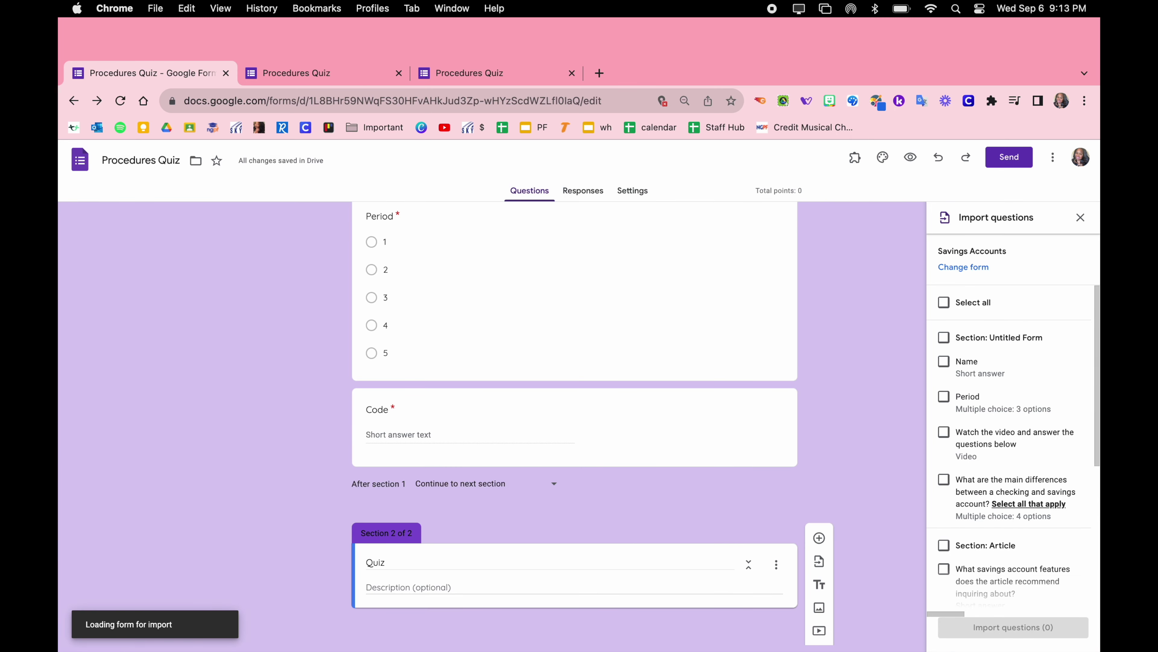
drag(1098, 326, 1098, 454)
scroll(1072, 324, up, 5)
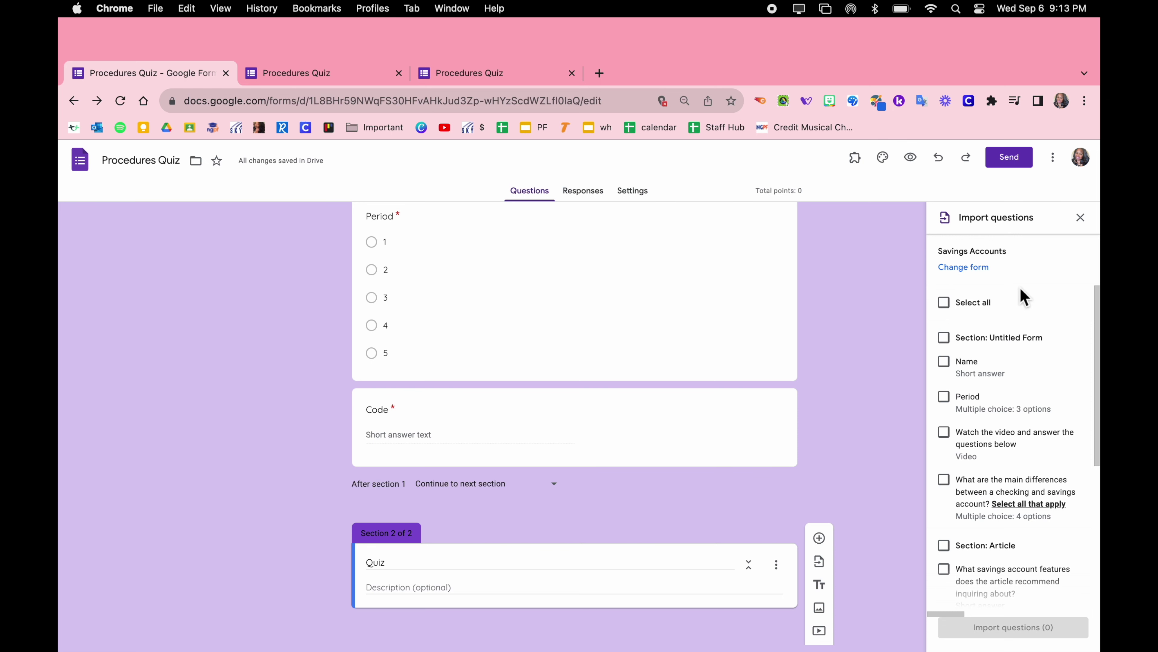
click(1081, 219)
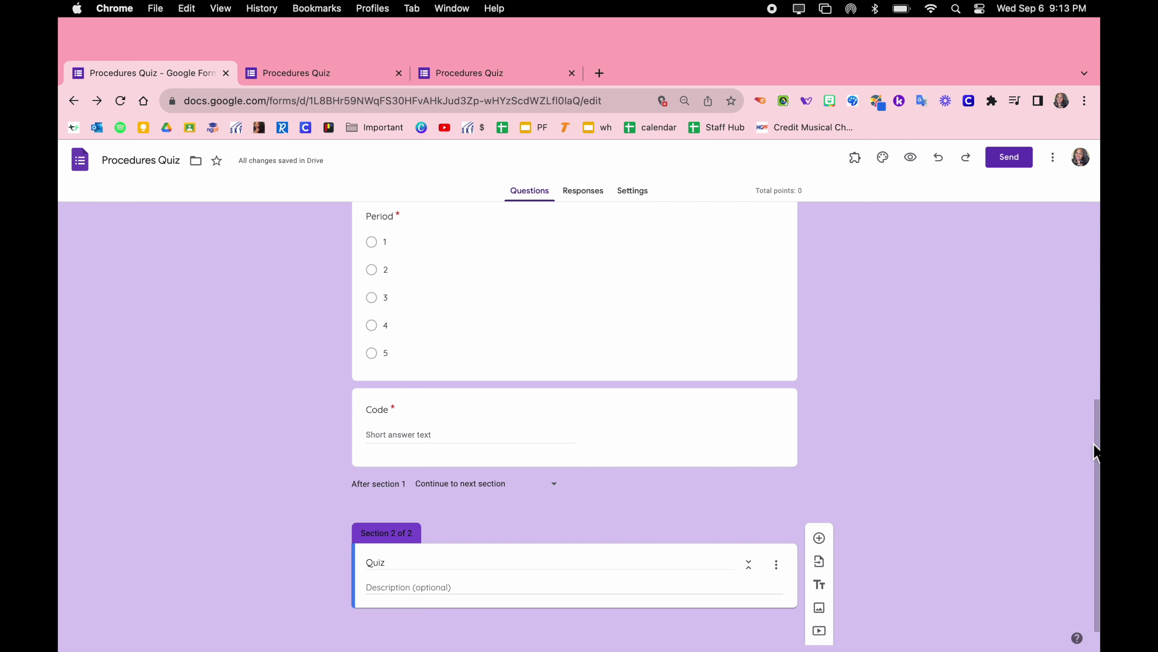
Step: Start adding a video to the Quiz section and search YouTube for procedures
scroll(1099, 449, down, 1)
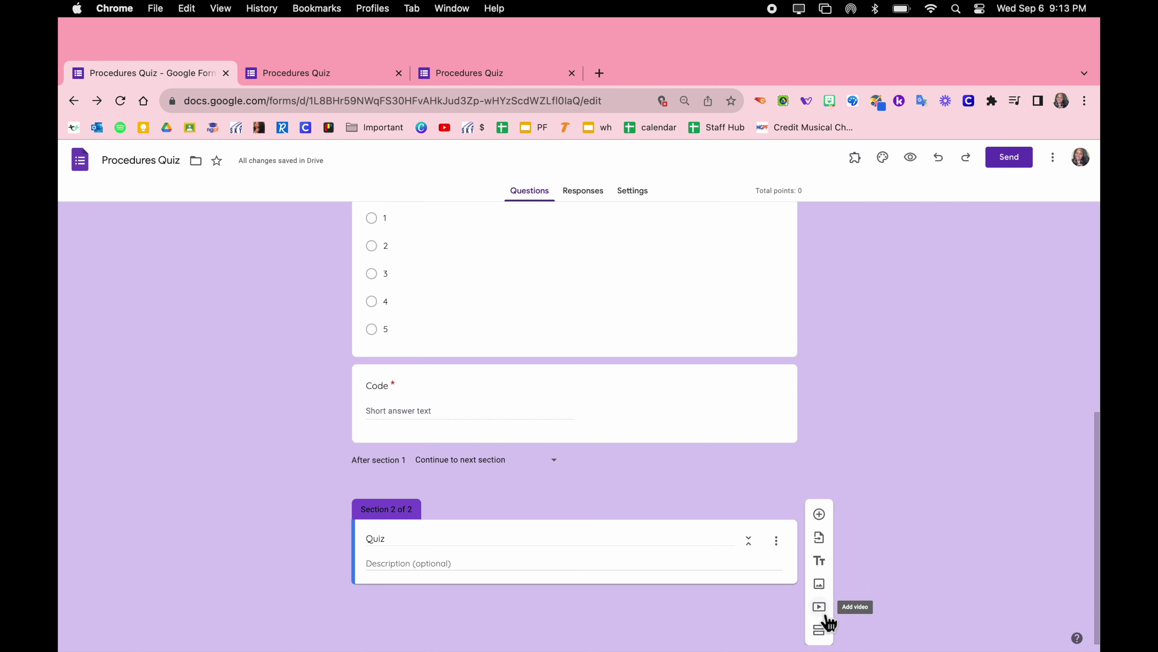
click(820, 607)
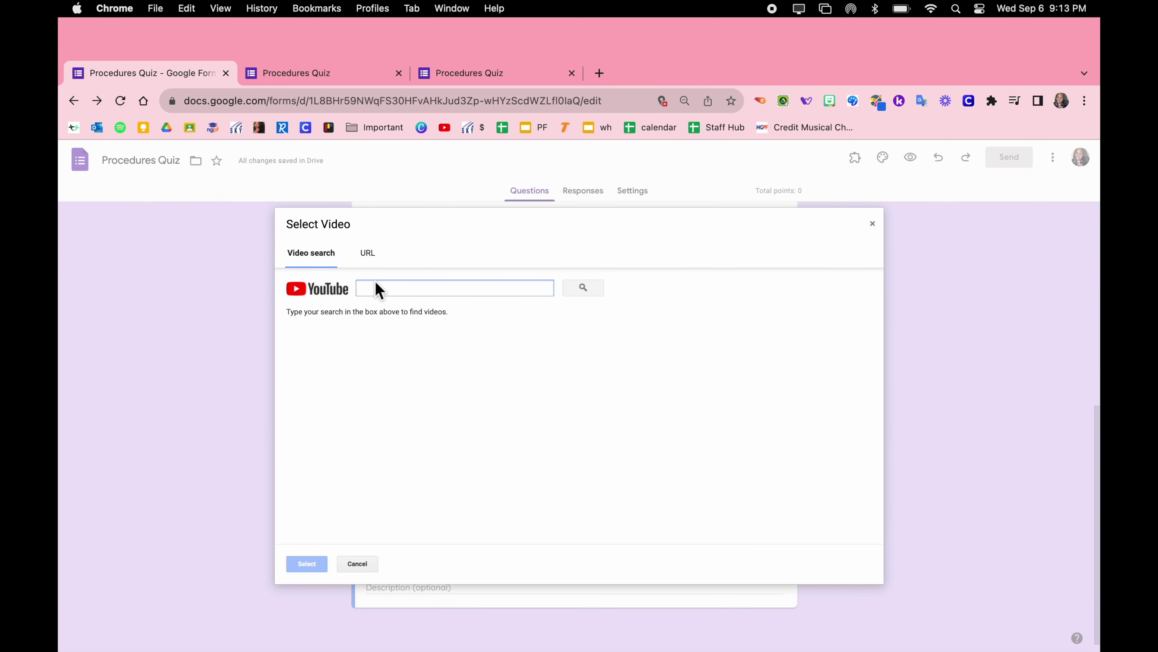
text(pr)
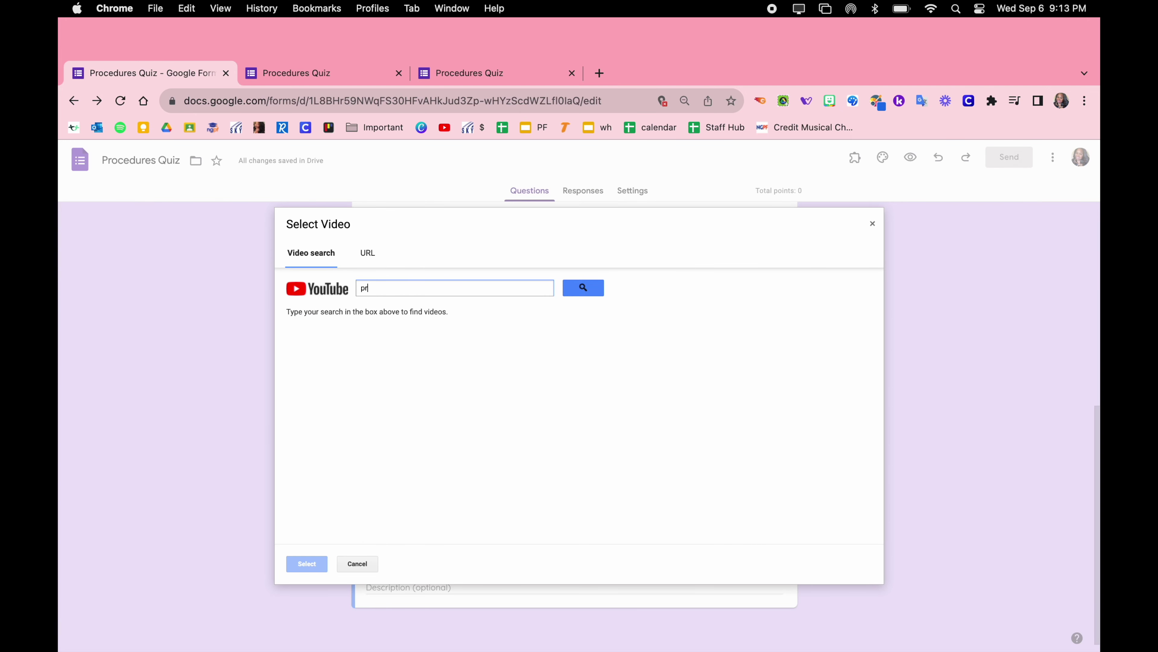
text(ocedures)
key(Return)
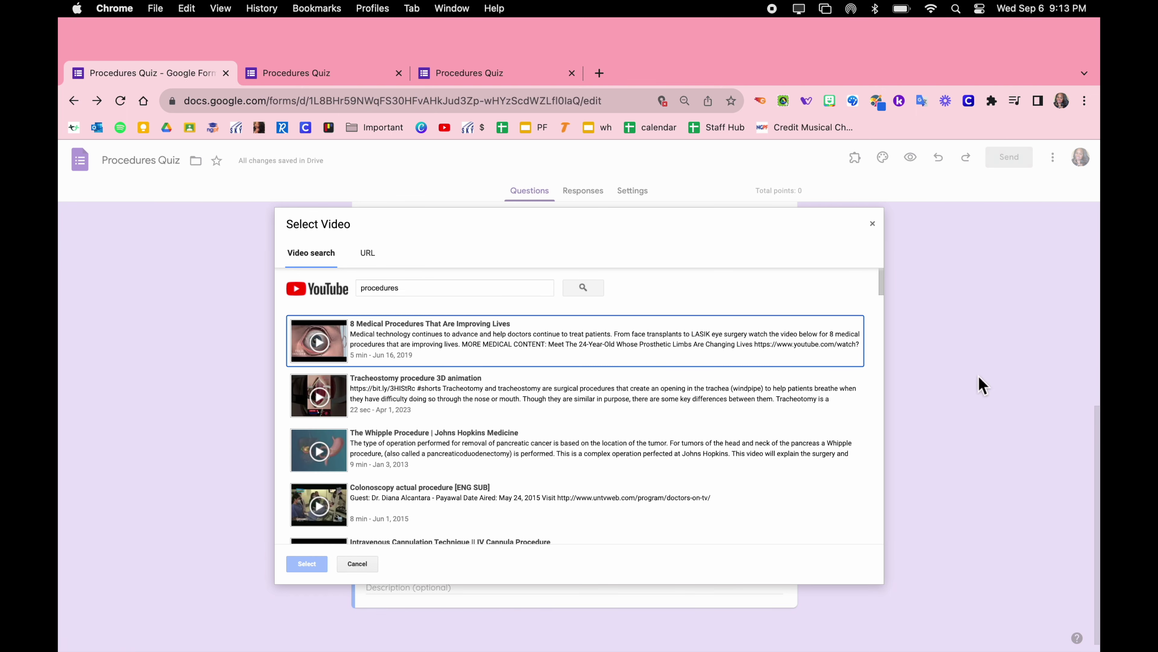
Step: Refine the video search to "procedures classroom" and insert the video Building Strong Foundations With Classroom Routines
click(427, 288)
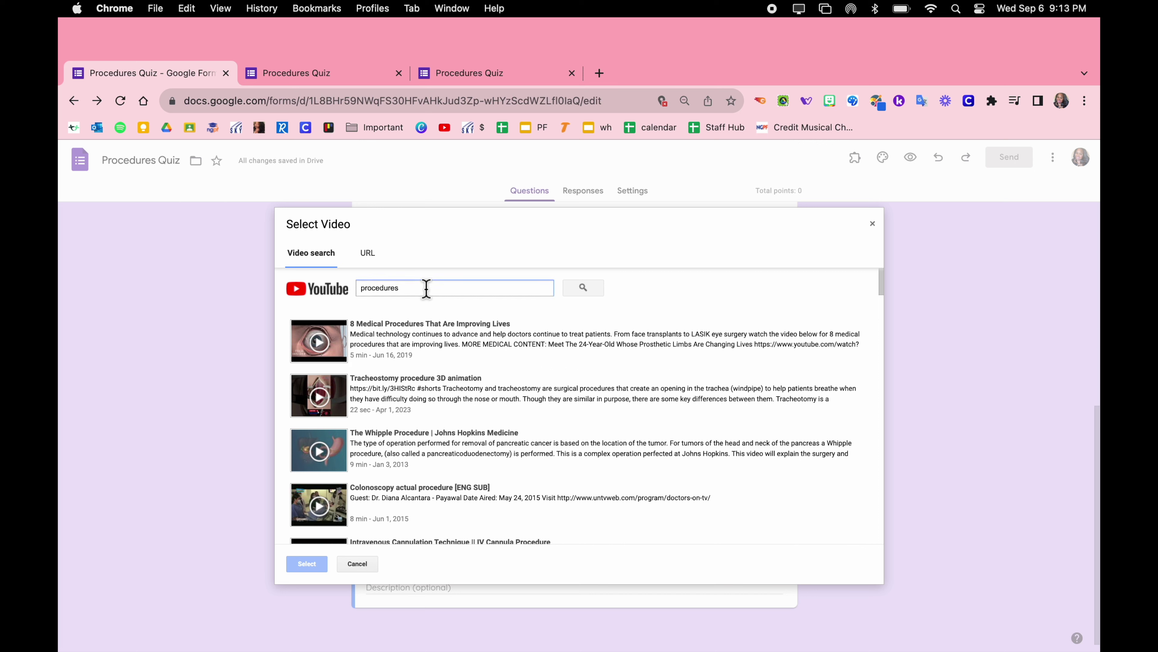
text(cl)
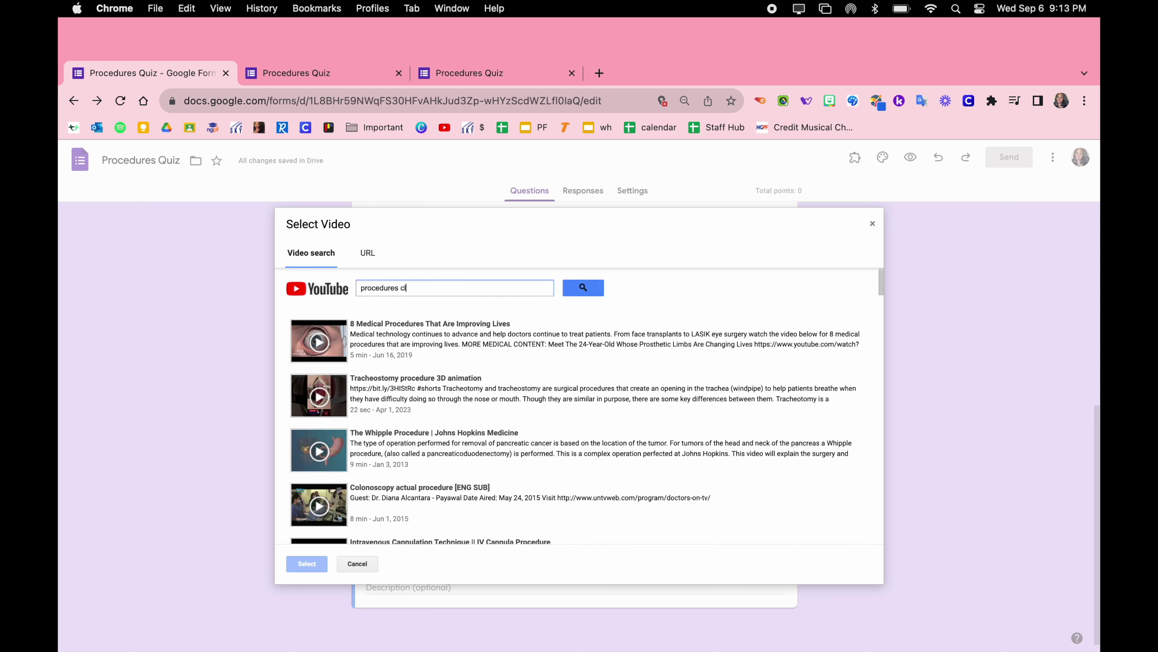
text(assroom)
key(Return)
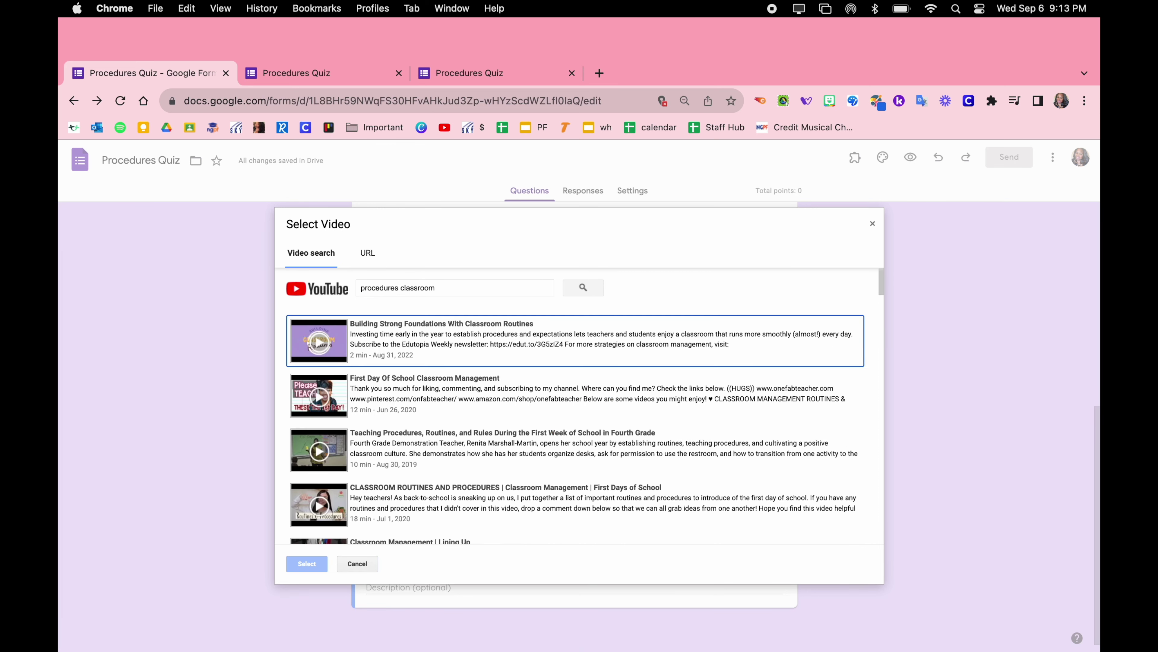
click(394, 361)
click(318, 564)
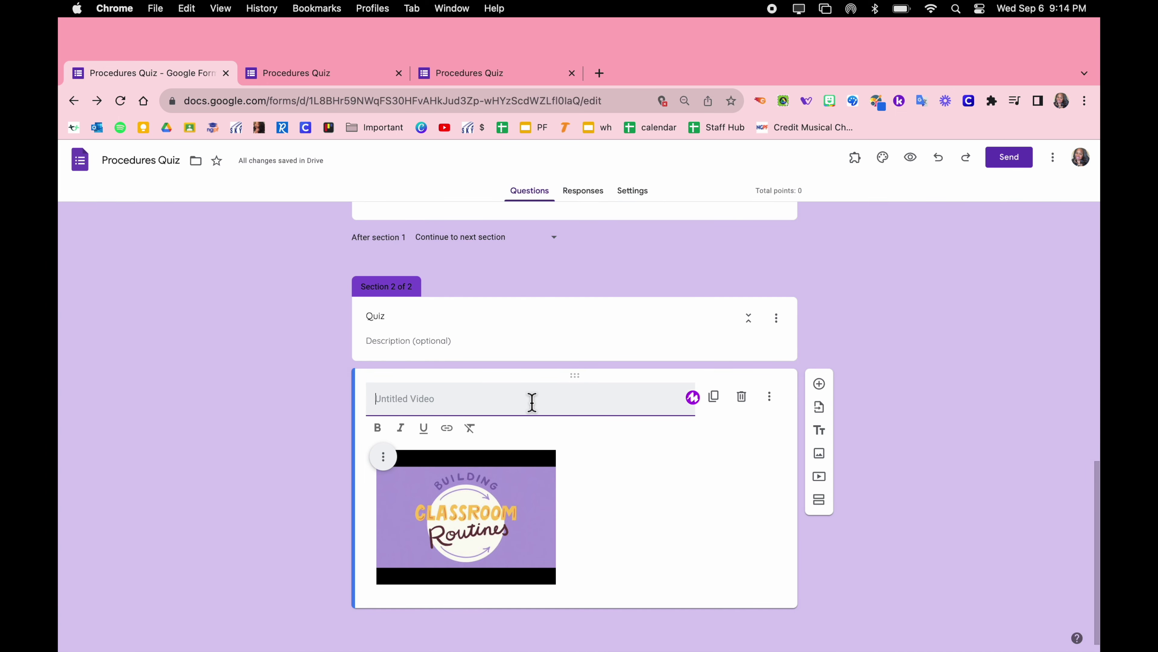
Step: Title the video "Watch the video and answer the following questions" and add the question "What should you do when you walk in the classroom?"
text(Wat)
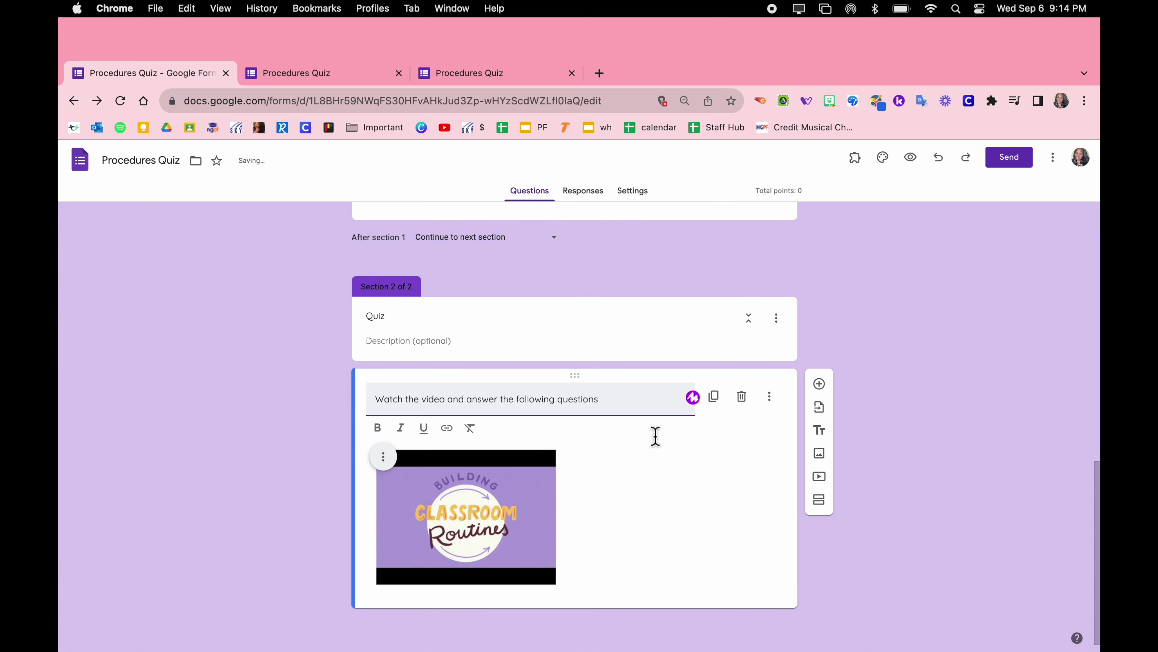
click(829, 392)
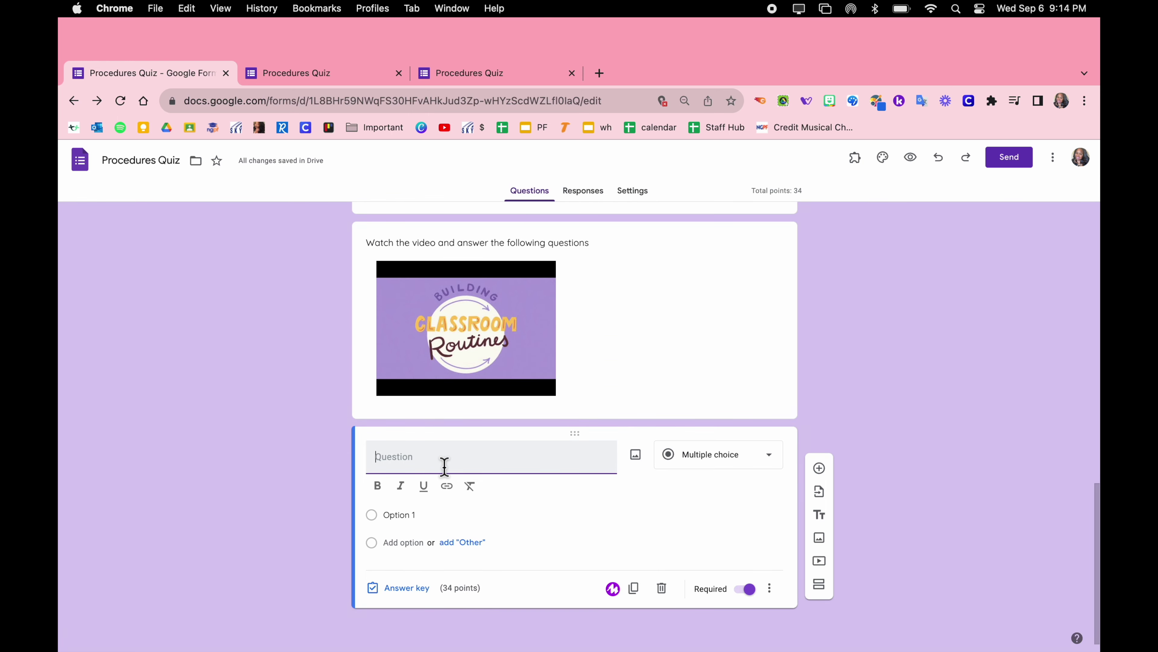
text(Wh)
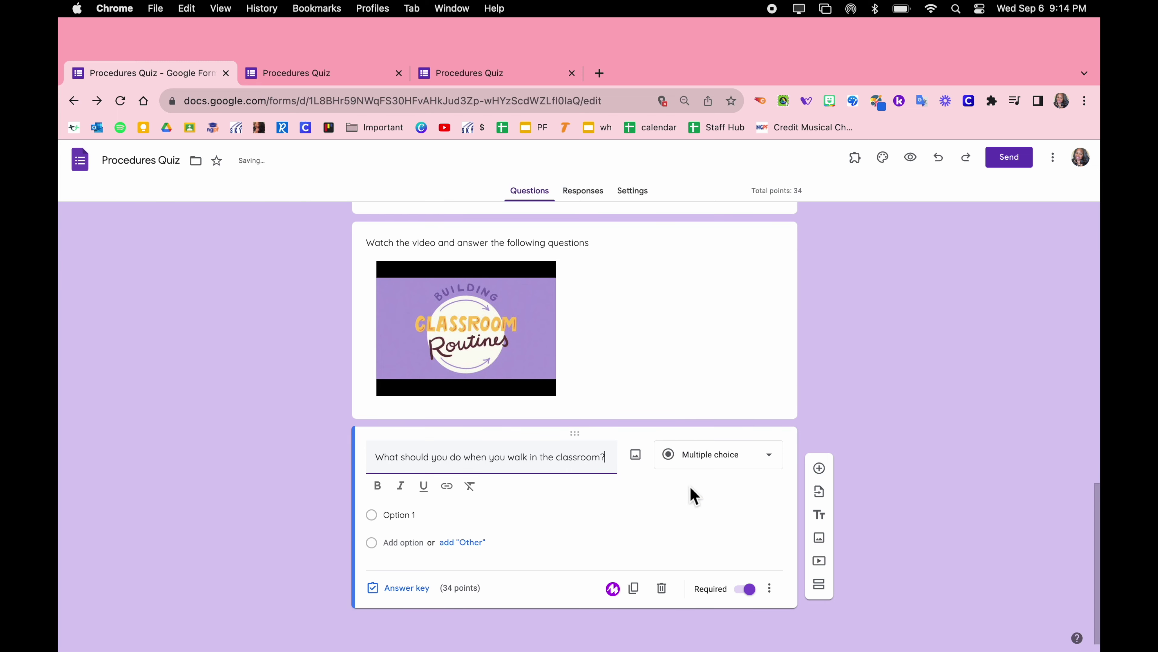
Step: Keep the walk-in question as multiple choice and give it the options Do Now, Wait for Teacher and Talk to friends
click(744, 456)
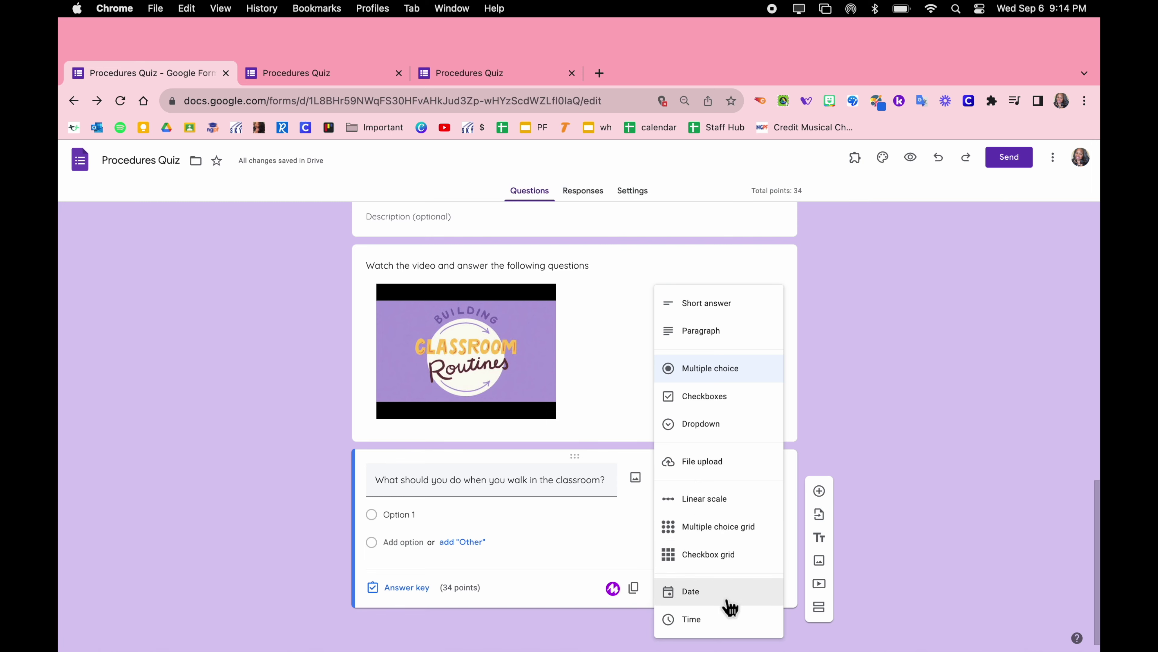
click(727, 371)
click(393, 517)
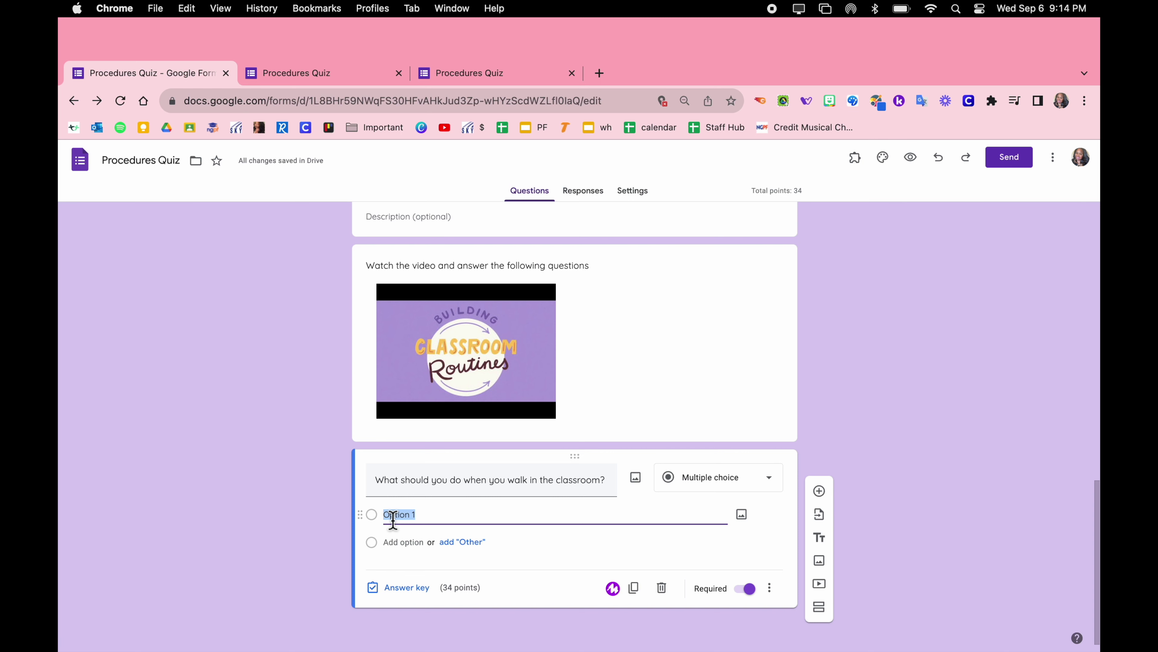
text(Do Now)
key(Tab)
key(Tab)
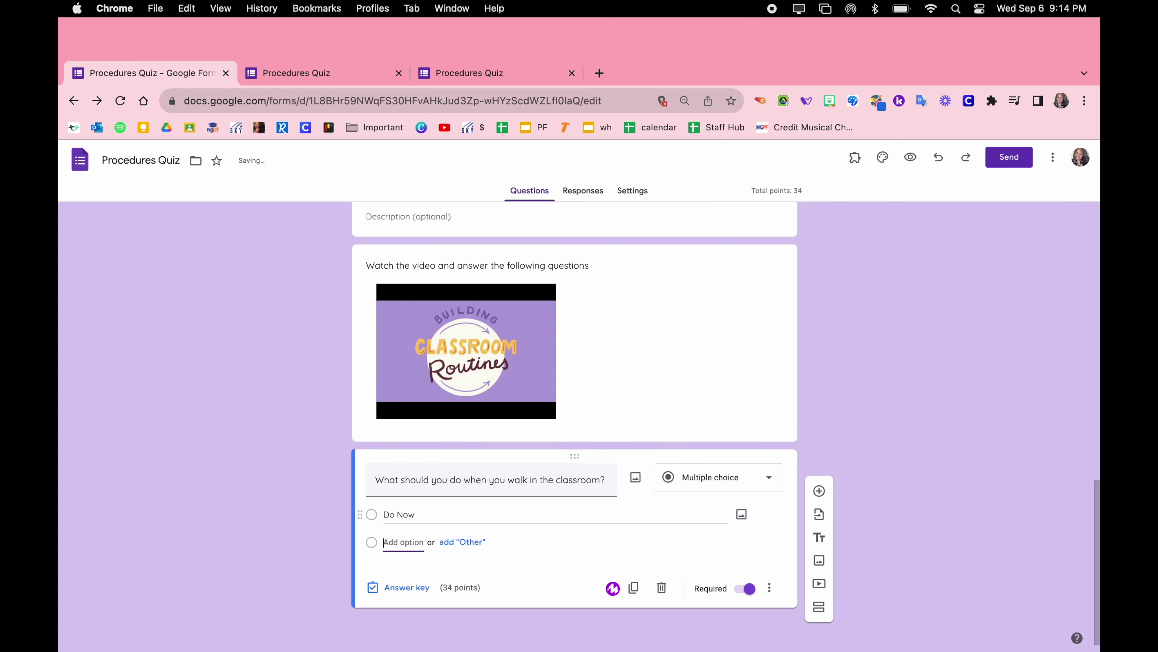
text(Wait fo)
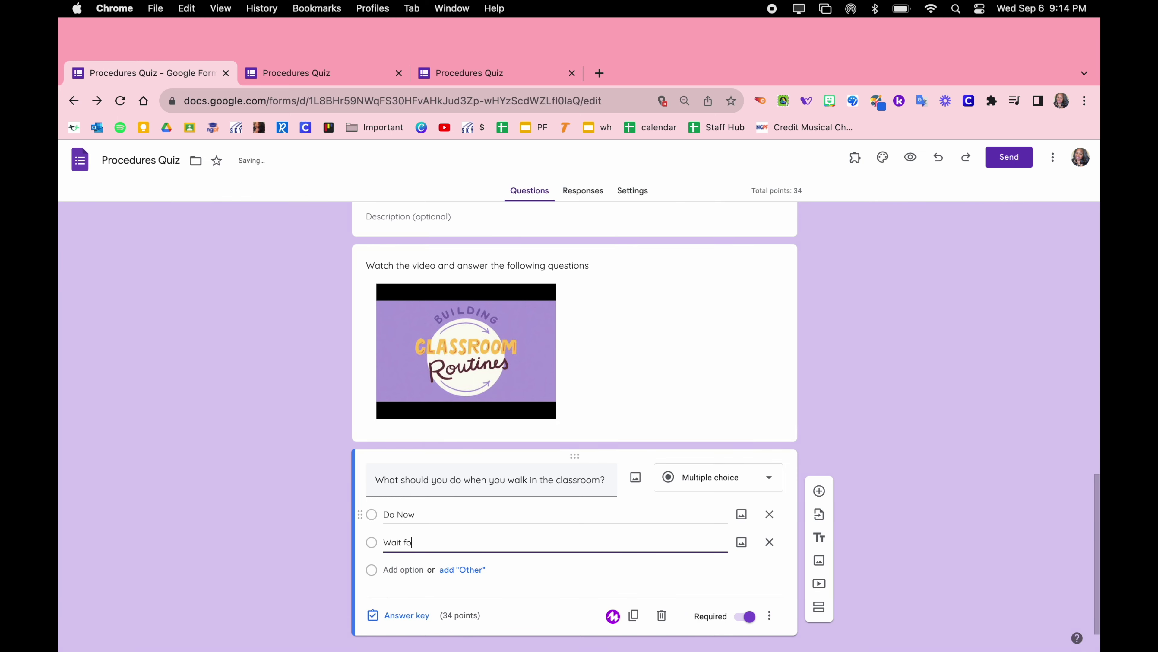
text(r Teacher)
key(Tab)
key(Tab)
key(Tab)
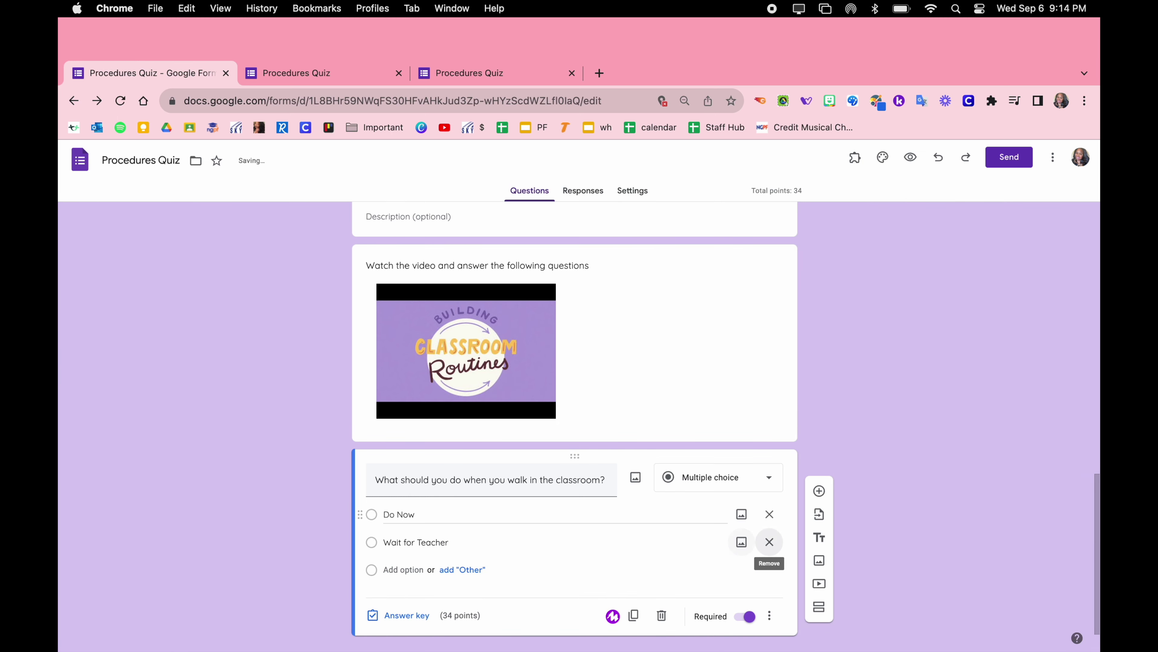
text(Ta)
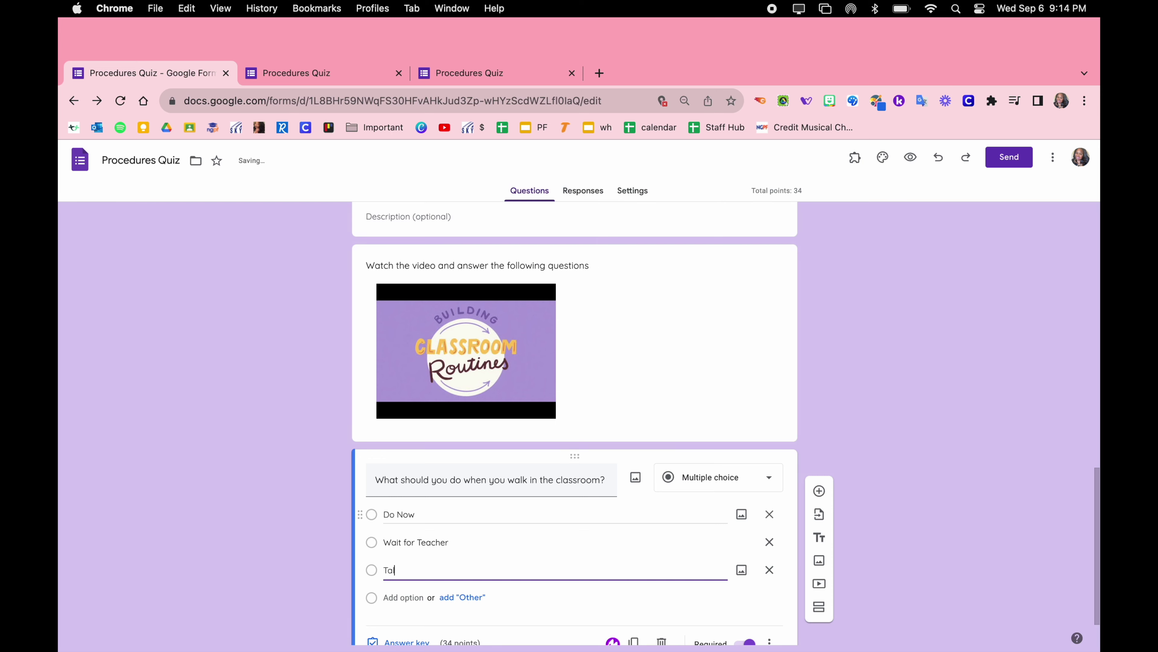
text(kk to friends)
scroll(1097, 491, down, 2)
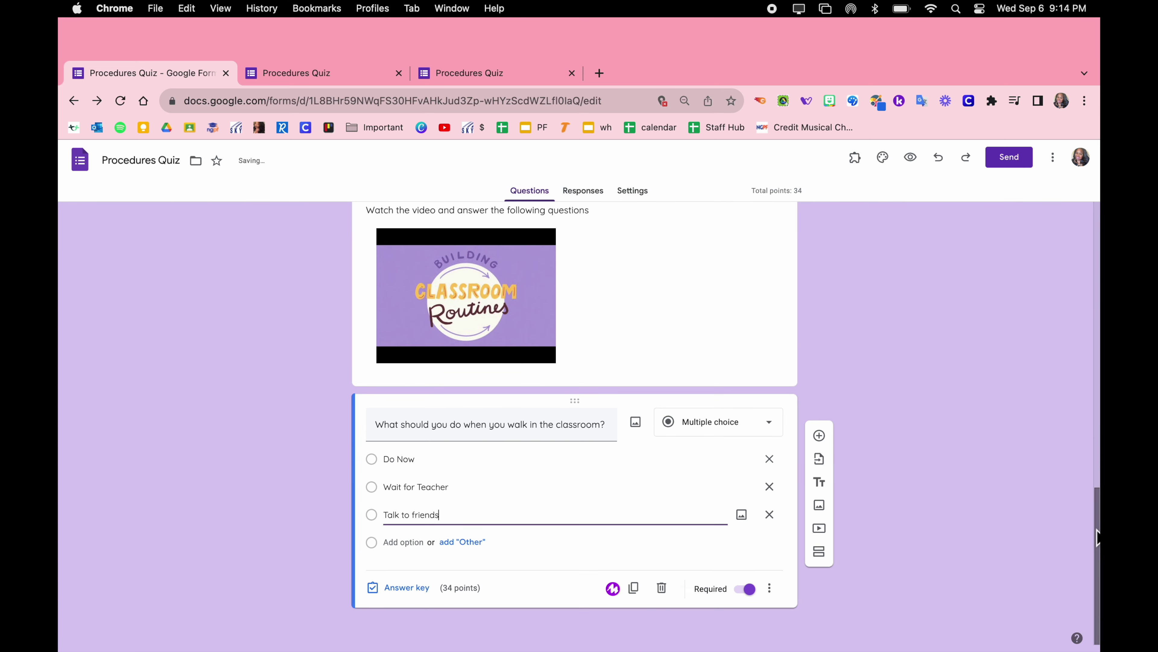
Step: Mark Do Now as the question's correct answer and move Talk to friends above Wait for Teacher
click(402, 590)
double_click(738, 462)
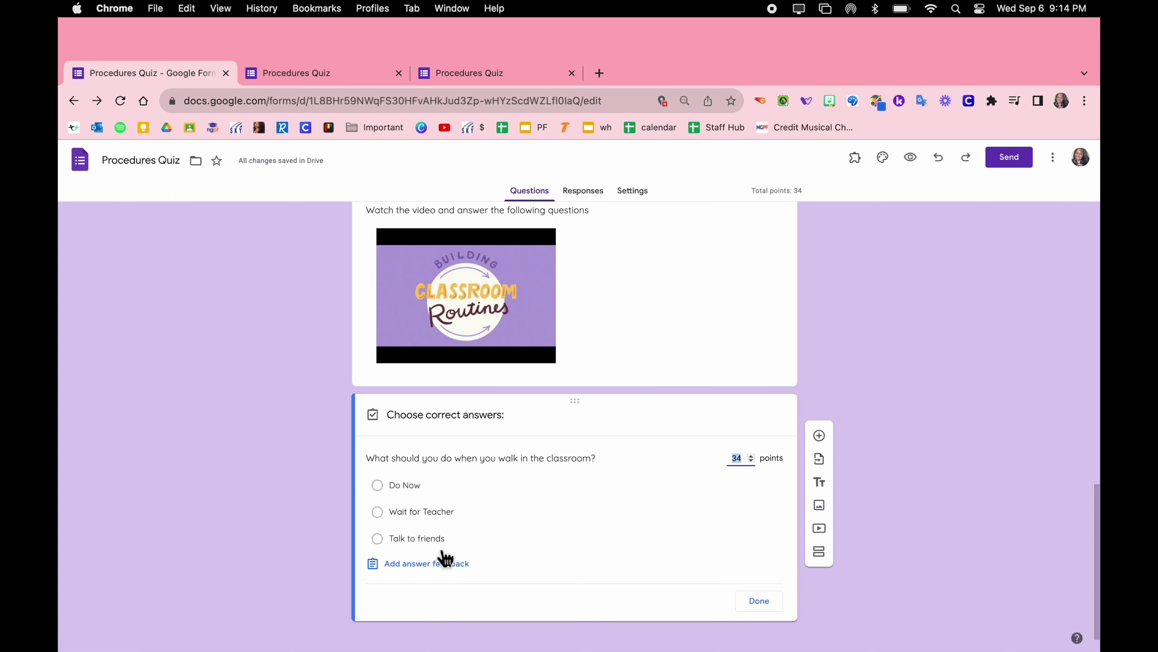
click(391, 494)
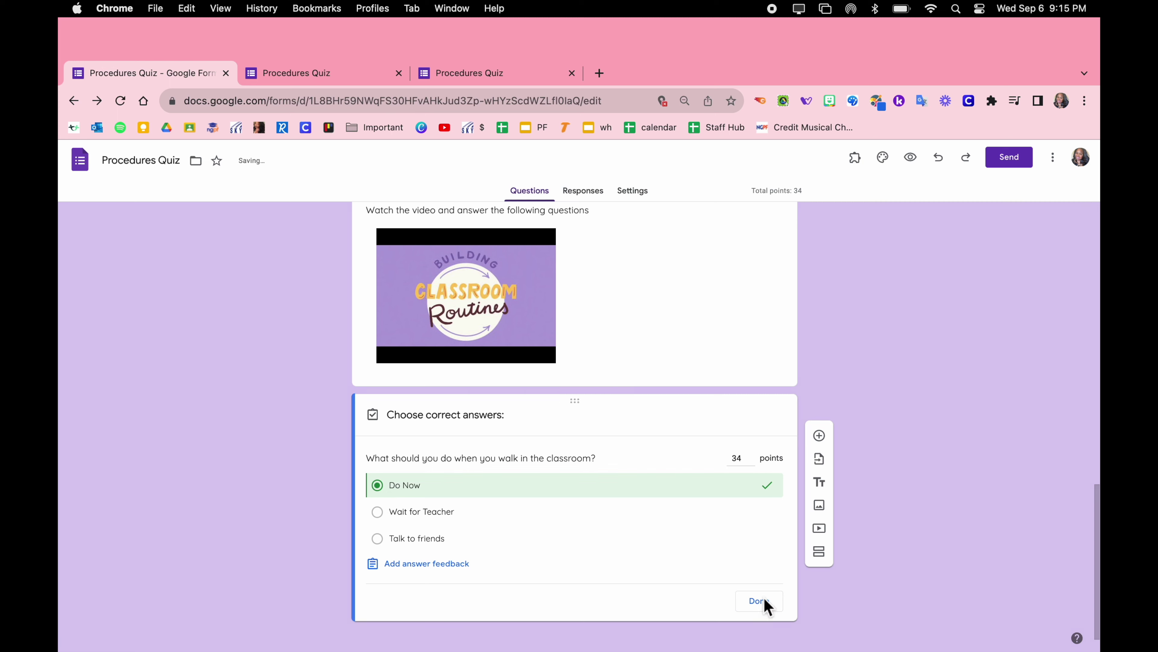
click(776, 608)
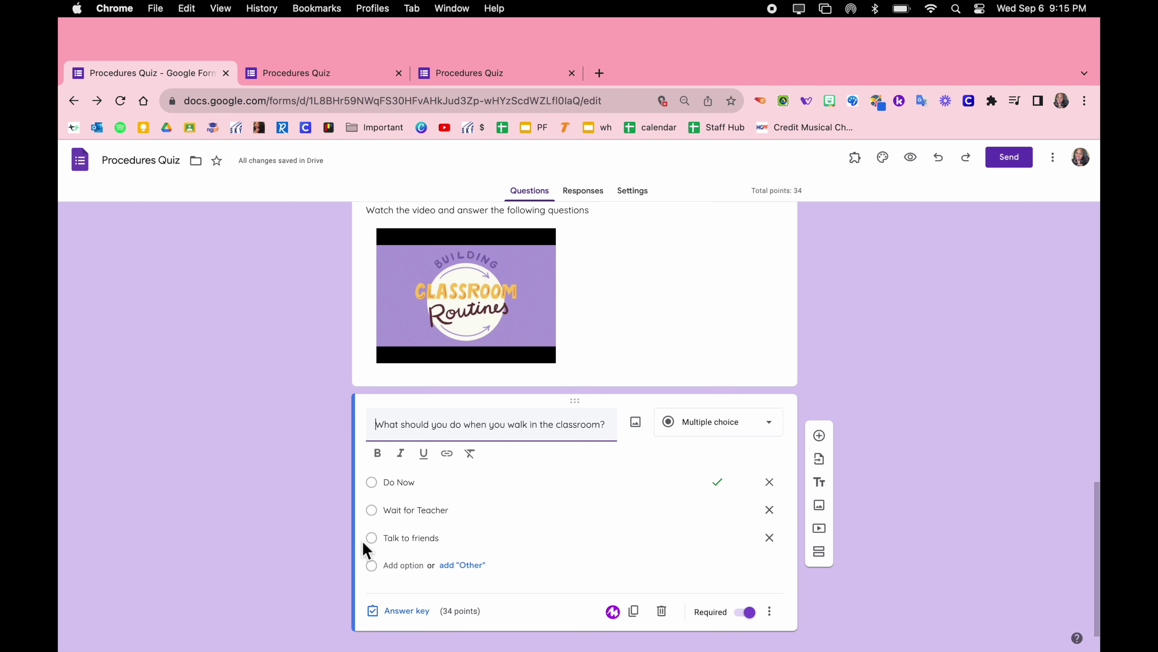
drag(369, 541, 370, 507)
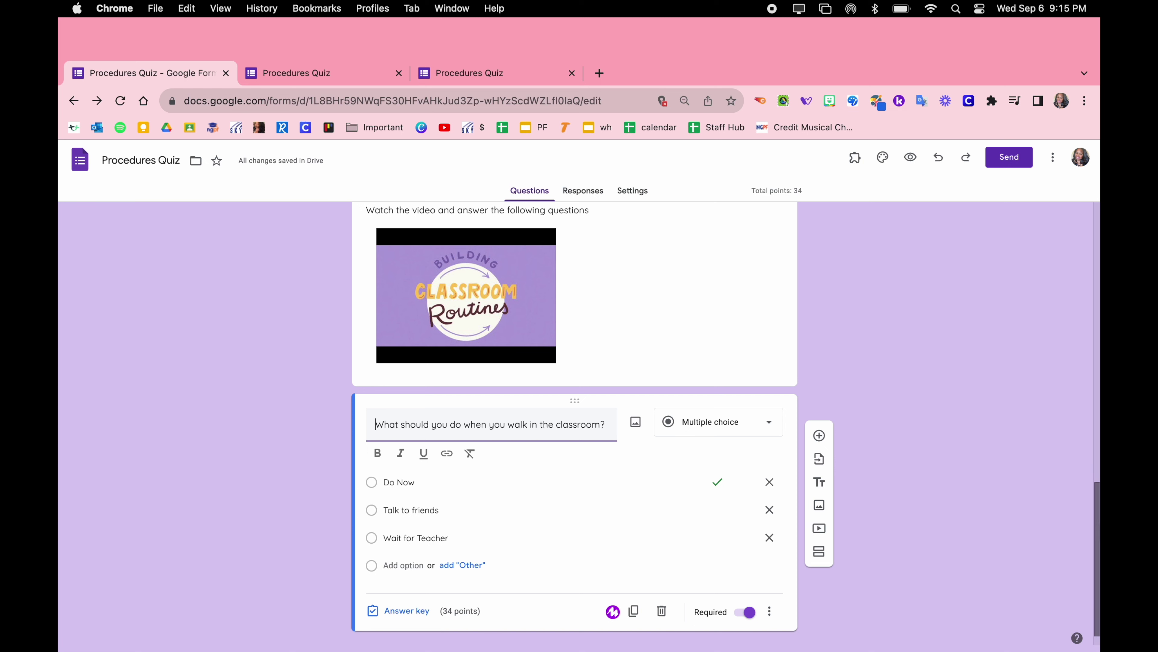
Step: Duplicate the question and reword the copy as "What should you do second when you walk in the classroom?"
click(641, 617)
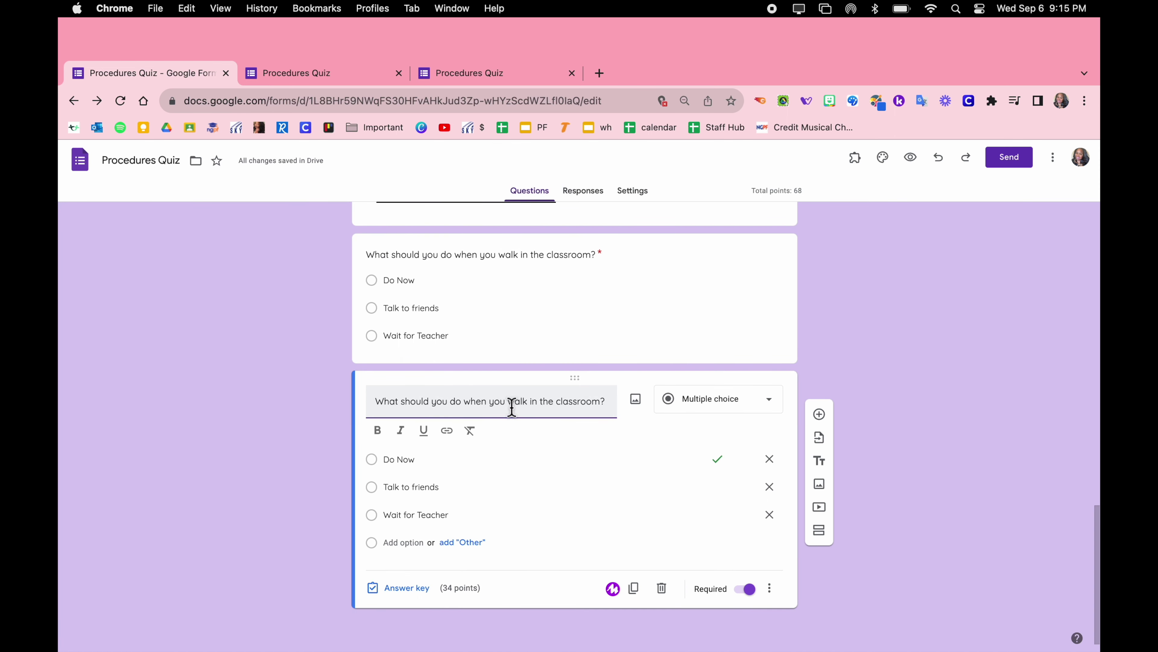
drag(607, 401, 470, 404)
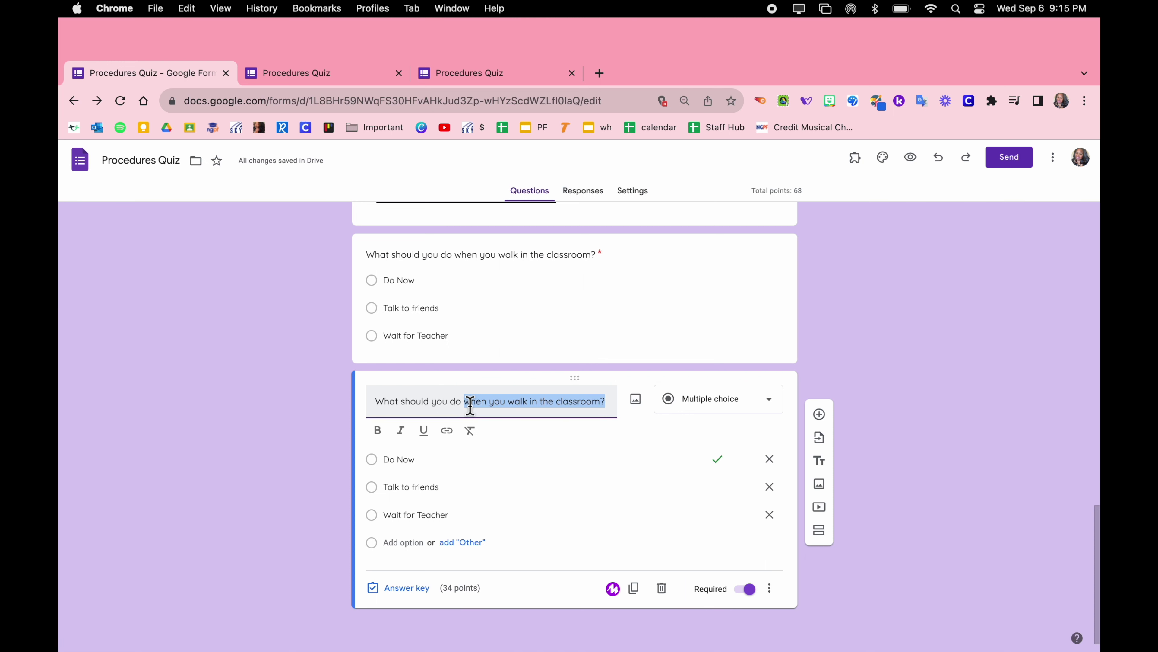
text(do seco)
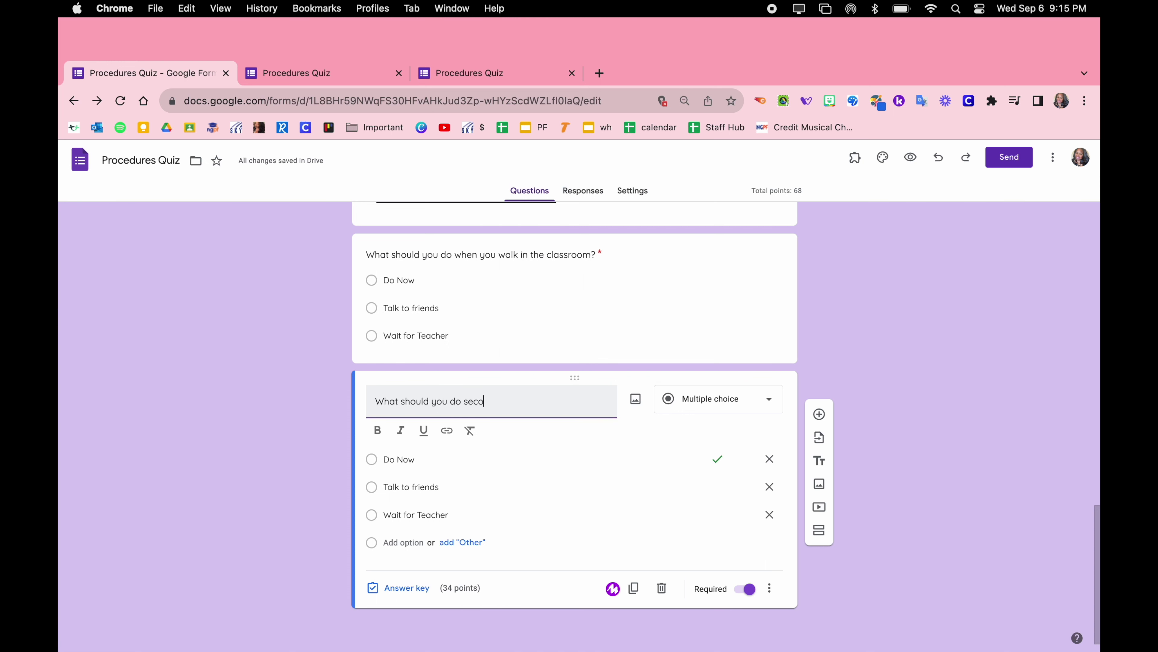
text(nd when you walk in the classroom?)
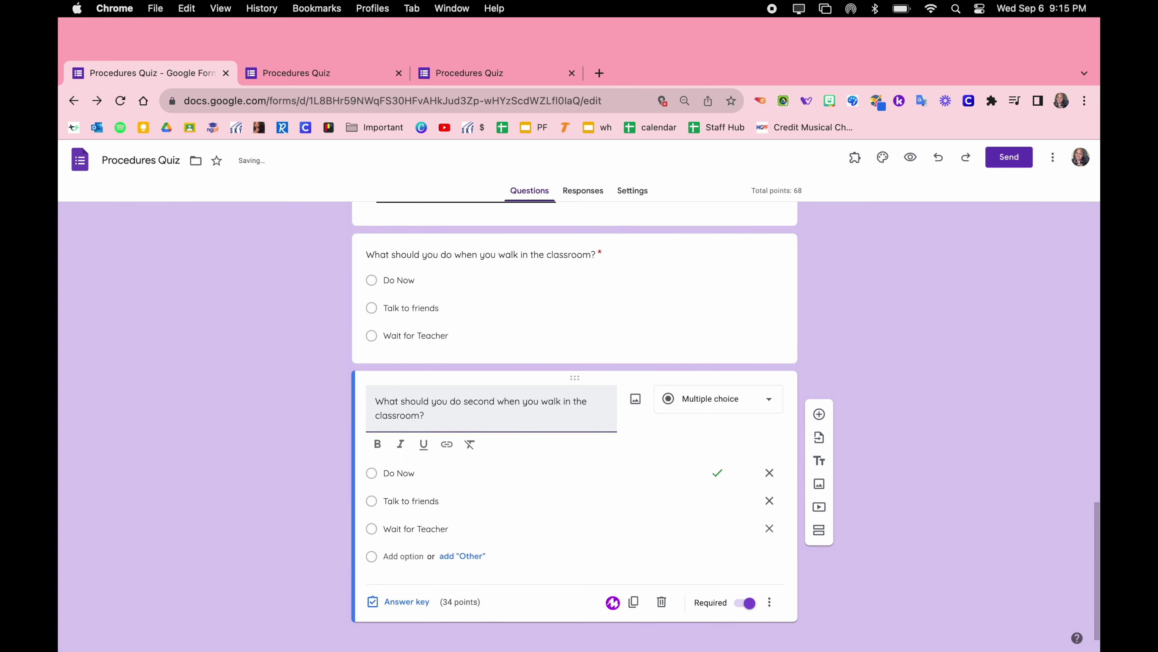
Step: Change the second question to Checkboxes and add Talk to friends to its correct answers alongside Do Now
click(731, 408)
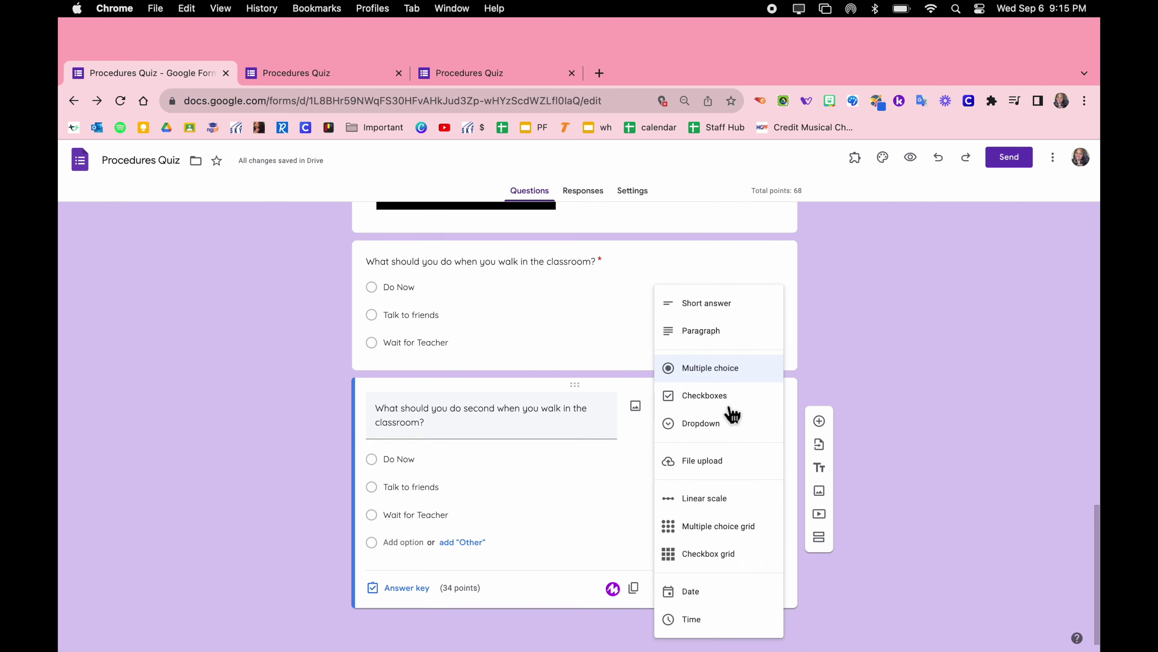
click(725, 401)
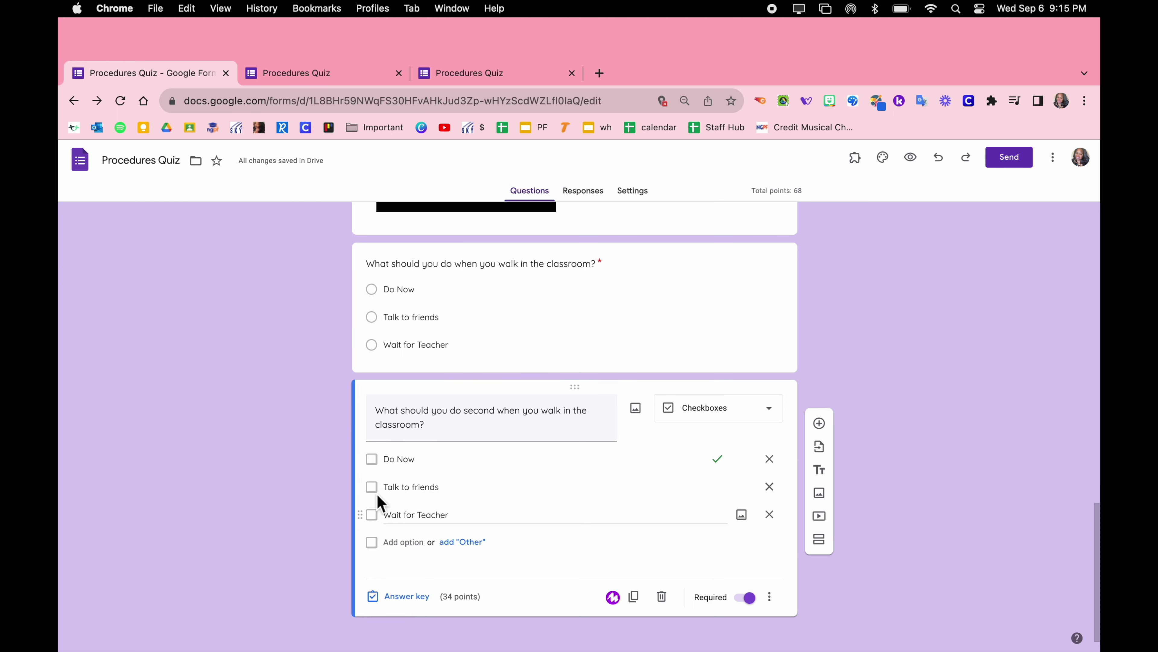
click(410, 596)
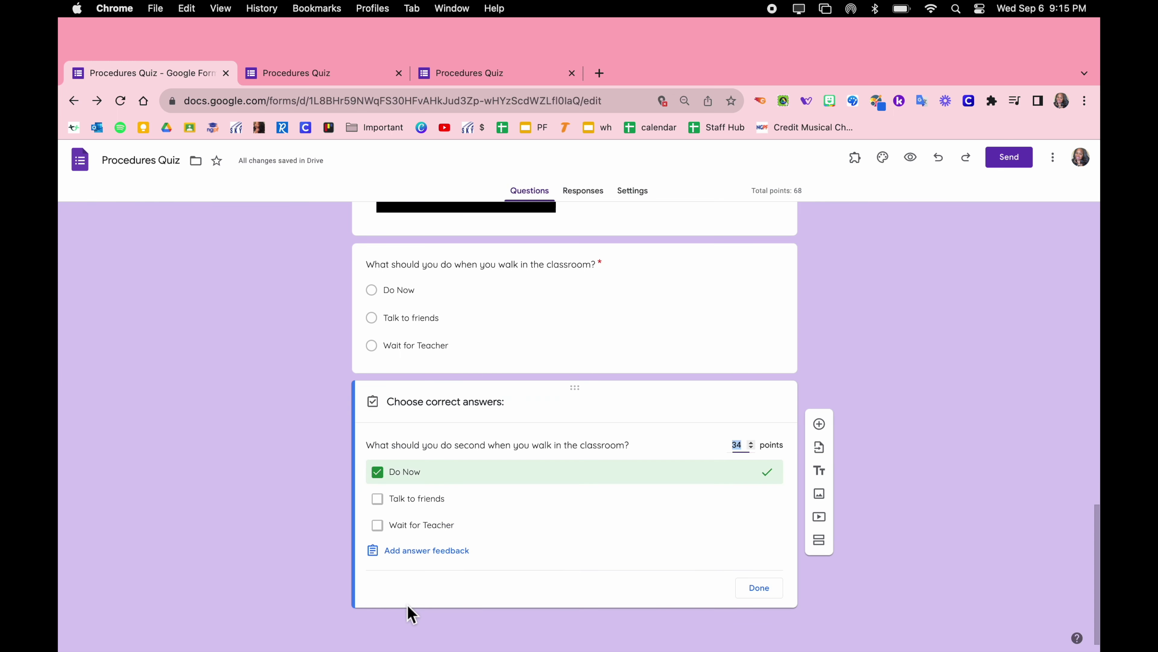
click(381, 502)
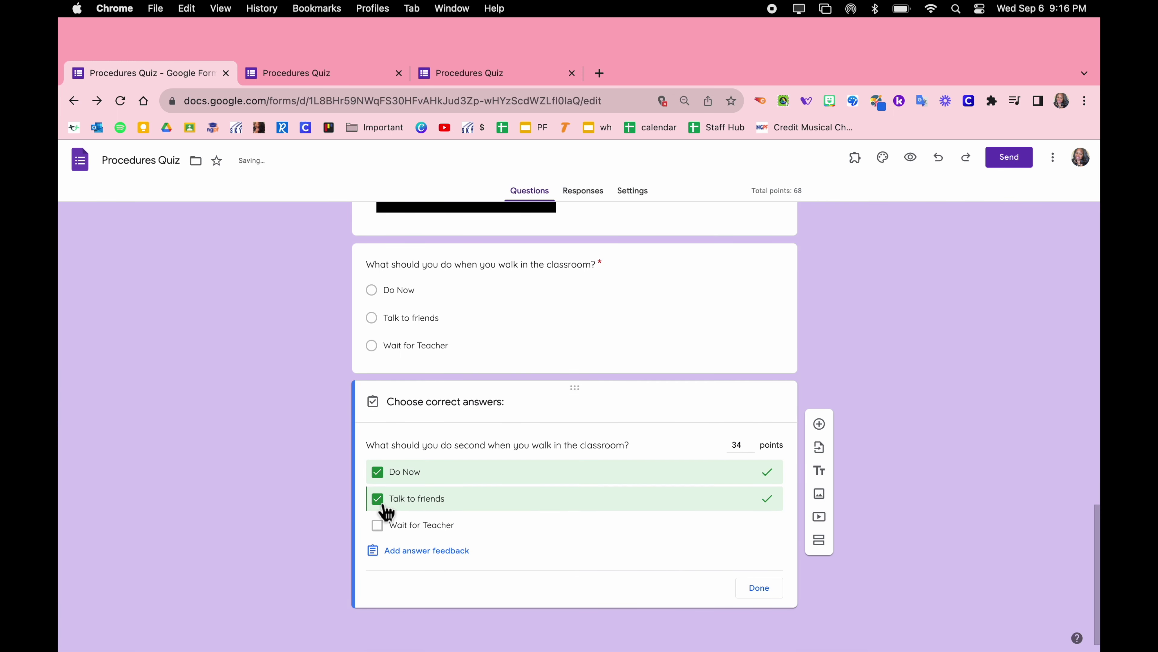
click(759, 588)
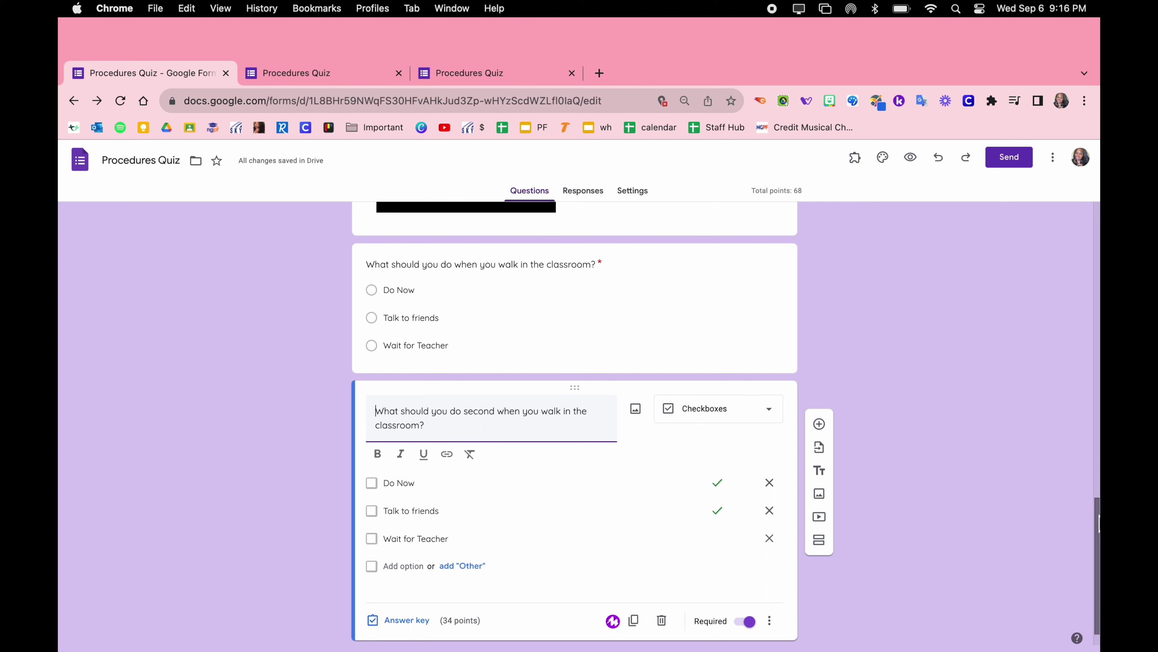
Step: Duplicate the checkbox question, reword the copy to "What should you do third when you walk in the classroom?" and make it a Dropdown
scroll(776, 571, down, 1)
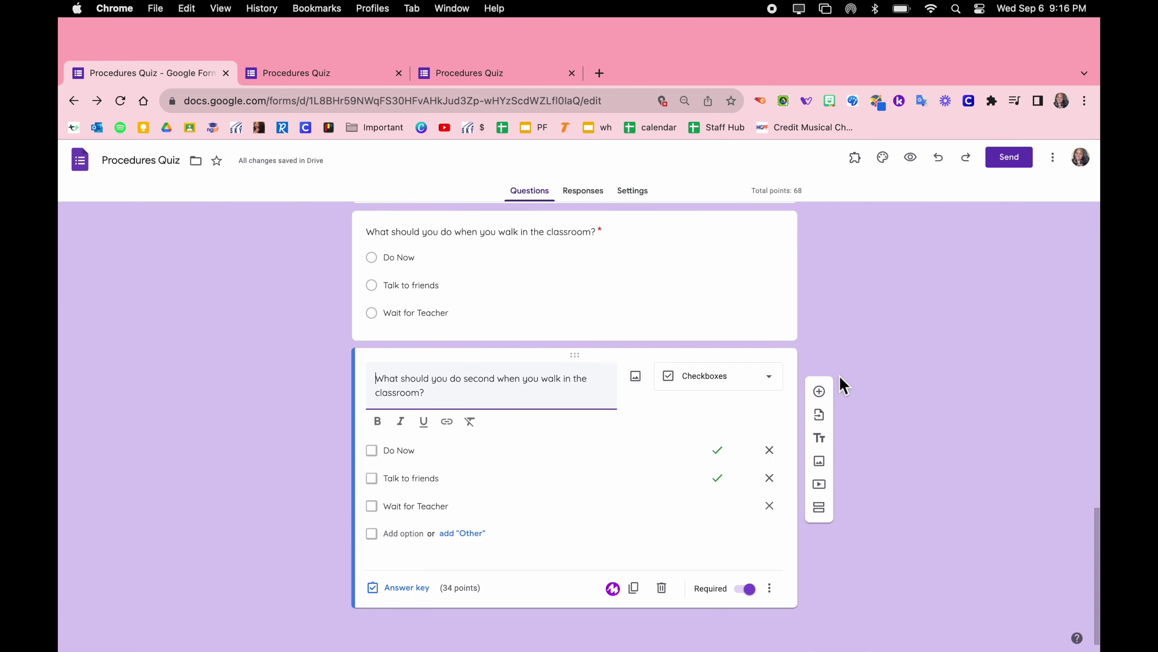
click(642, 593)
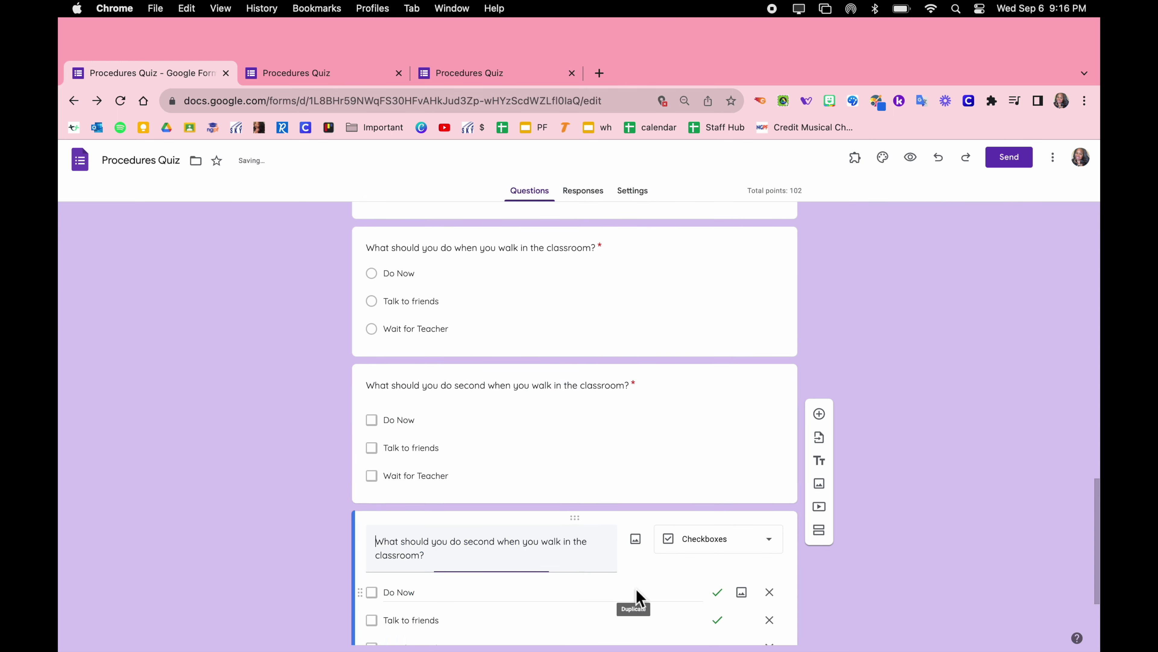
scroll(1085, 559, down, 3)
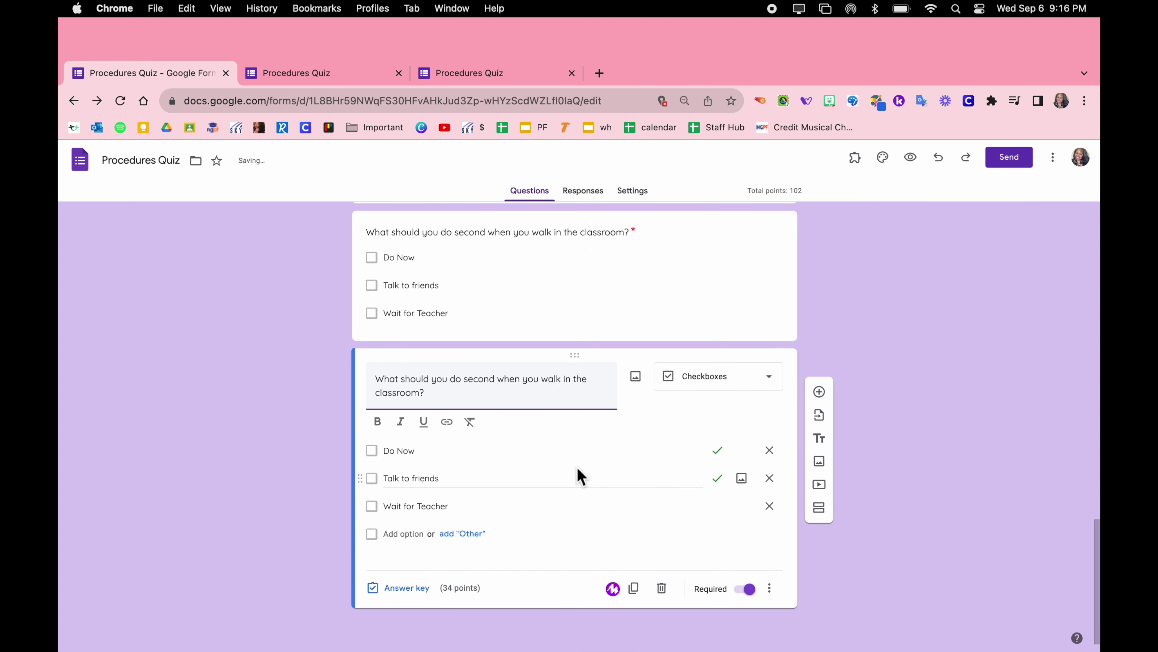
text(third)
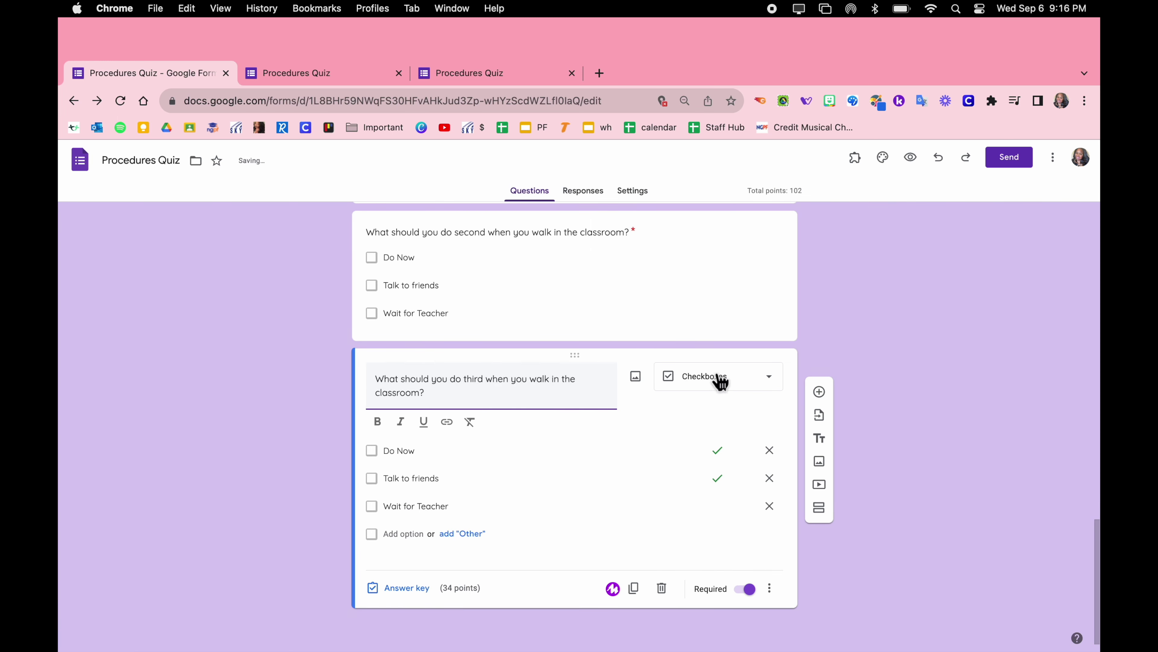
click(726, 387)
click(716, 408)
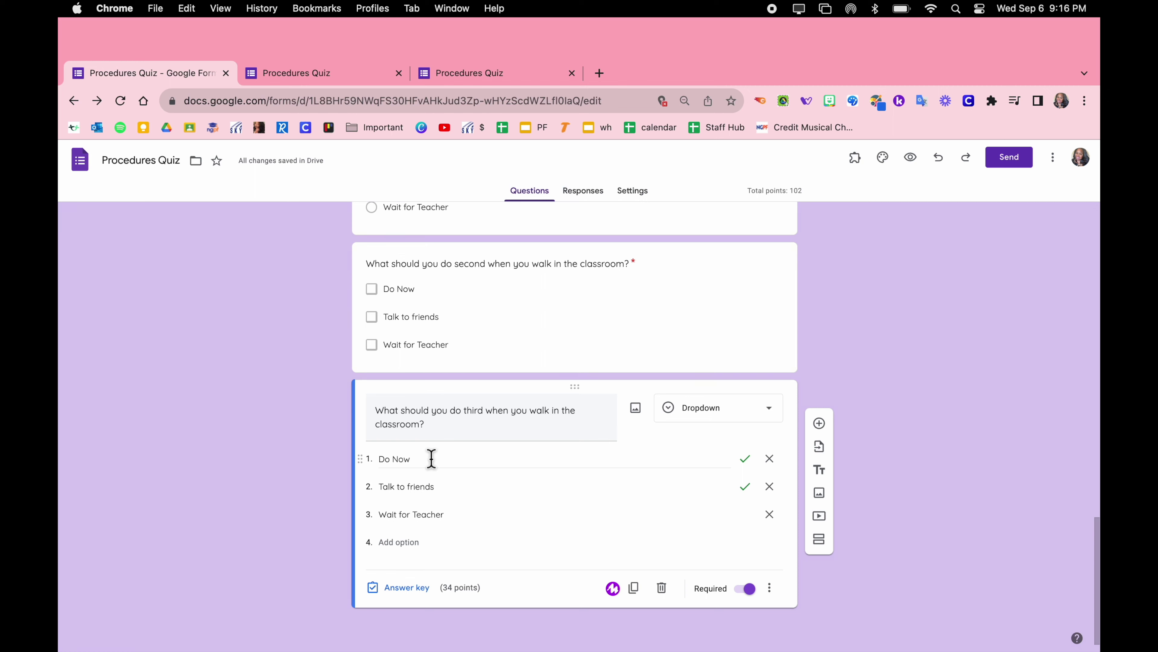
Step: Set Wait for Teacher as the only correct answer of the dropdown question in its answer key
click(408, 590)
click(415, 479)
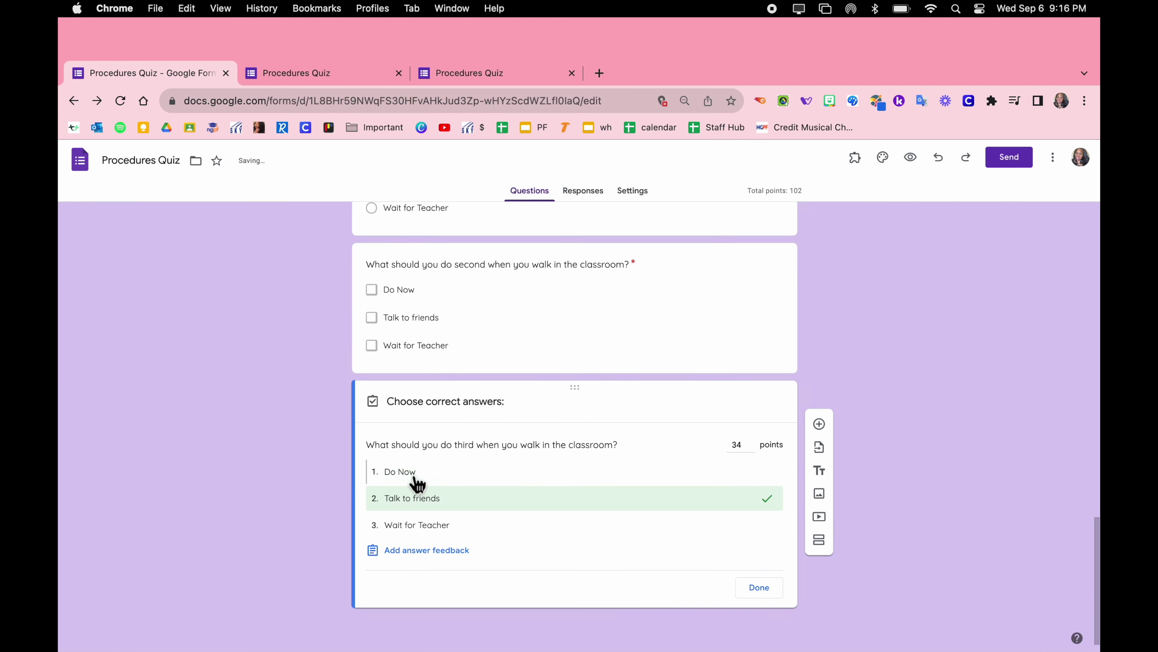
click(417, 501)
click(416, 528)
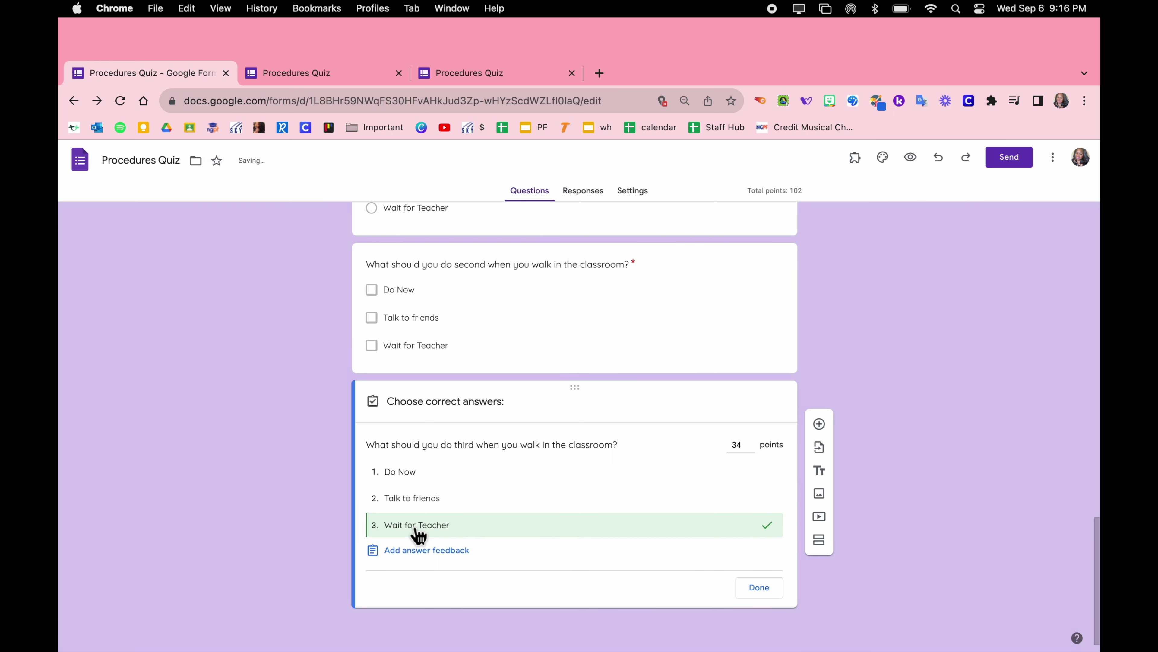
click(770, 592)
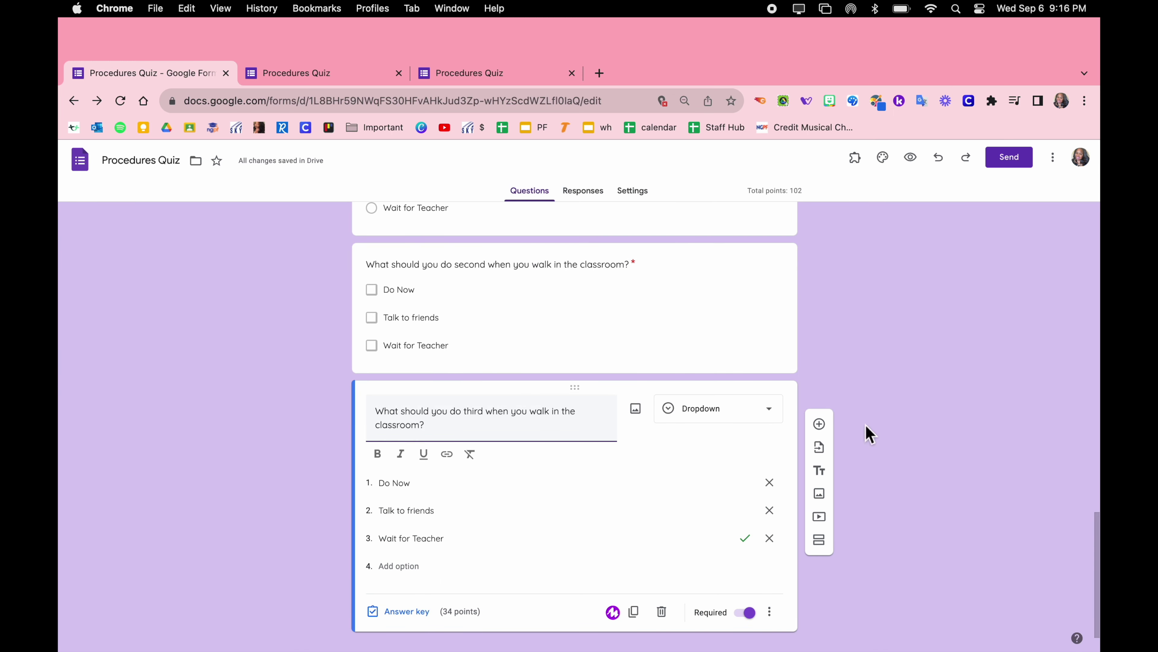
Step: Preview the form and advance past the Period, Code and Name page to the Quiz section
click(914, 167)
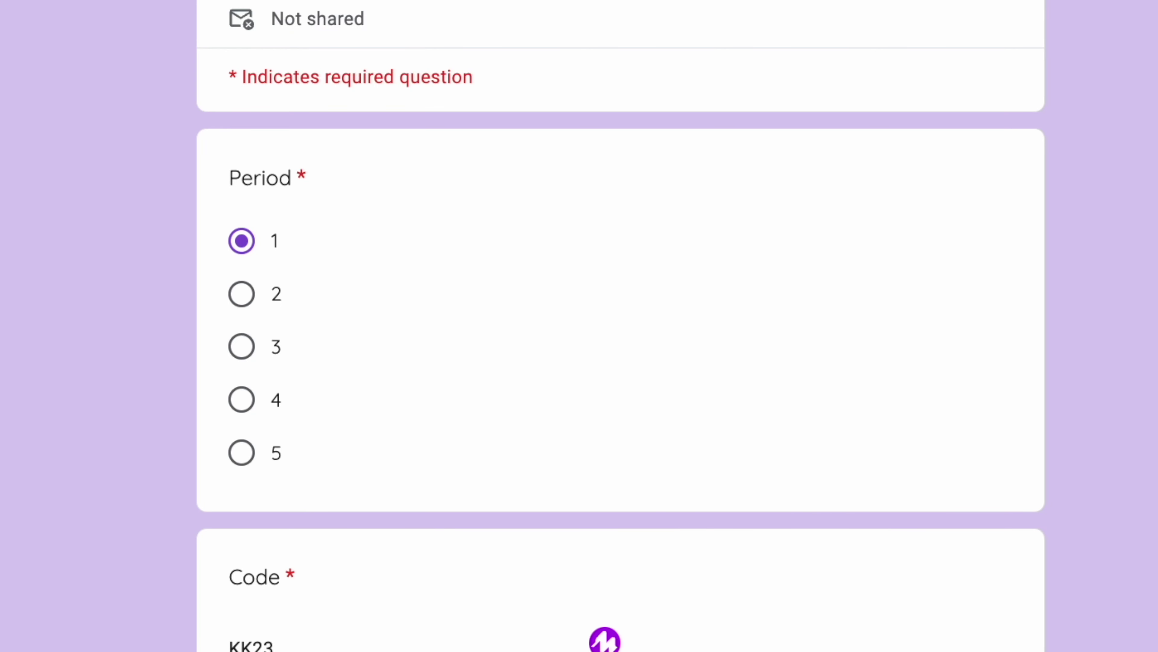
scroll(620, 325, down, 5)
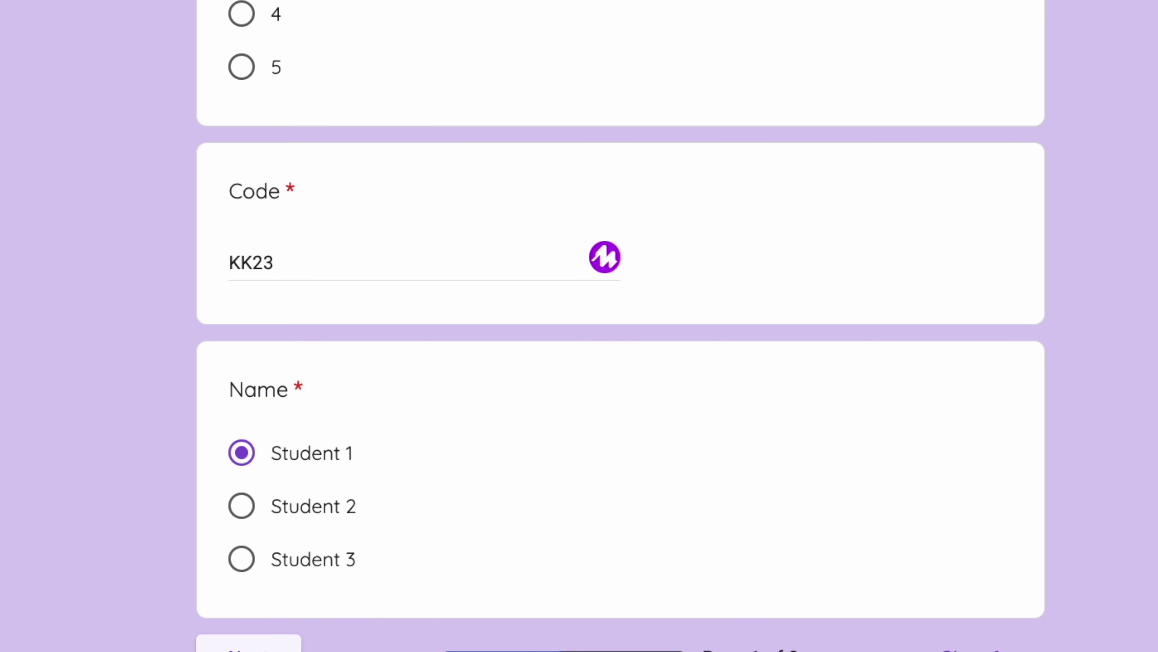
click(249, 644)
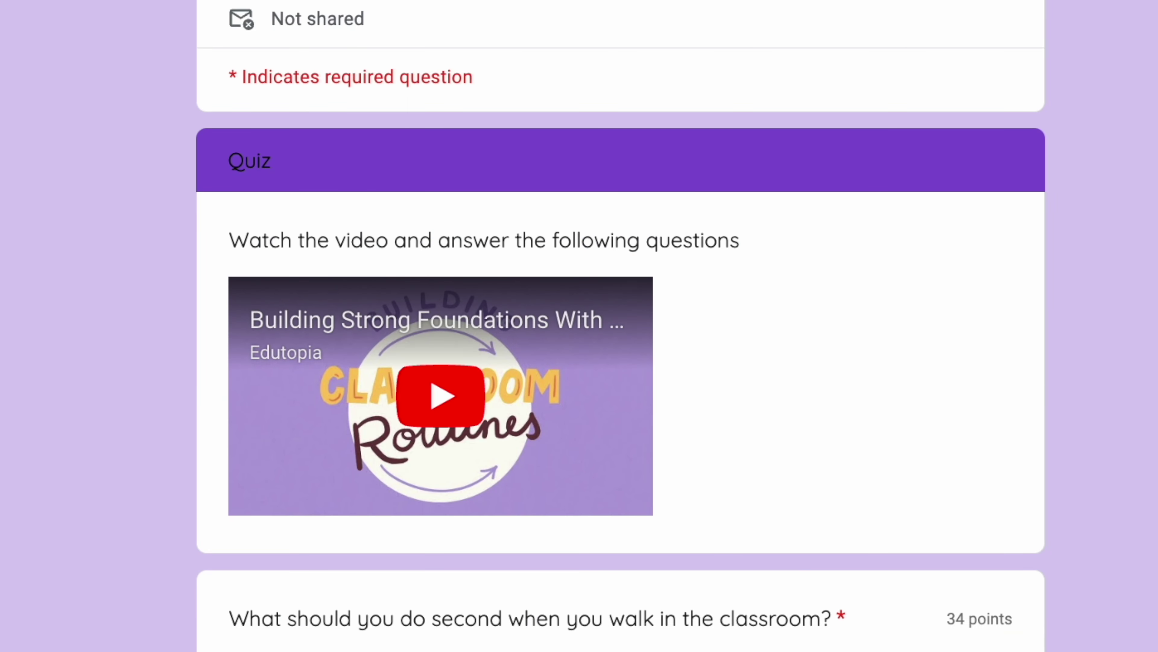
Step: Try out the checkboxes of the second question in the preview and choose Do Now in the third question's dropdown
scroll(620, 326, down, 5)
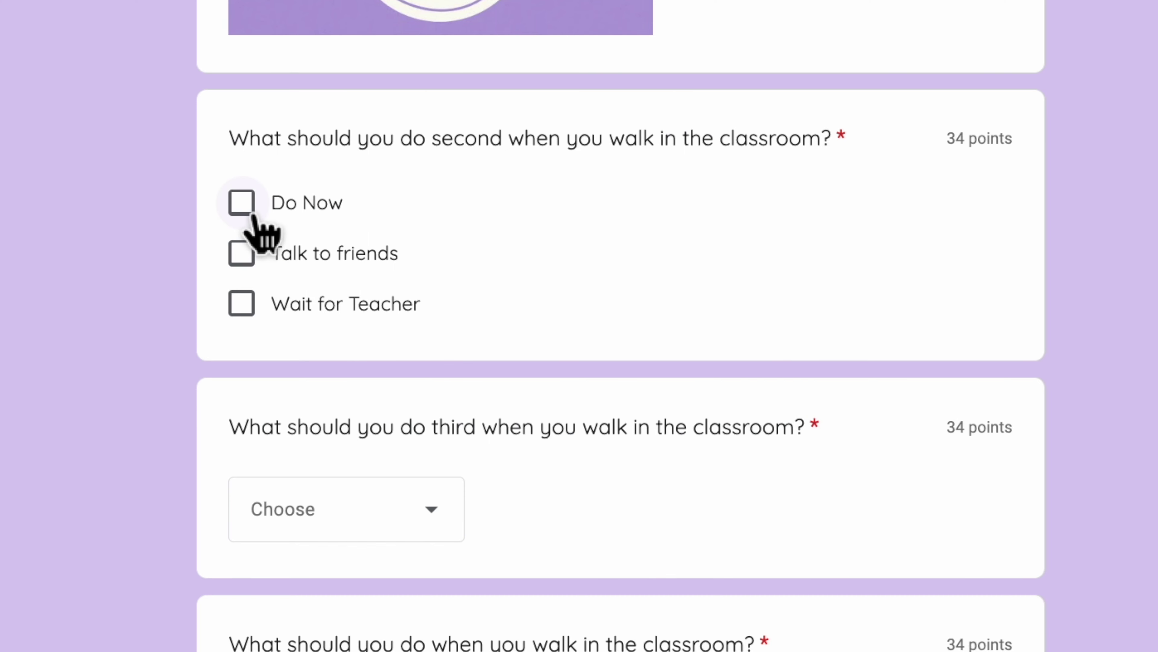
click(246, 208)
click(243, 258)
click(245, 302)
click(250, 255)
click(256, 314)
scroll(621, 325, down, 5)
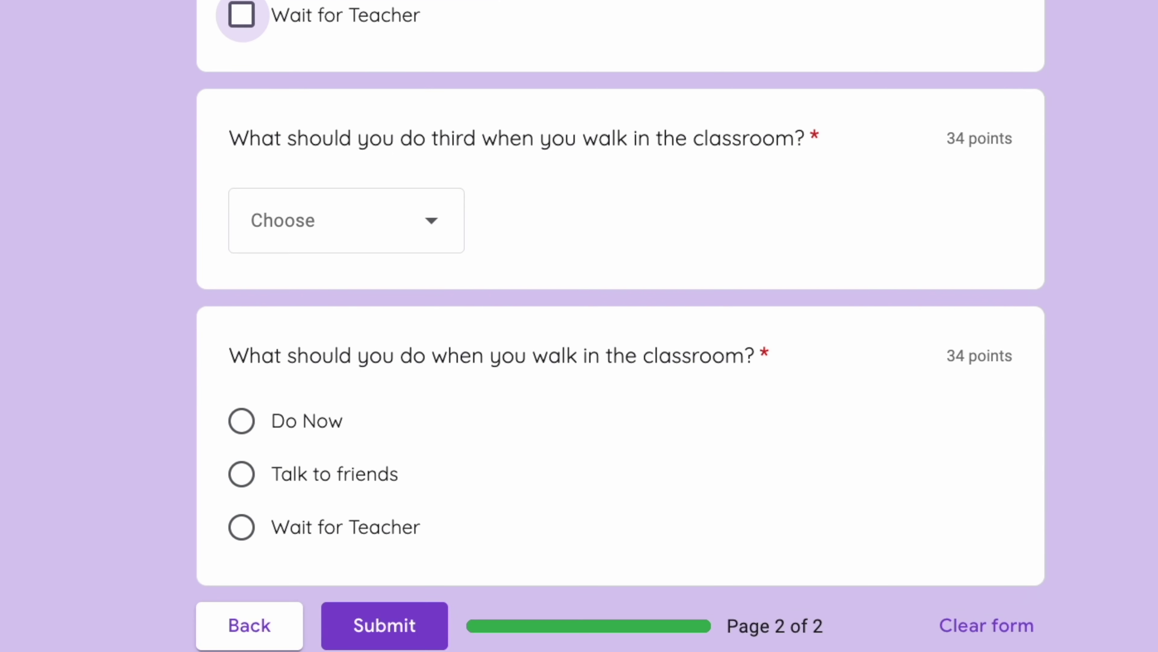
click(456, 236)
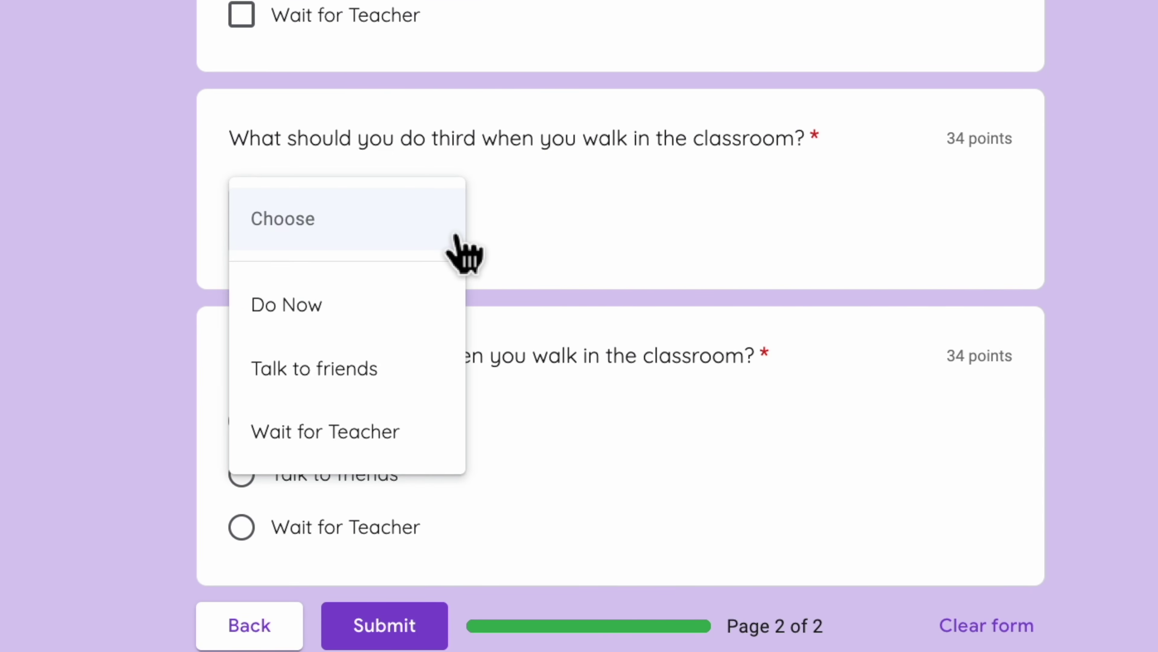
click(360, 319)
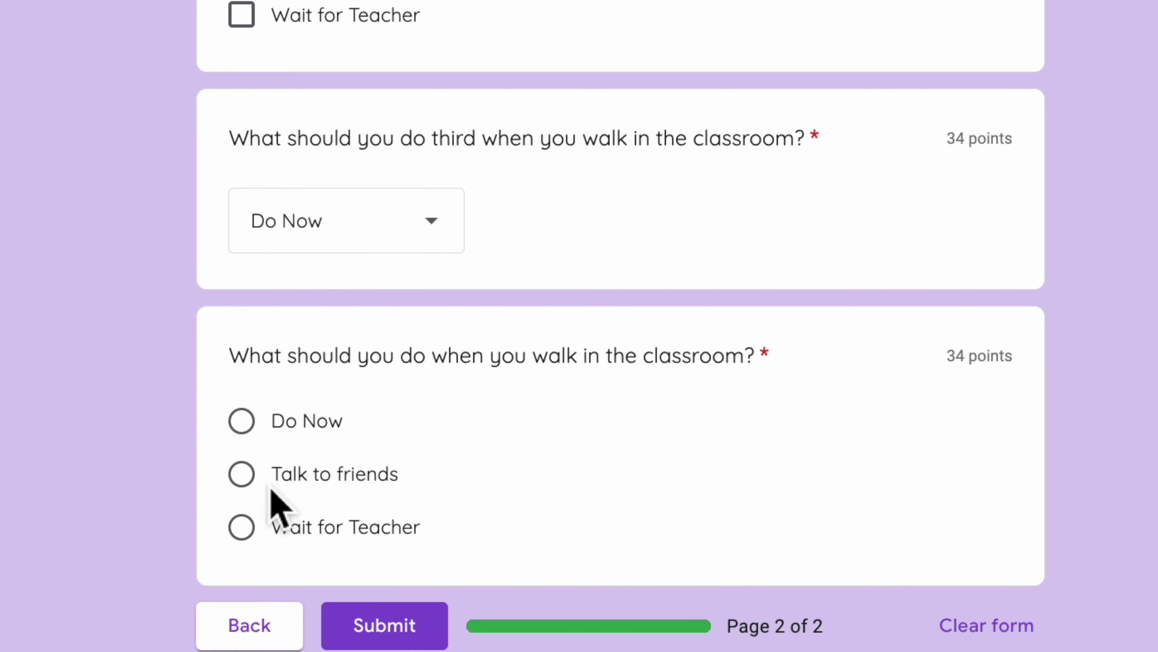
Step: Choose Do Now in the last multiple-choice question of the form preview
click(251, 432)
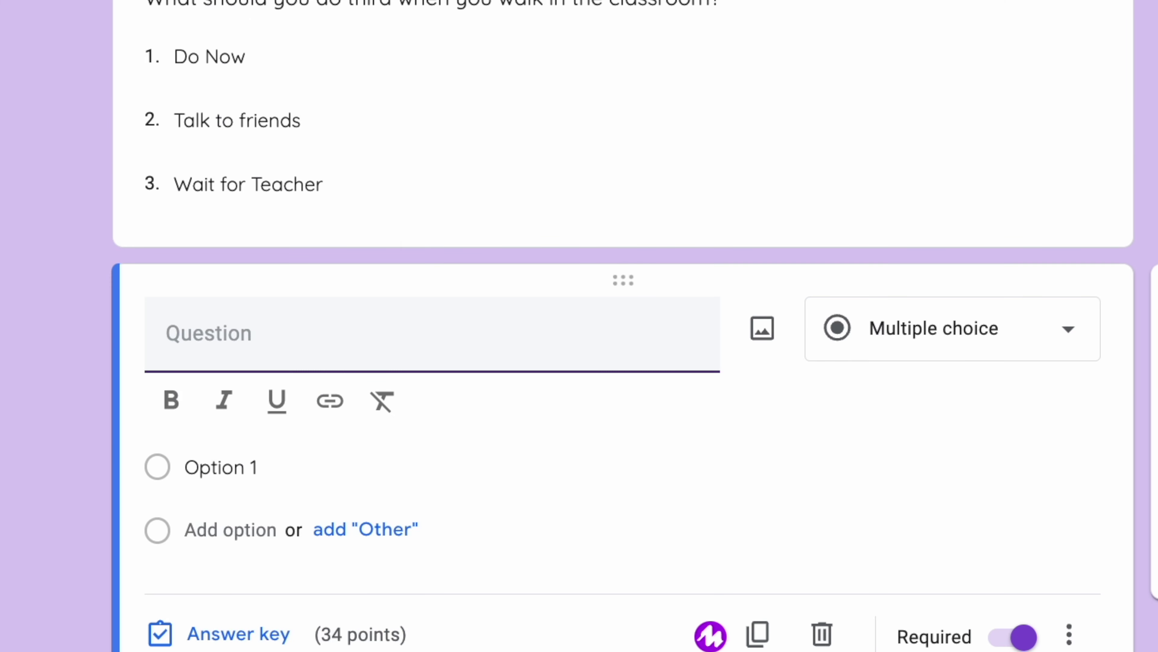
Step: Make the new question a Linear scale and enter "On a scale of 1-to-5, how comfortable are you with the rules for this class?"
click(1031, 353)
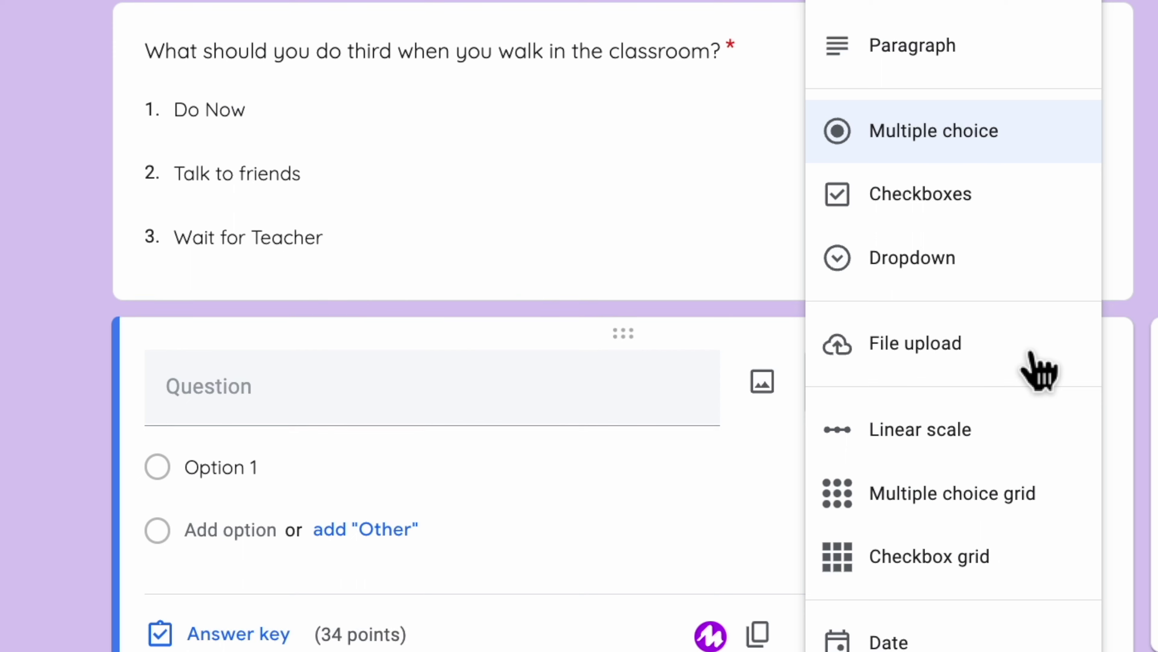
click(957, 454)
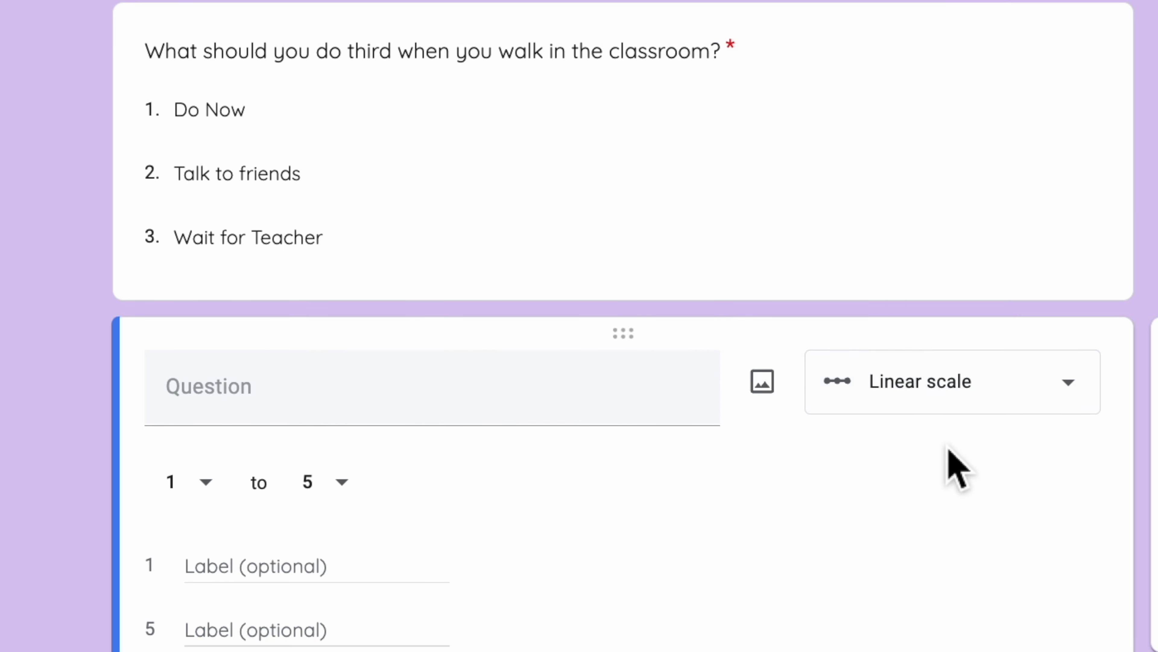
click(340, 407)
text(On a s)
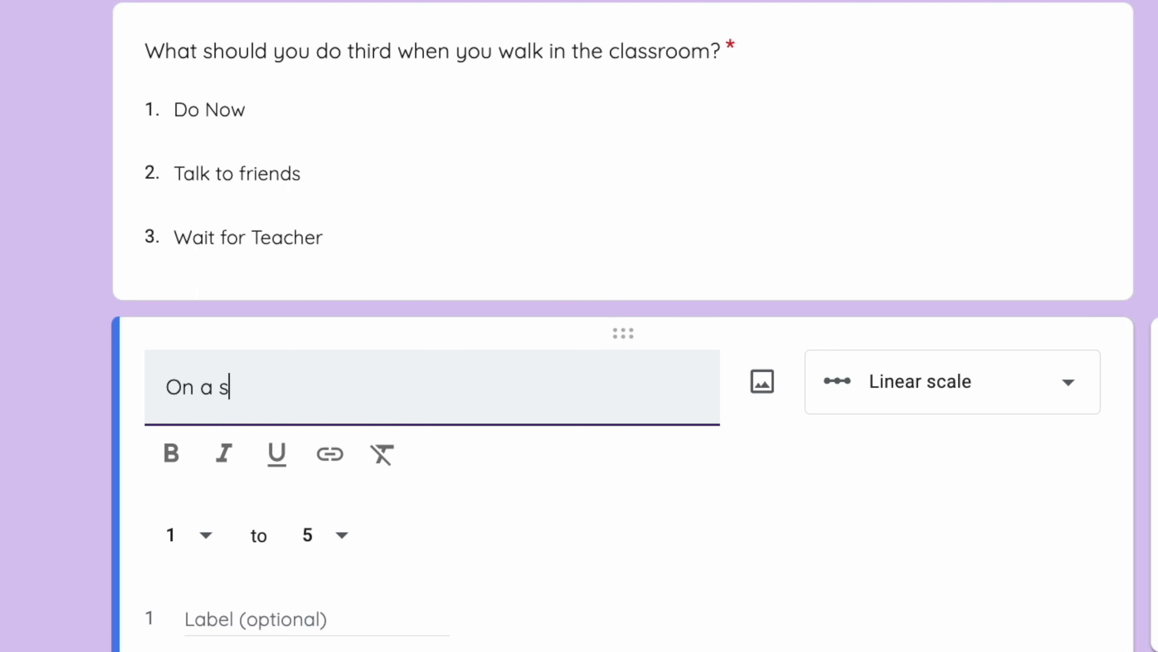
text(cale of 1-to)
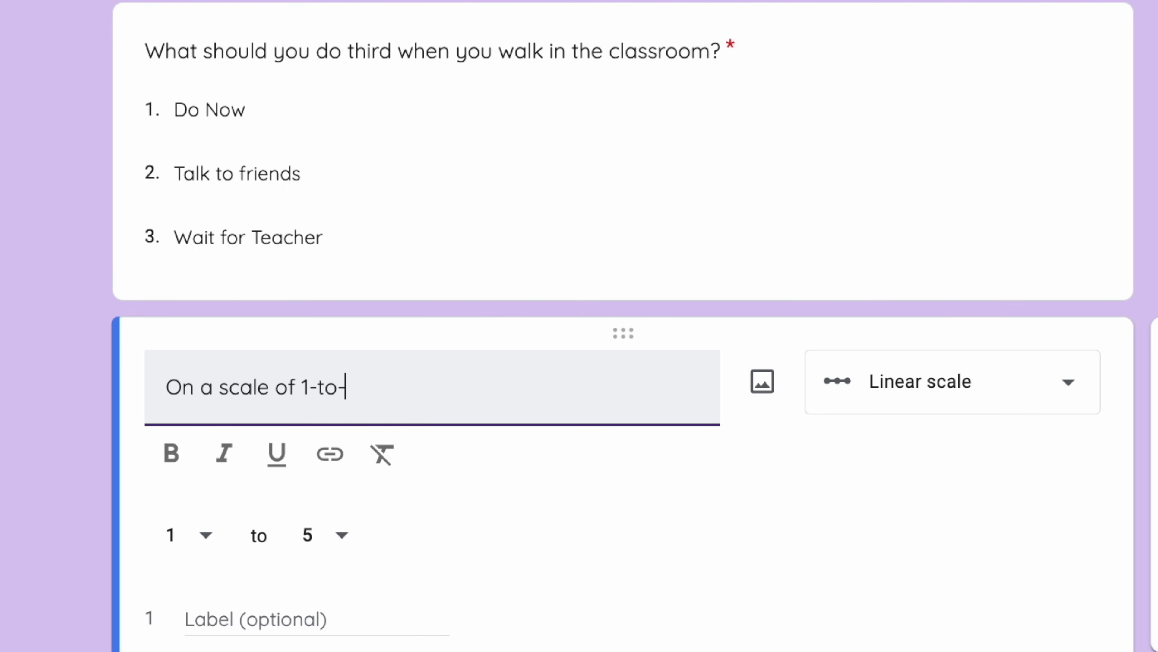
text(-5, how comfortable are yo)
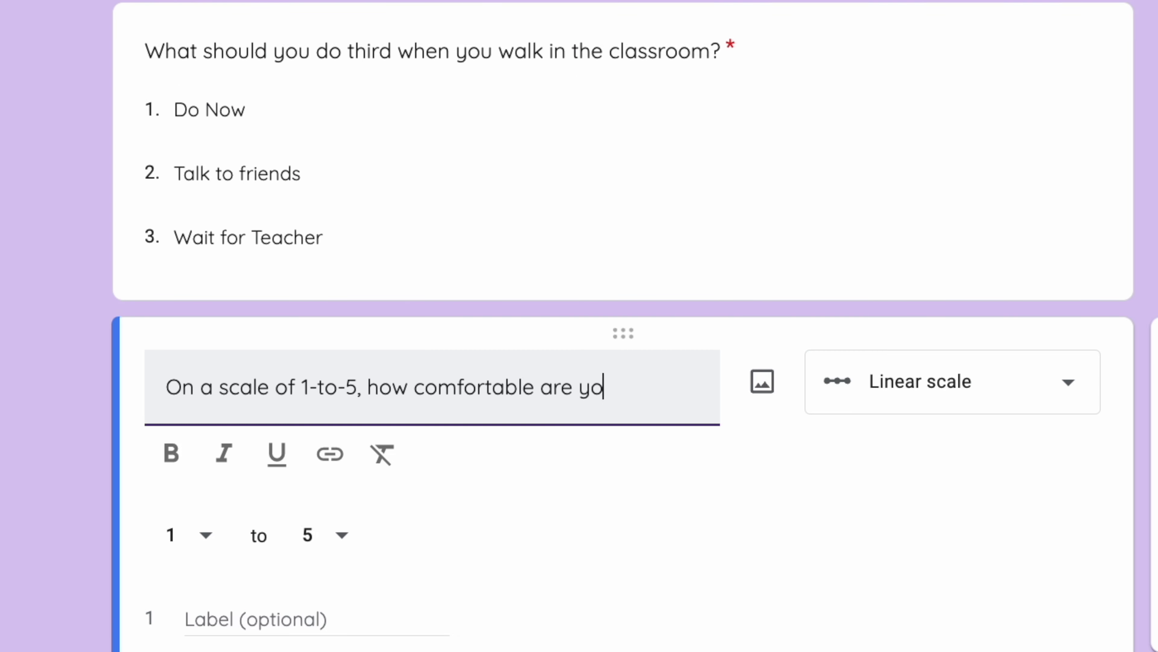
text(u with the rules for this class)
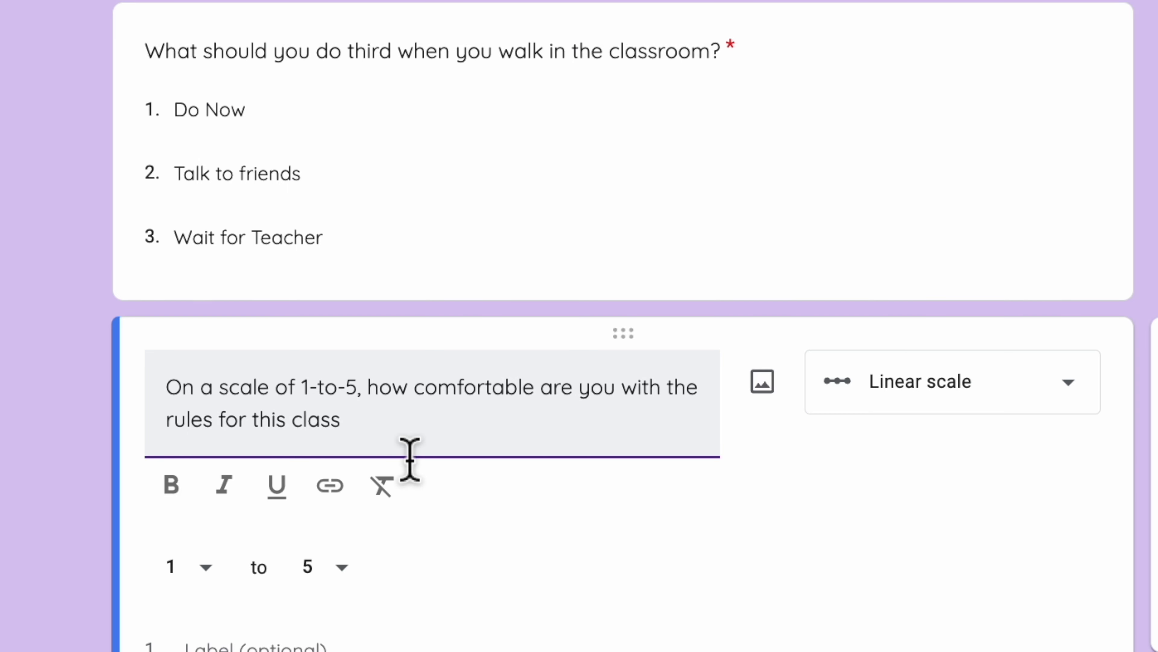
text(?)
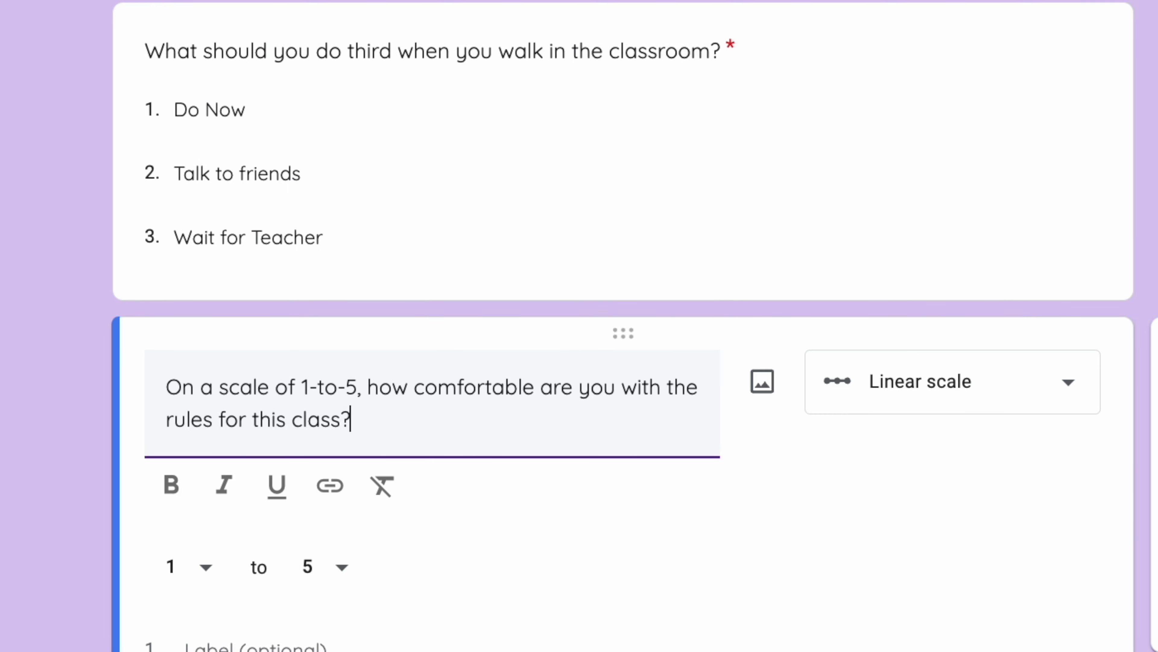
Step: Label the scale's 1 as "not comfortable" and 5 as "very comfortable", and check the question's answer key
scroll(579, 319, down, 3)
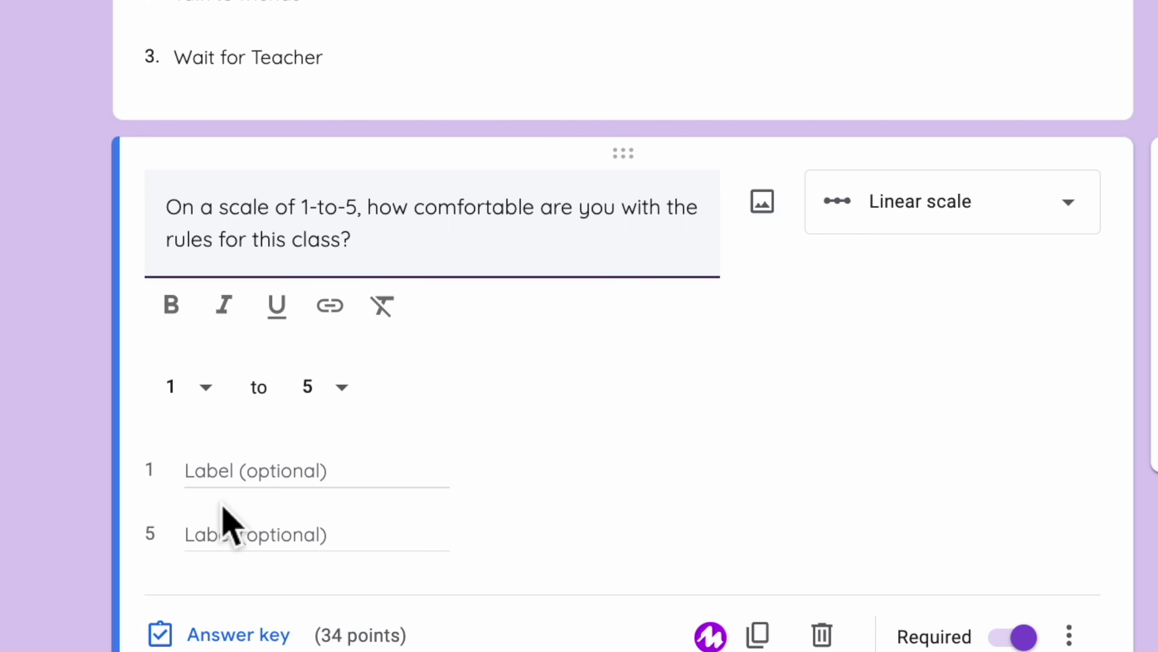
click(222, 487)
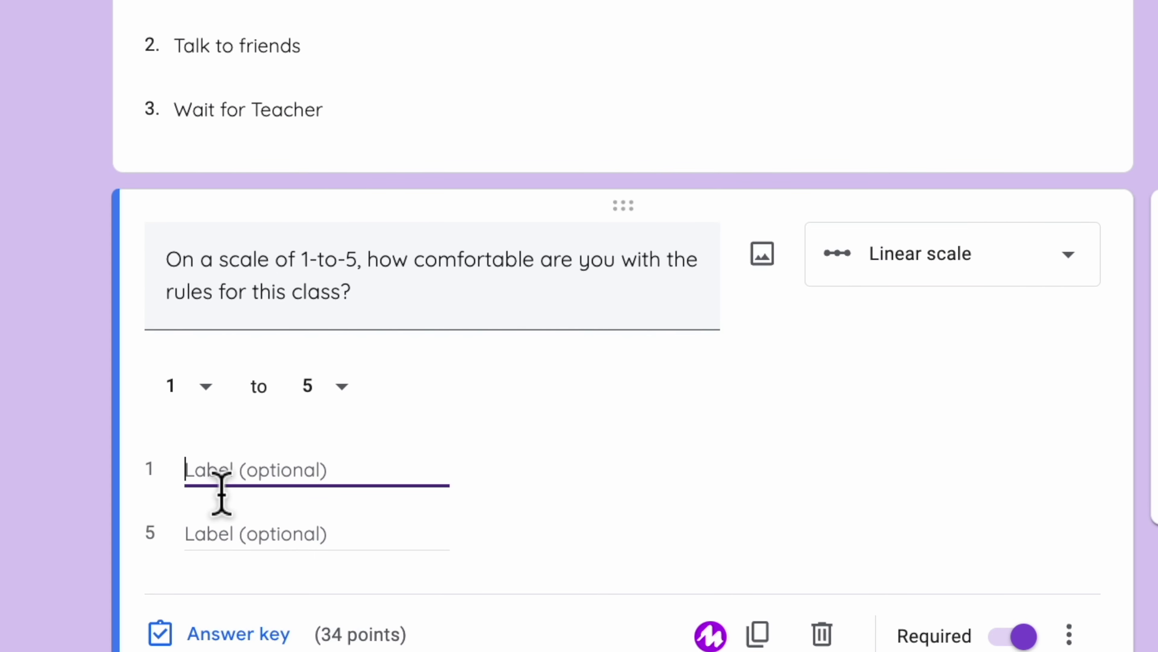
text(not comfortable)
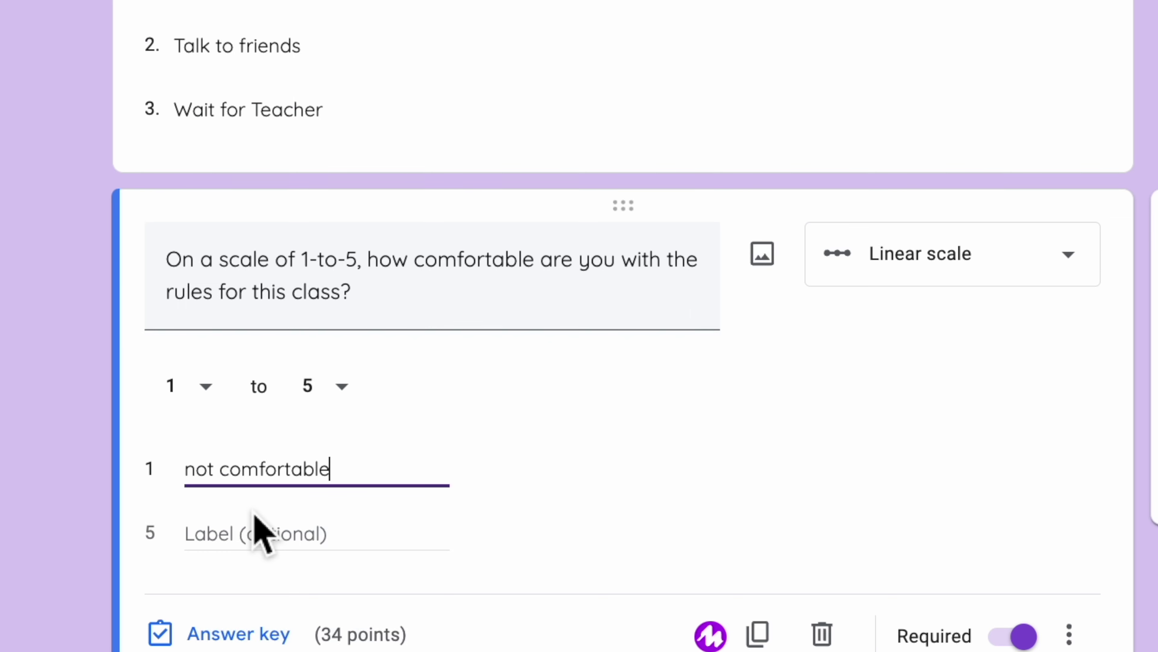
click(284, 544)
text(very)
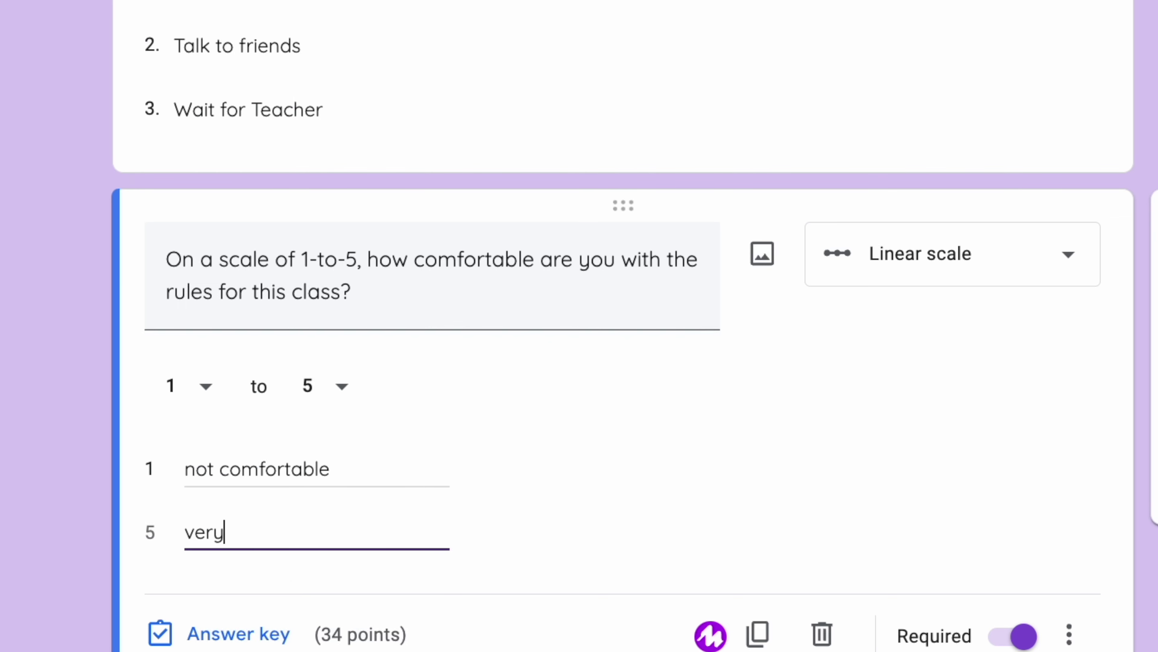
text( comfortable)
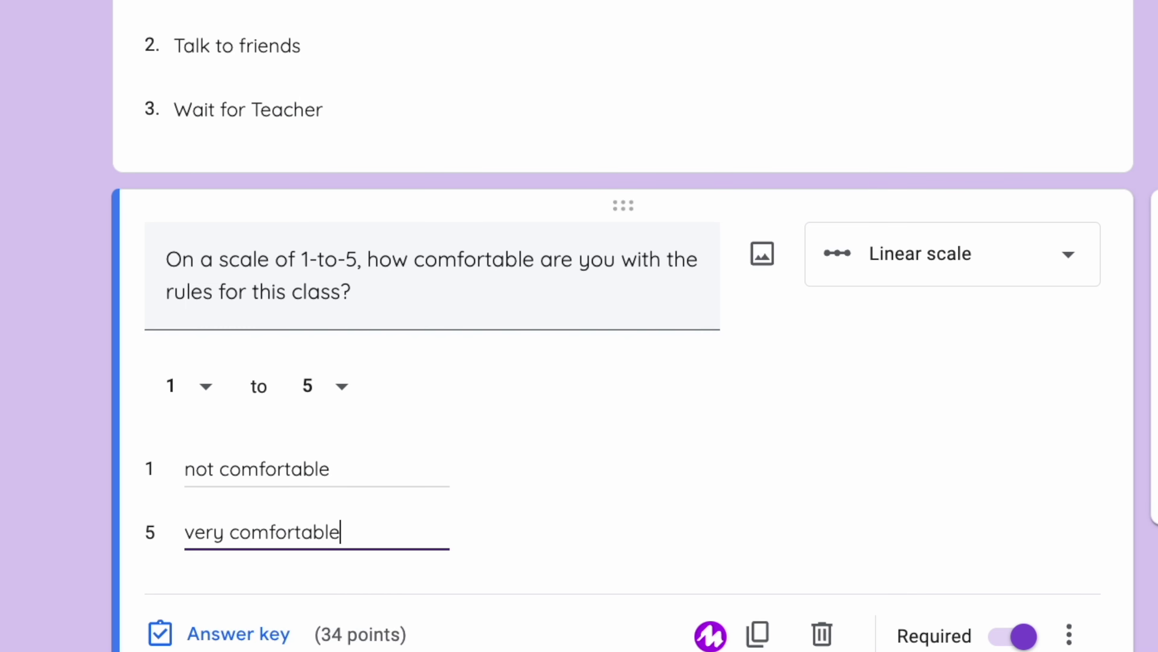
click(215, 633)
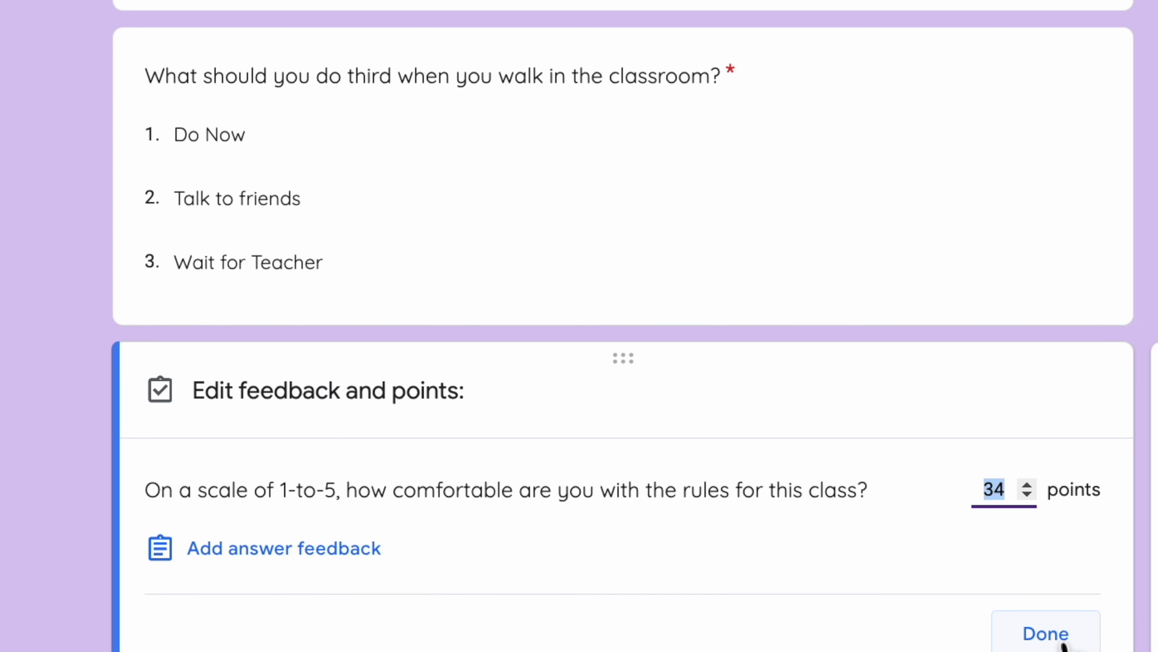
click(1046, 635)
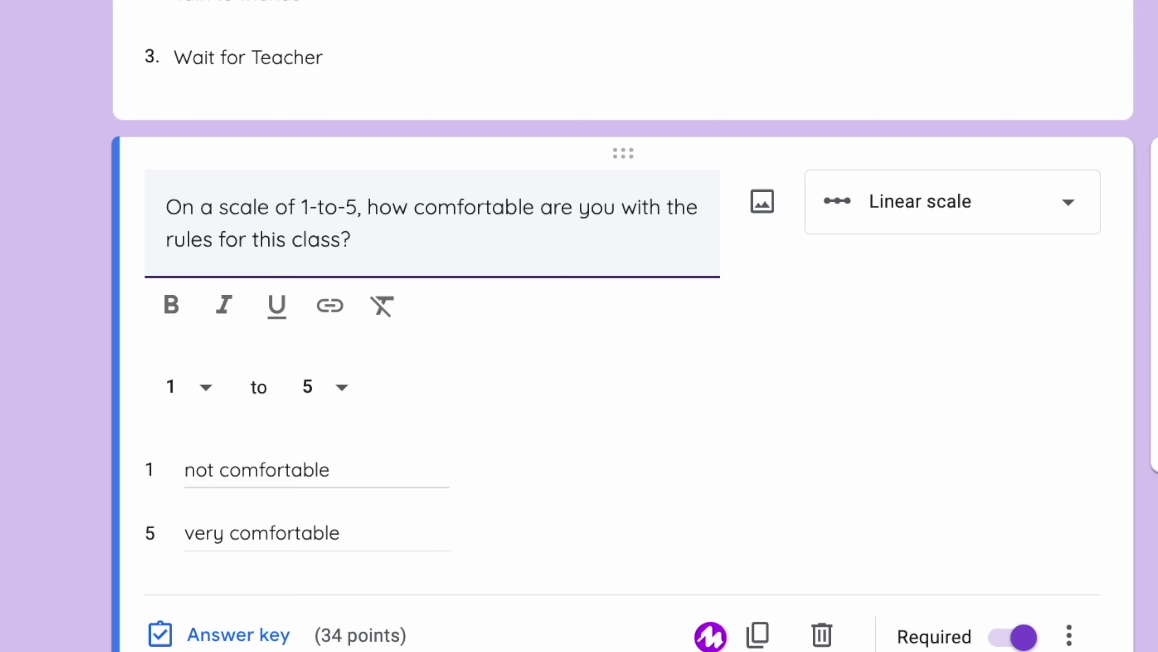
Step: Add a new question below the linear scale question and make it a Multiple choice grid
click(1154, 165)
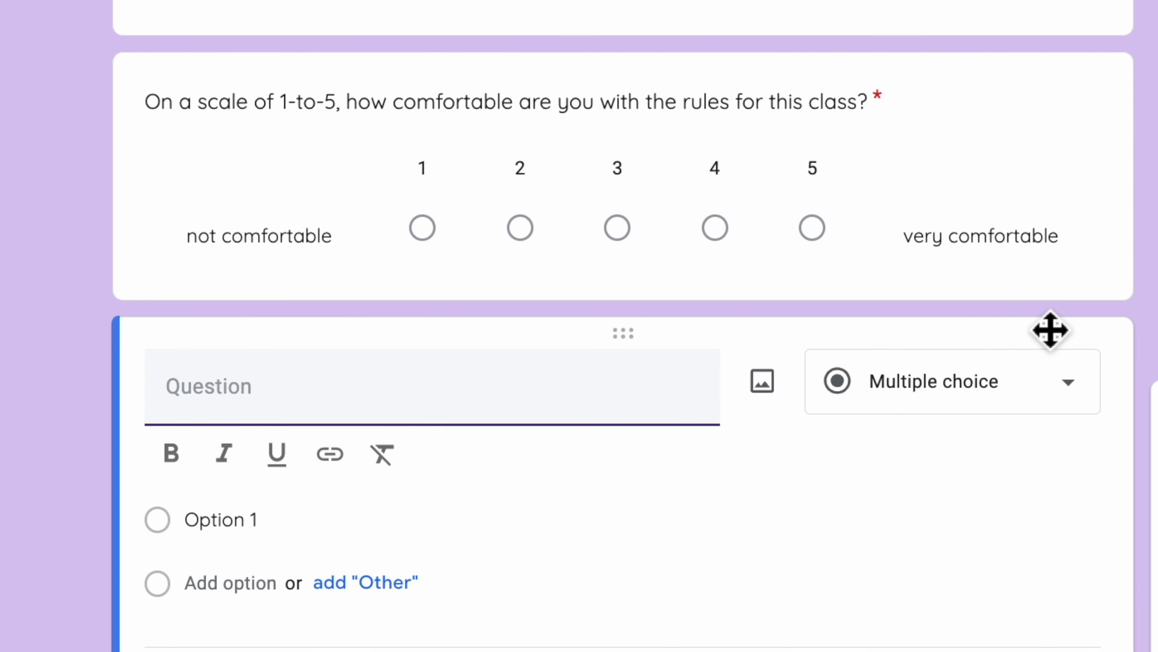
click(1010, 405)
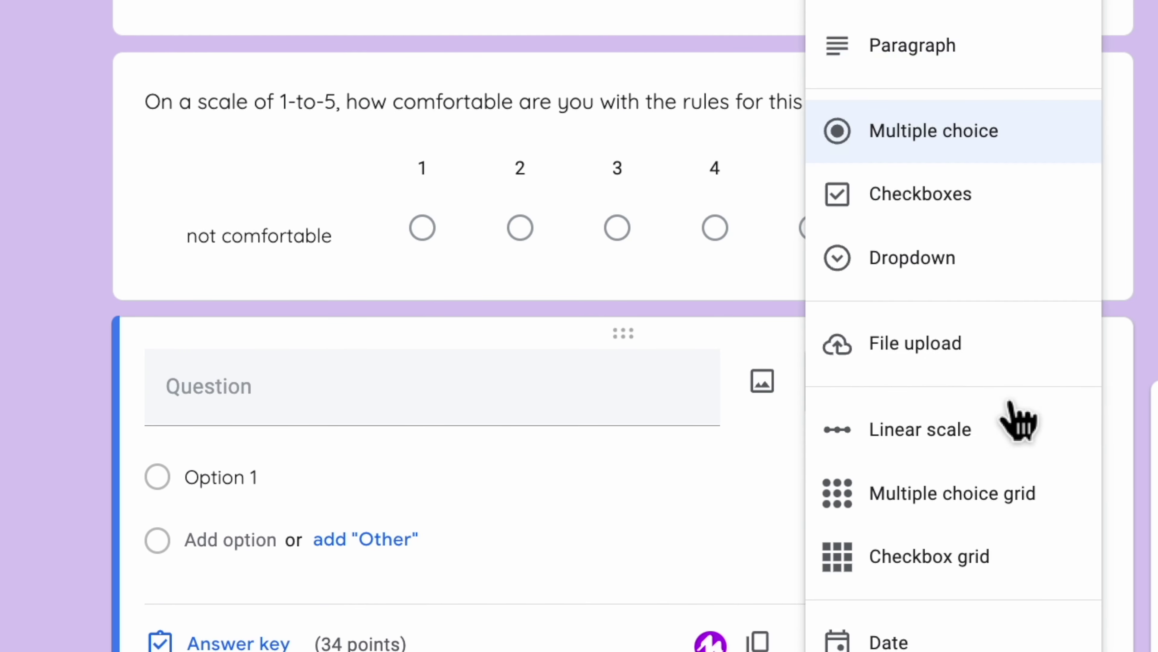
click(981, 504)
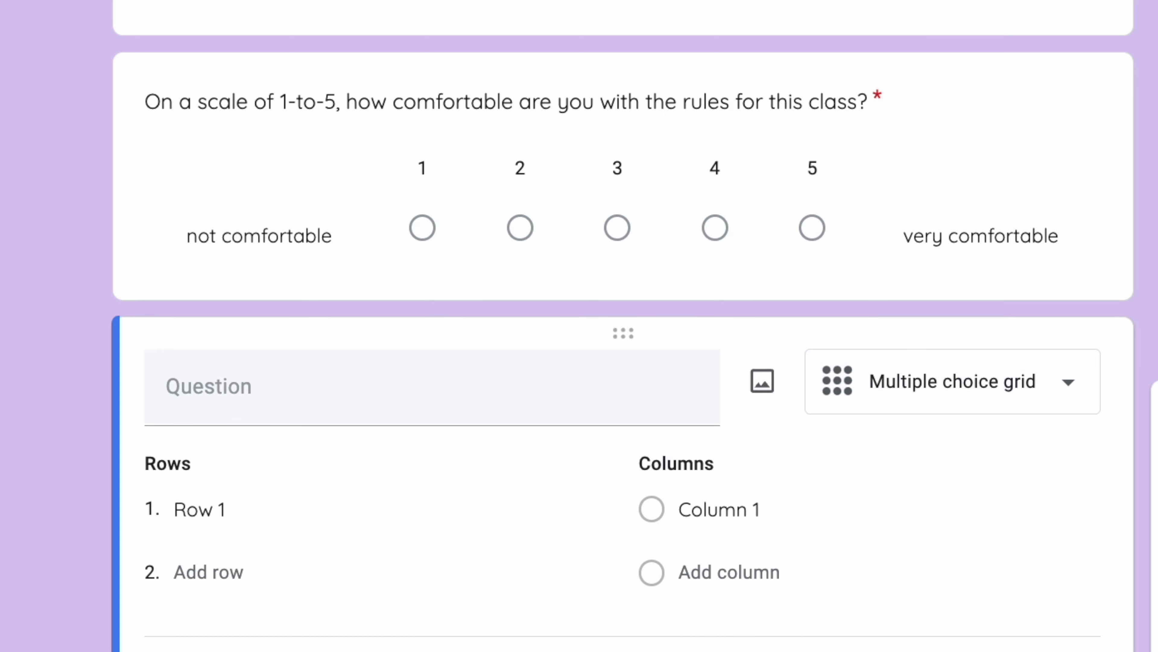
Step: Enter Rule 1, Rule 2 and Rule 3 as the rows of the multiple choice grid
click(218, 473)
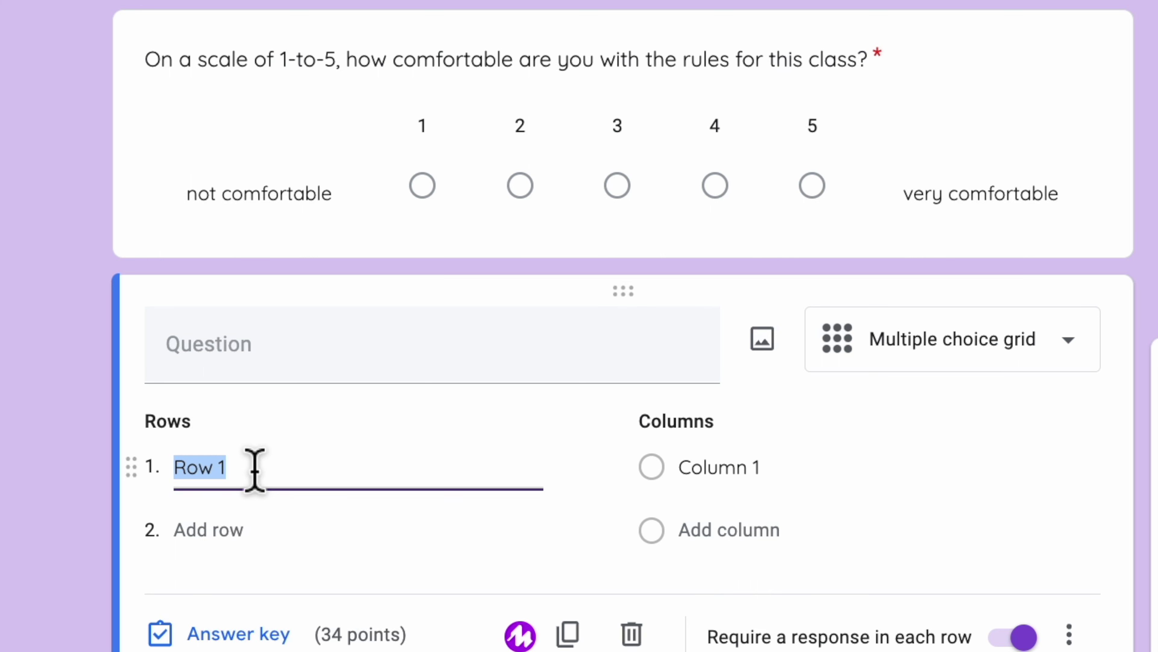
text(Rule)
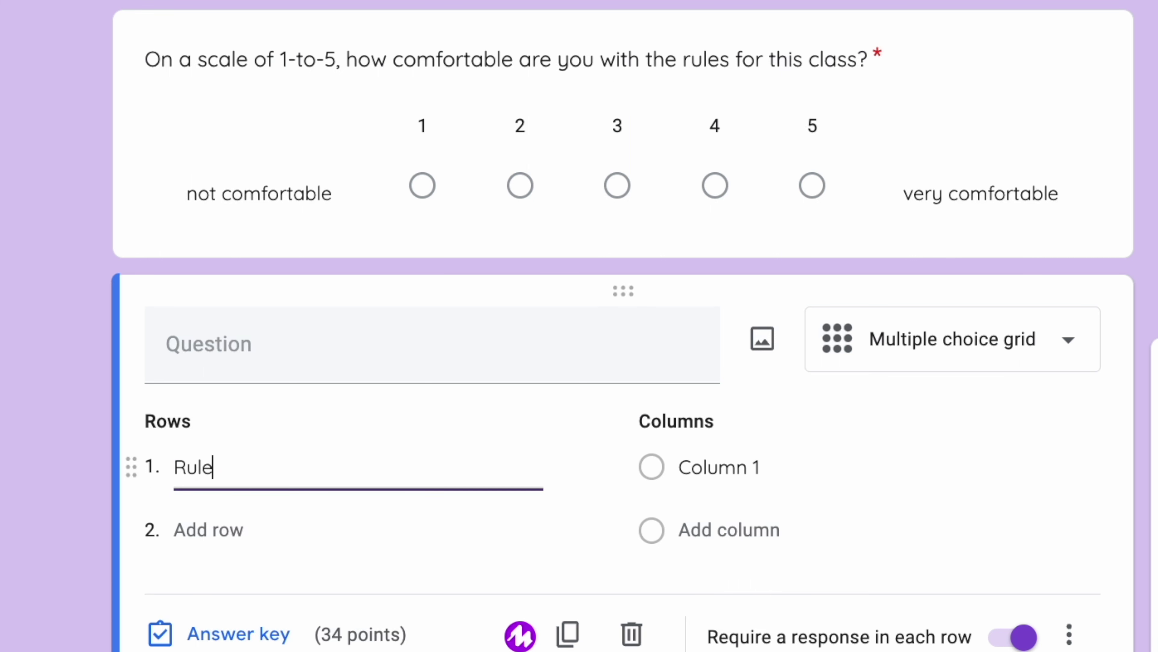
click(196, 529)
text(Rule 2)
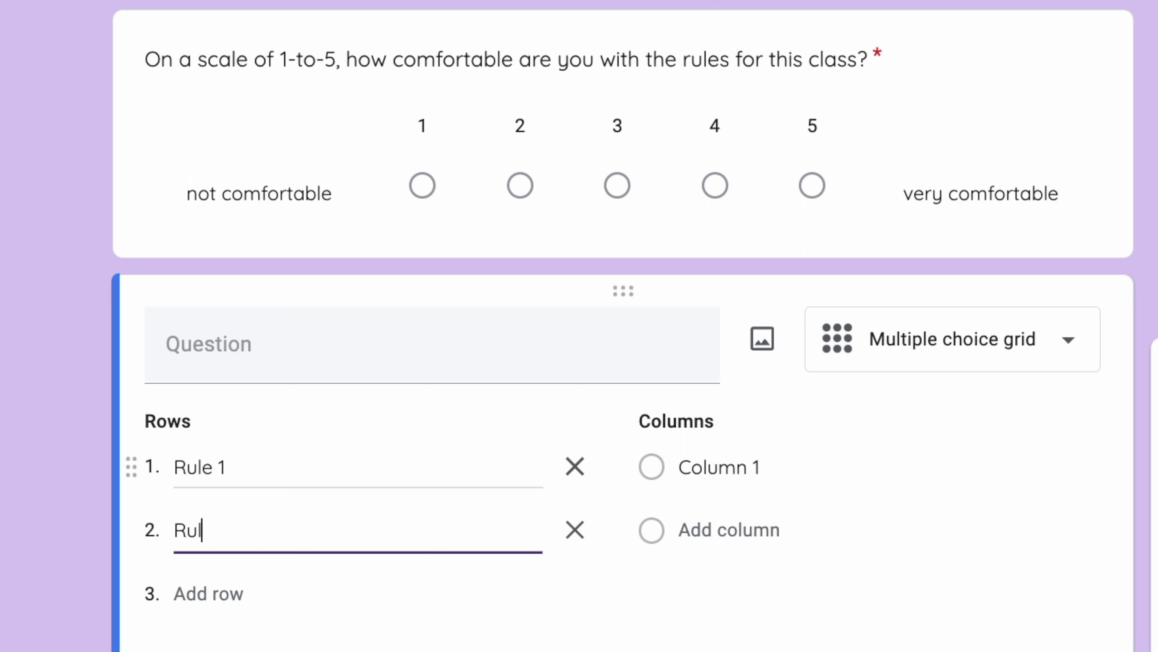
key(Return)
text(Ru)
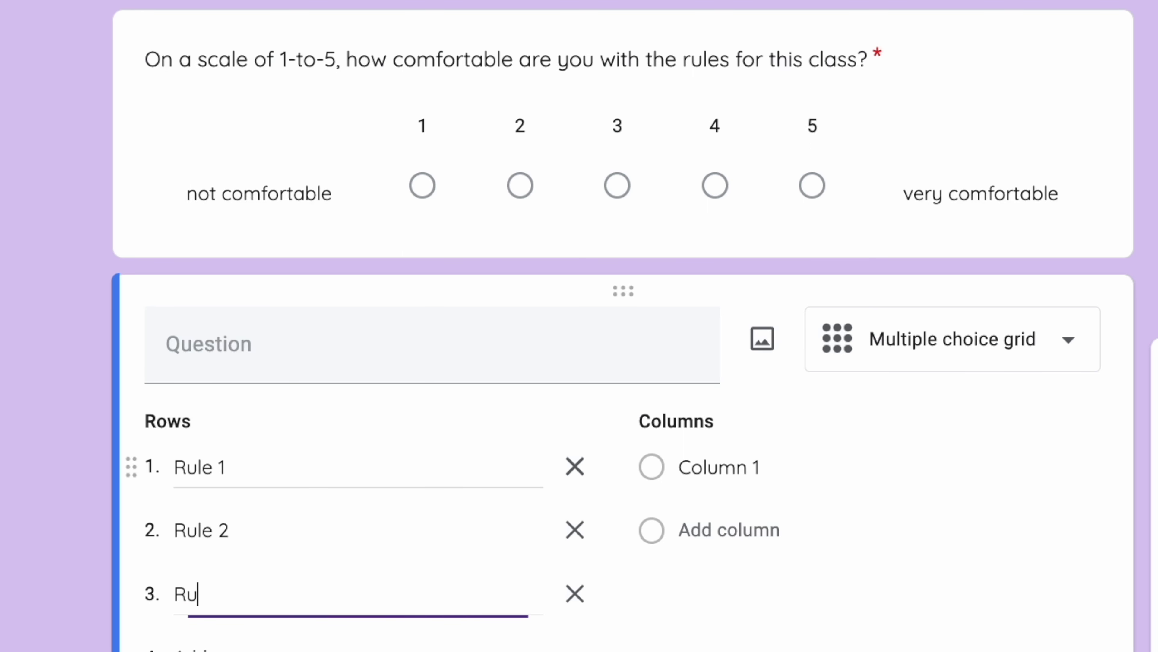
text(le 3)
key(Tab)
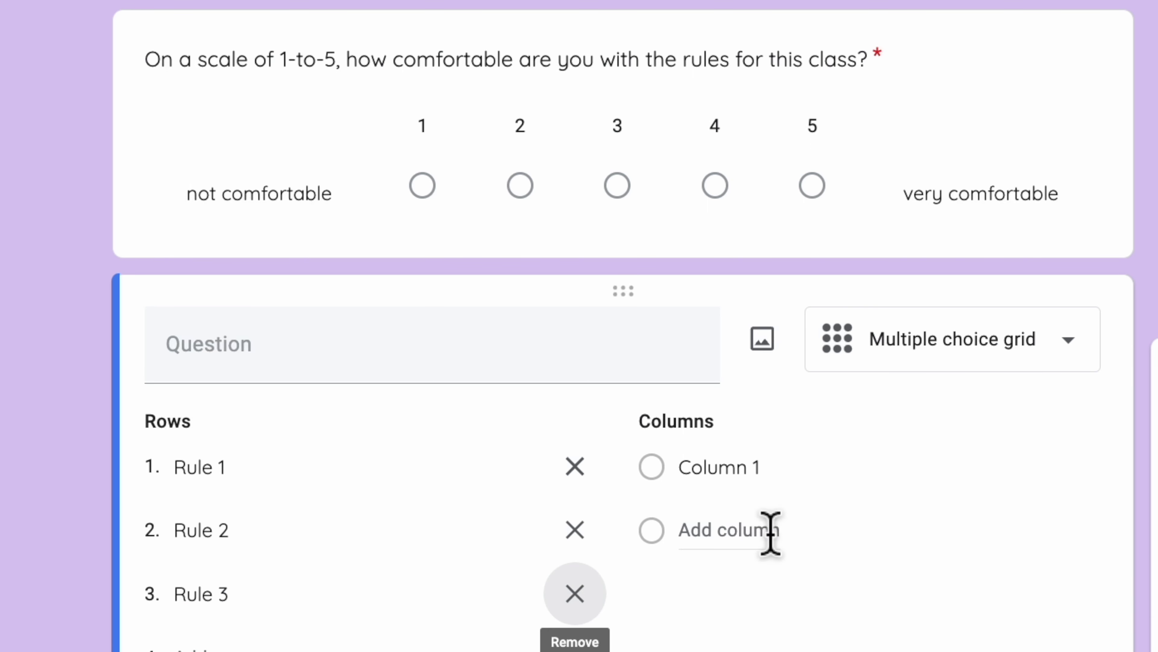
Step: Enter "No talking", "Get hall pass when leaving room" and "No eating" as the columns of the multiple choice grid
click(728, 467)
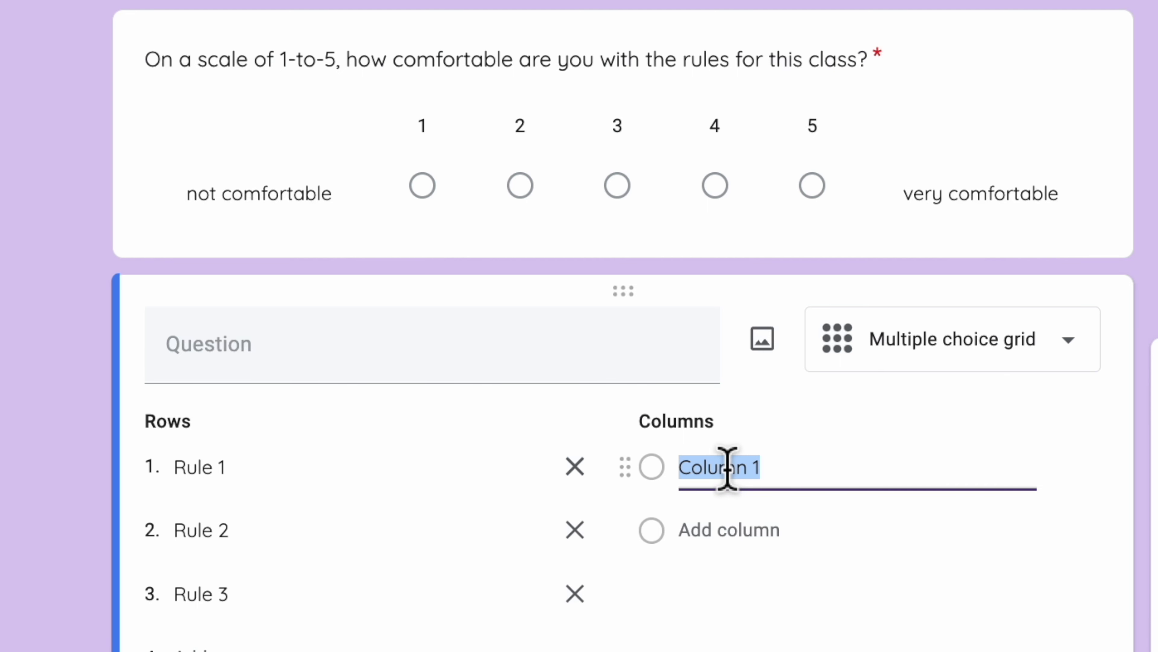
text(No talking)
click(772, 550)
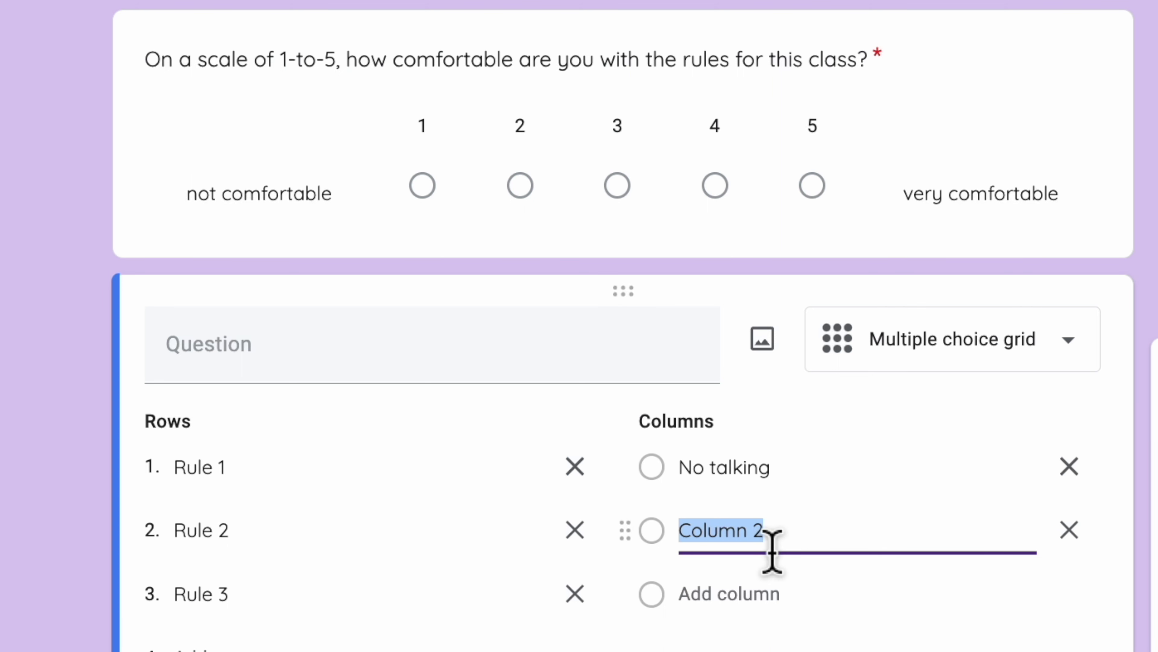
text(Get hall)
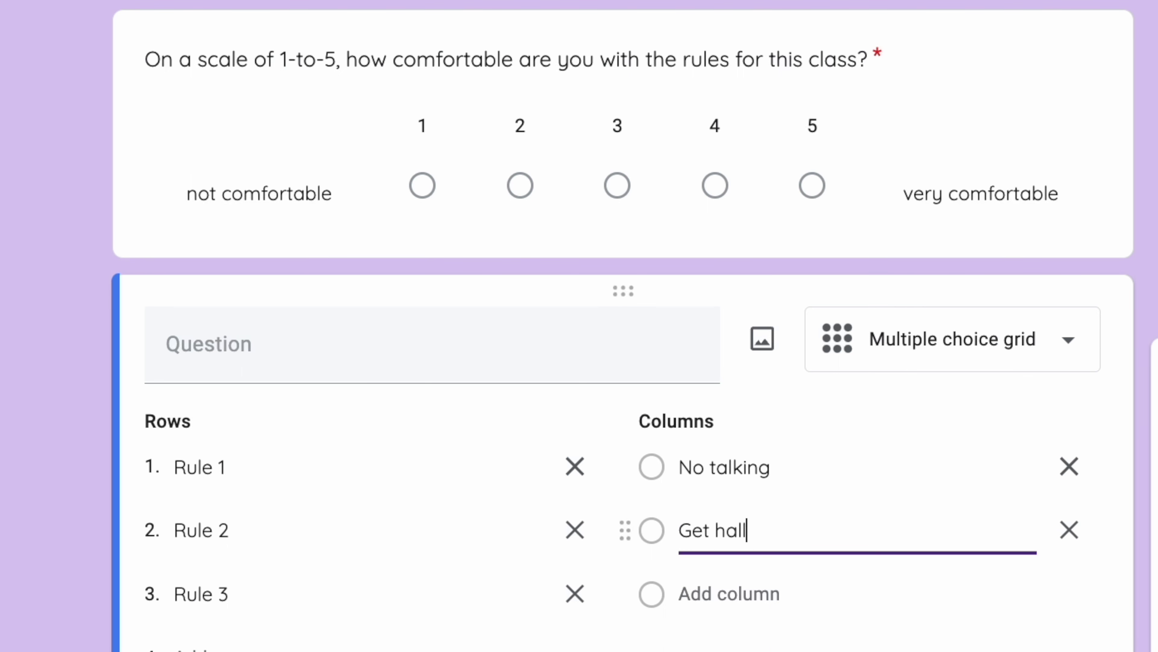
text( pass whenk)
text(ea)
key(BackSpace)
key(BackSpace)
key(BackSpace)
text(leaving roo)
text(om)
key(BackSpace)
key(BackSpace)
text(m)
key(Return)
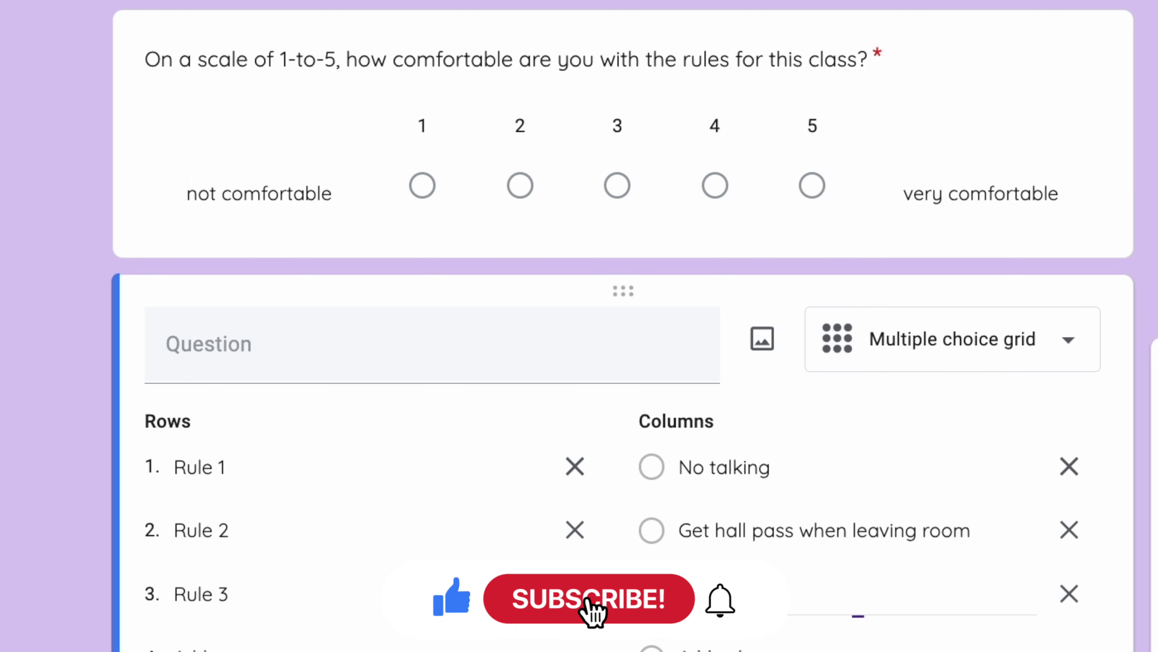
text(No eating)
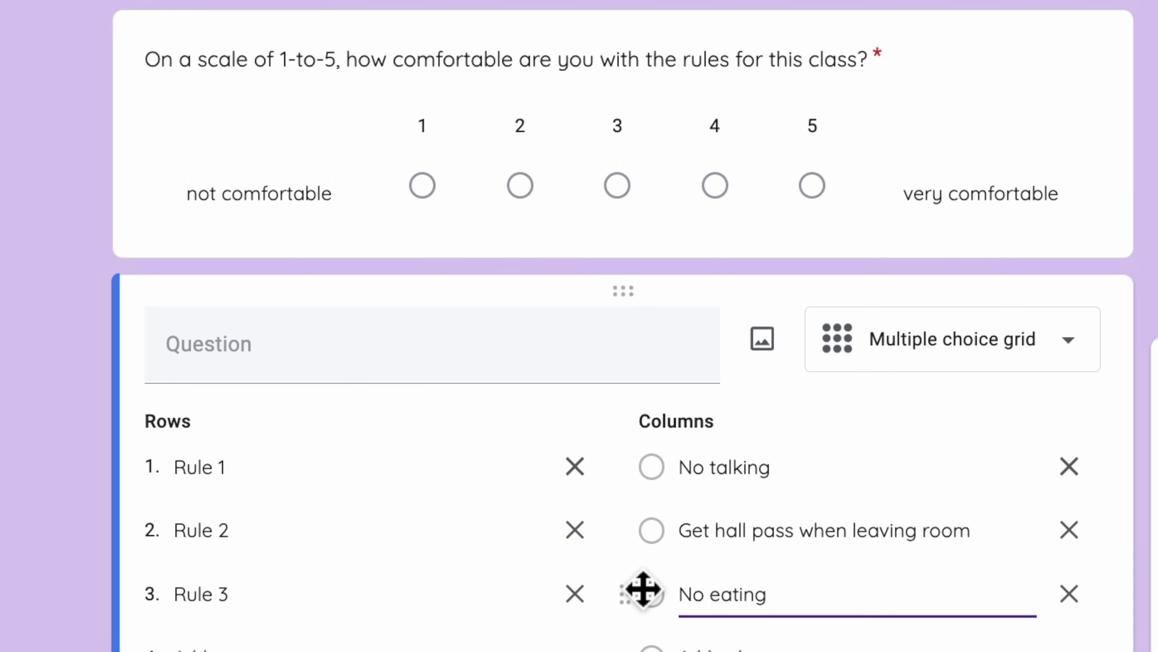
Step: Reorder the grid's columns to Get hall pass when leaving room, No eating, No talking
drag(634, 536, 627, 463)
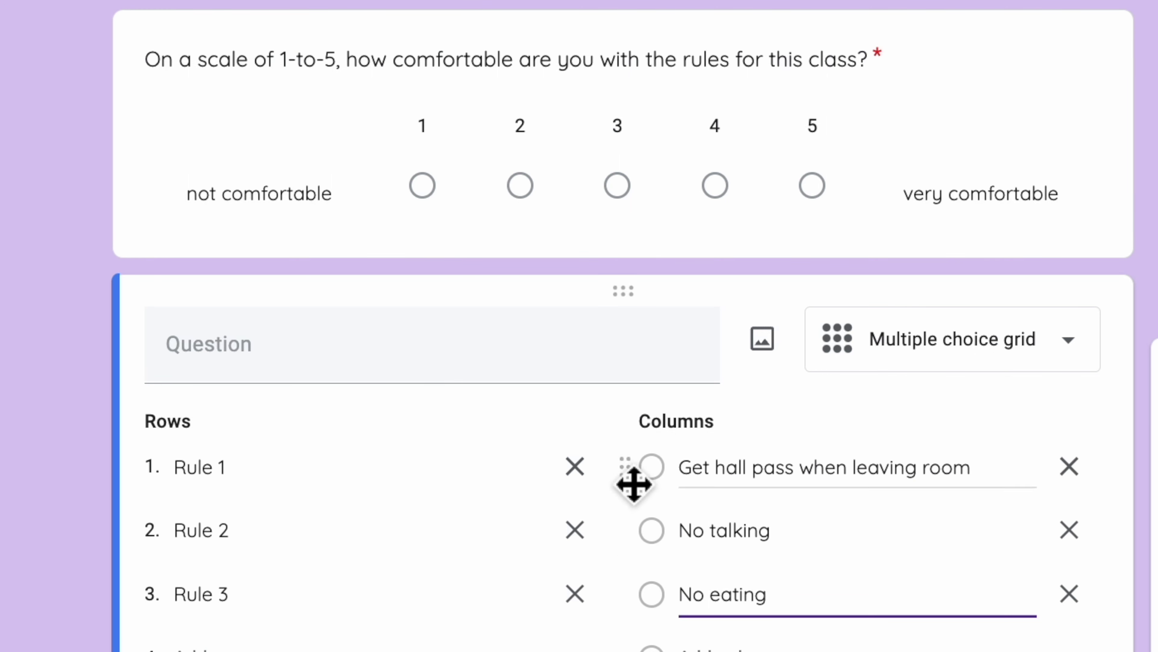
drag(643, 609, 640, 533)
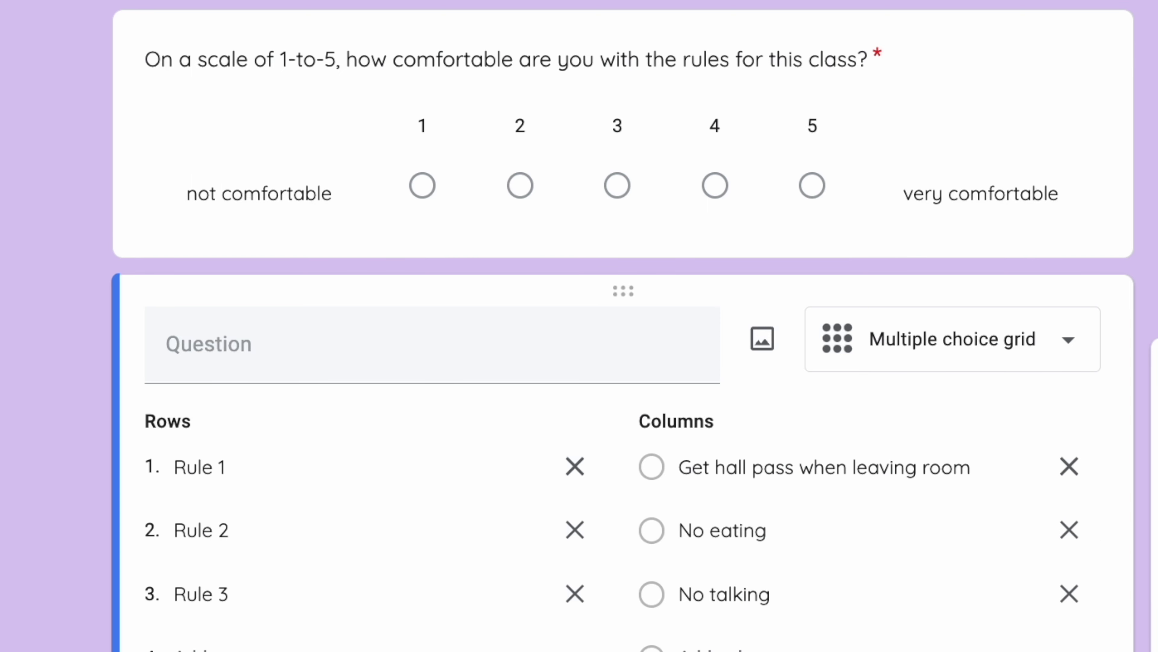
Step: In the grid's answer key, set the points to 11 for Rule 1, 11 for Rule 2 and 12 for Rule 3
scroll(579, 326, down, 3)
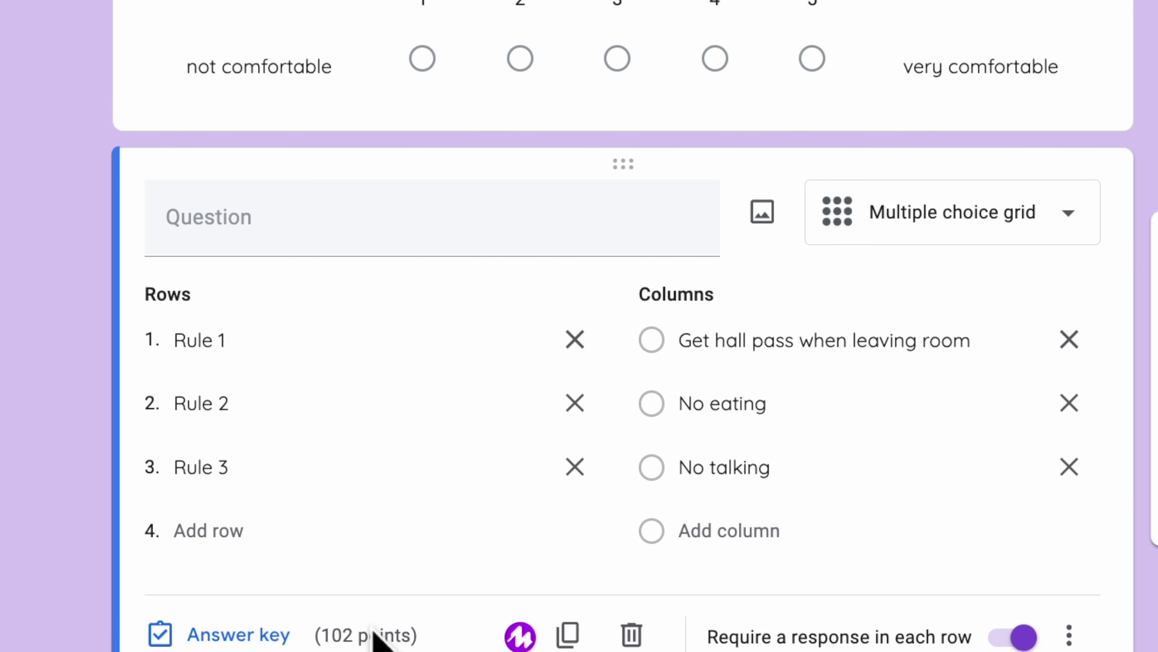
click(255, 640)
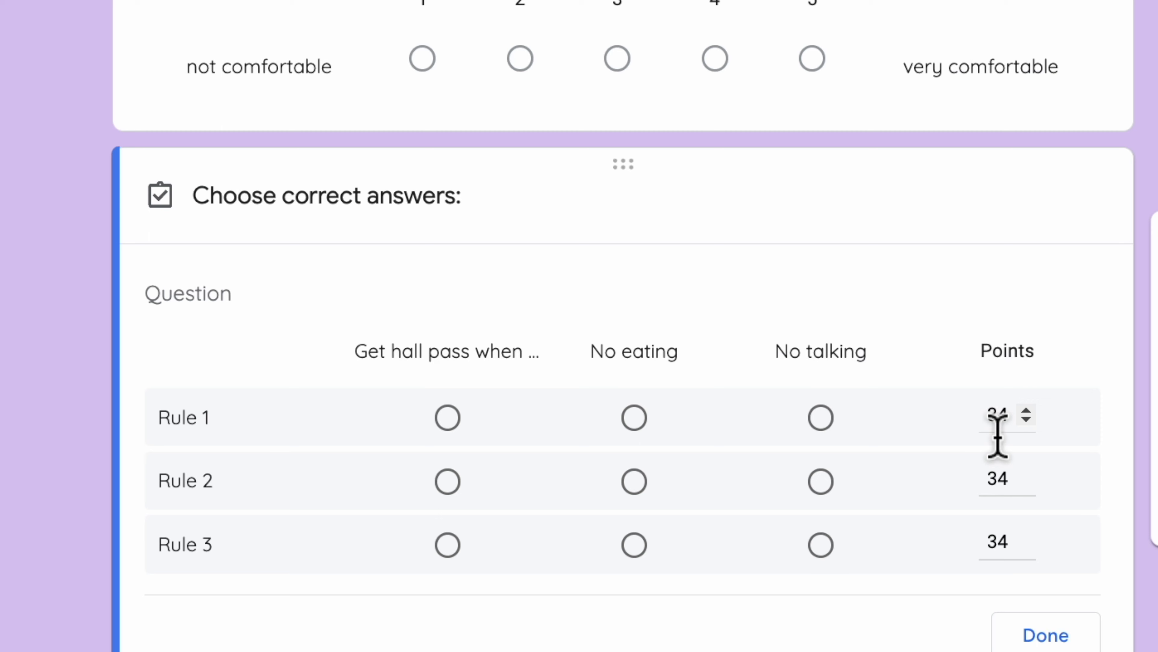
text(11)
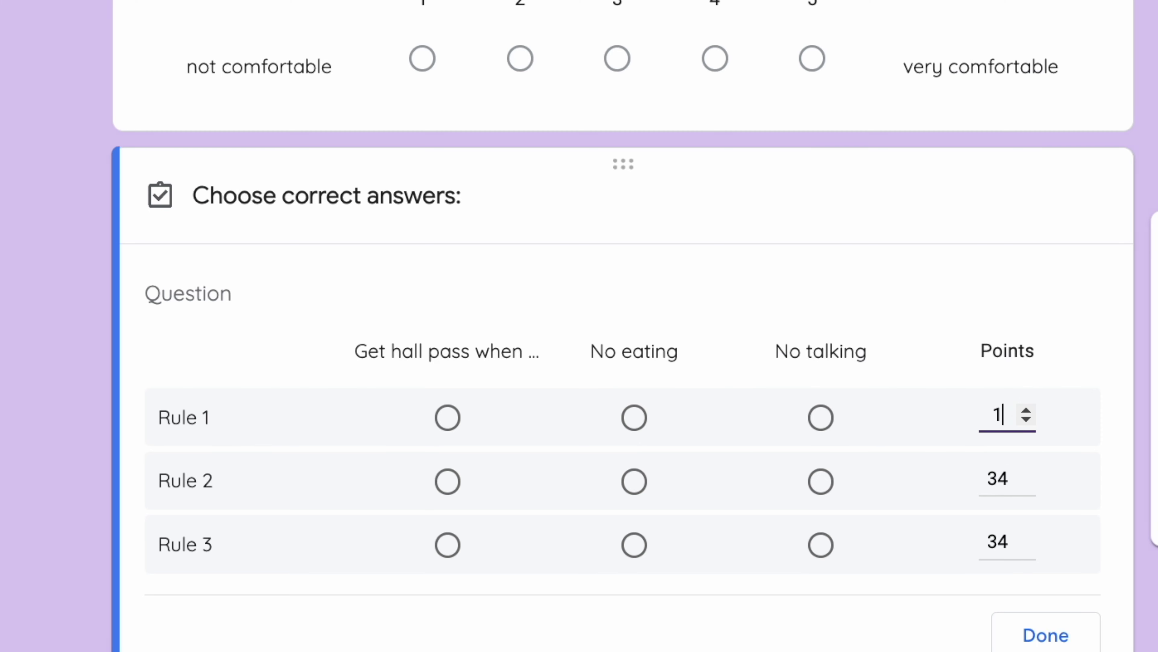
double_click(1000, 477)
text(11)
double_click(1001, 542)
text(1)
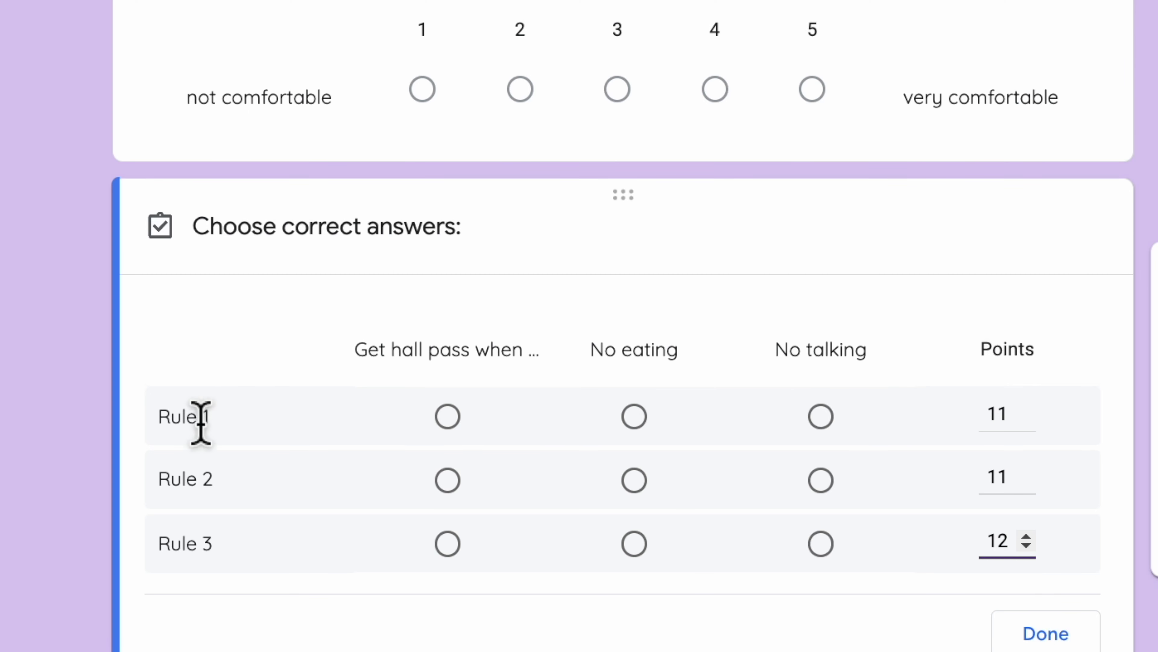
Step: Mark the grid's correct answers as No eating for Rule 1, Get hall pass when leaving room for Rule 2 and No talking for Rule 3
click(642, 424)
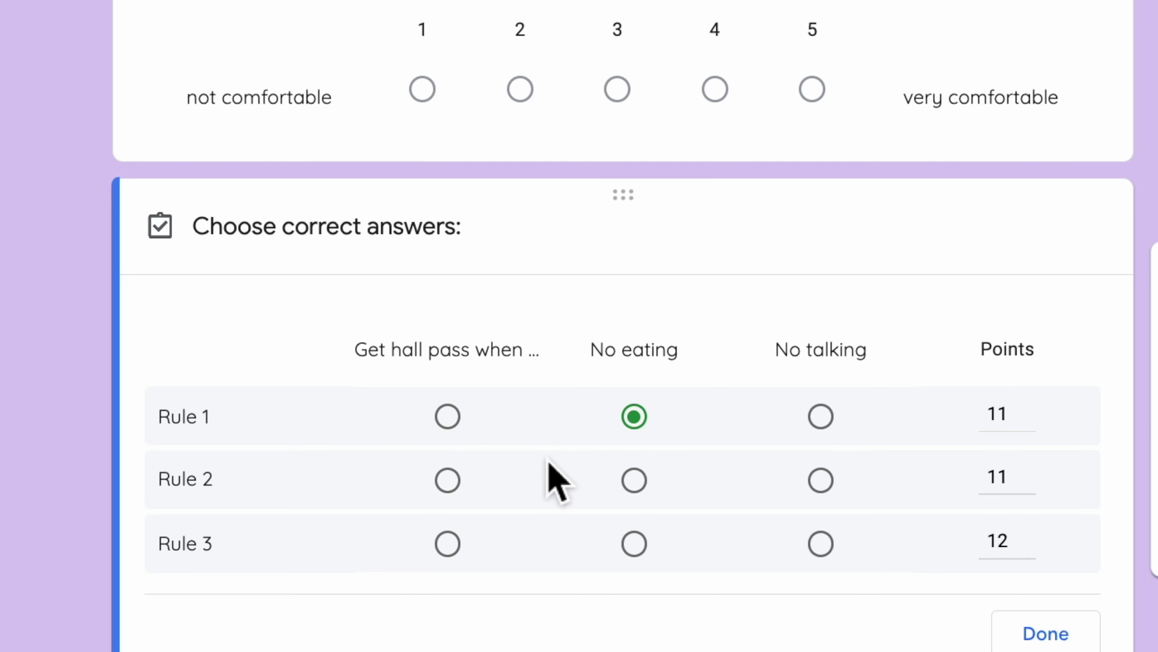
click(466, 487)
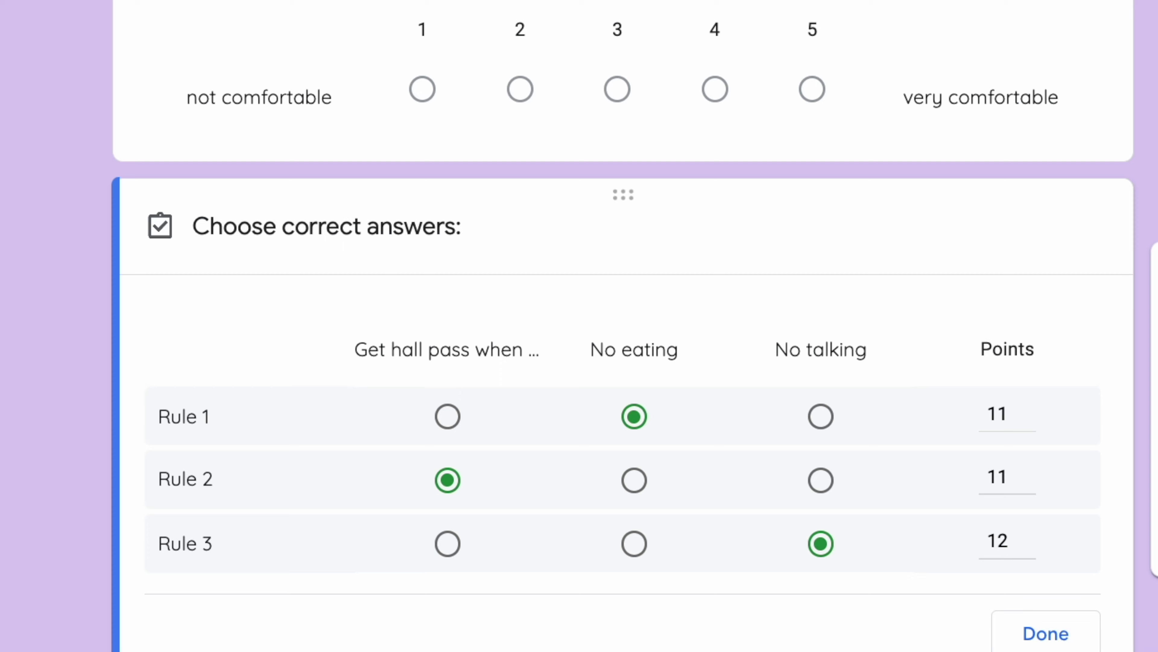
click(1058, 644)
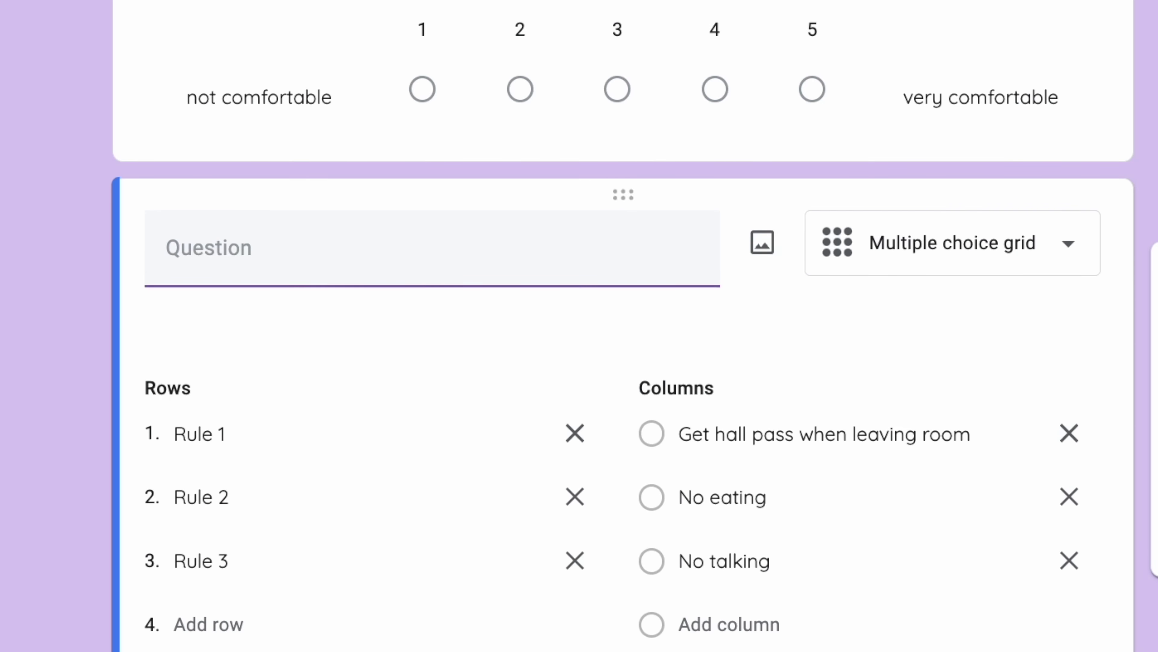
click(1044, 647)
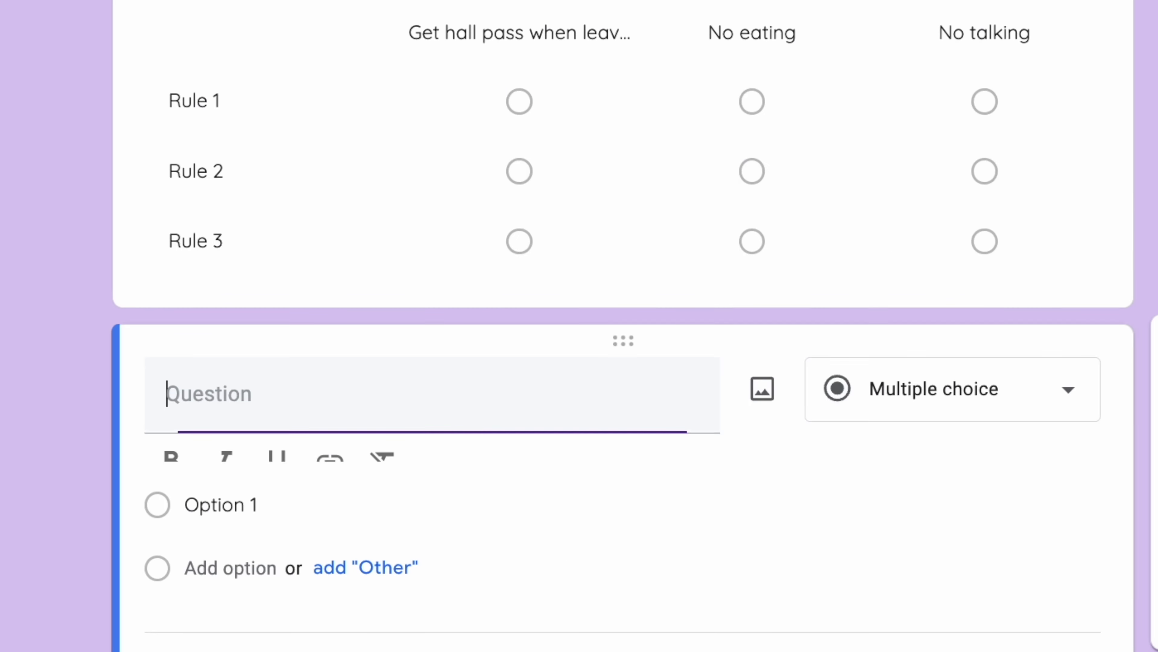
click(1074, 401)
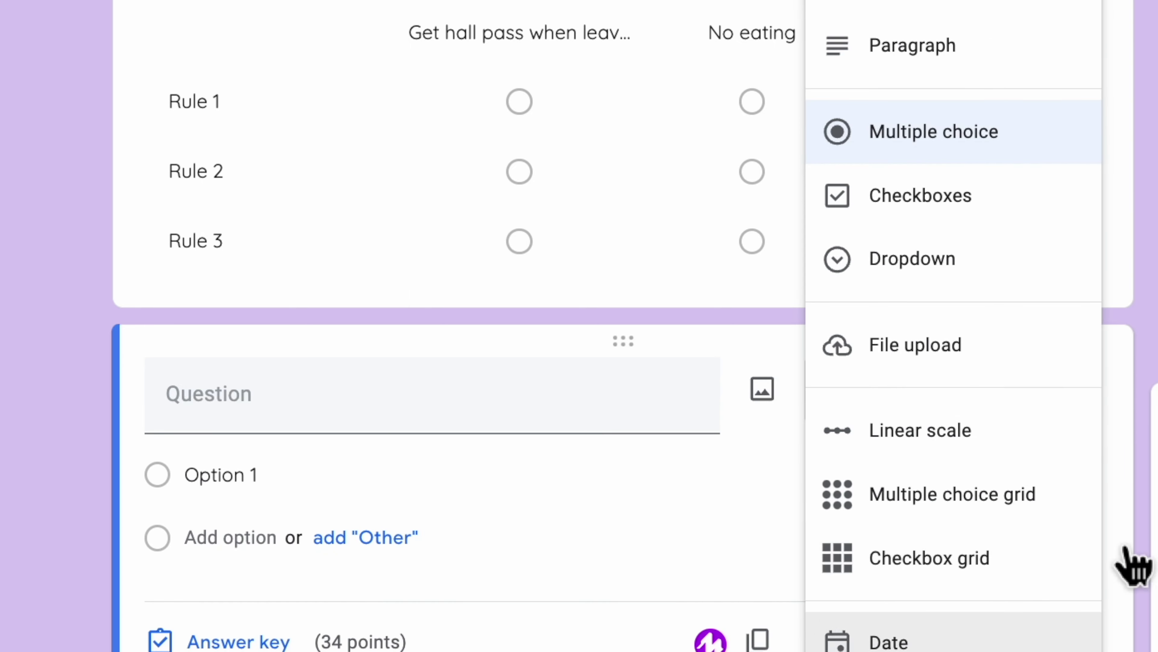
click(1133, 564)
click(822, 640)
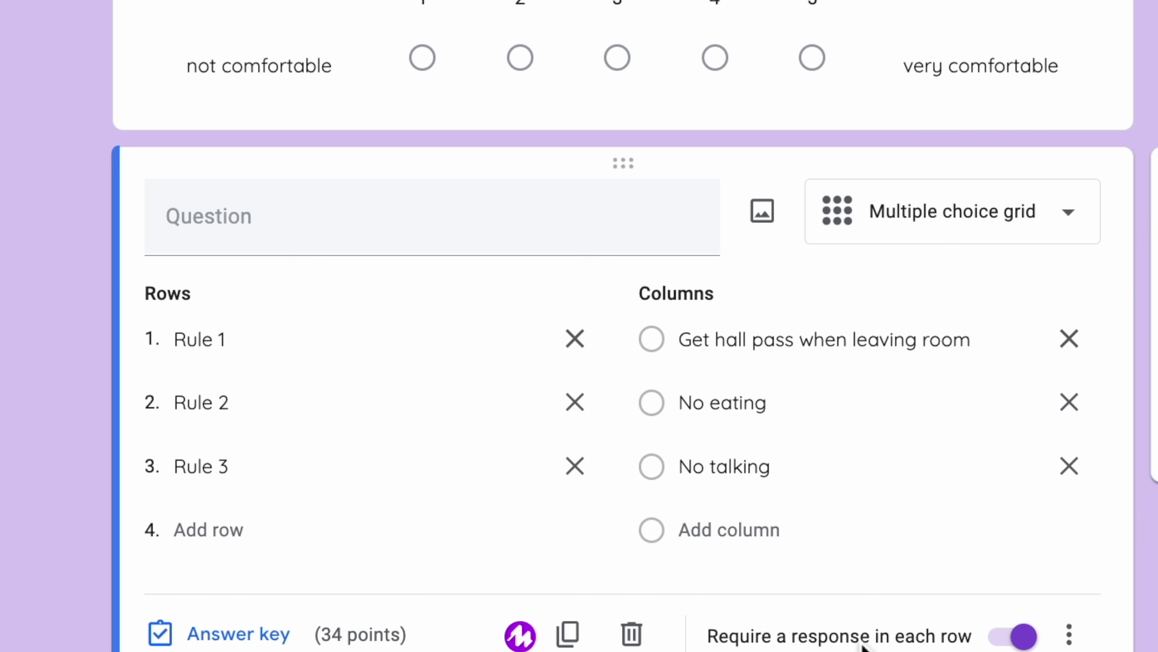
Step: Duplicate the multiple choice grid question and change the copy's type to Checkbox grid
click(574, 641)
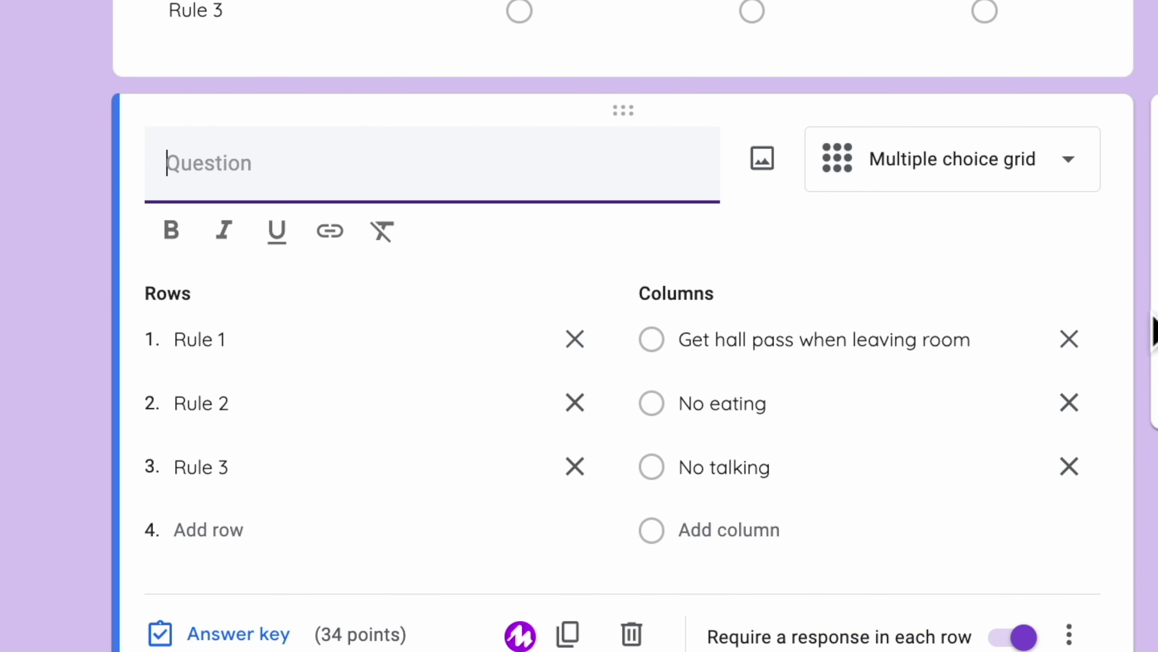
click(1044, 171)
click(966, 273)
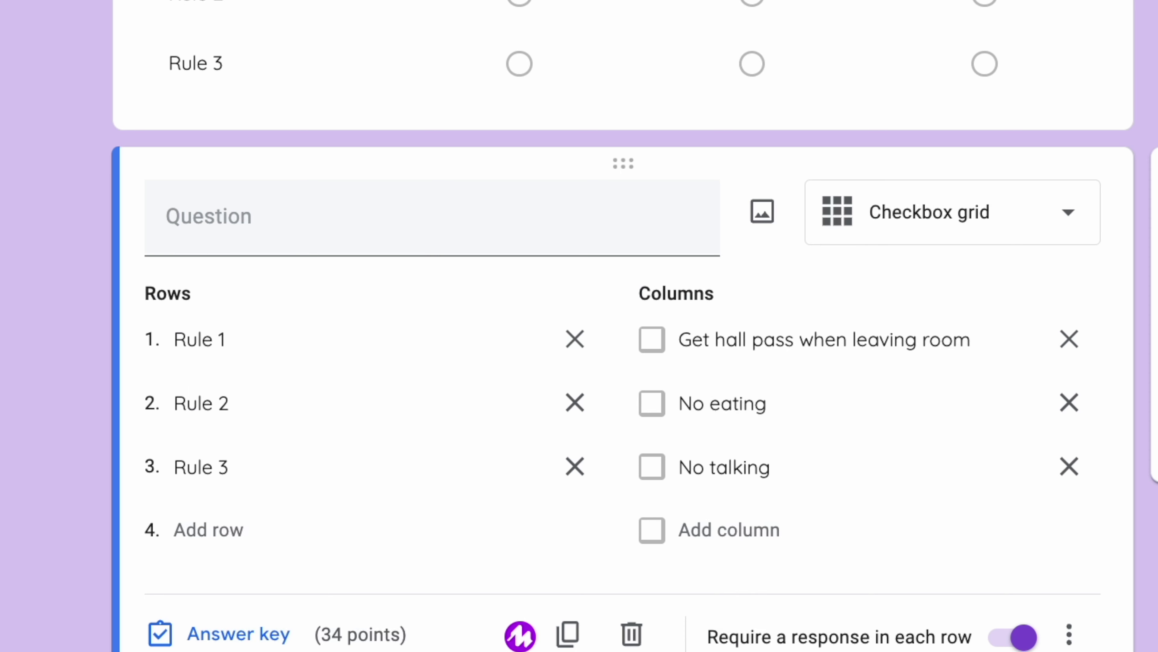
Step: Review the student details page in the form preview and continue to the Quiz page
scroll(636, 326, down, 15)
scroll(636, 326, up, 1)
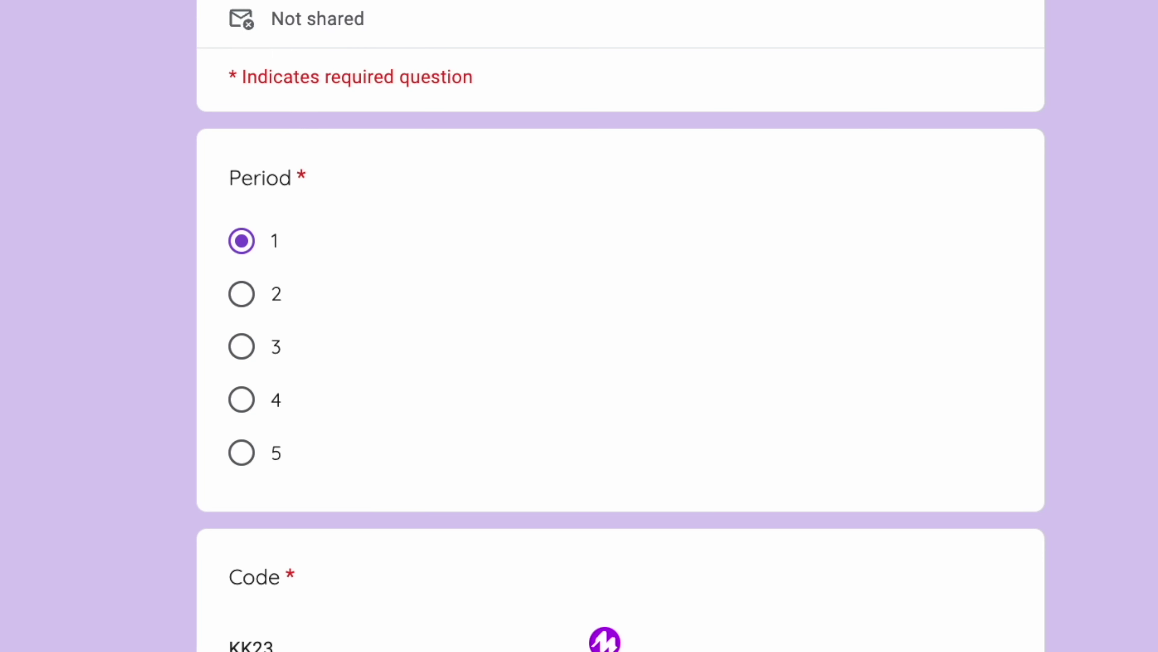
scroll(620, 325, down, 10)
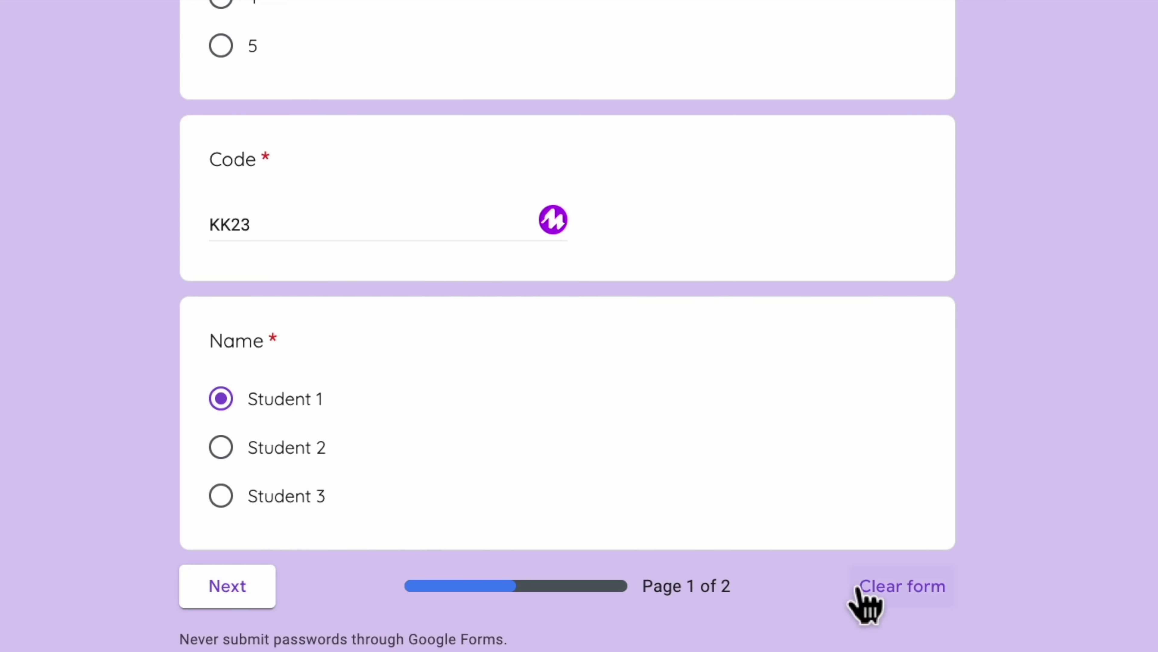
click(230, 599)
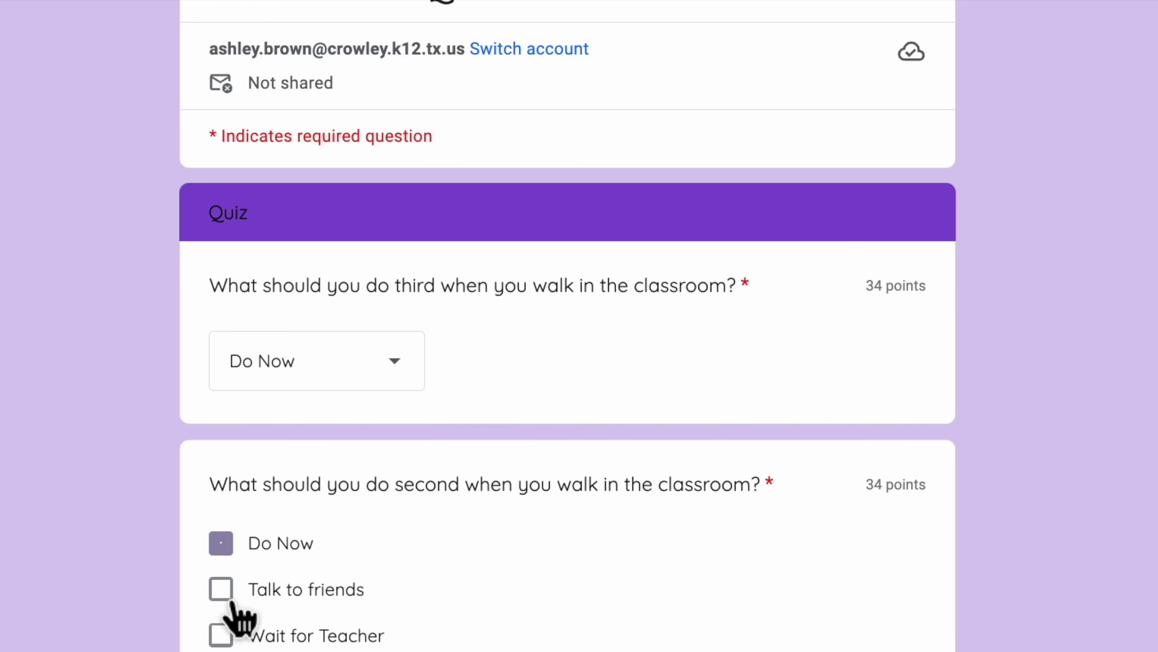
Step: In the preview's checkbox grid, select Get hall pass when leaving room for Rule 1, No eating for Rule 2 and No talking for Rule 3
scroll(568, 326, down, 20)
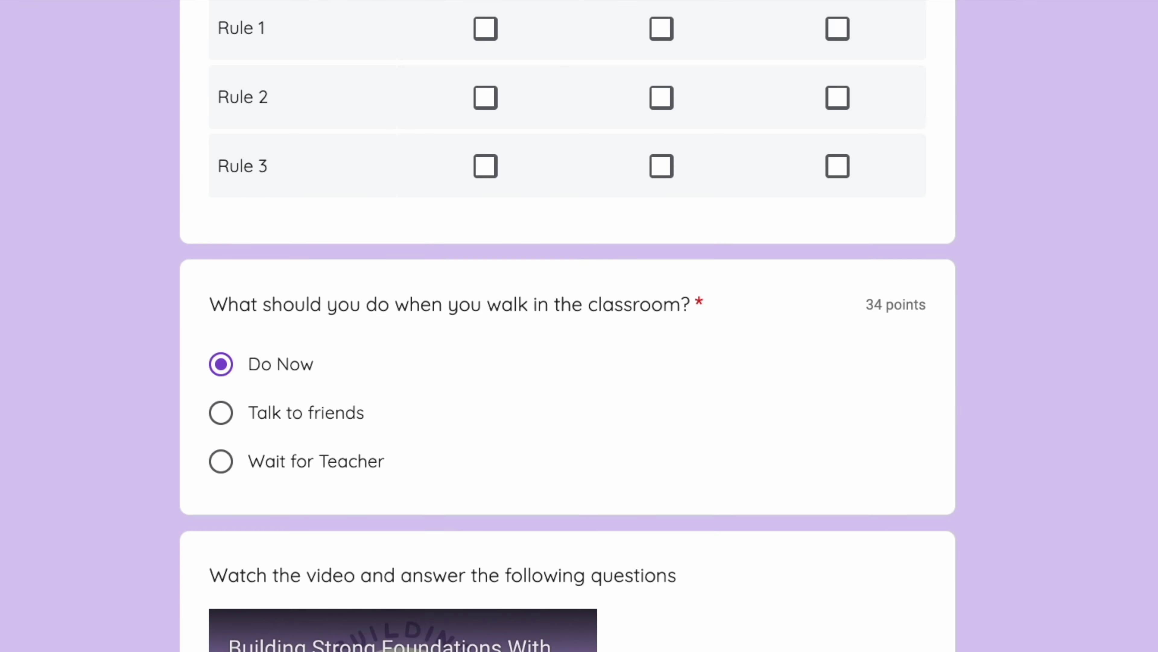
scroll(567, 326, up, 6)
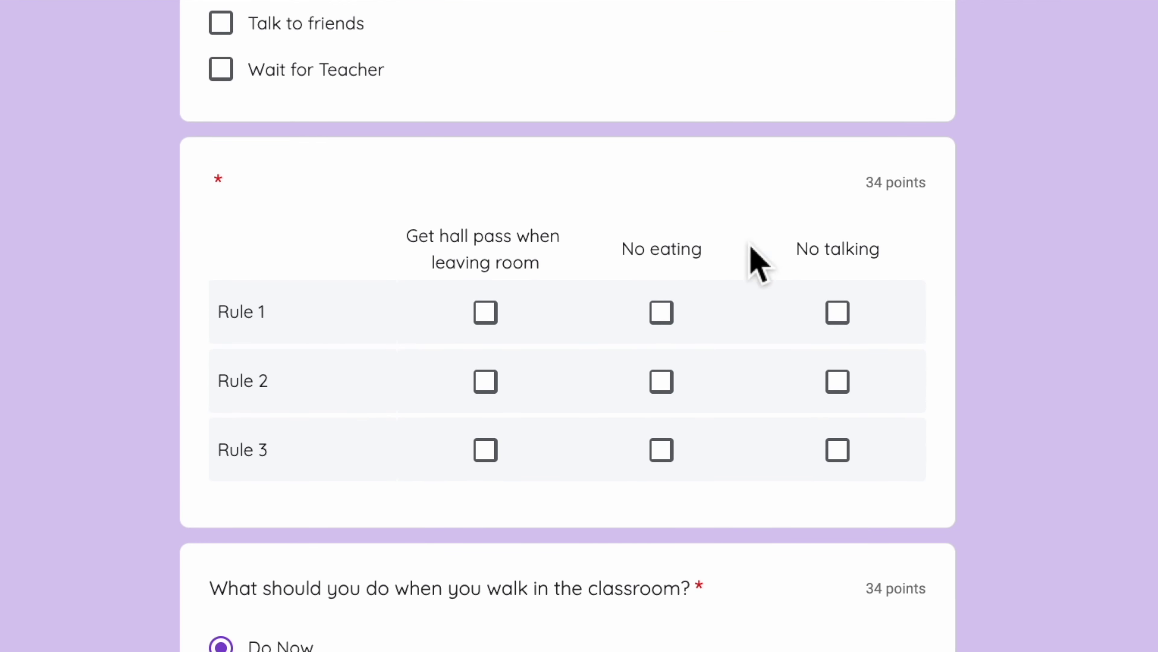
click(501, 329)
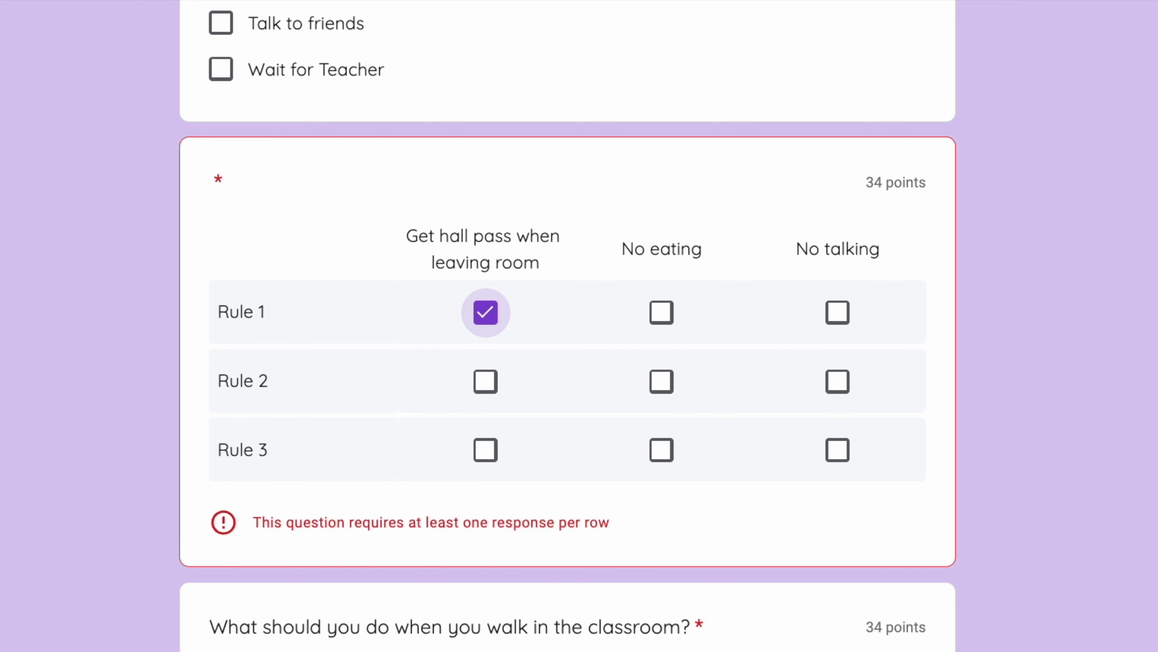
click(663, 384)
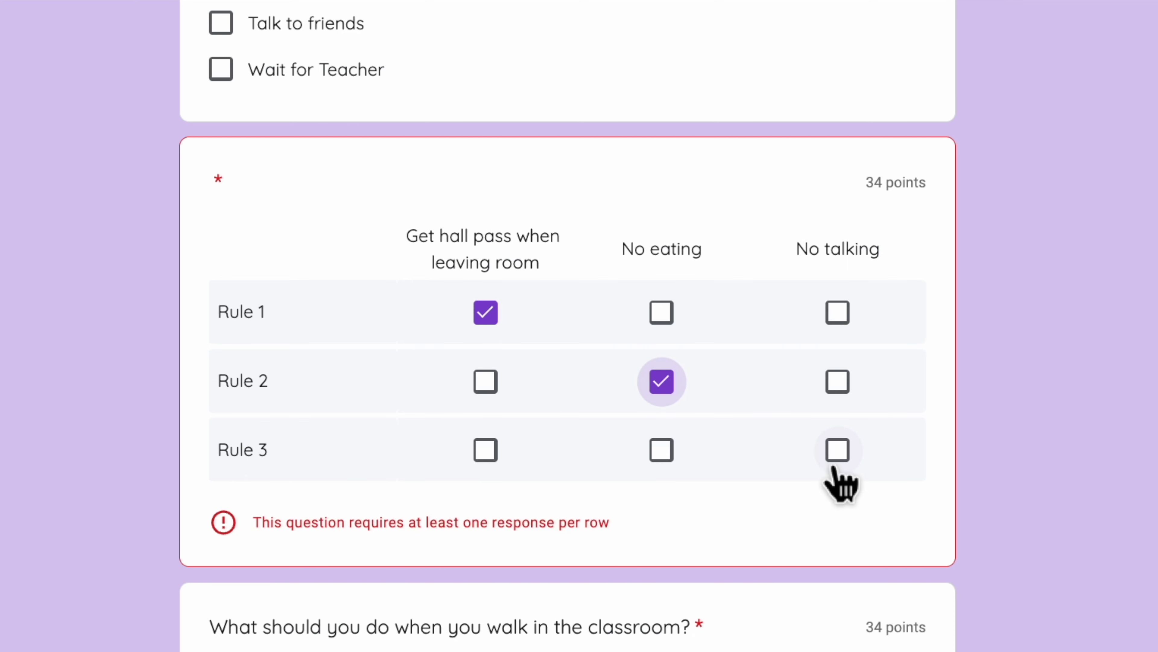
click(842, 463)
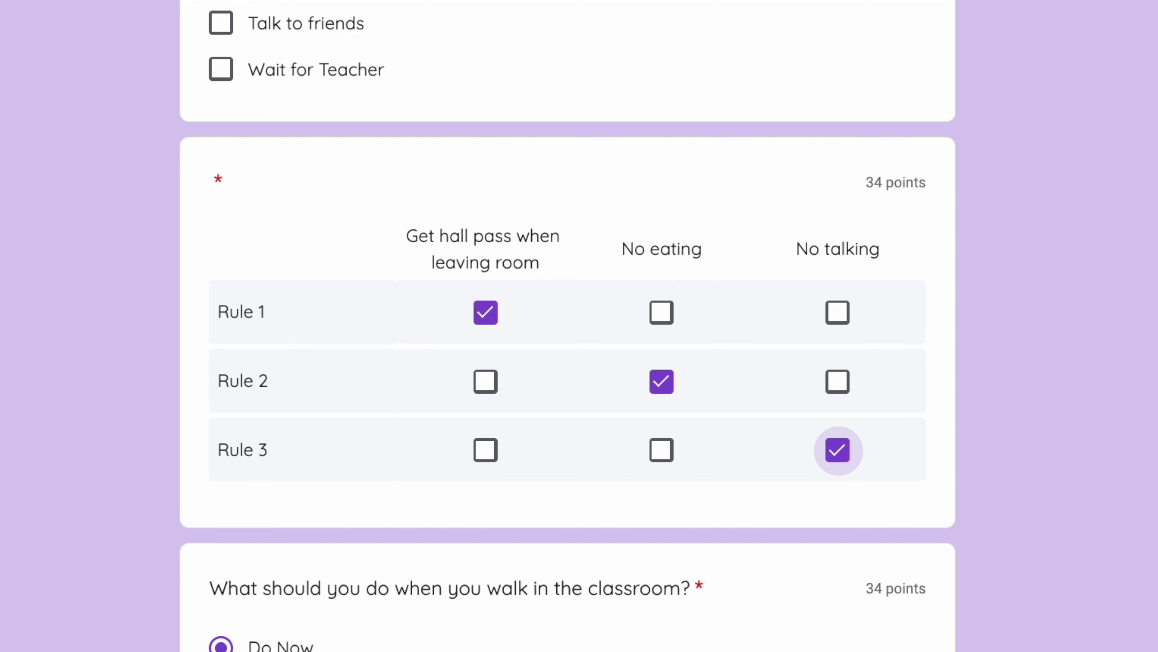
Step: Answer 4 on the comfort scale and fill the multiple choice grid with hall pass for Rule 1, No eating for Rule 2, No talking for Rule 3
scroll(568, 320, down, 2)
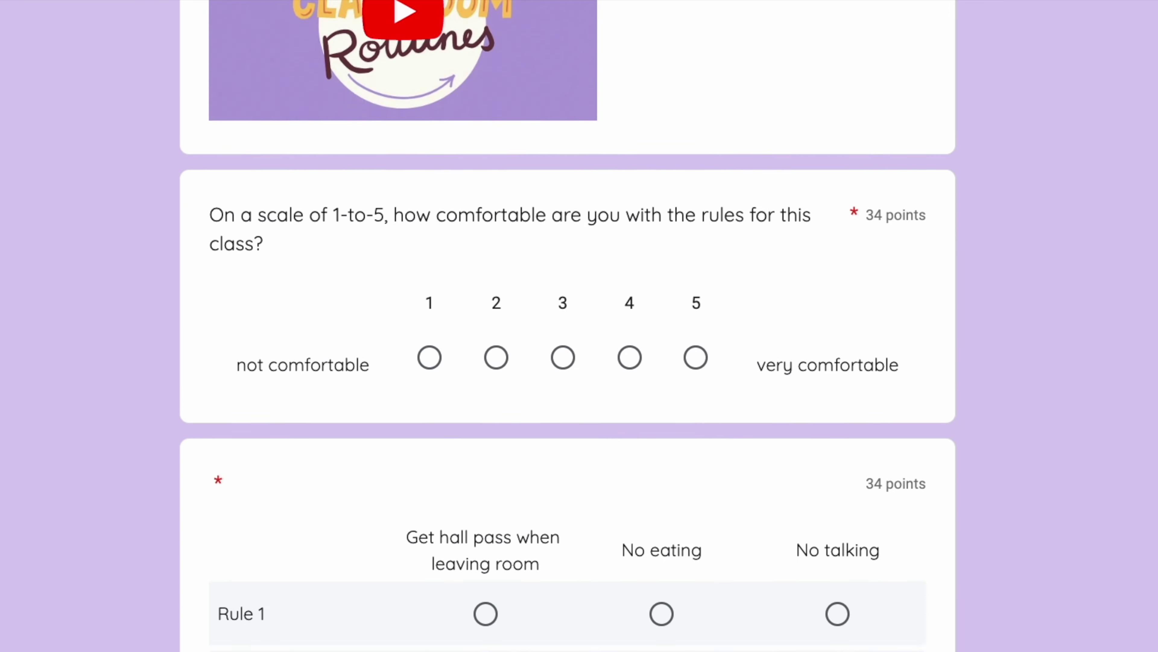
scroll(442, 520, down, 5)
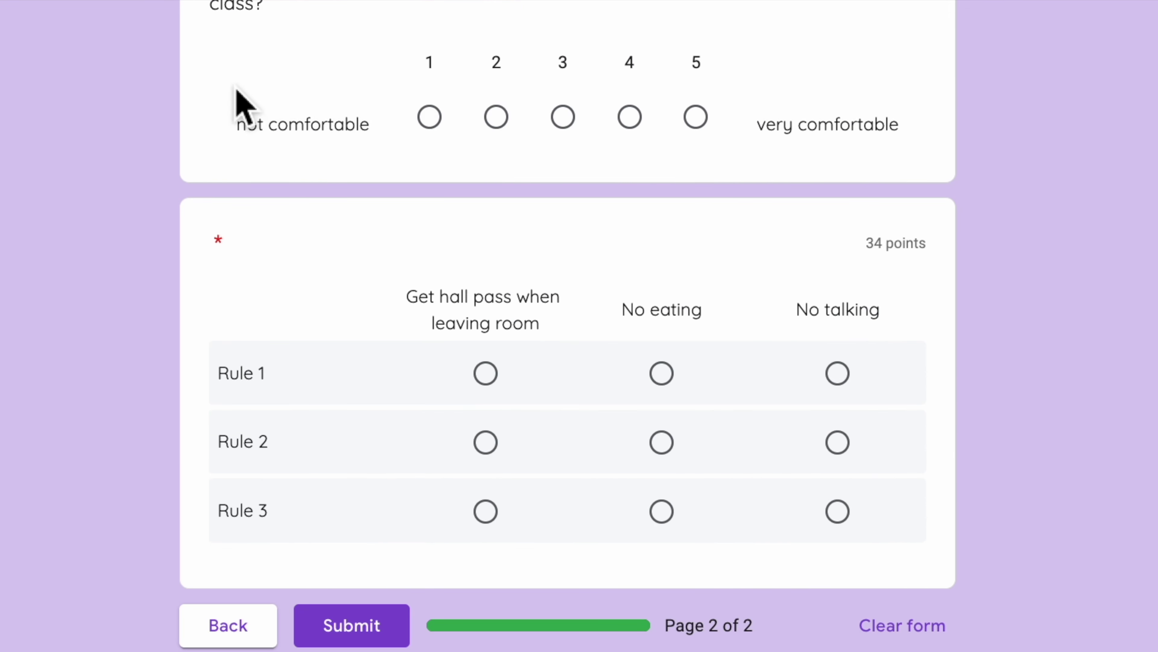
click(631, 132)
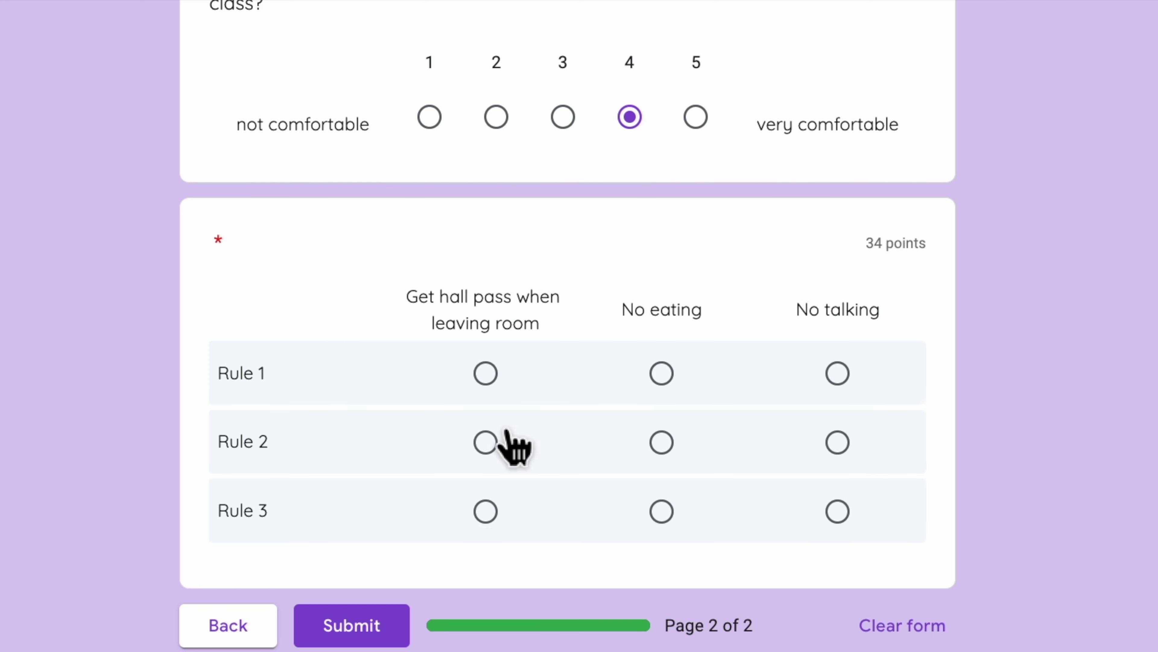
click(486, 375)
click(680, 453)
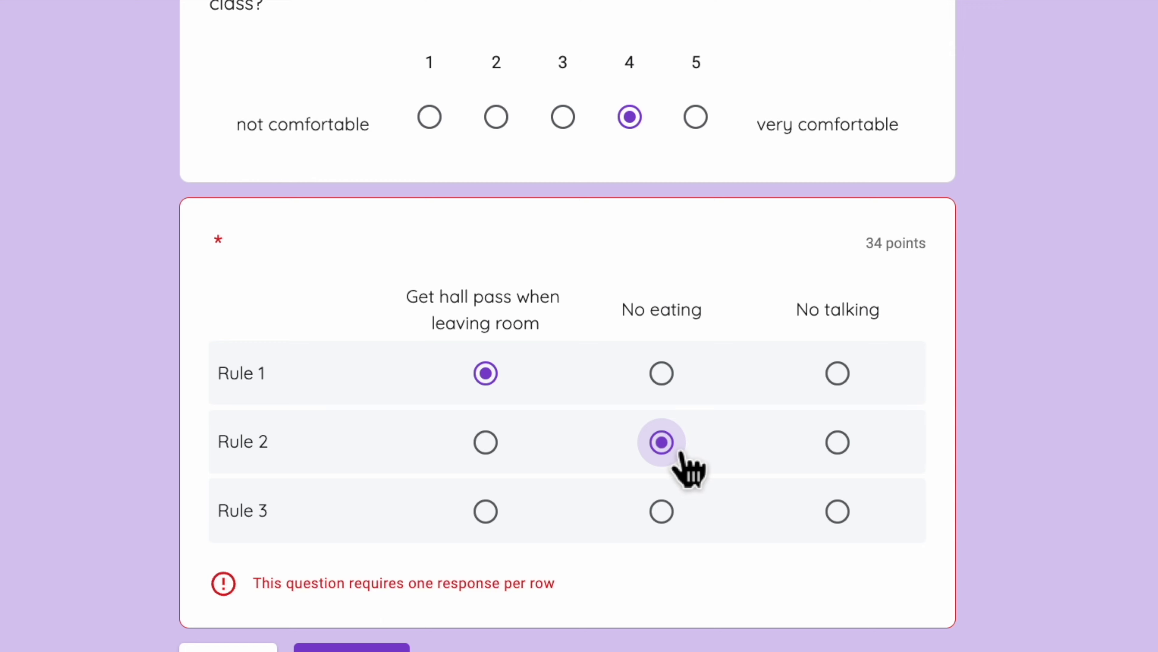
click(841, 514)
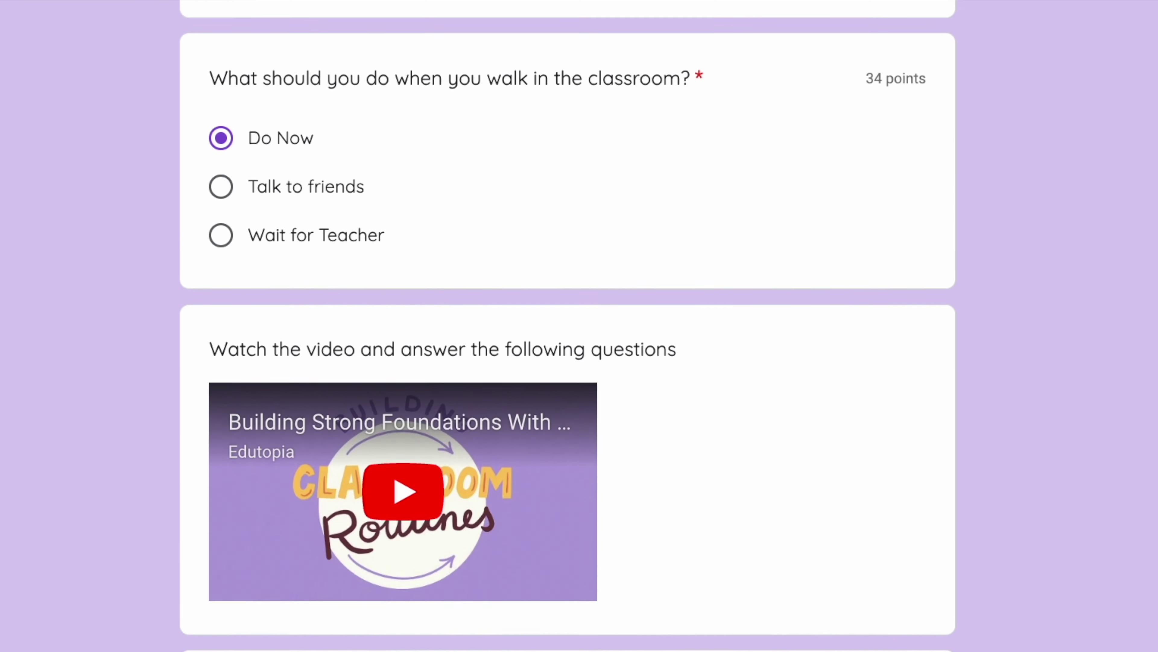
scroll(567, 326, up, 5)
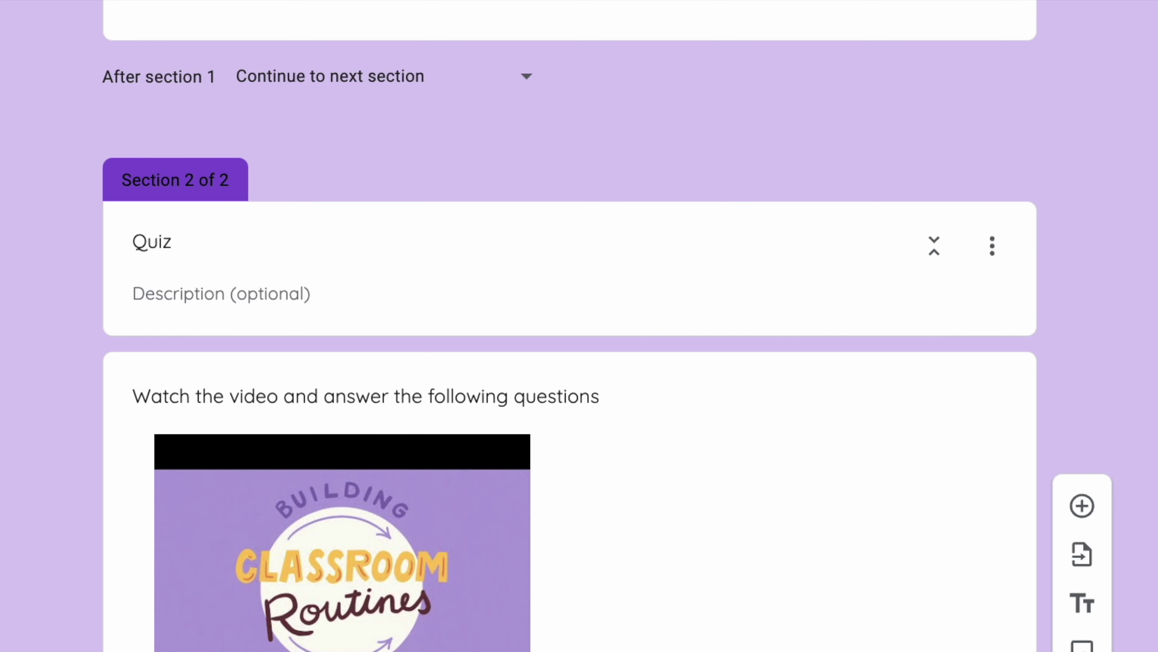
Step: Back in the form editor, add a short answer question "How are you feeling?" after the checkbox grid
scroll(570, 326, down, 20)
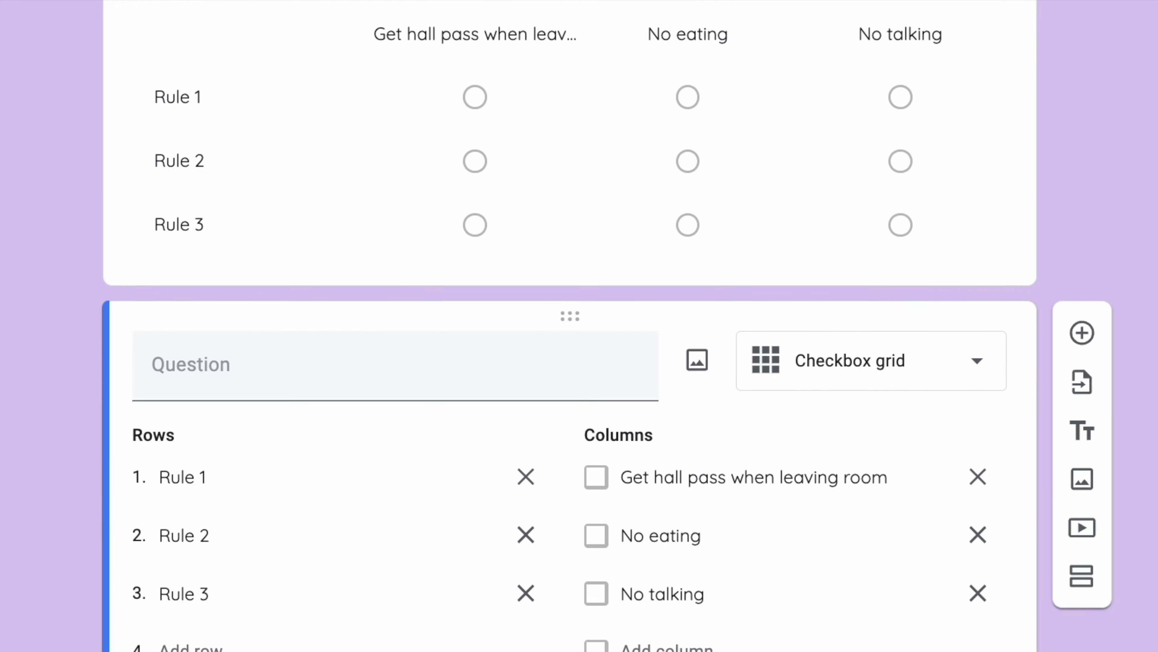
scroll(570, 326, down, 2)
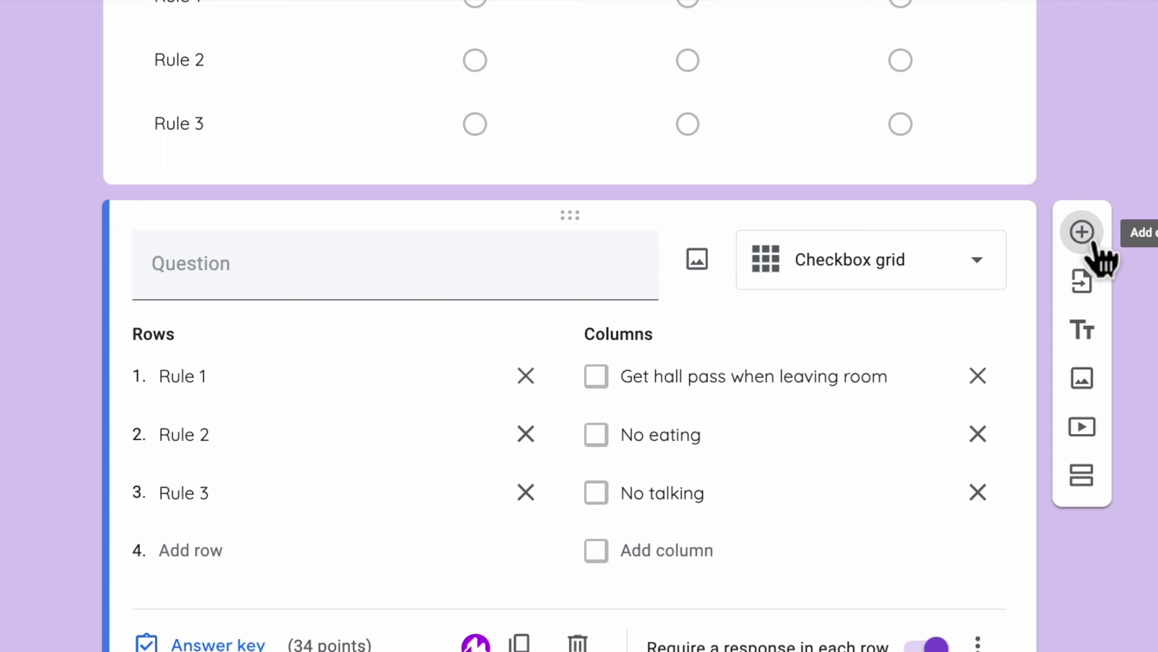
click(1082, 231)
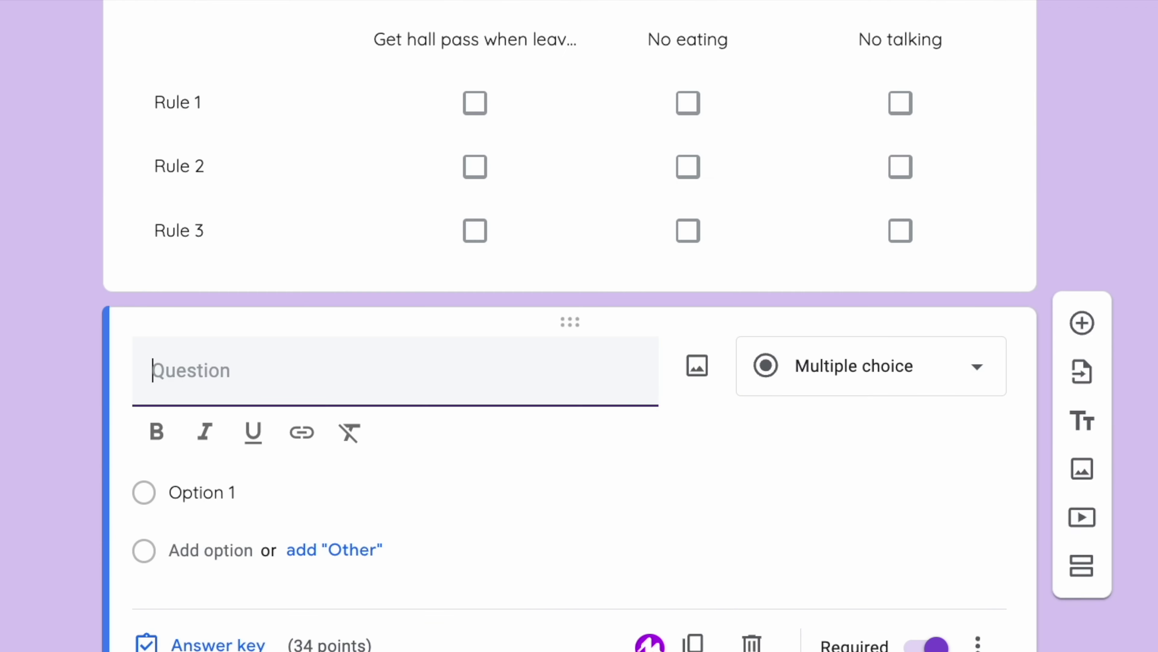
click(886, 372)
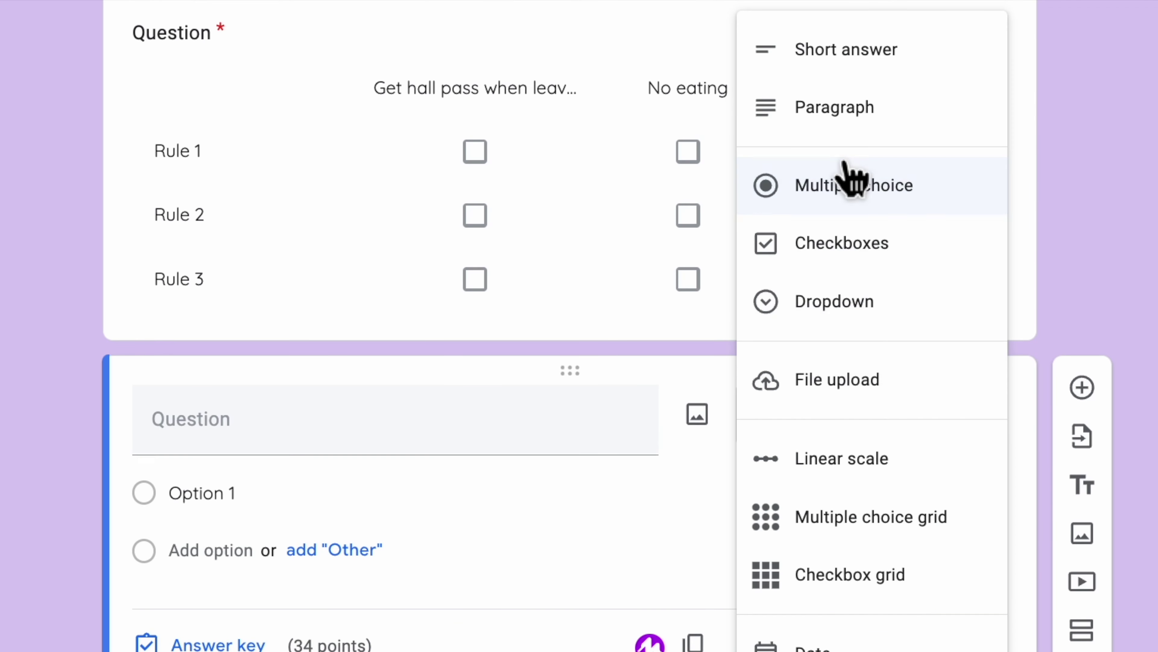
click(852, 71)
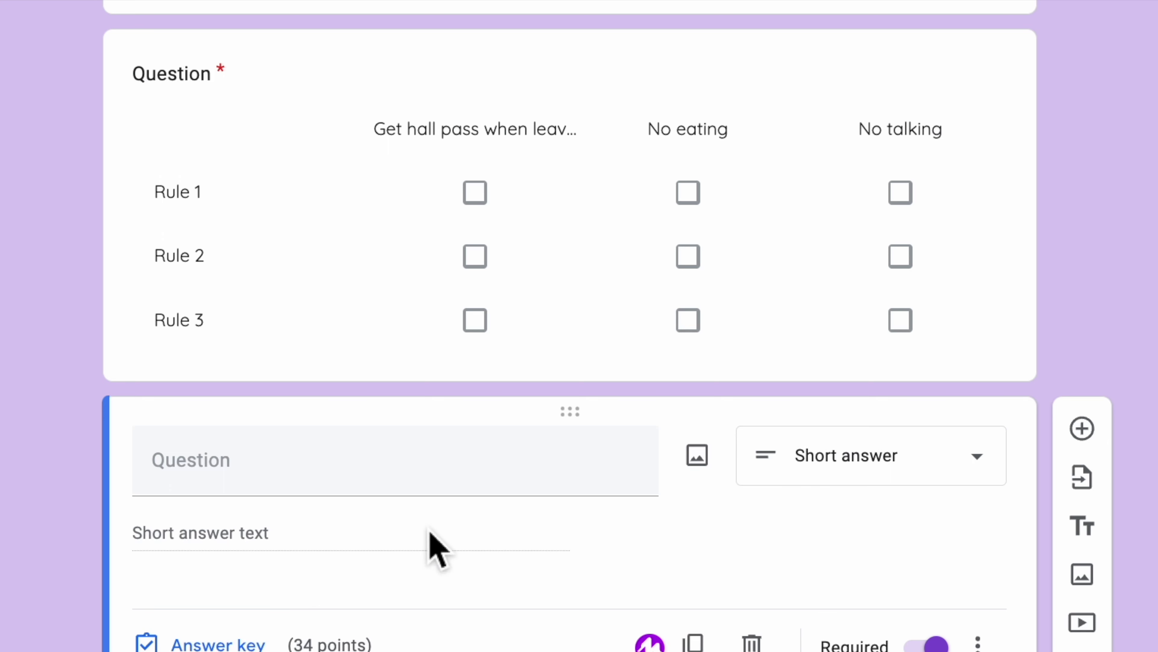
click(357, 460)
text(How are you feeling?)
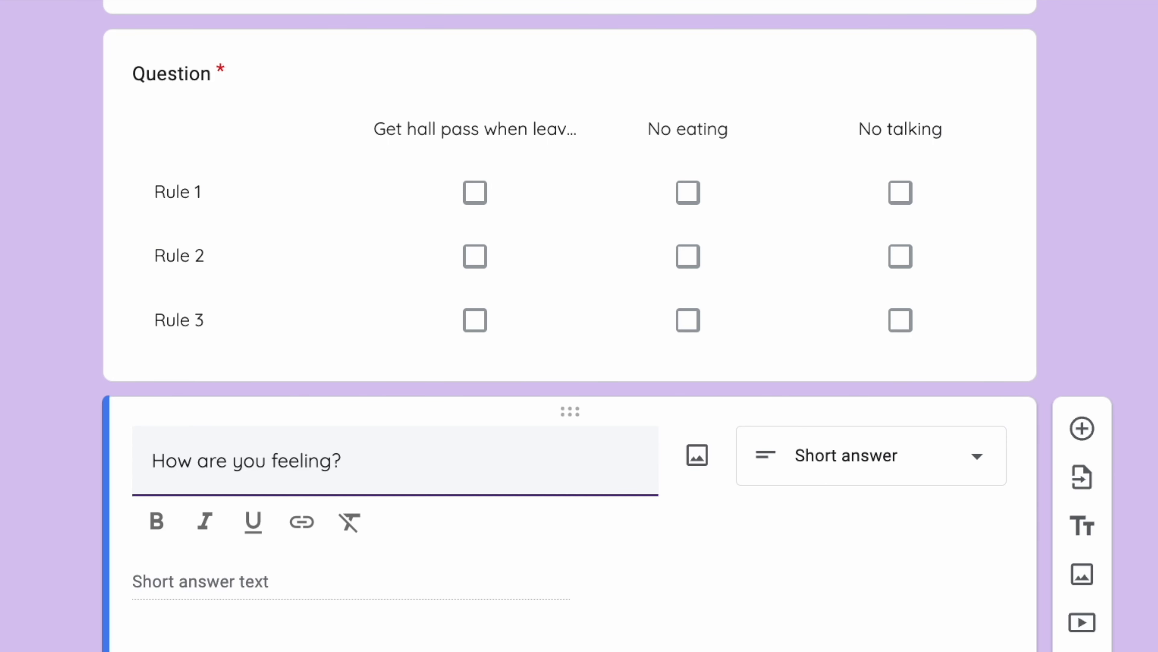
click(985, 648)
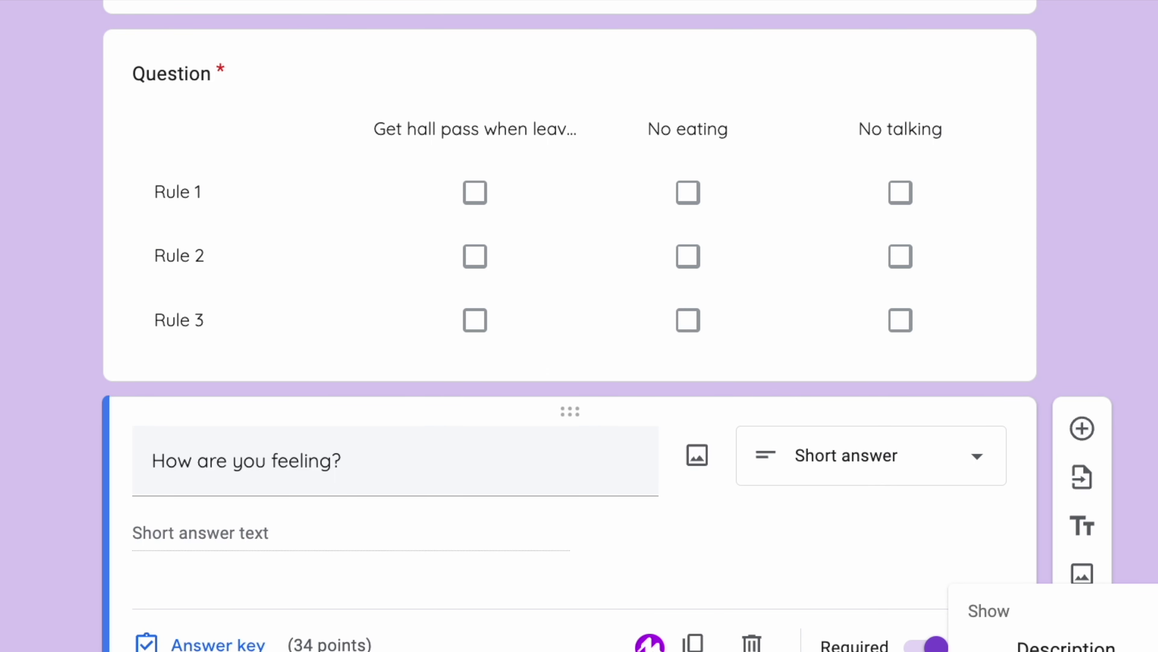
key(Escape)
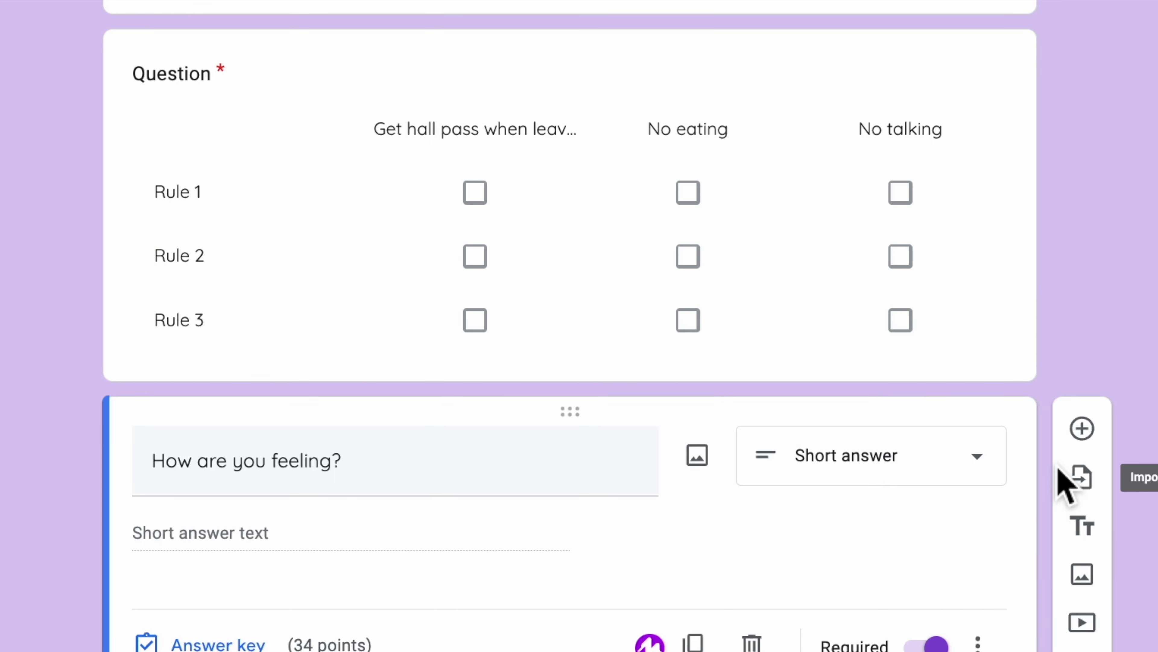
click(903, 480)
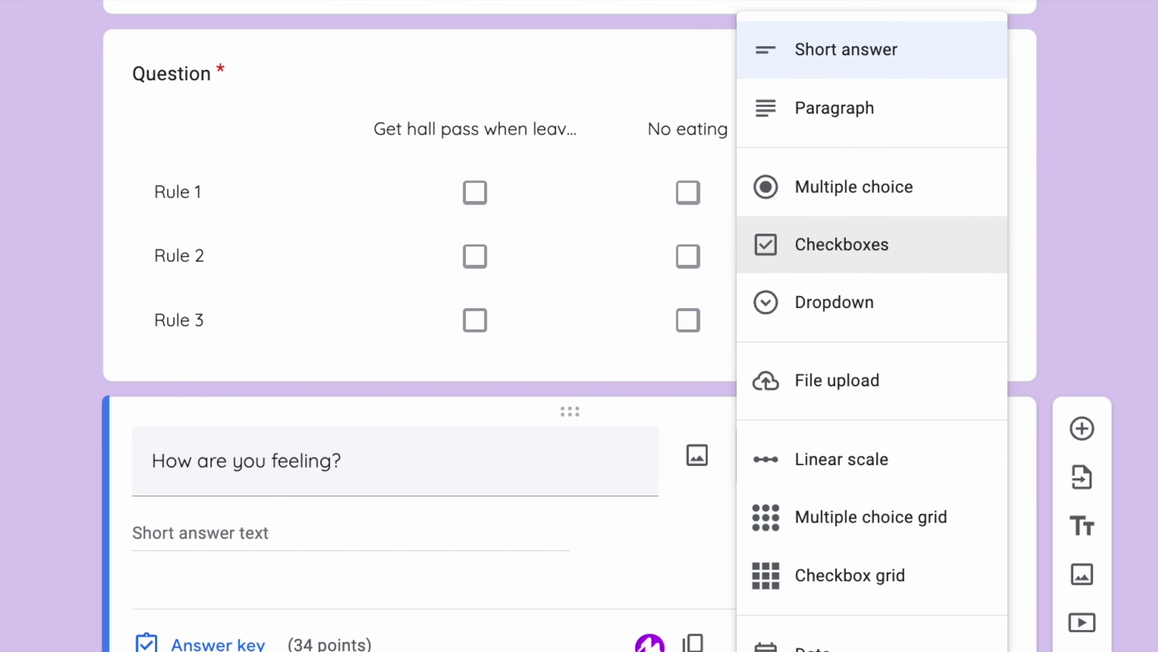
key(Escape)
Step: Add a File upload question below "How are you feeling?" and allow respondents to upload files to Drive
click(1082, 428)
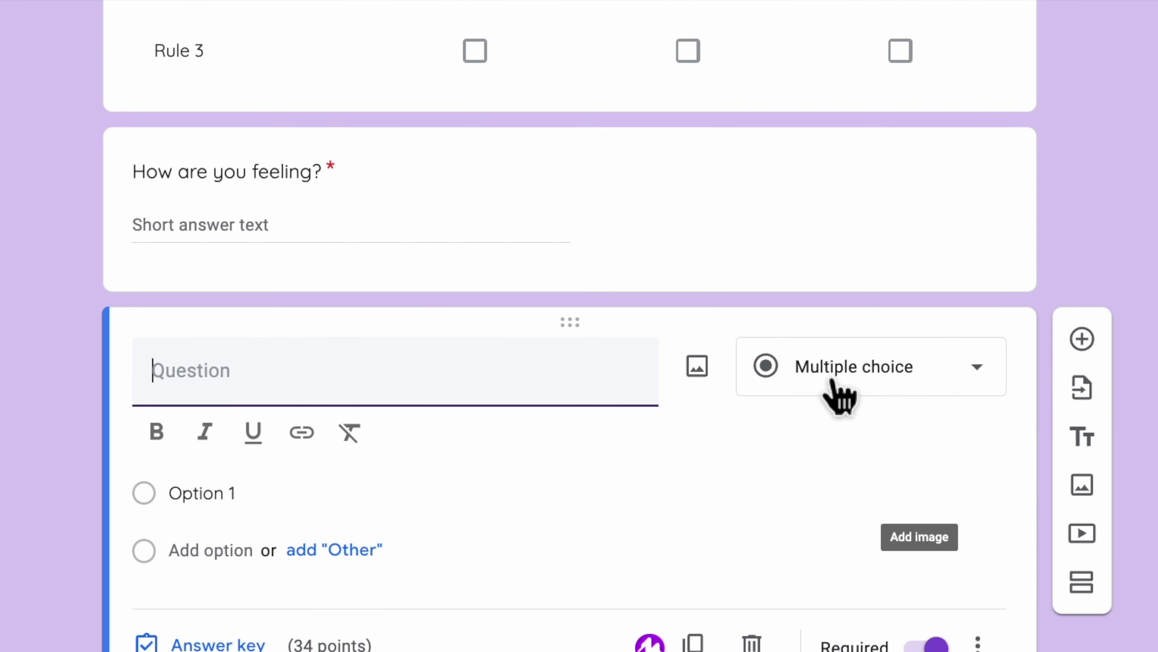
click(837, 395)
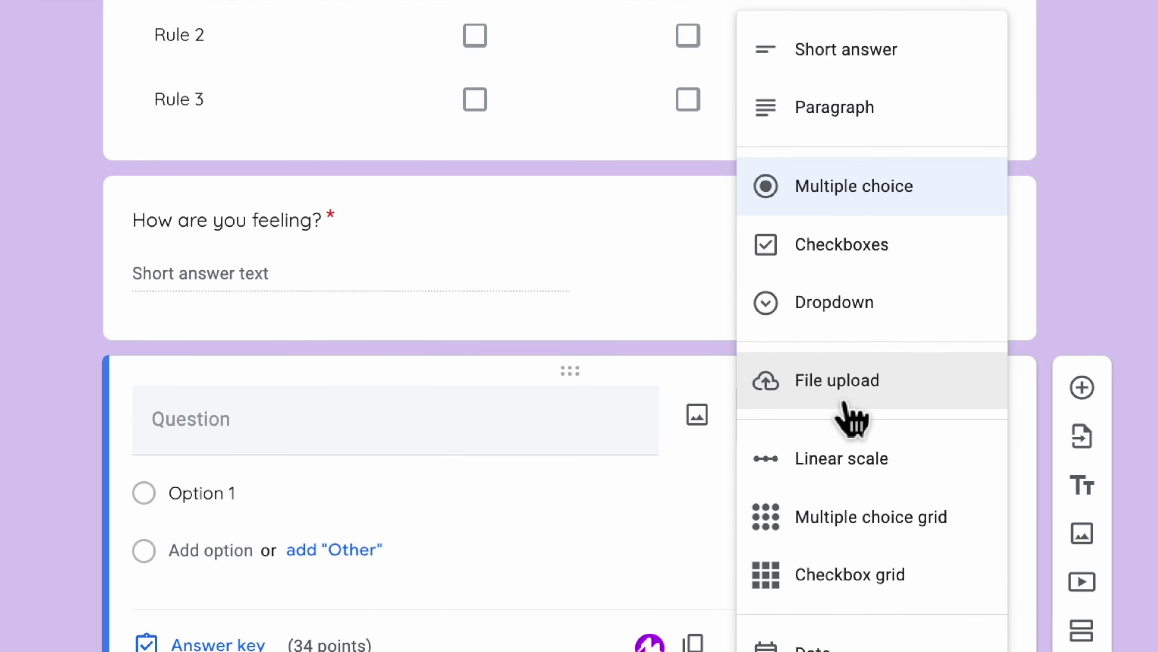
click(849, 388)
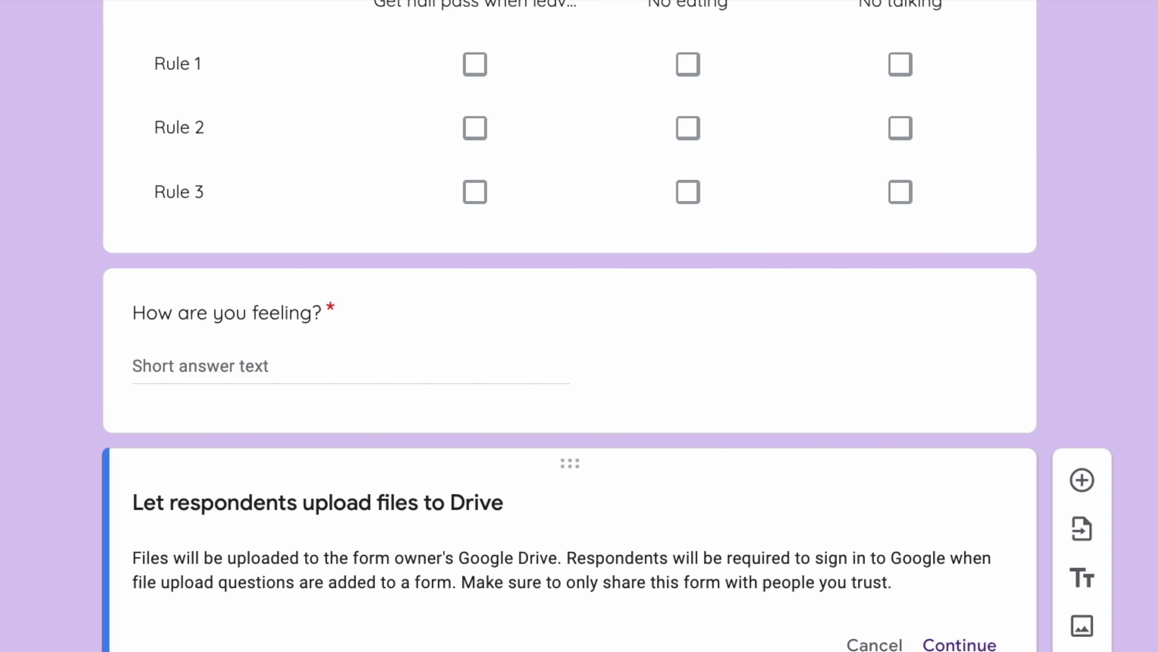
click(962, 643)
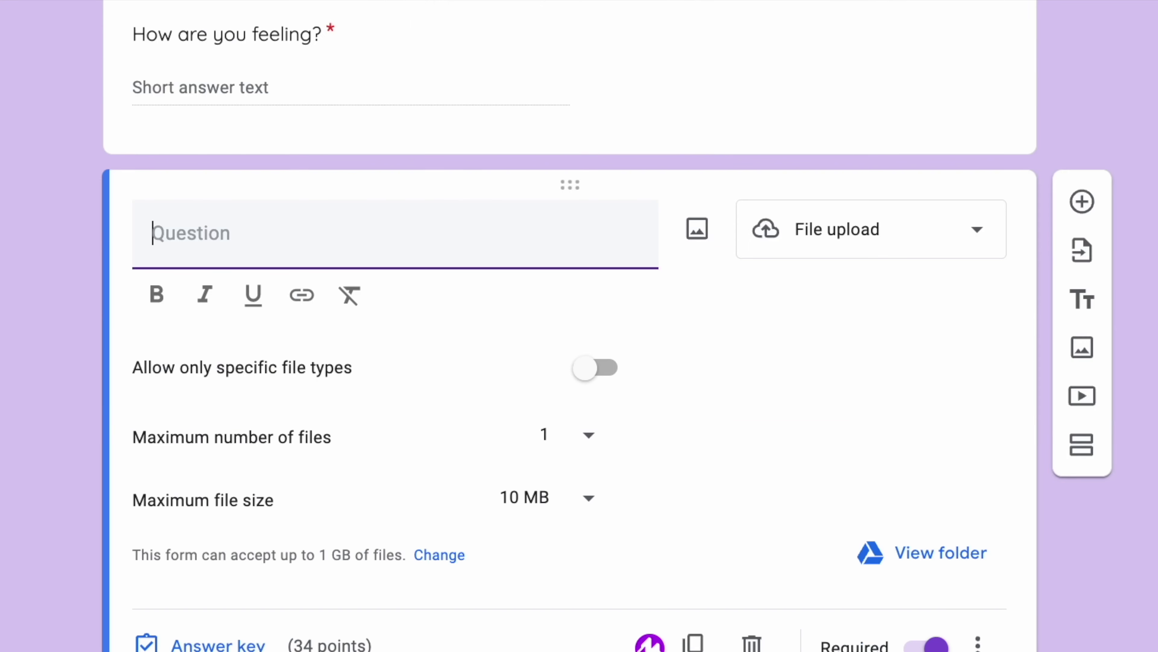
Step: Restrict the file upload question to image files only and title it "Upload a picture of you"
click(590, 386)
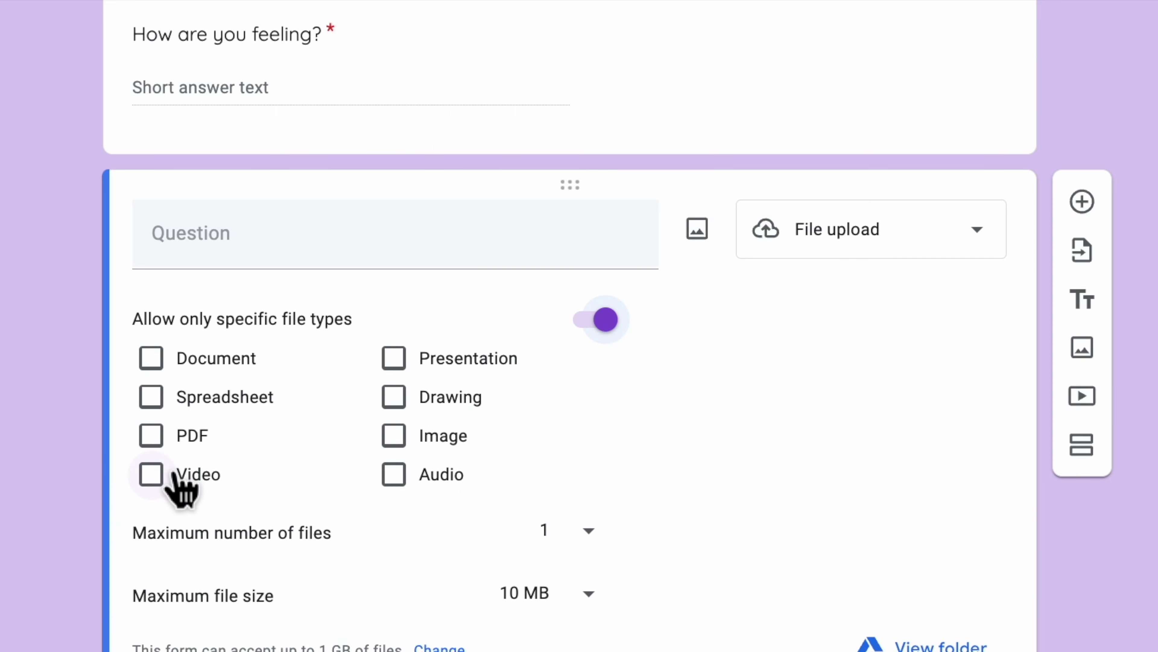
click(403, 441)
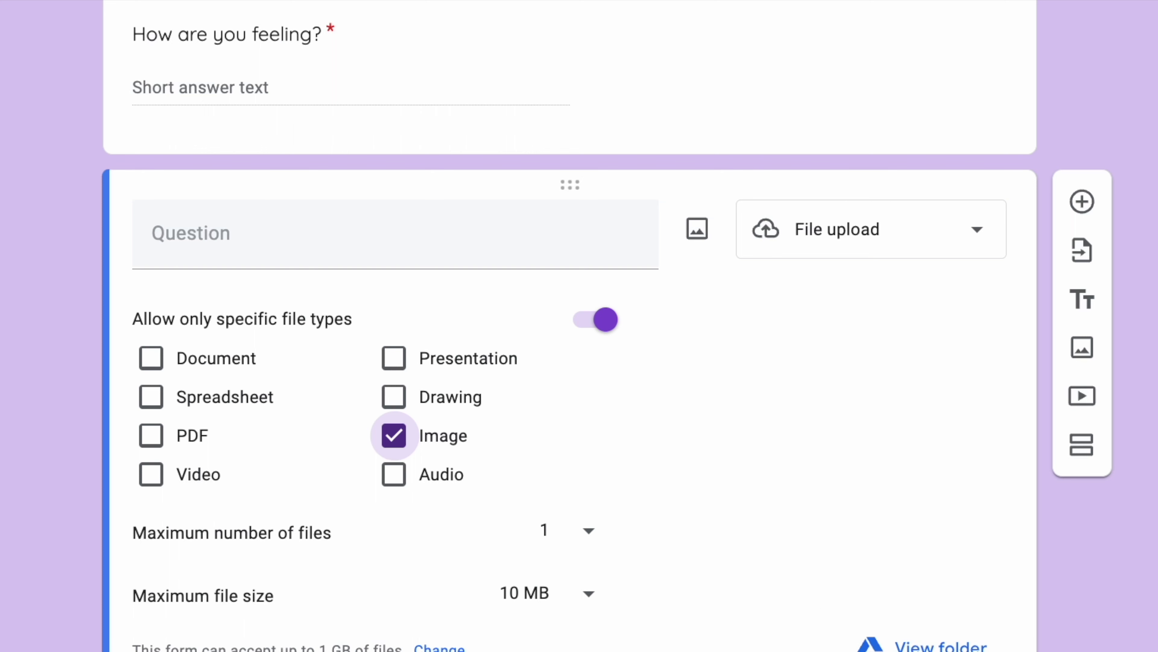
click(378, 251)
text(Upload a picture of you)
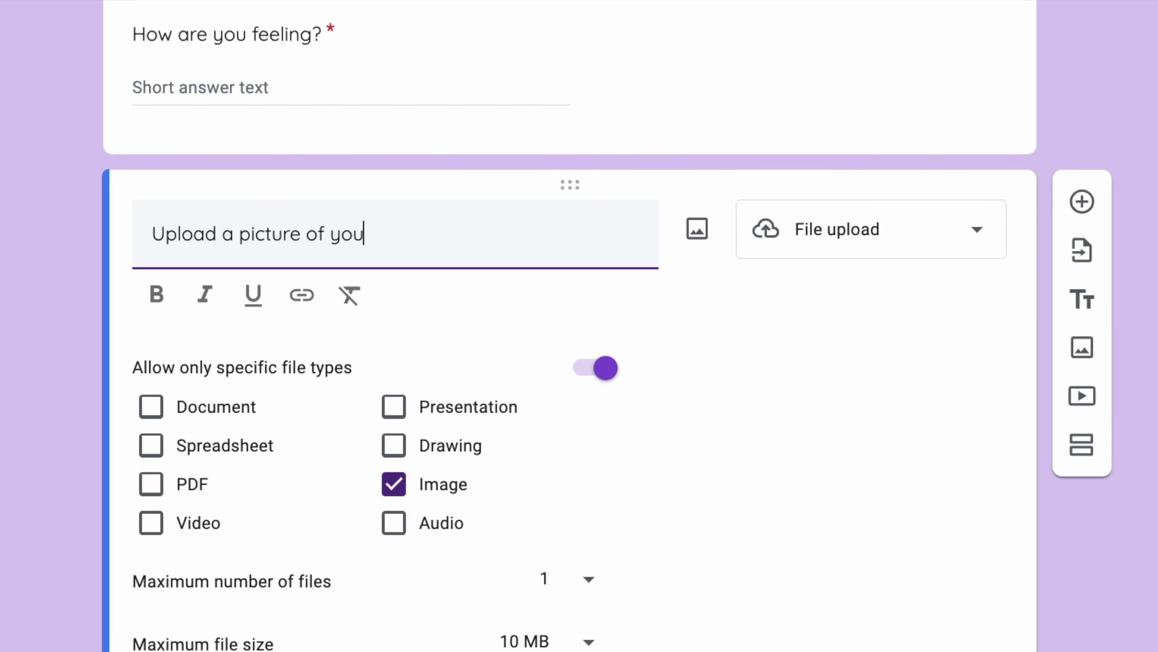
Step: In the quiz preview, advance to page 2 and start adding a file for "Upload a picture of you"
scroll(606, 328, down, 3)
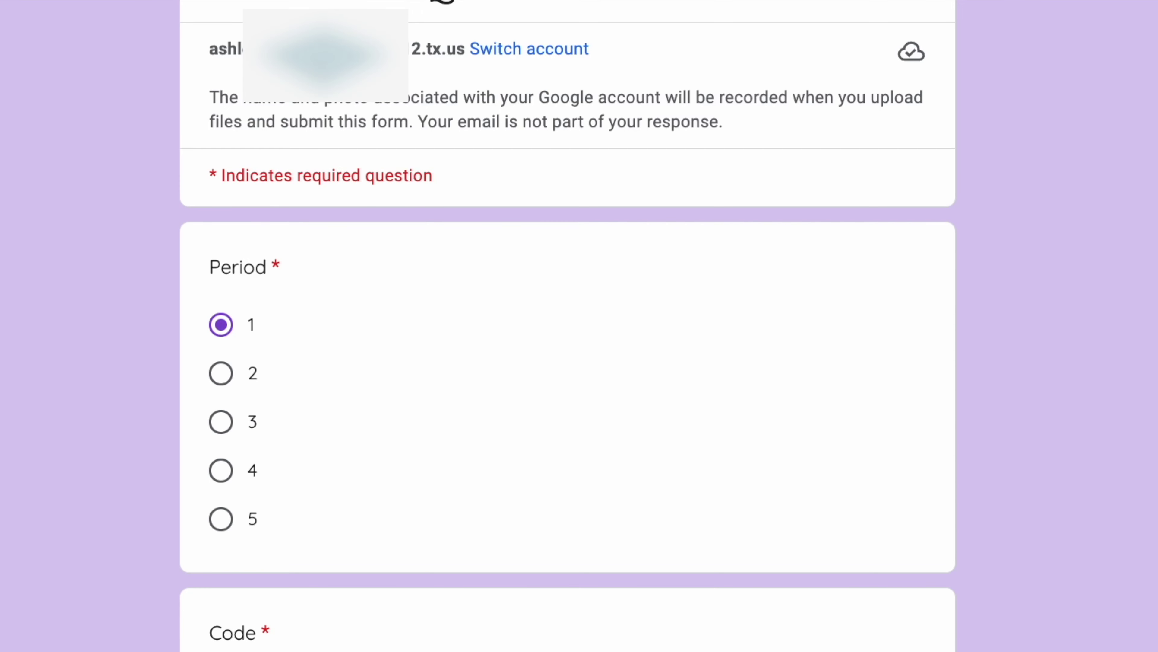
scroll(567, 326, down, 10)
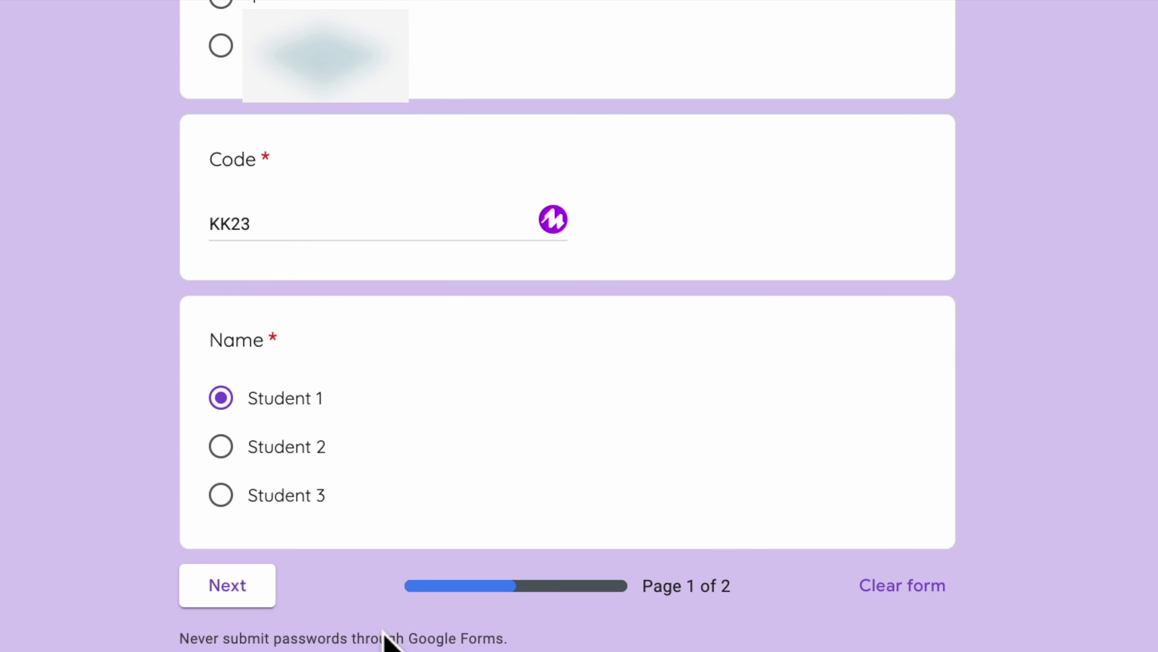
click(250, 605)
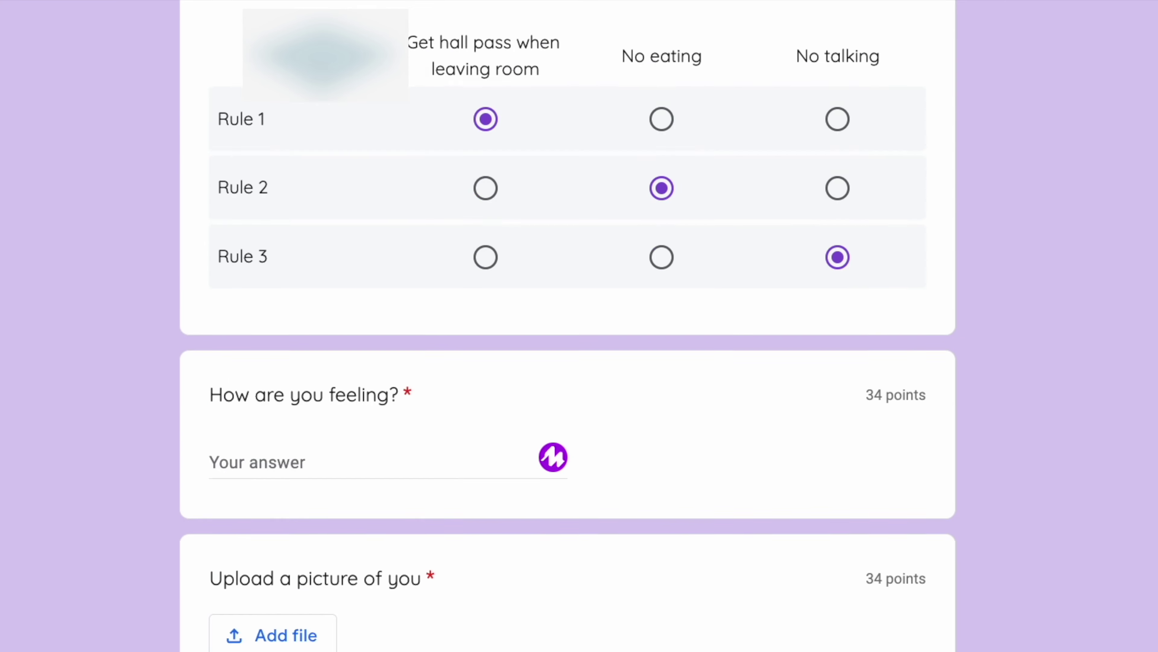
scroll(567, 326, down, 12)
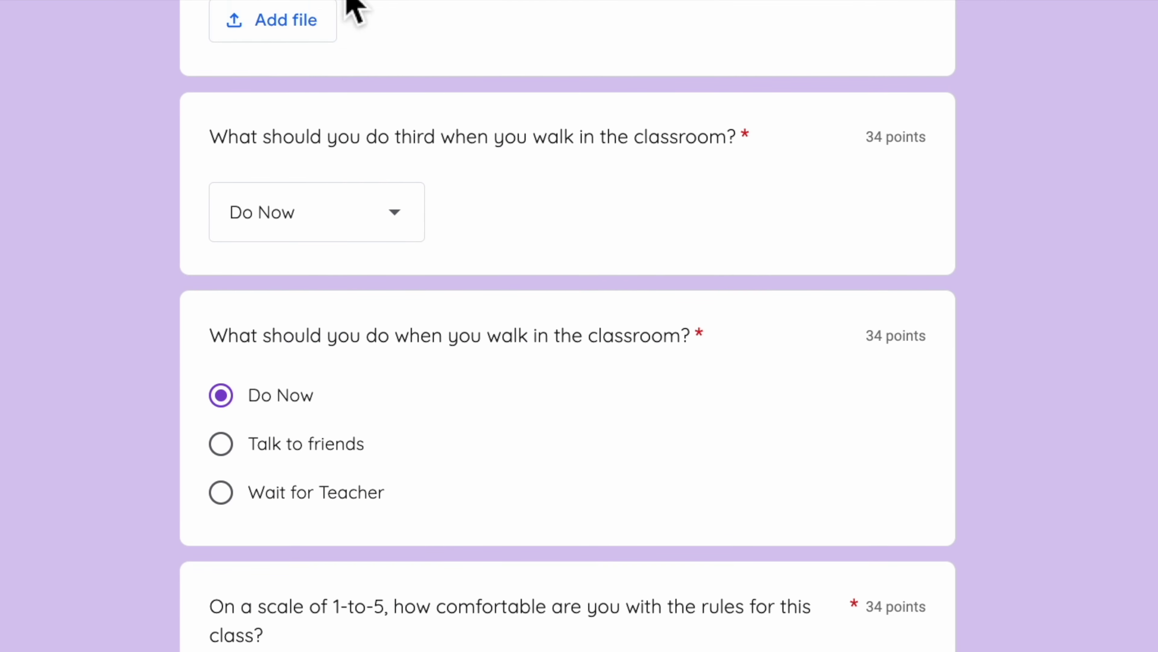
click(319, 22)
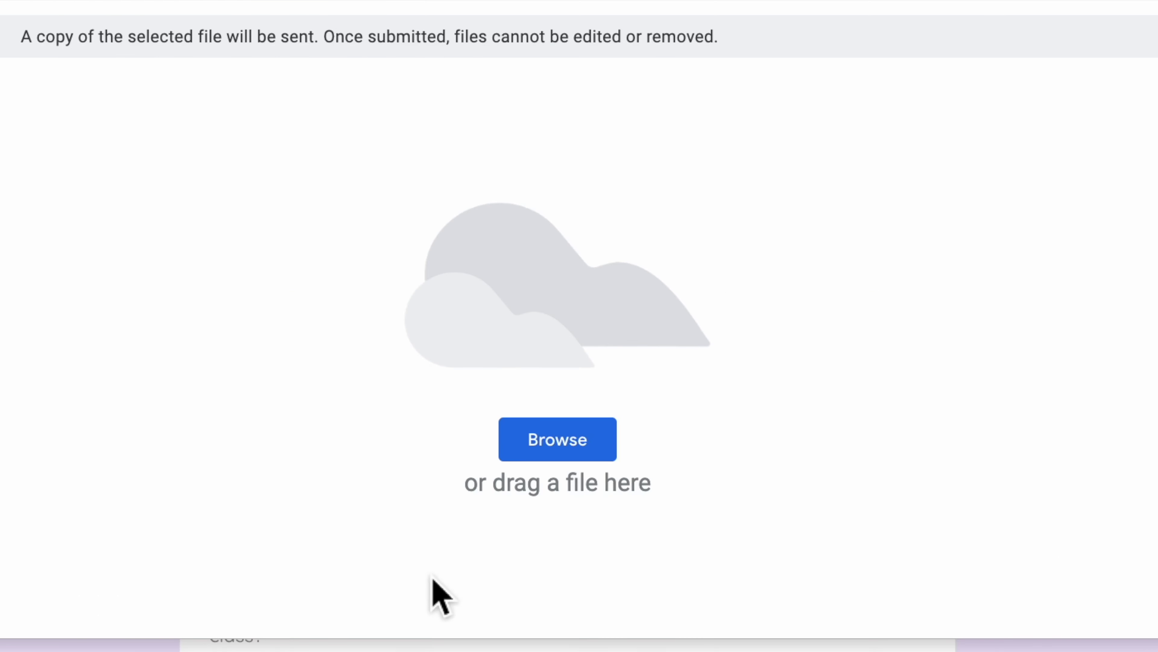
Step: Try to upload Untitled design.gif as the picture, and upload me and kk.jpg in its place
click(578, 441)
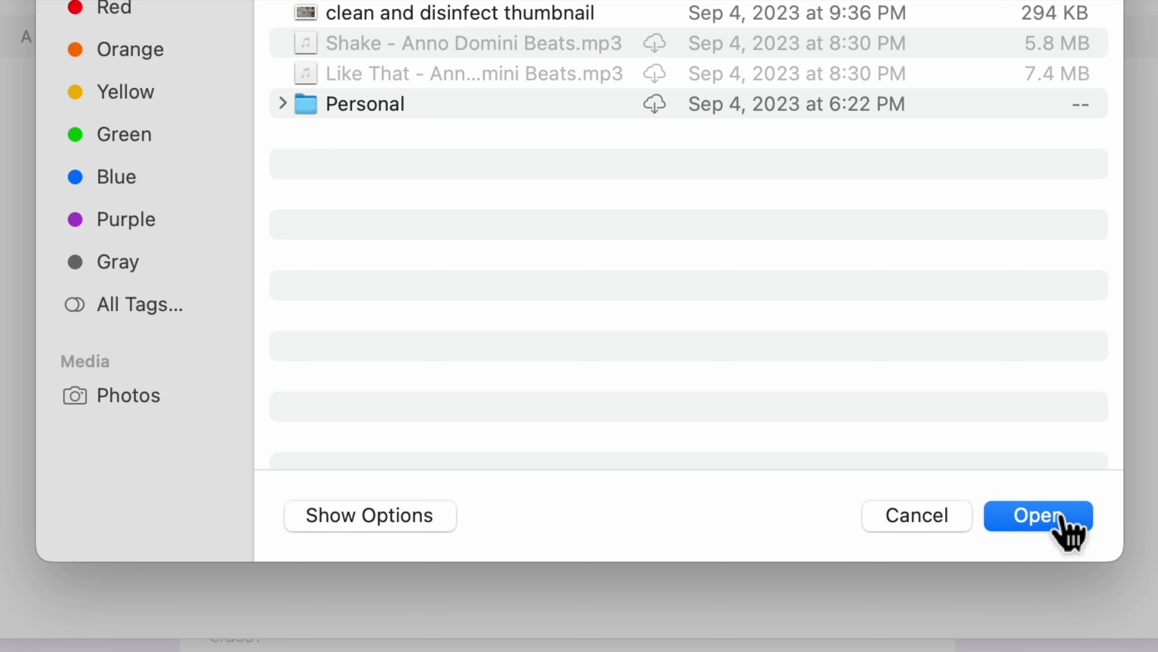
click(1054, 517)
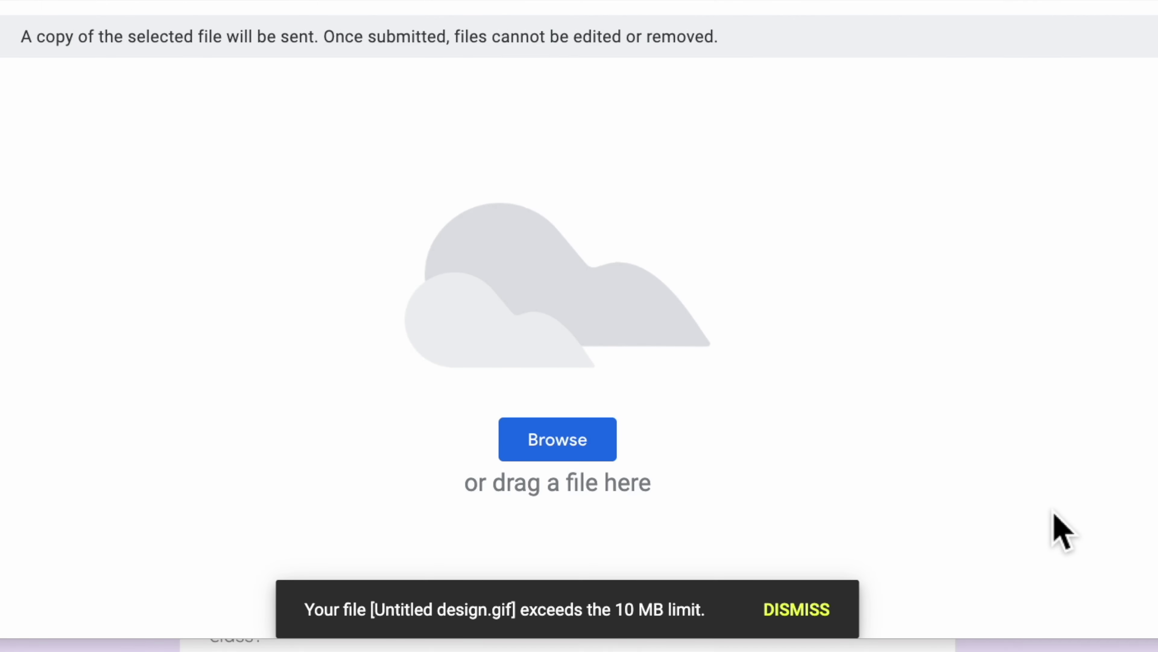
click(603, 453)
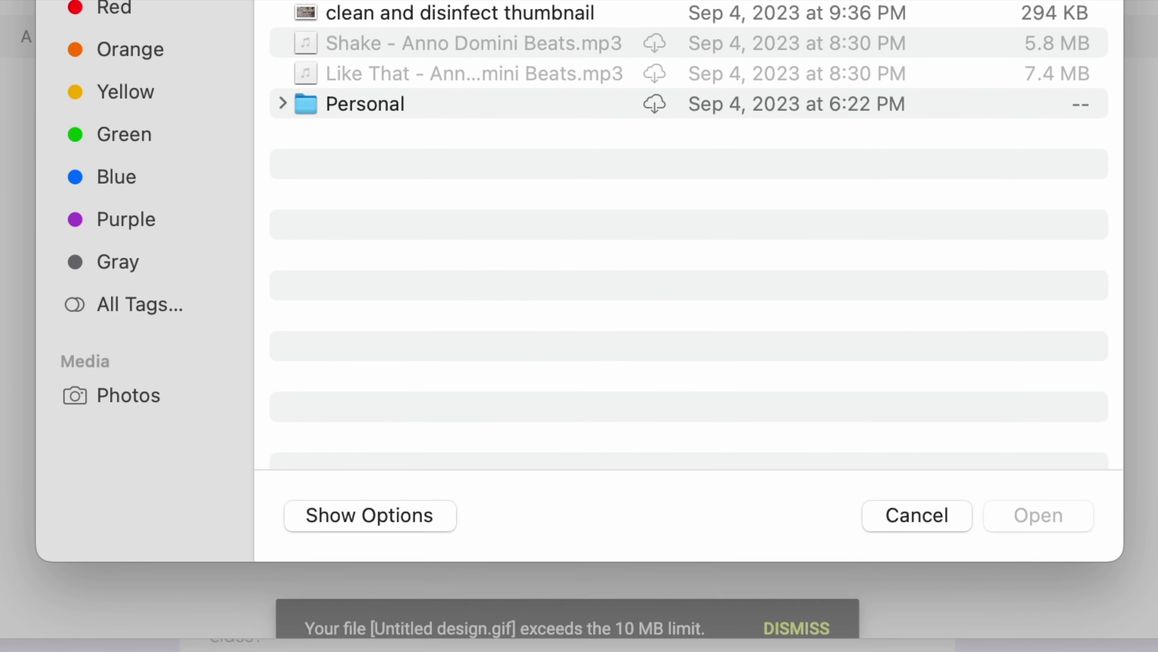
click(365, 111)
double_click(366, 112)
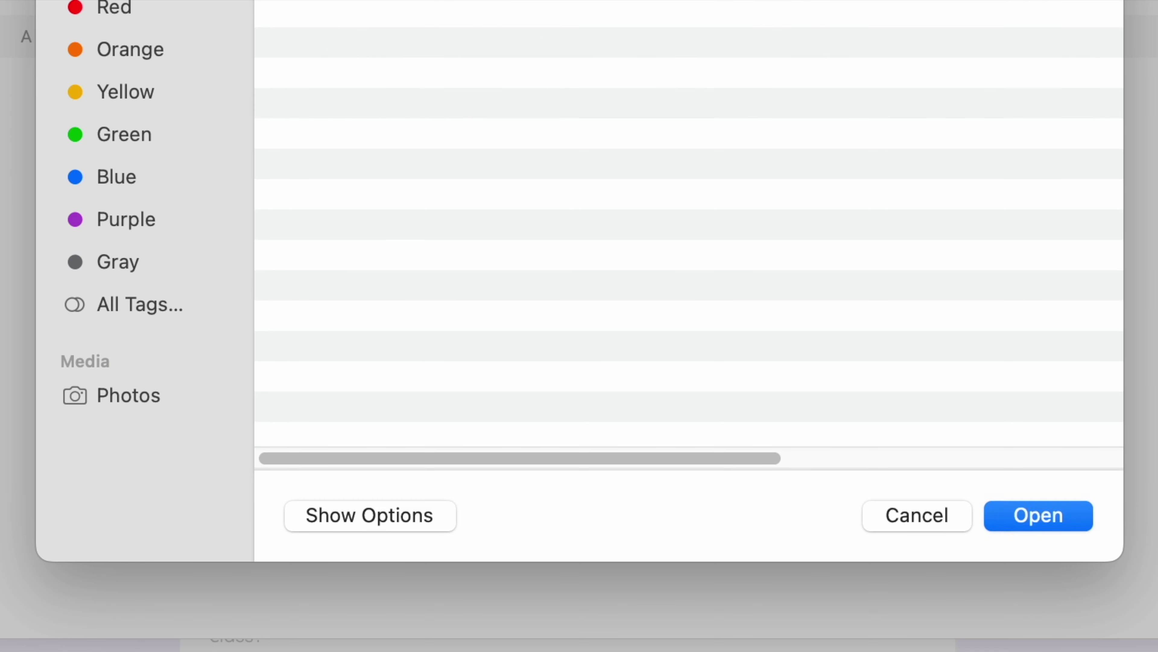
key(Return)
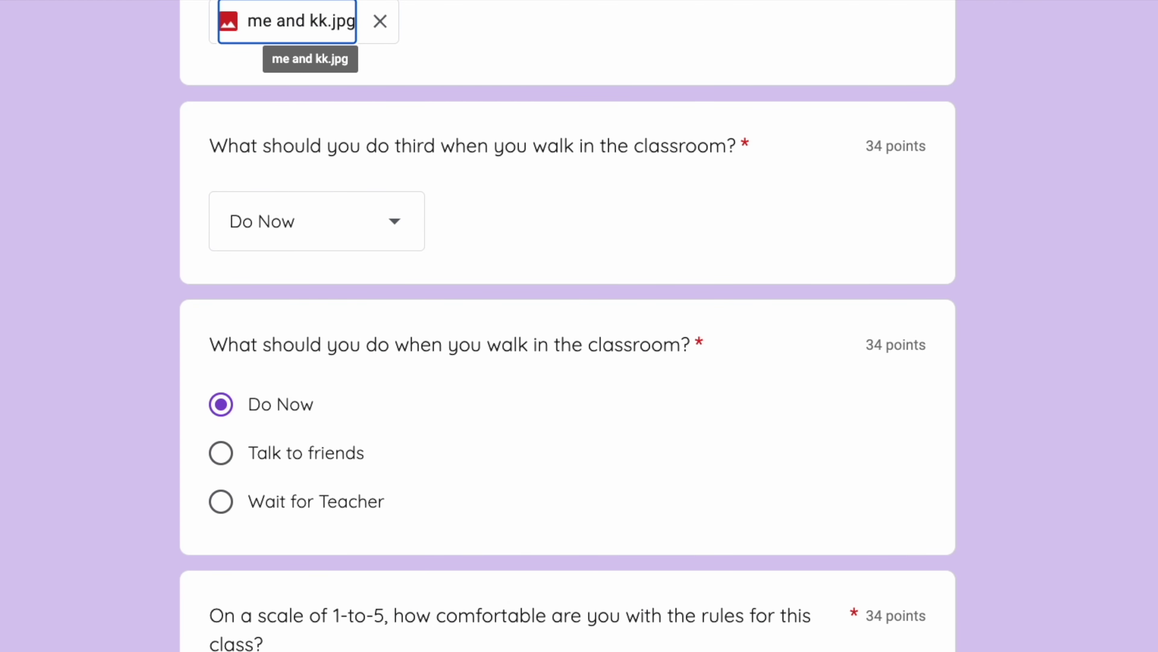
Step: Answer "Fine" to the required question "How are you feeling?" and submit the quiz response
scroll(568, 325, down, 10)
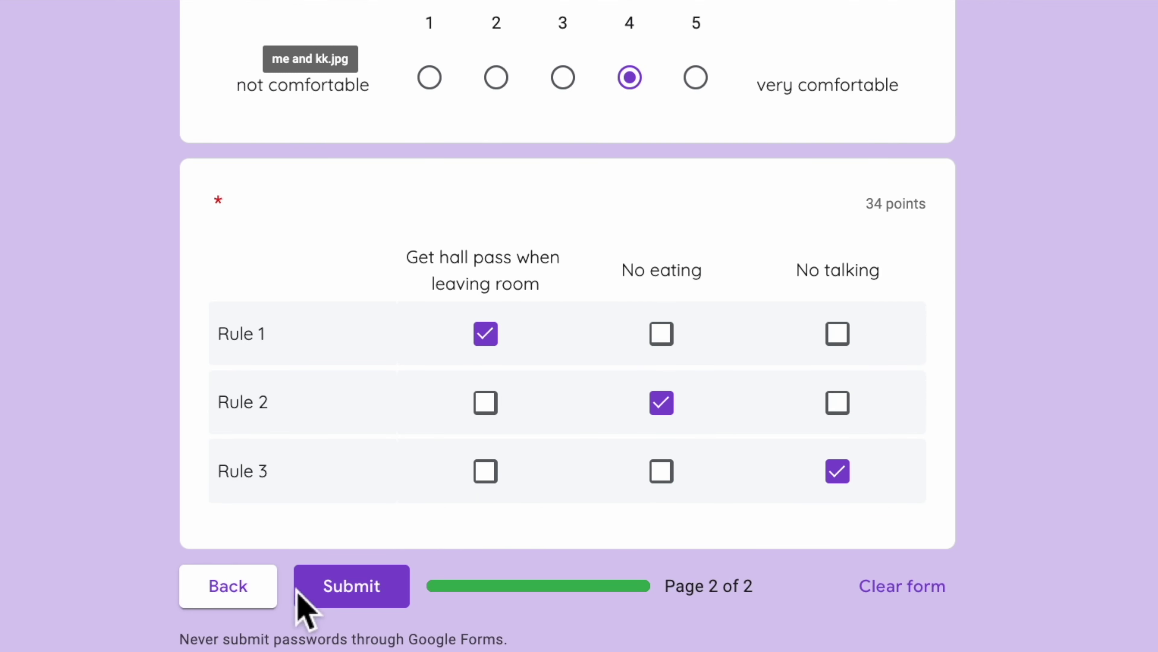
click(363, 602)
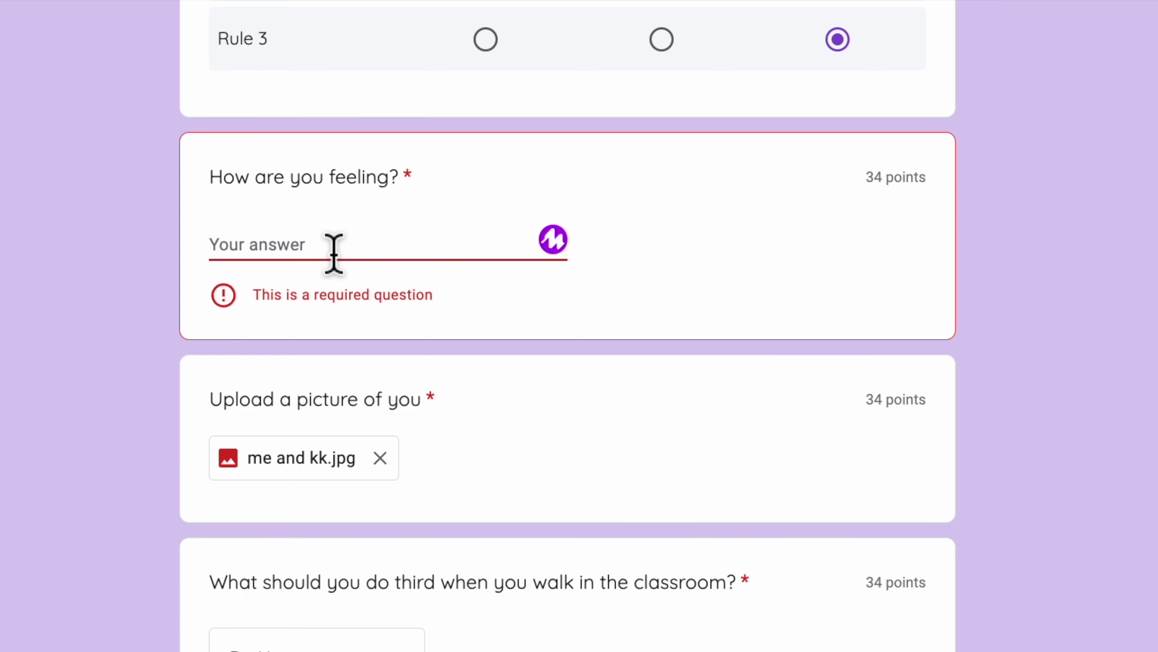
text(Fine)
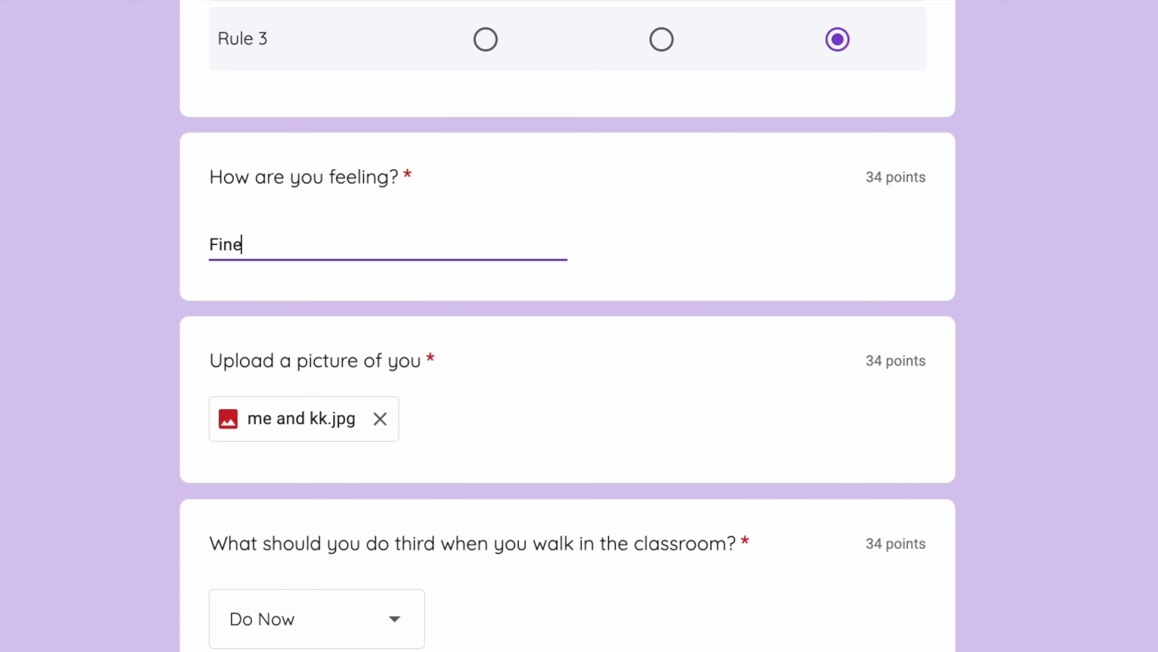
scroll(567, 326, down, 10)
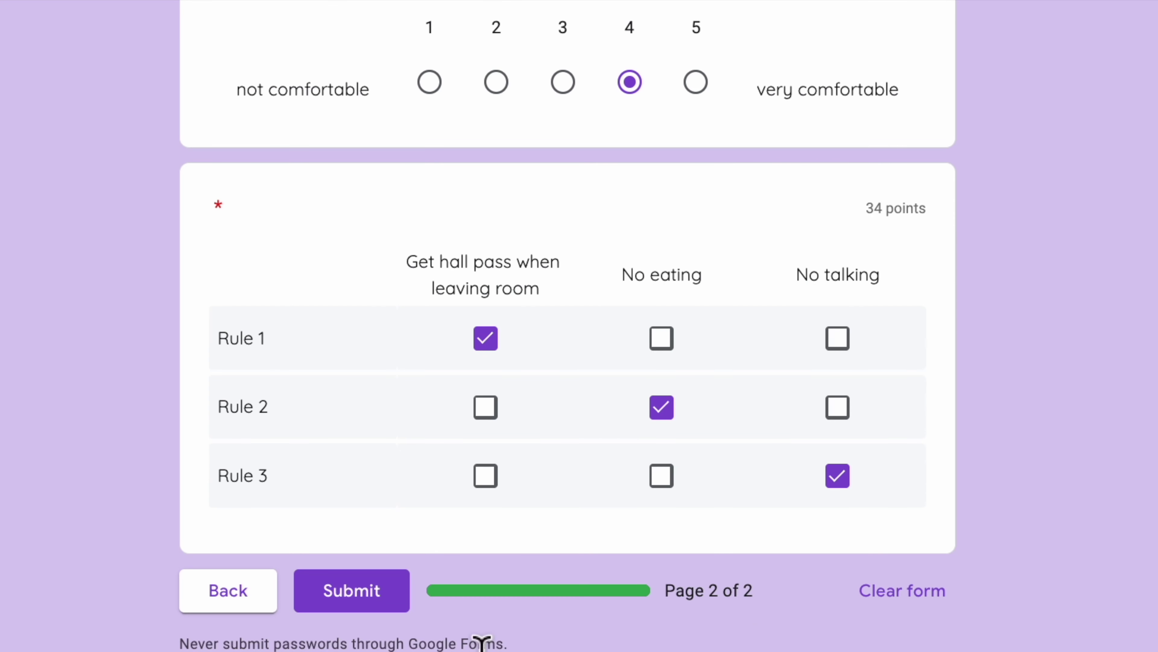
click(392, 598)
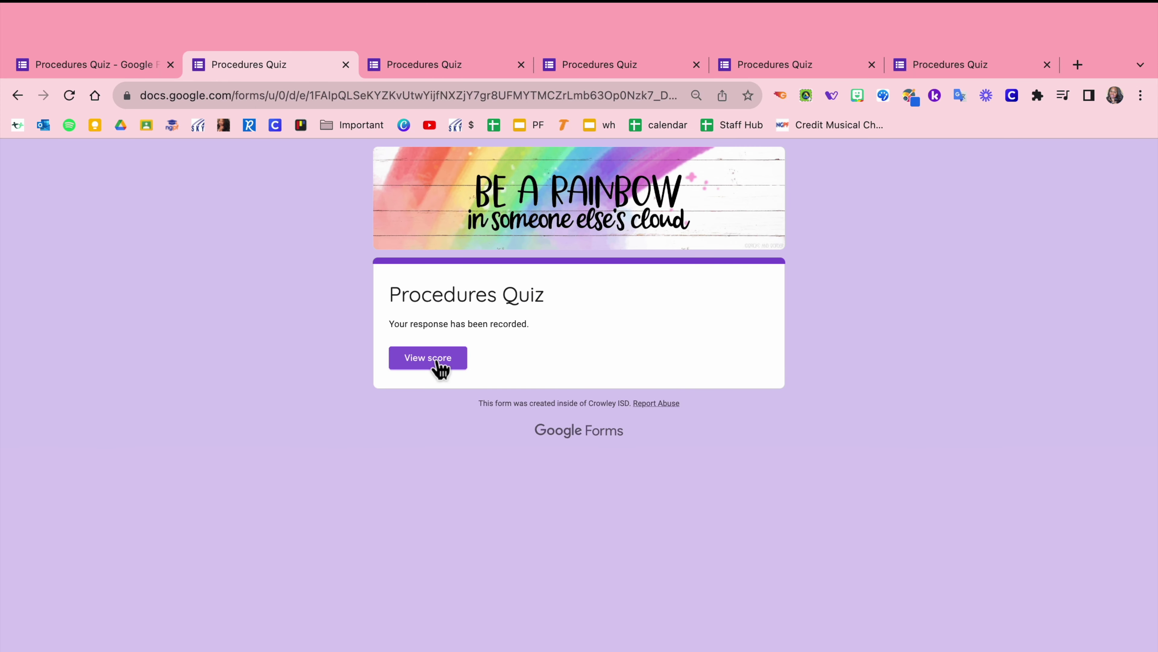
Step: View the score of the submitted response and review the points given for each question
click(438, 363)
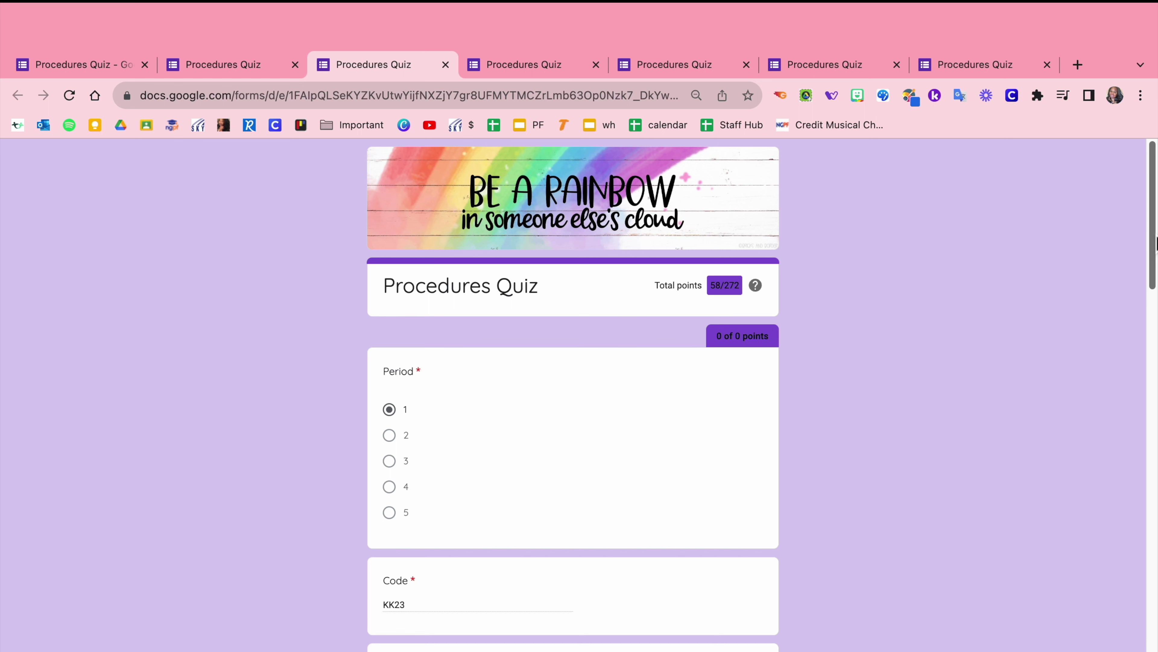
drag(1155, 241, 1088, 453)
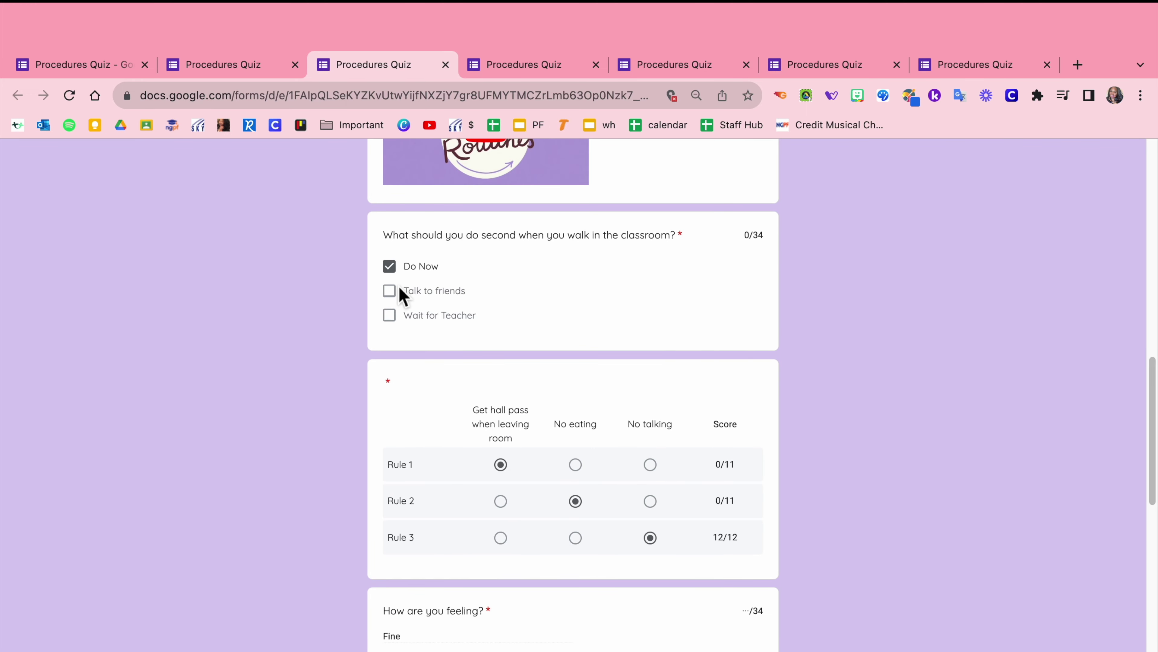
scroll(667, 530, down, 3)
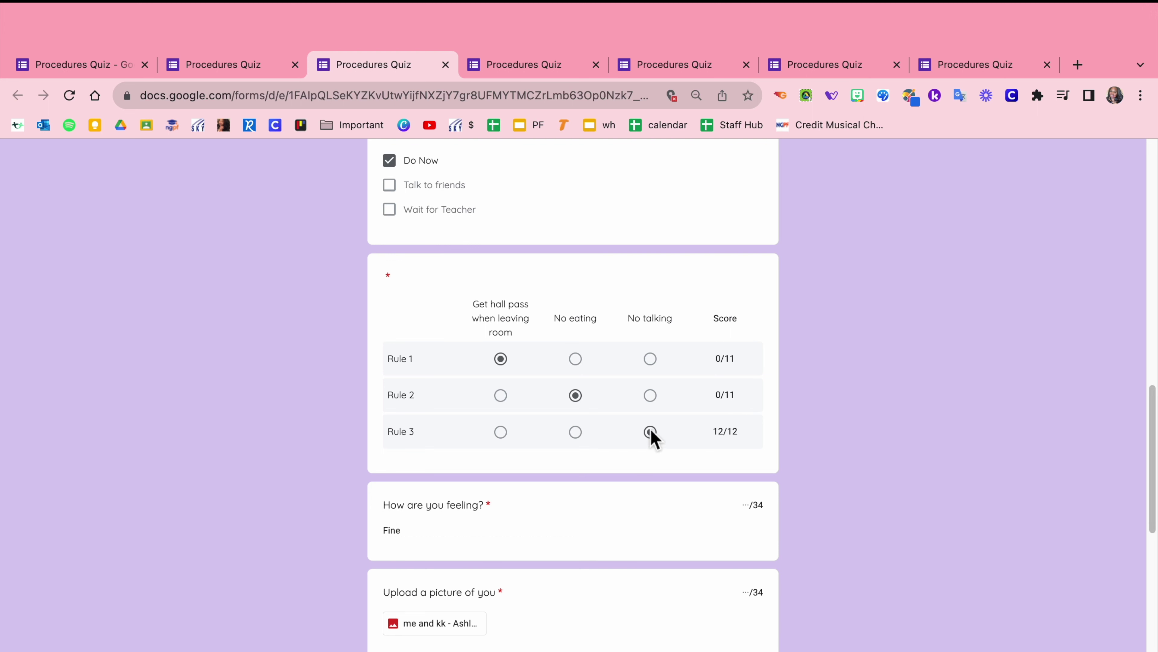
drag(1152, 457, 1146, 641)
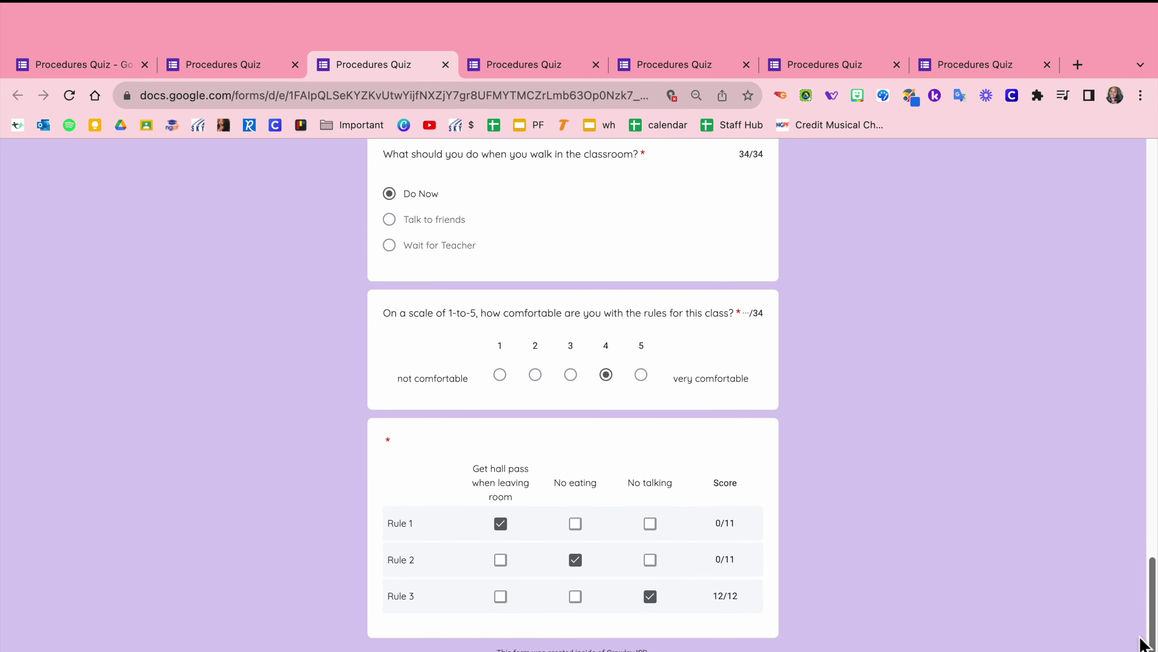
Step: Return to the form editor and switch the Required setting of "Upload a picture of you" off and on again
click(113, 73)
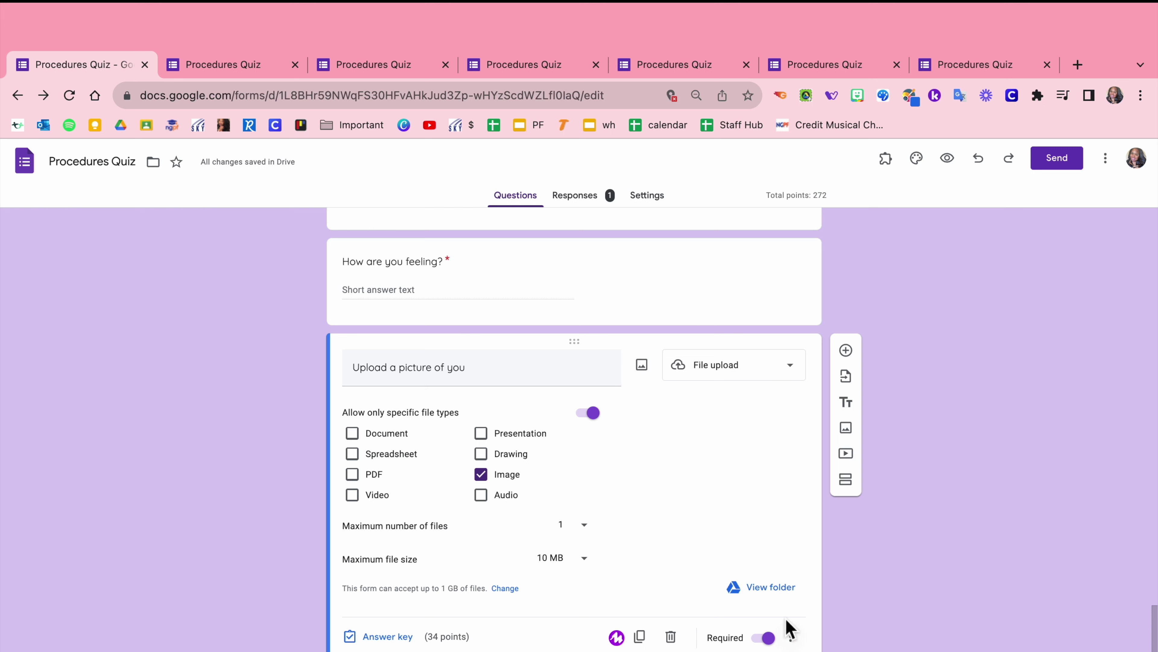
click(774, 644)
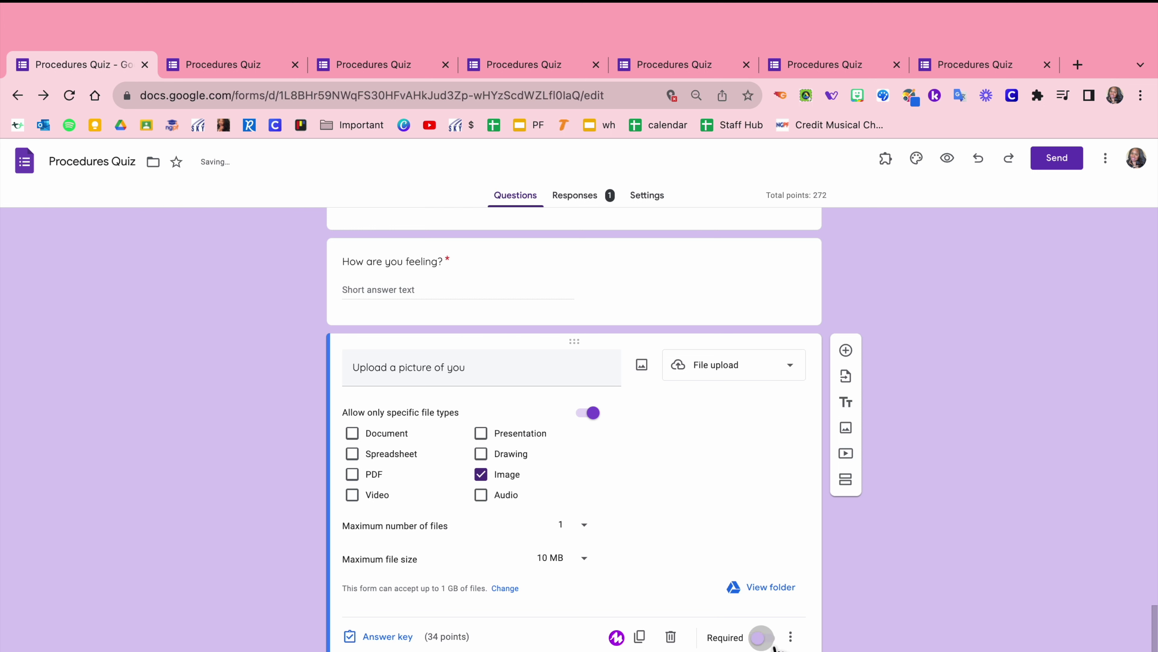
click(766, 645)
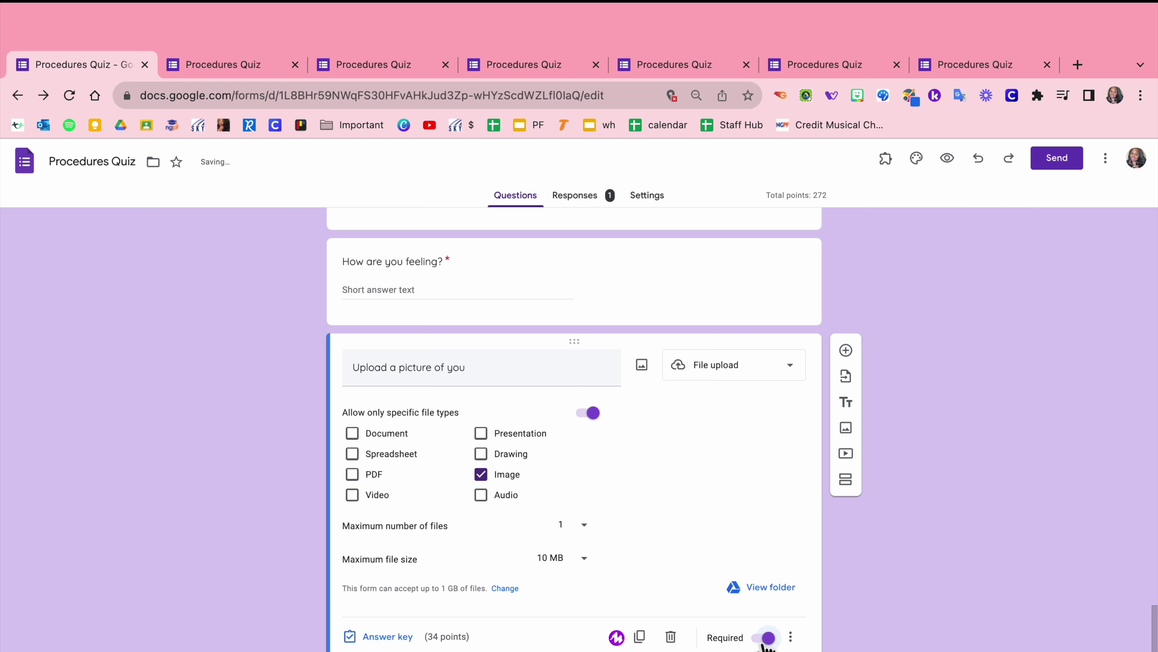
Step: Open the answer key of "What should you do when you walk in the classroom?" and start adding answer feedback
click(675, 203)
click(525, 201)
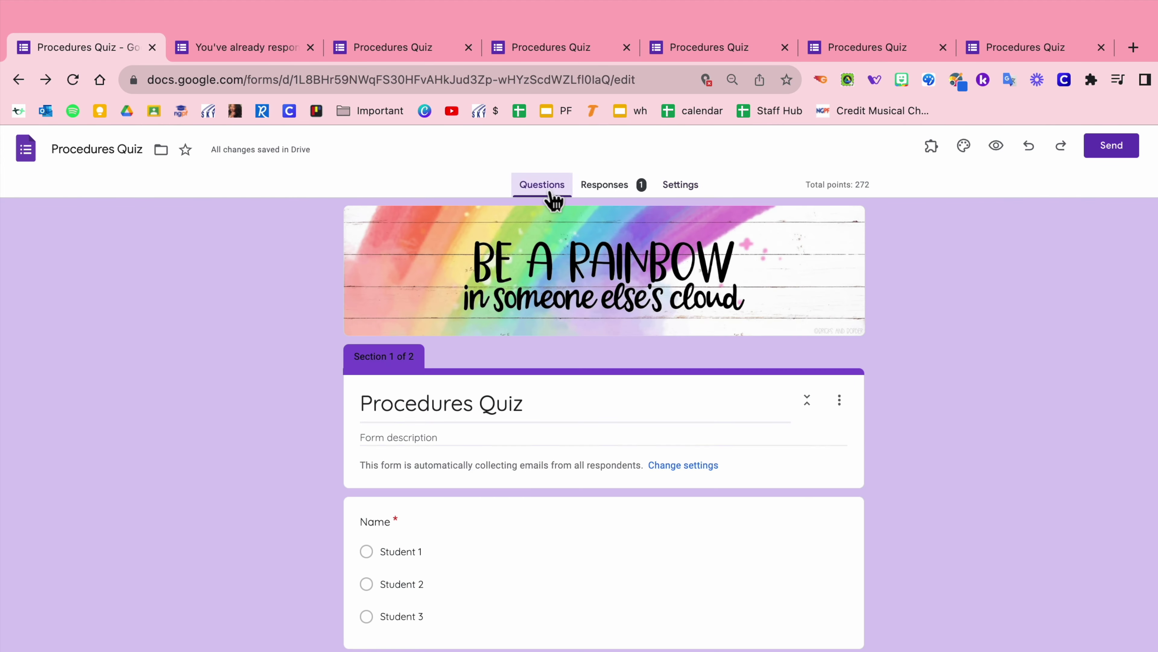
scroll(602, 425, down, 15)
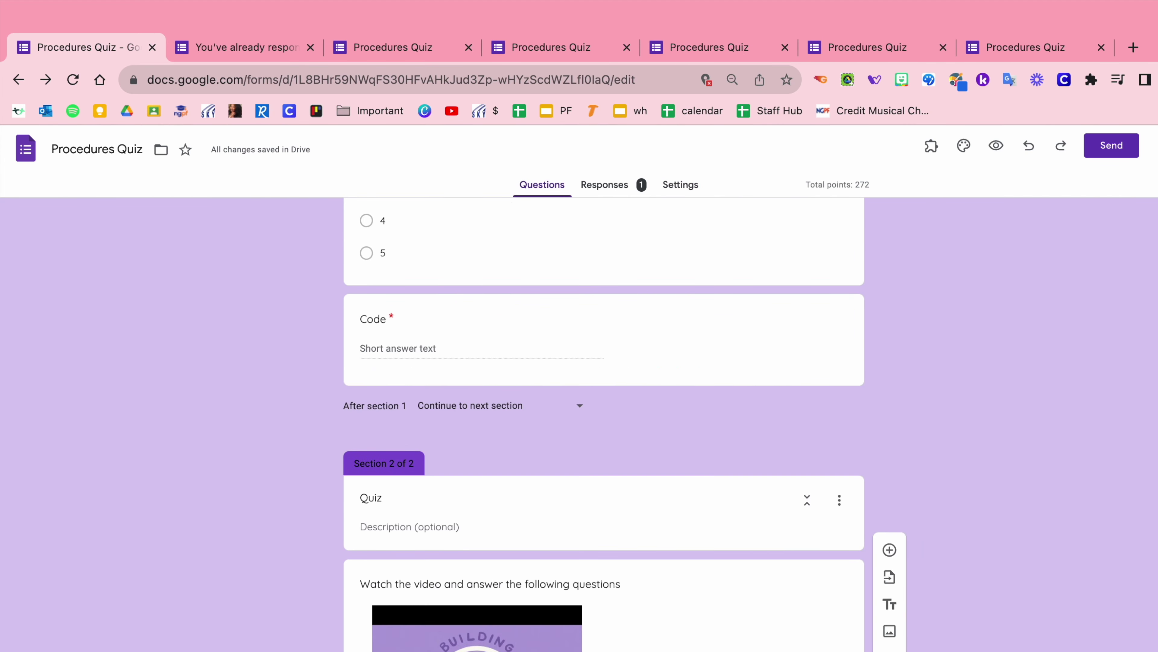
scroll(574, 383, up, 2)
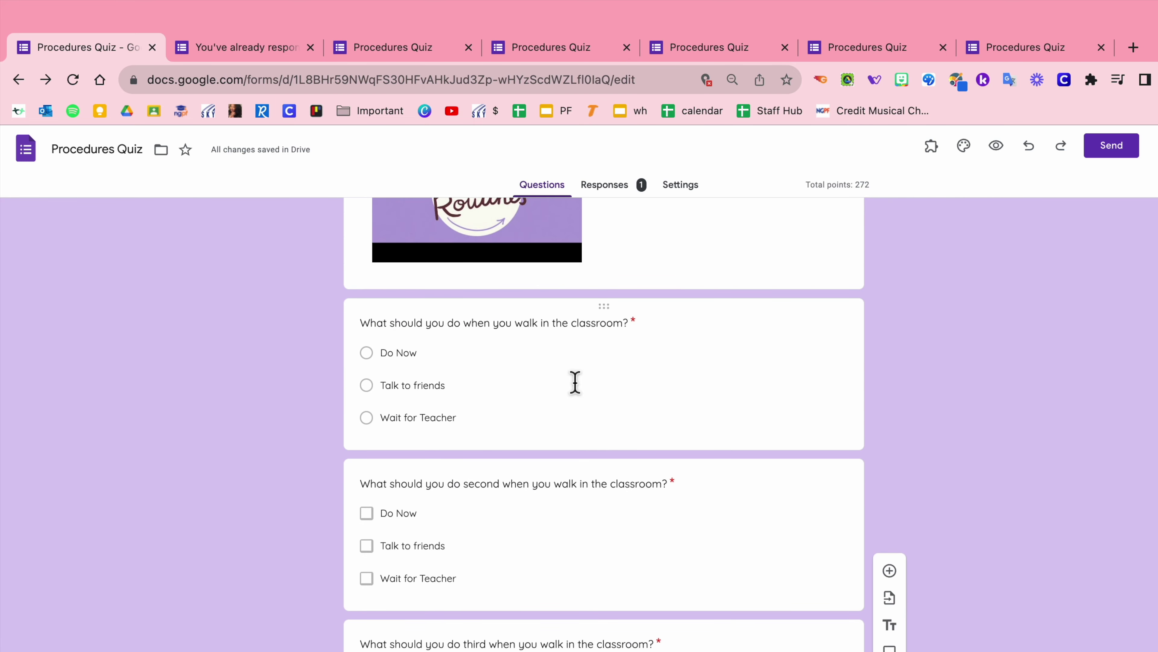
click(559, 422)
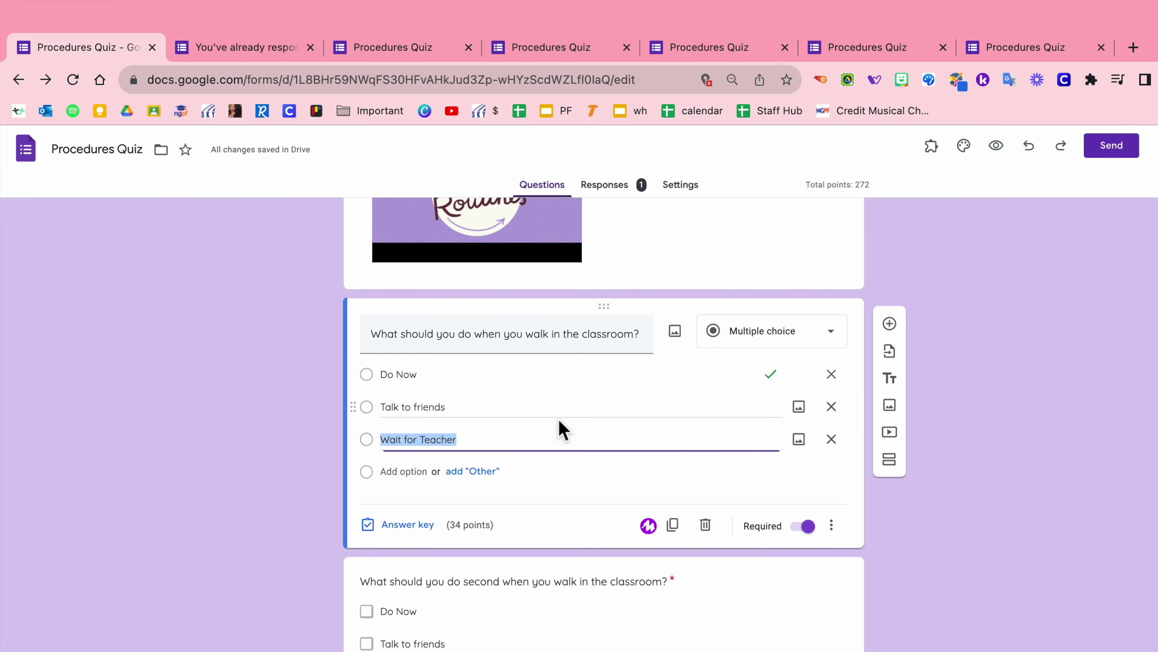
click(416, 528)
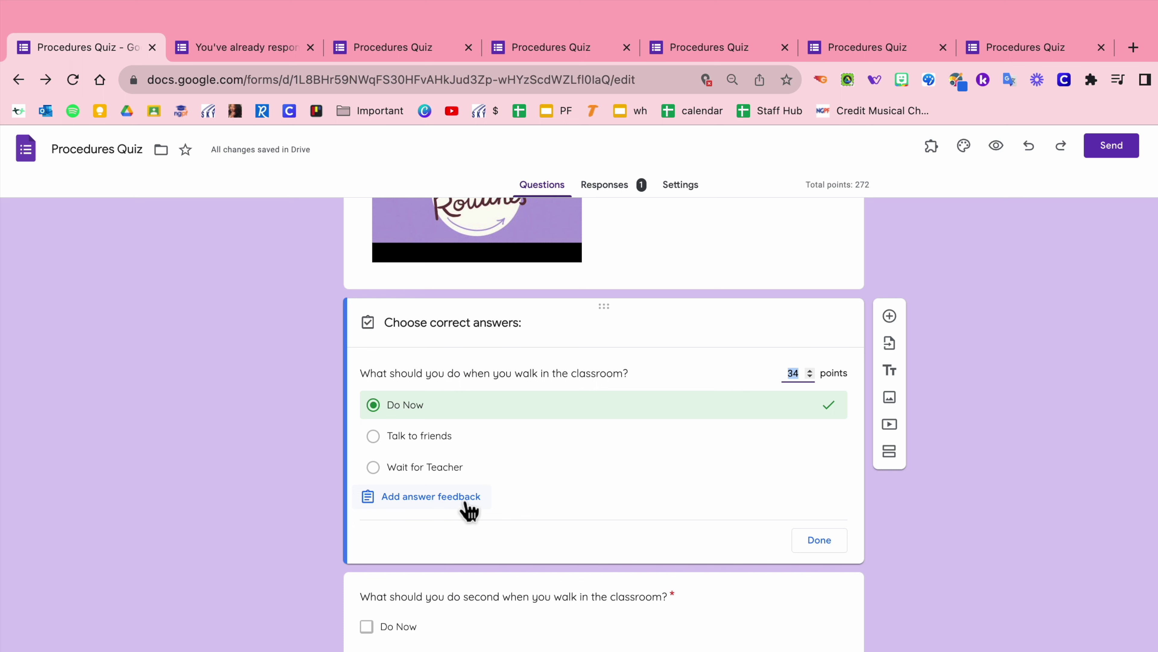
click(447, 510)
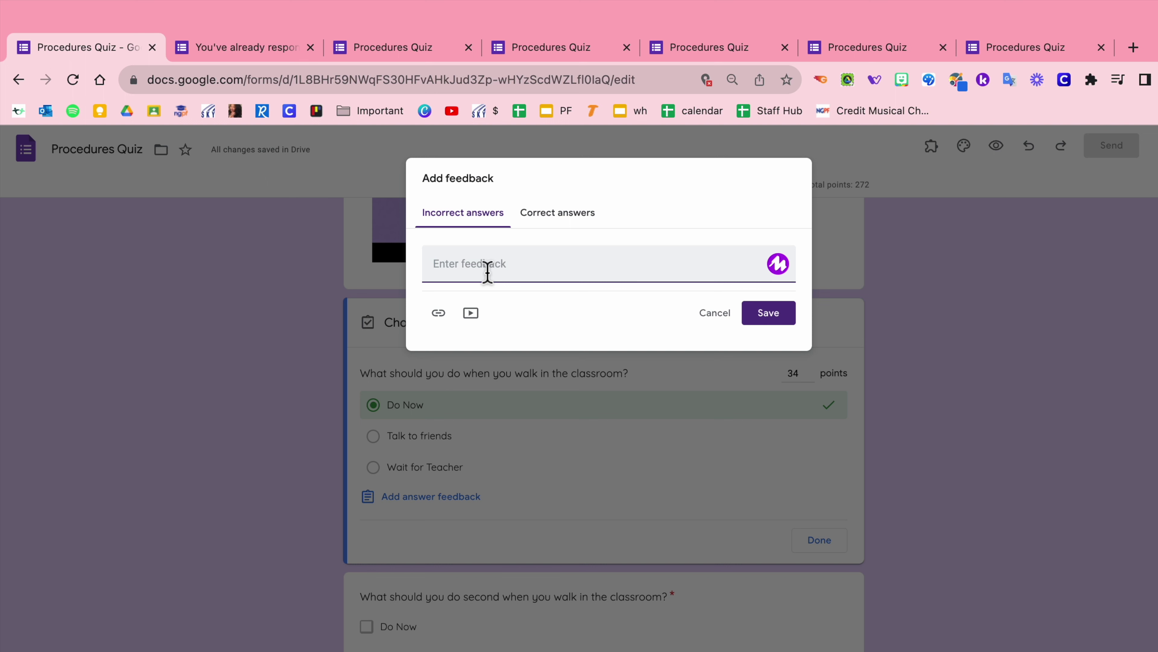
Step: Enter "check the syllabus, page 1" as feedback for incorrect answers and clear the text again
text(check the syllabus, page 1)
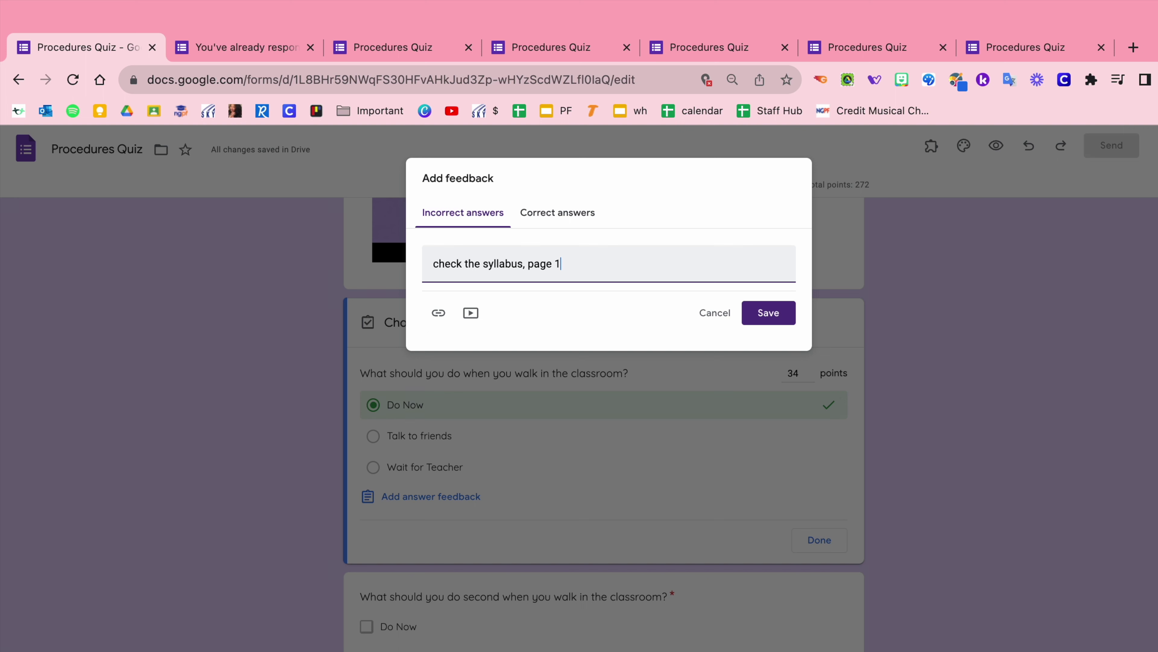
triple_click(480, 269)
key(BackSpace)
Step: Search YouTube for "procedures classroom" and attach the Building Strong Foundations video as feedback for incorrect answers
click(472, 314)
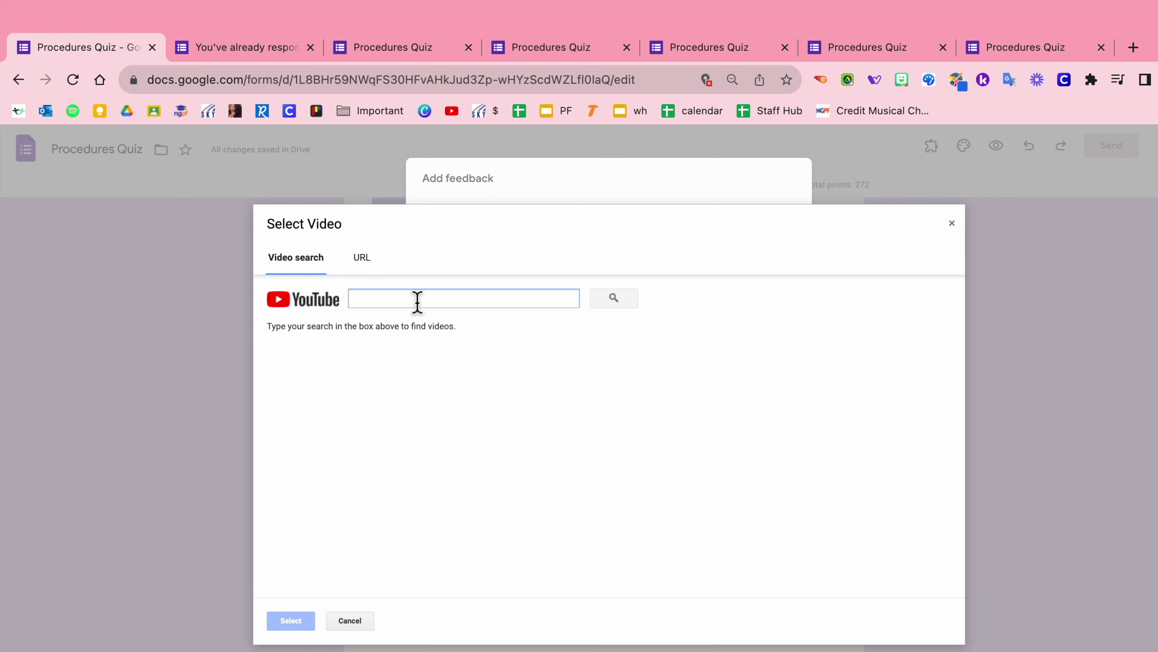
text(procedures)
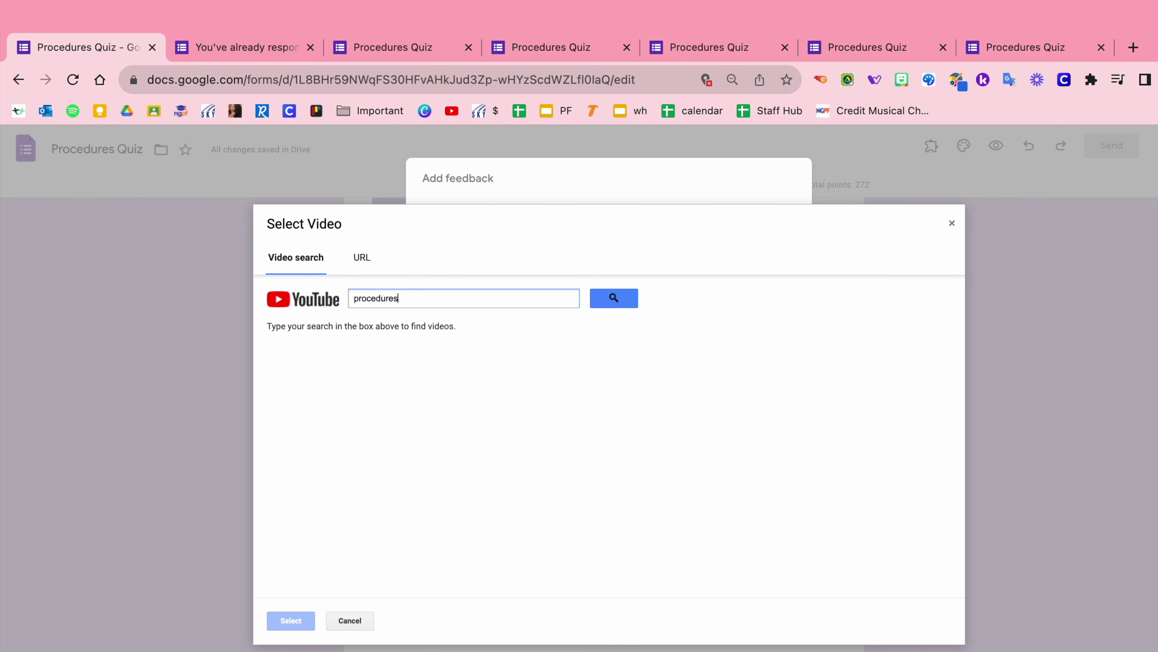
text( classroom)
key(Return)
double_click(371, 361)
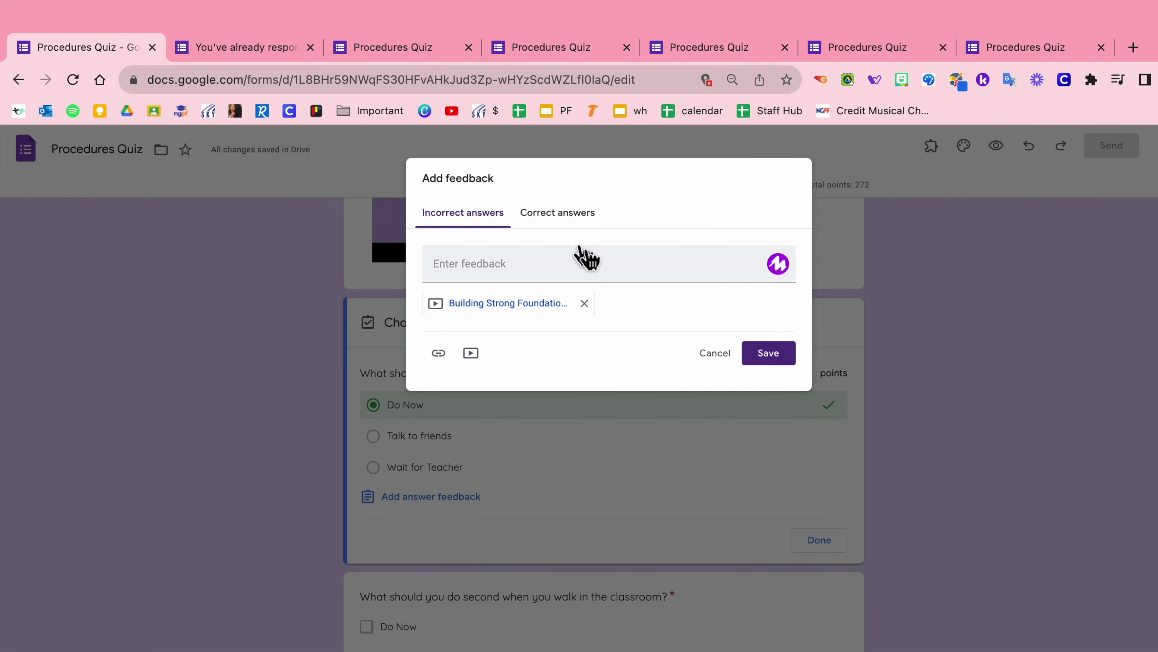
Step: Add "Great Job!" as feedback for correct answers to the walk-in question and save the answer feedback
click(560, 218)
click(488, 265)
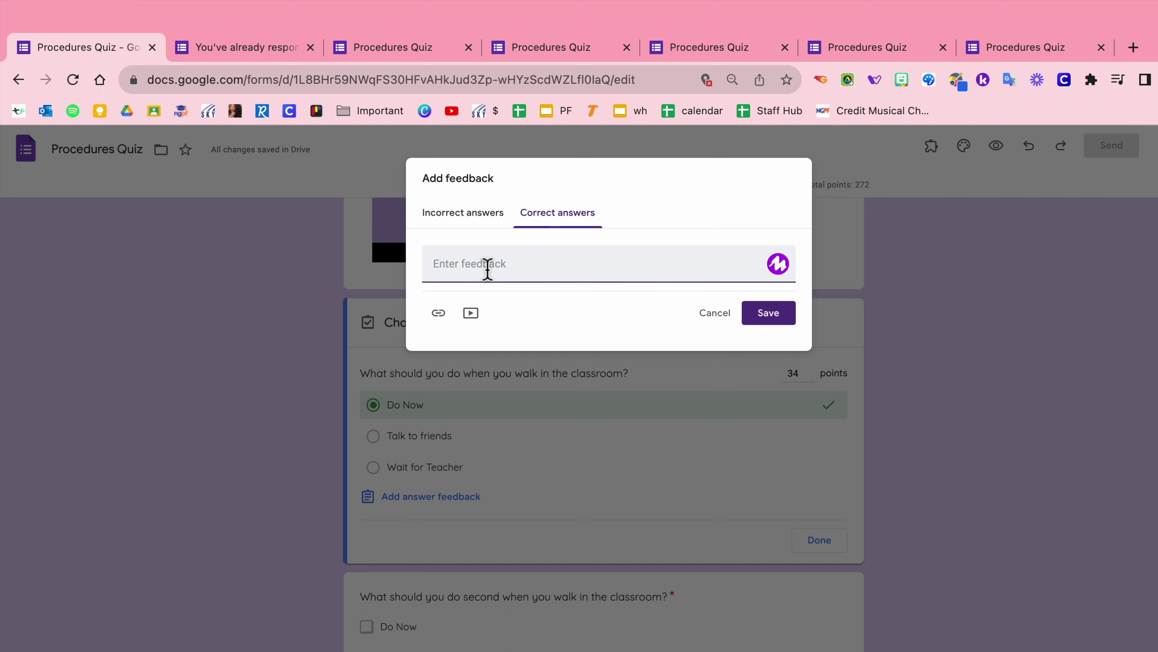
text(Great Job!)
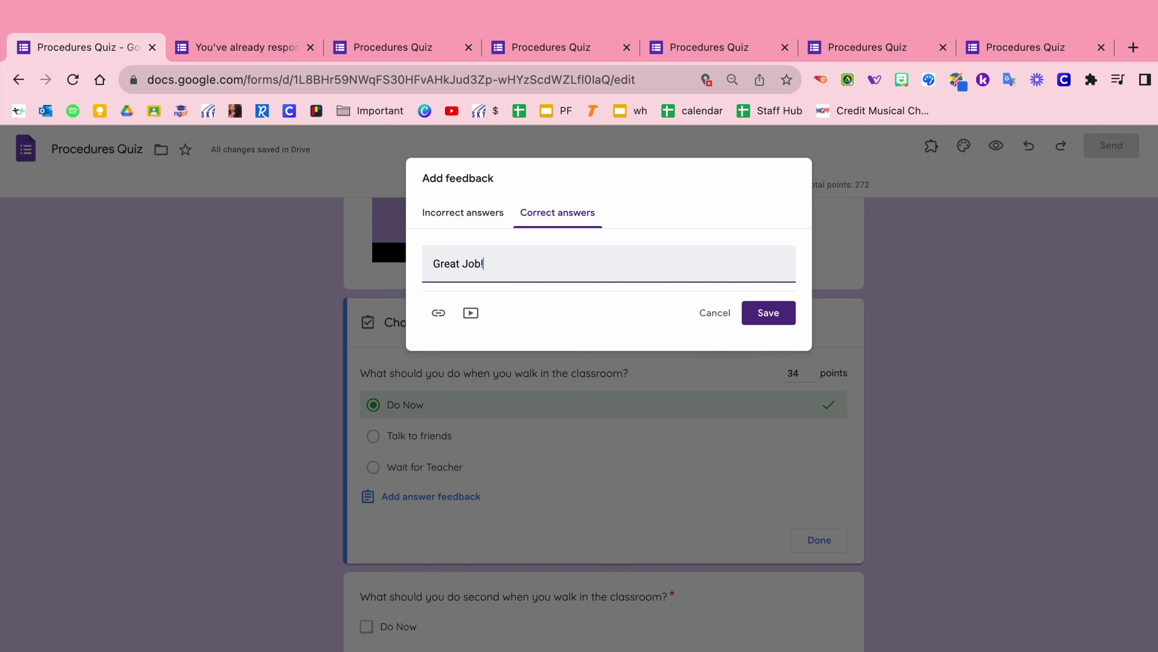
click(783, 316)
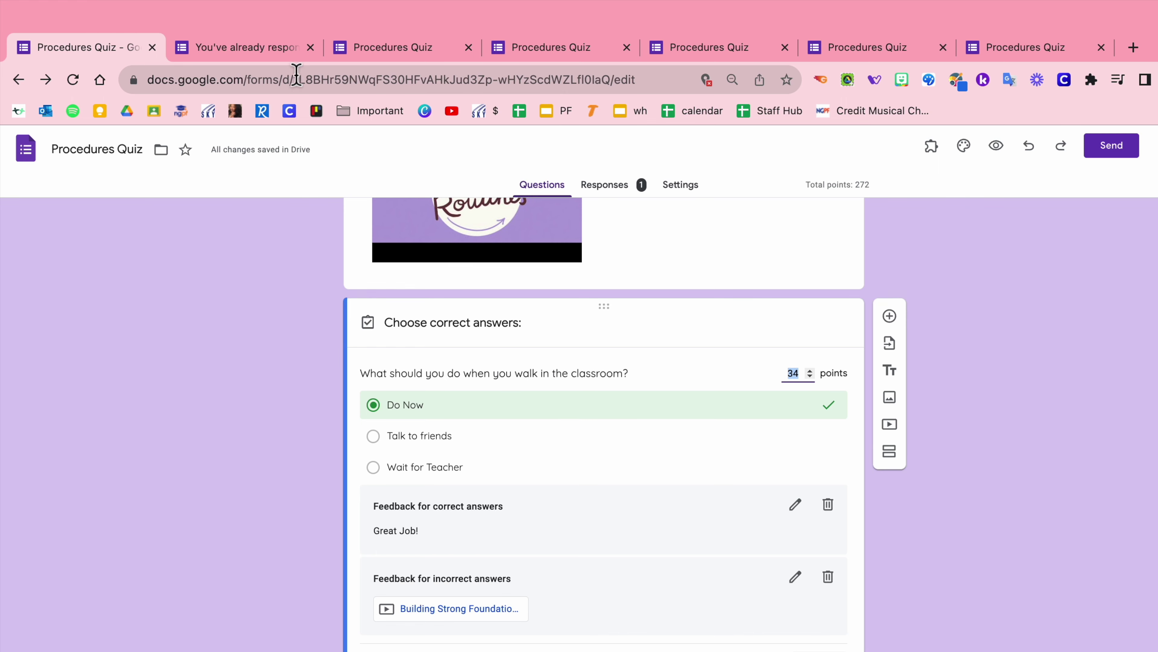
Step: Set the quiz to release grades immediately after each submission
click(265, 57)
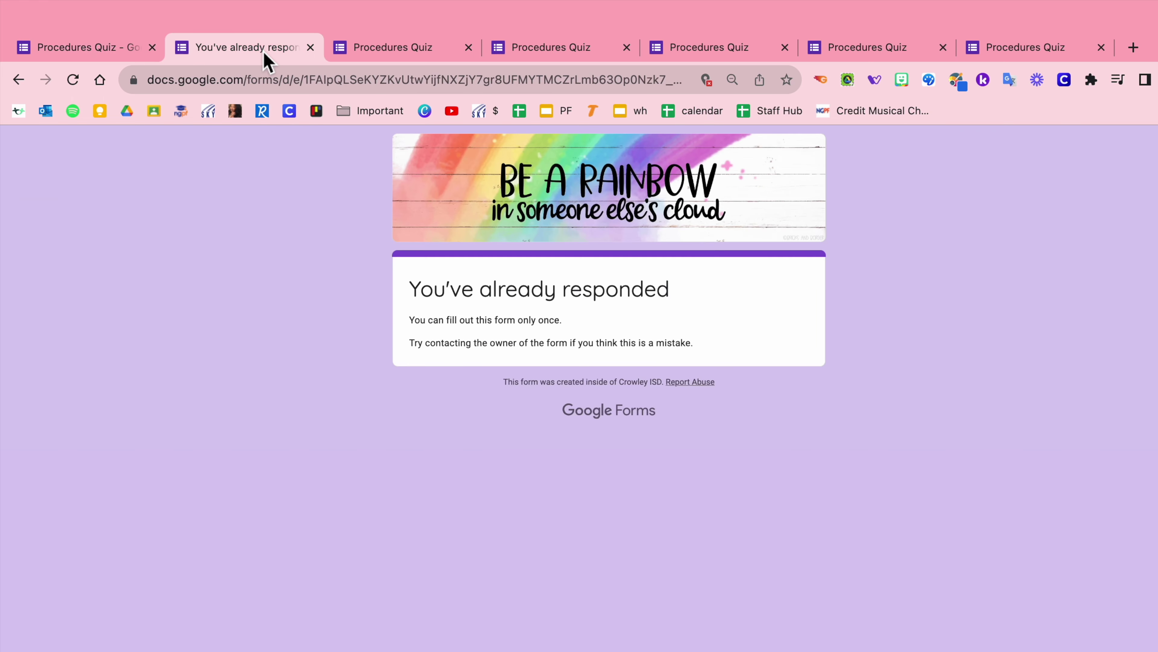
click(102, 64)
click(686, 187)
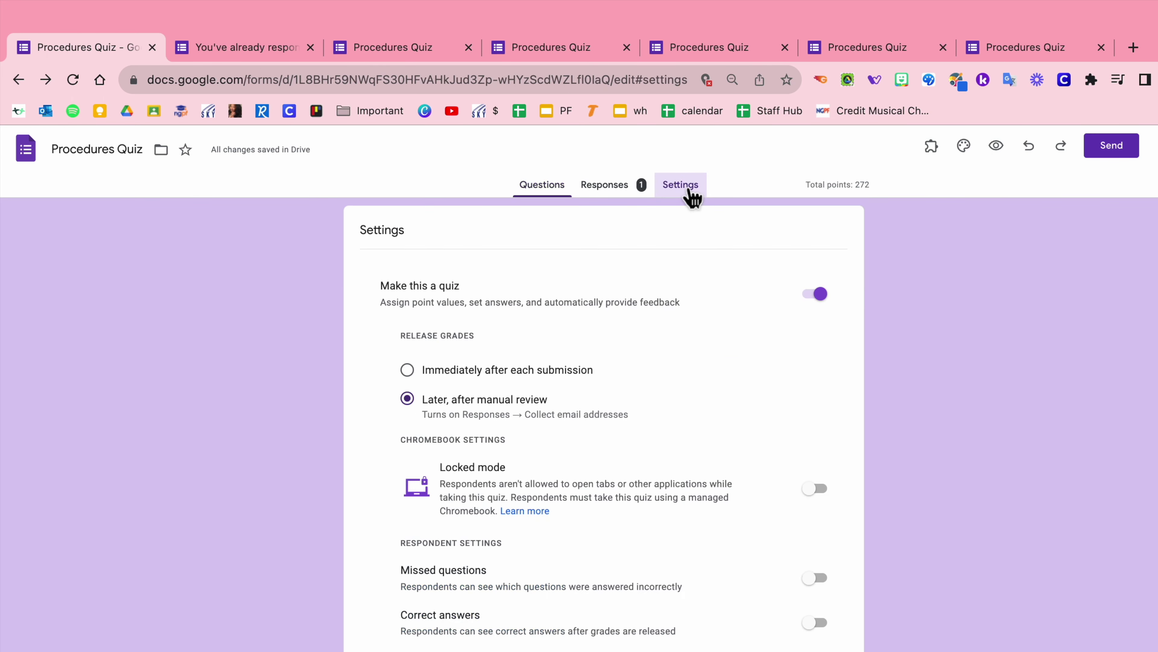
click(407, 369)
Step: View the score of the submitted test response and examine the question scores and answer feedback
click(258, 50)
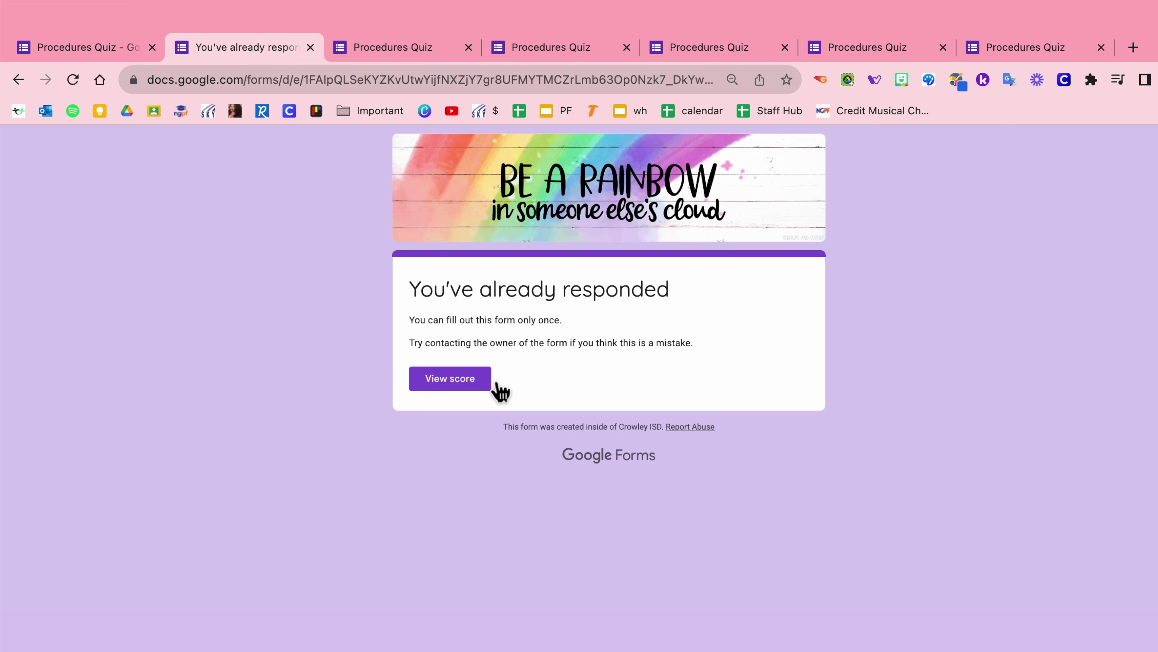
click(472, 383)
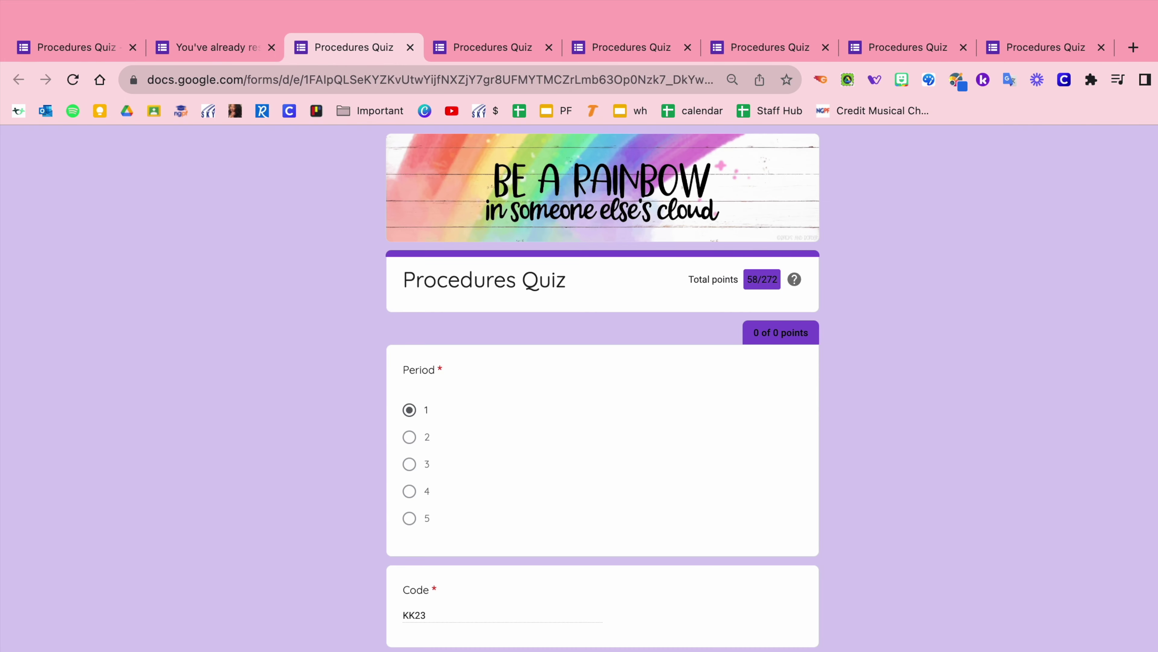
scroll(602, 388, down, 20)
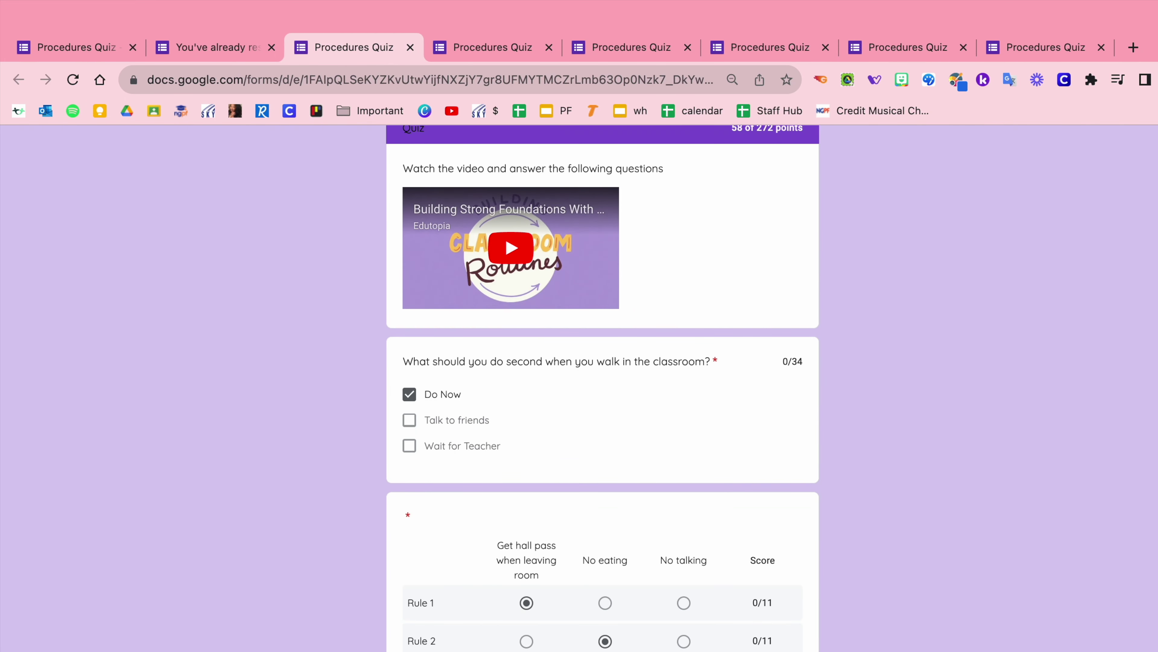
scroll(602, 388, down, 12)
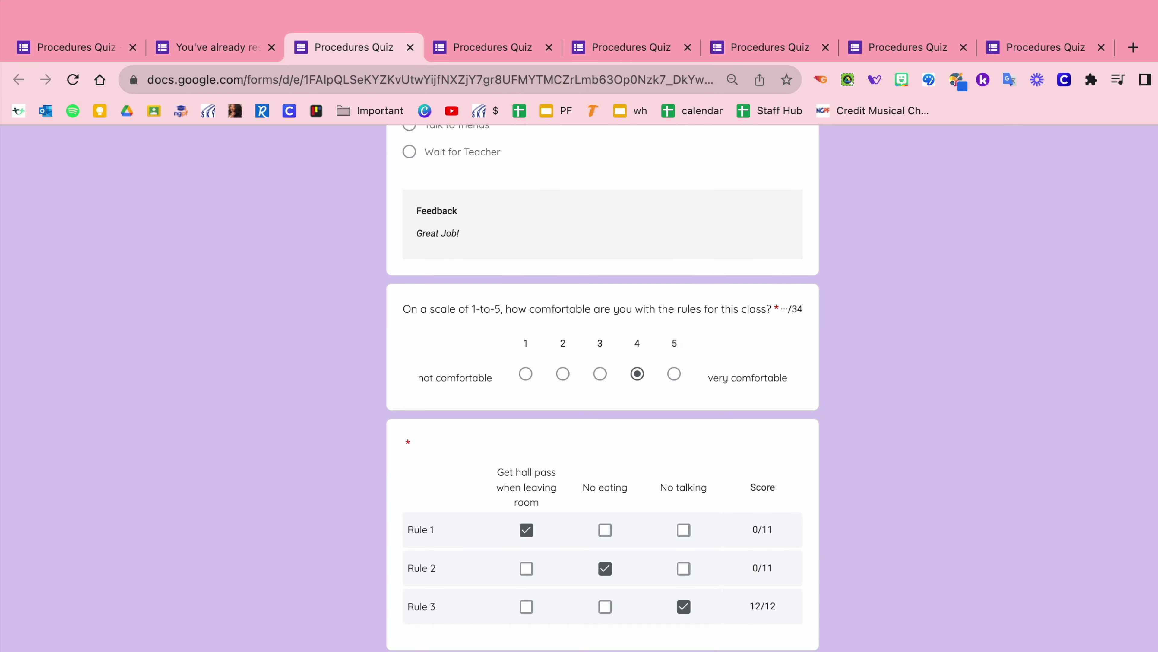
scroll(1145, 556, up, 5)
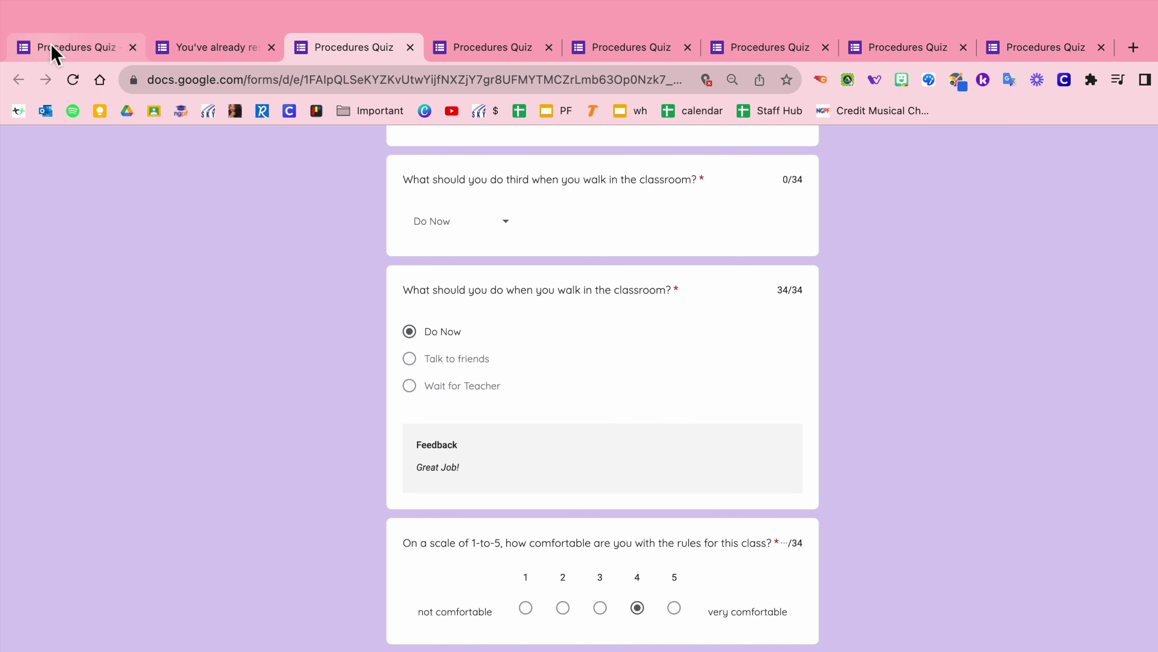
Step: Return to the form editor, look at the form's sending options and close them without sending
click(54, 53)
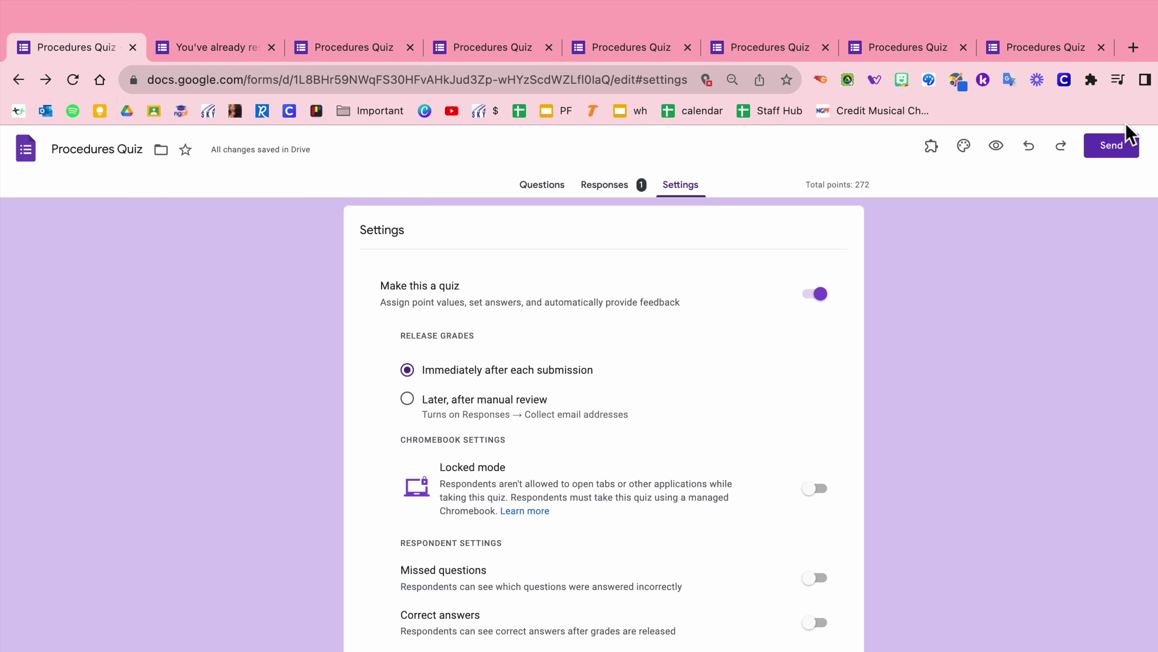
click(1131, 160)
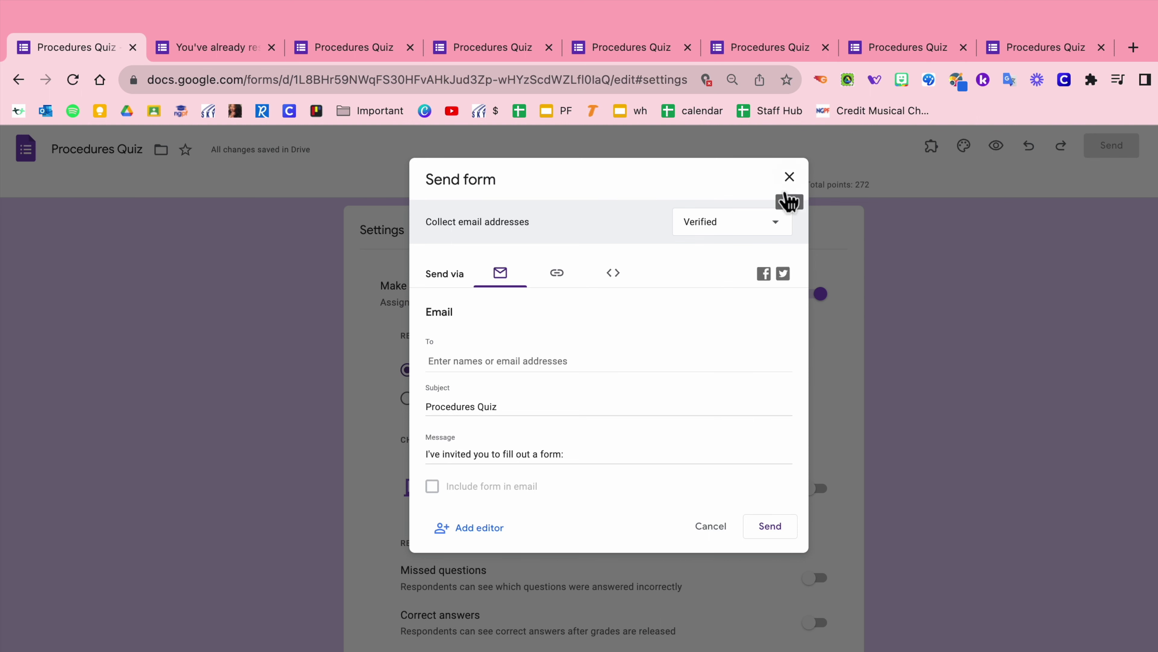
click(789, 178)
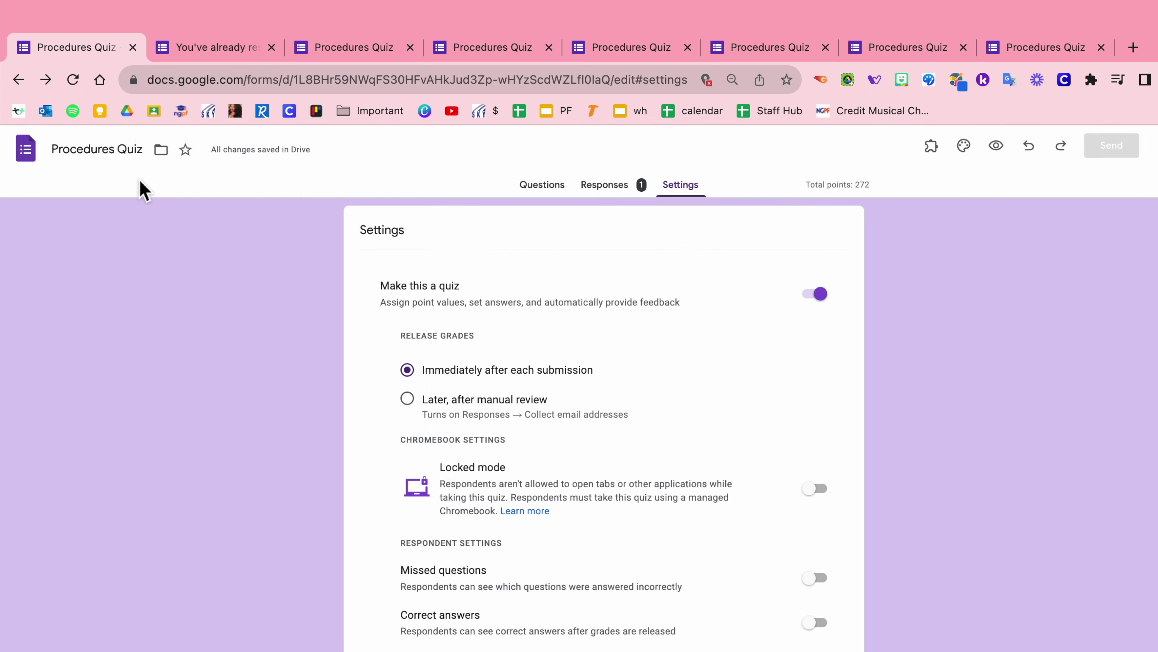
Step: Switch to Google Classroom, open the classwork of the Personal Finance-1 class and create a new assignment
click(154, 111)
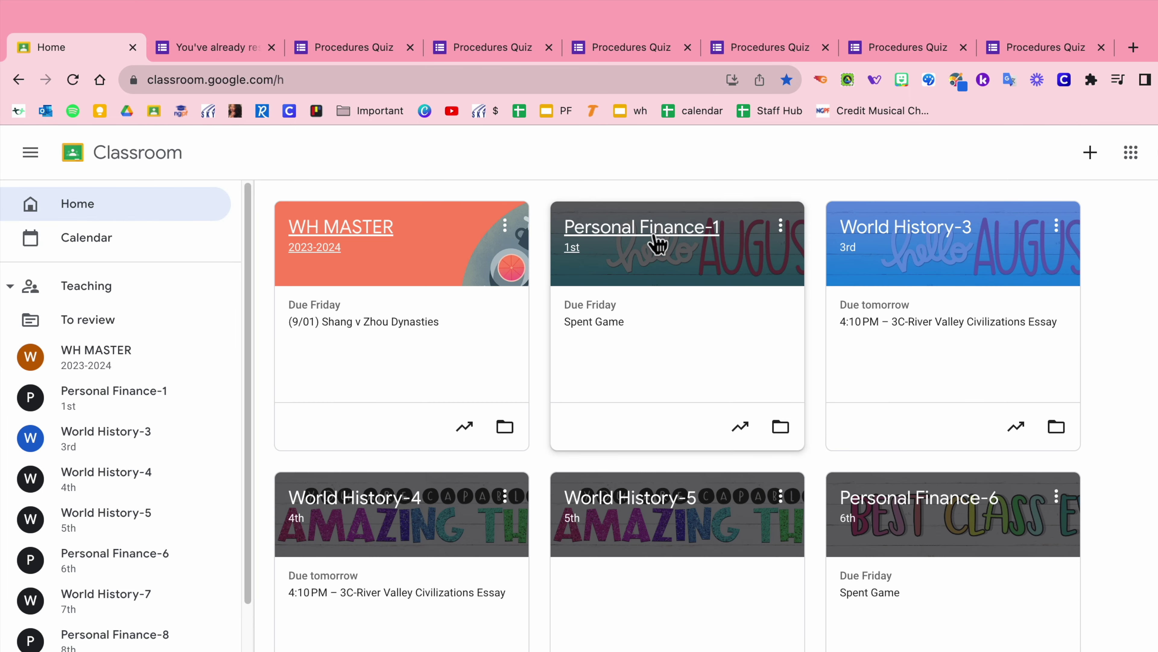
click(658, 243)
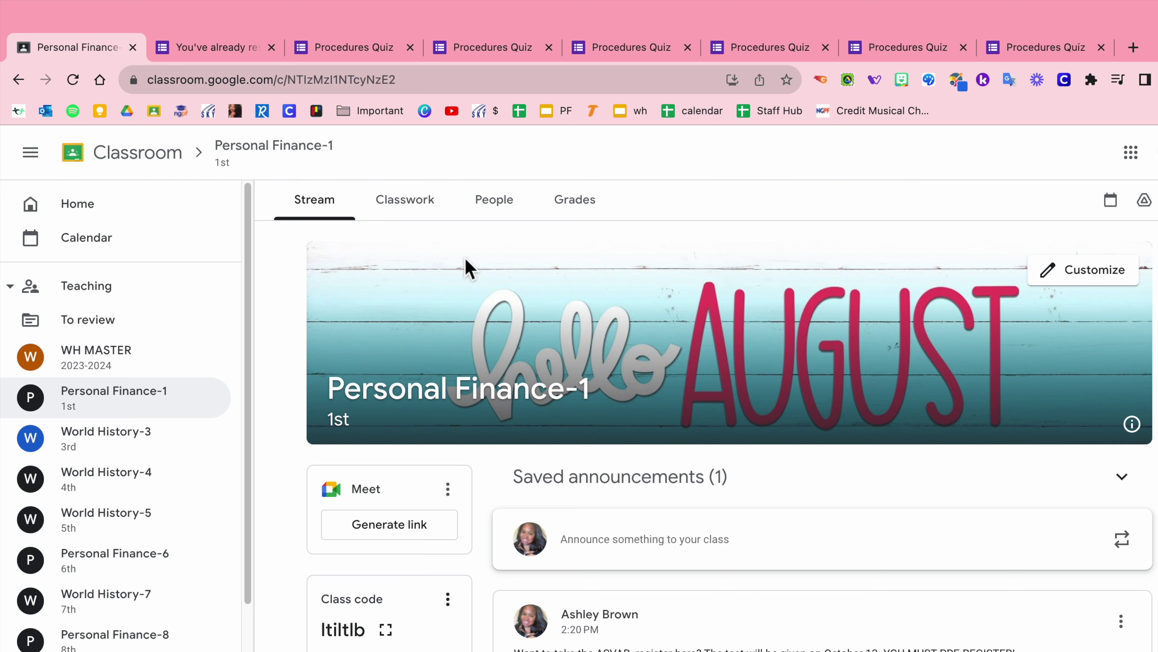
click(376, 109)
click(408, 207)
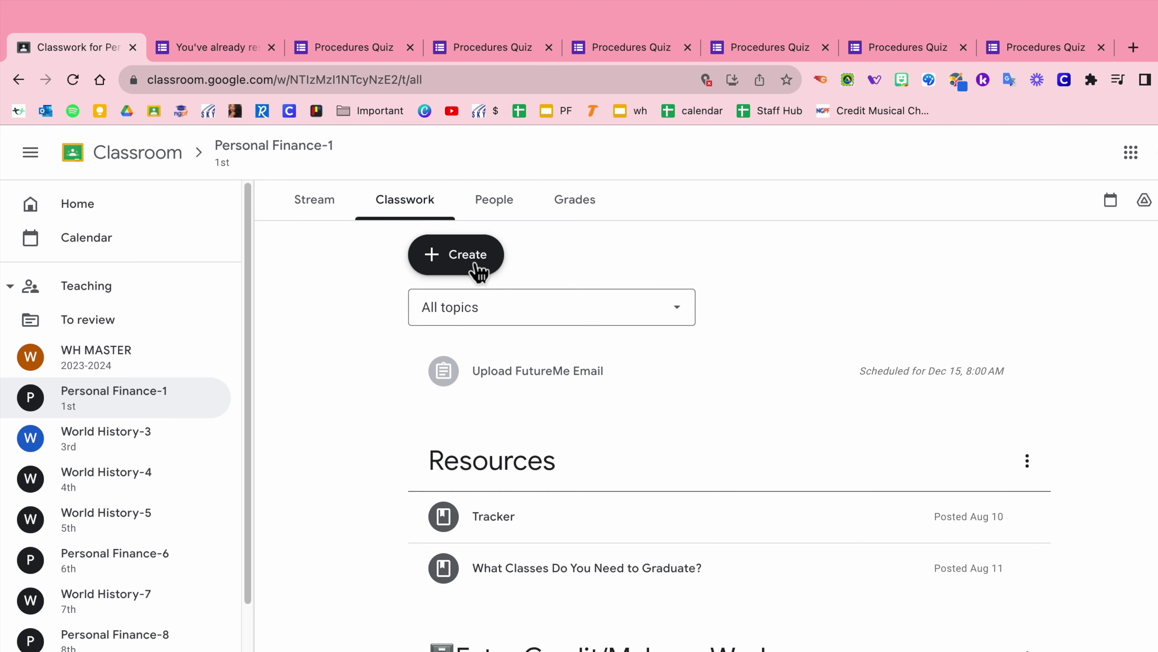
click(474, 274)
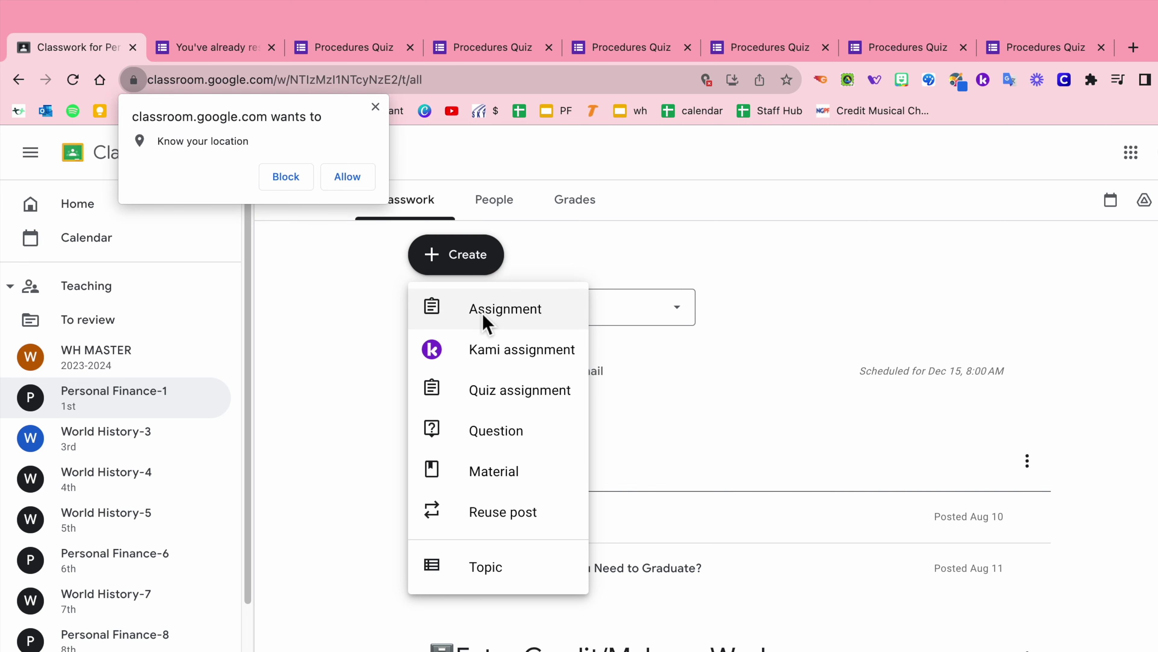
click(376, 107)
click(529, 325)
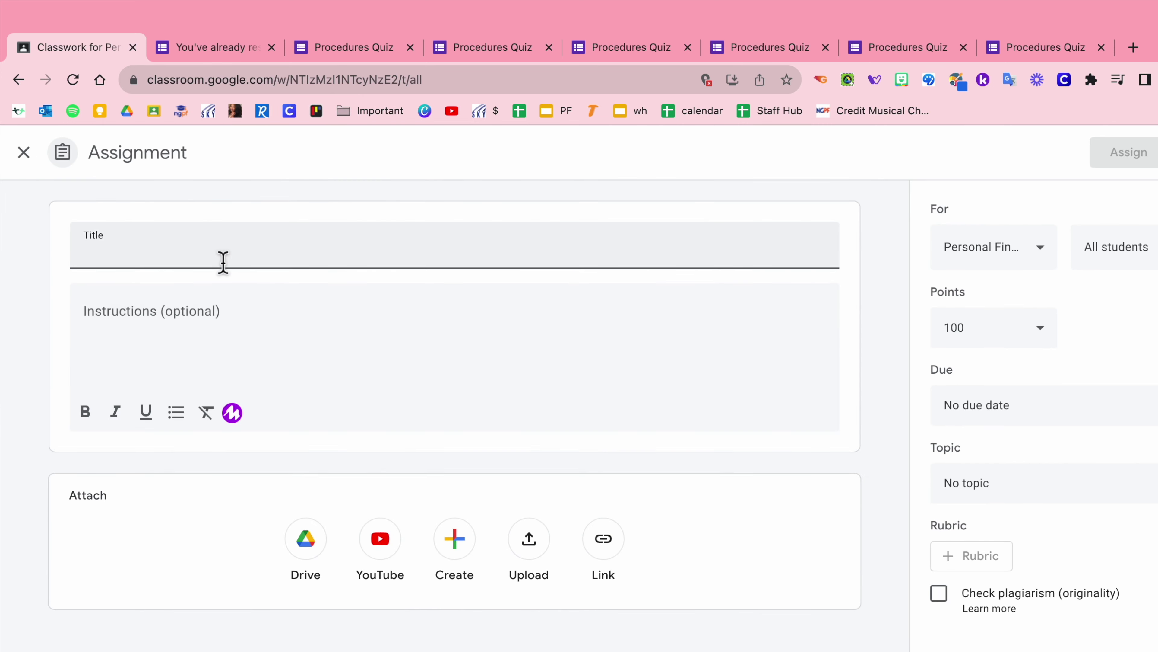
Step: Title the assignment "Procedures Quiz" and attach the Procedures Quiz form from Google Drive
text(P:r)
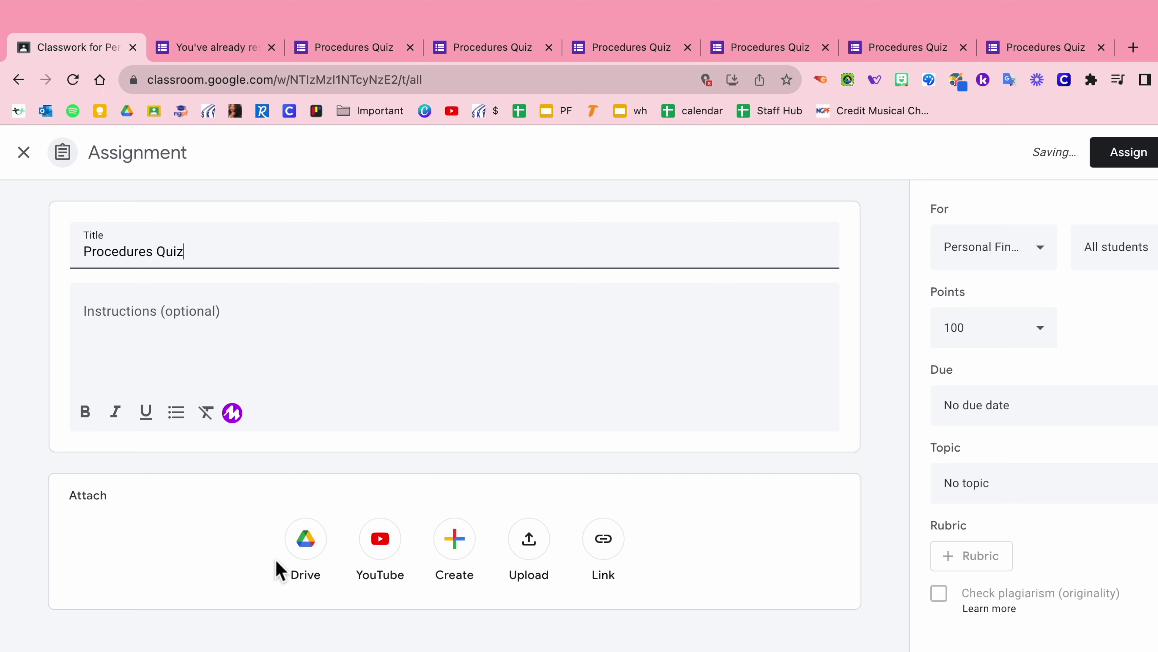
click(304, 548)
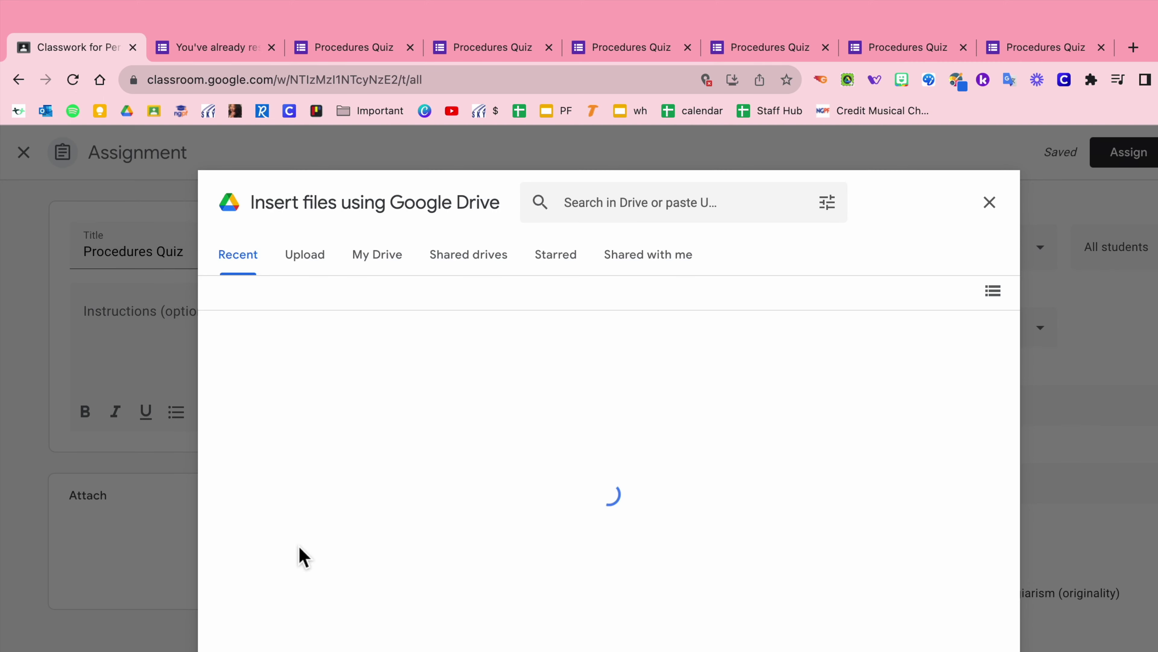
click(270, 445)
click(269, 445)
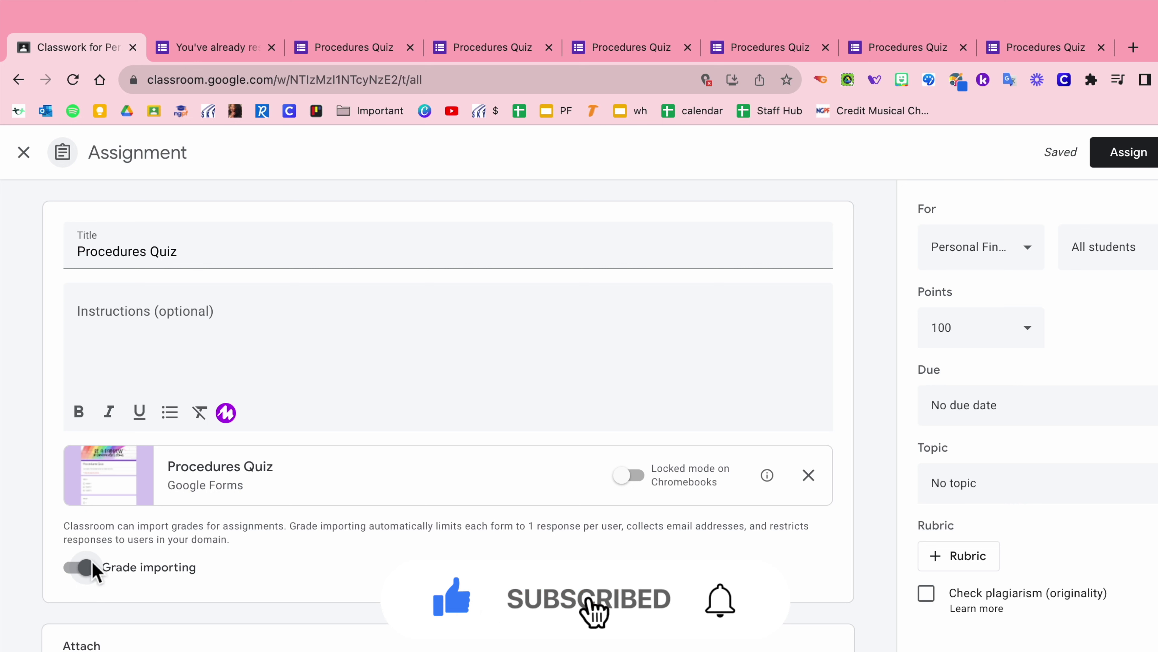
click(156, 328)
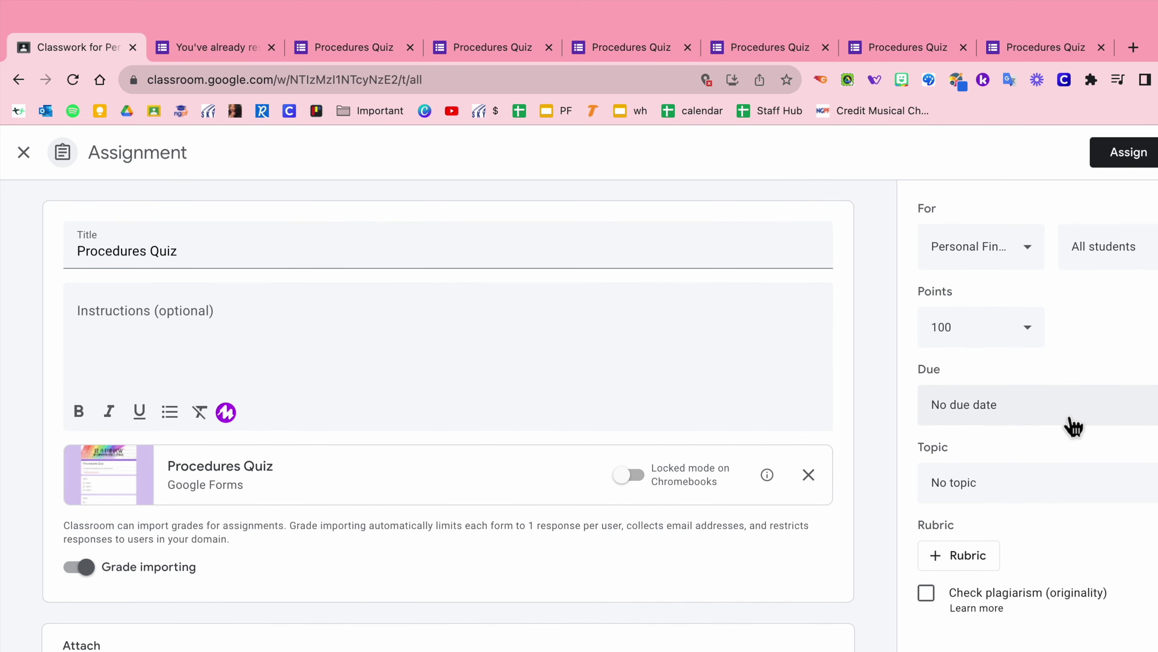
Step: Make the assignment due Sep 7, 2023 at 11:59 PM and close submissions after the due date
click(1014, 410)
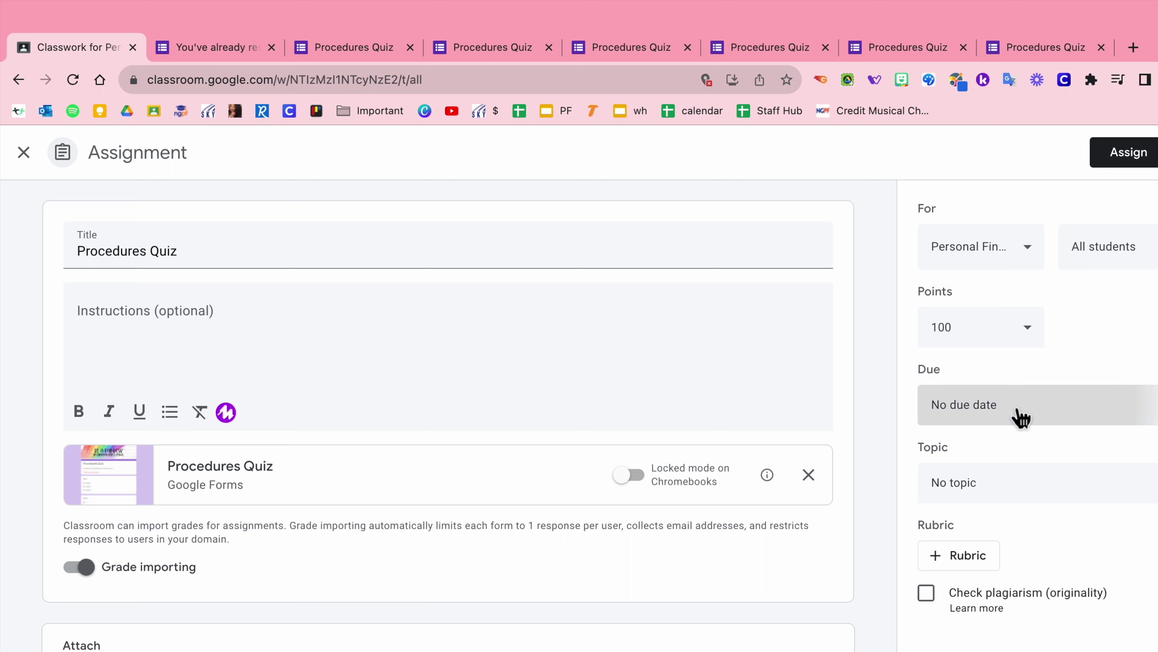
click(1015, 483)
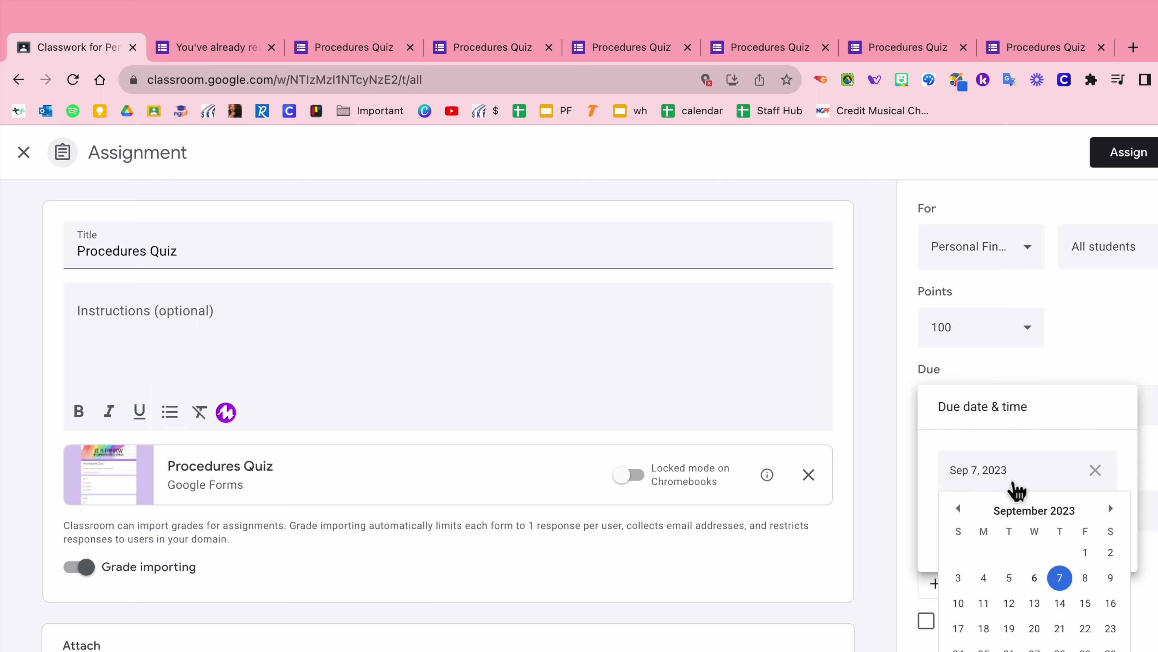
click(1066, 583)
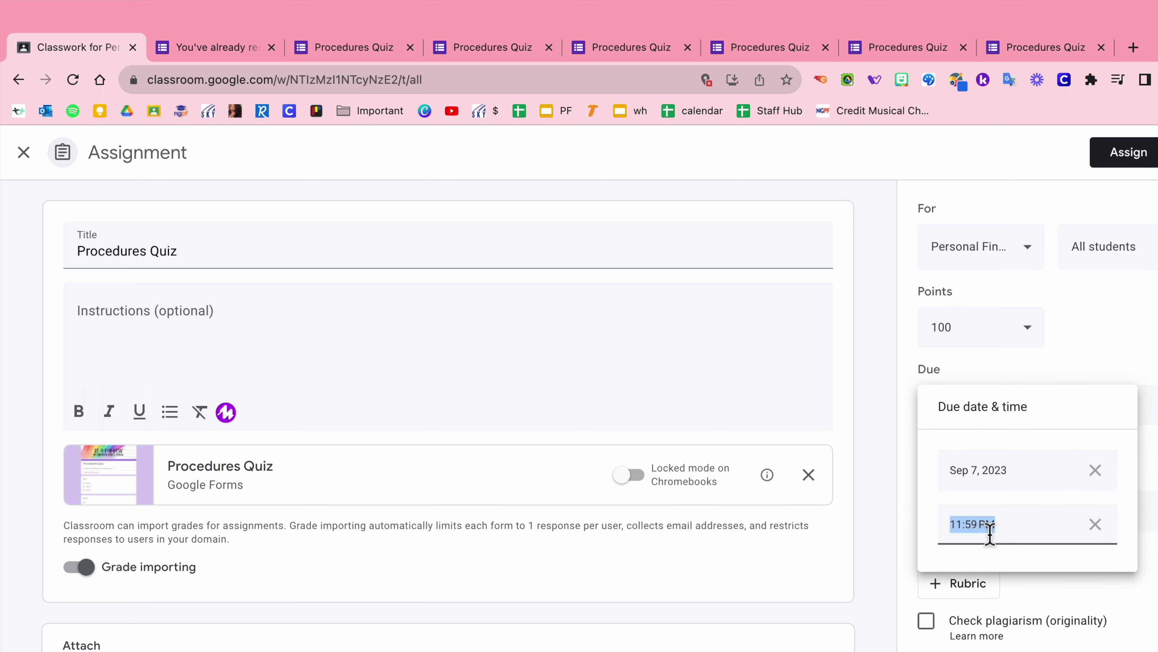
click(1152, 379)
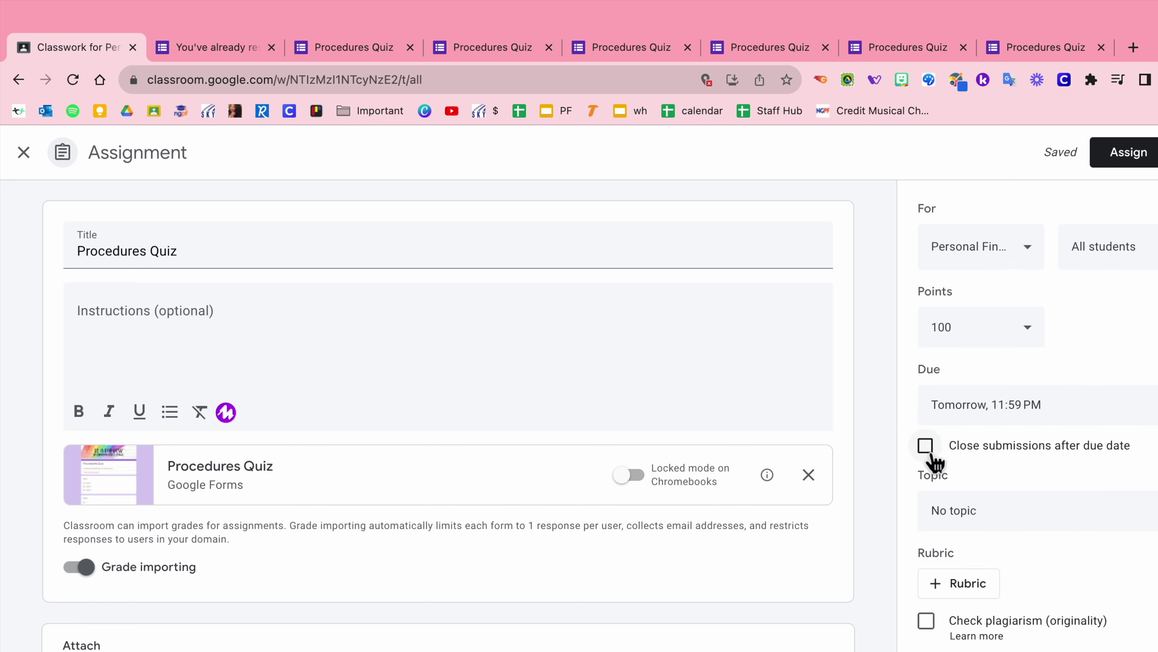
click(928, 450)
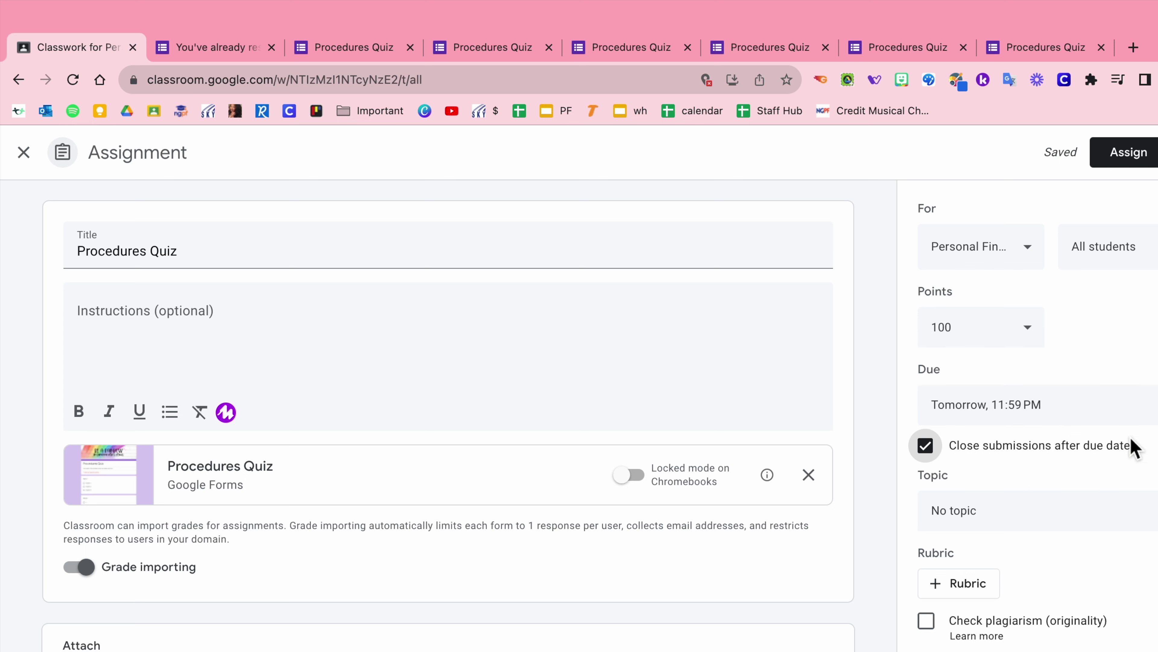
Step: Create a new topic named "Work" with a file cabinet emoji in front for the assignment
click(1032, 520)
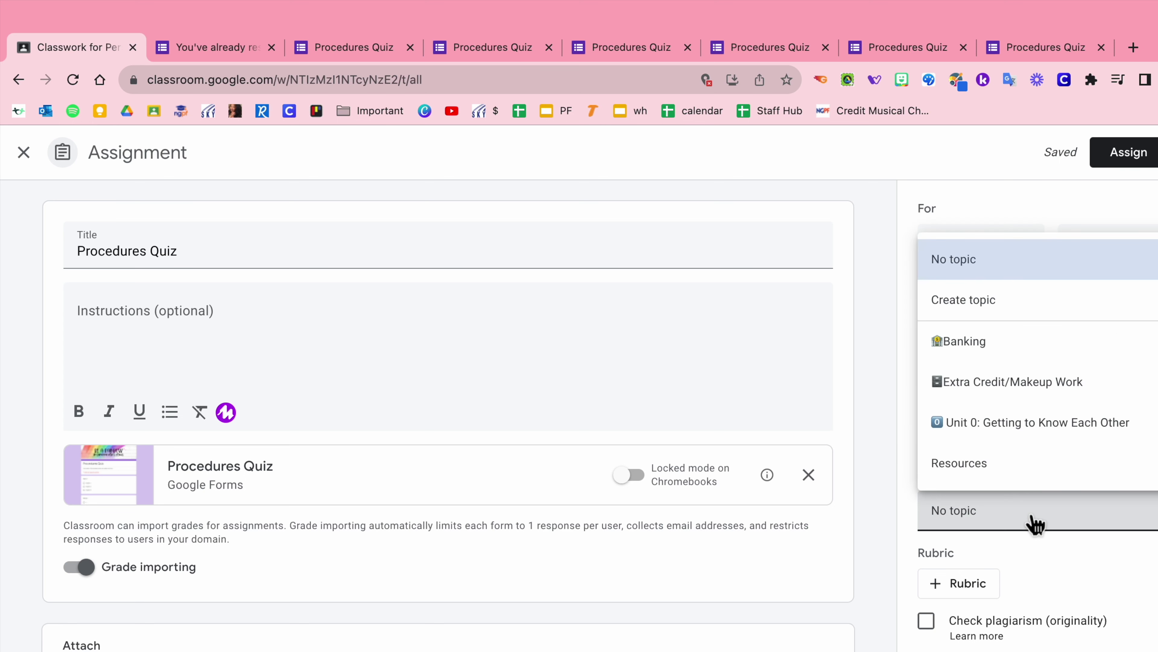
click(976, 398)
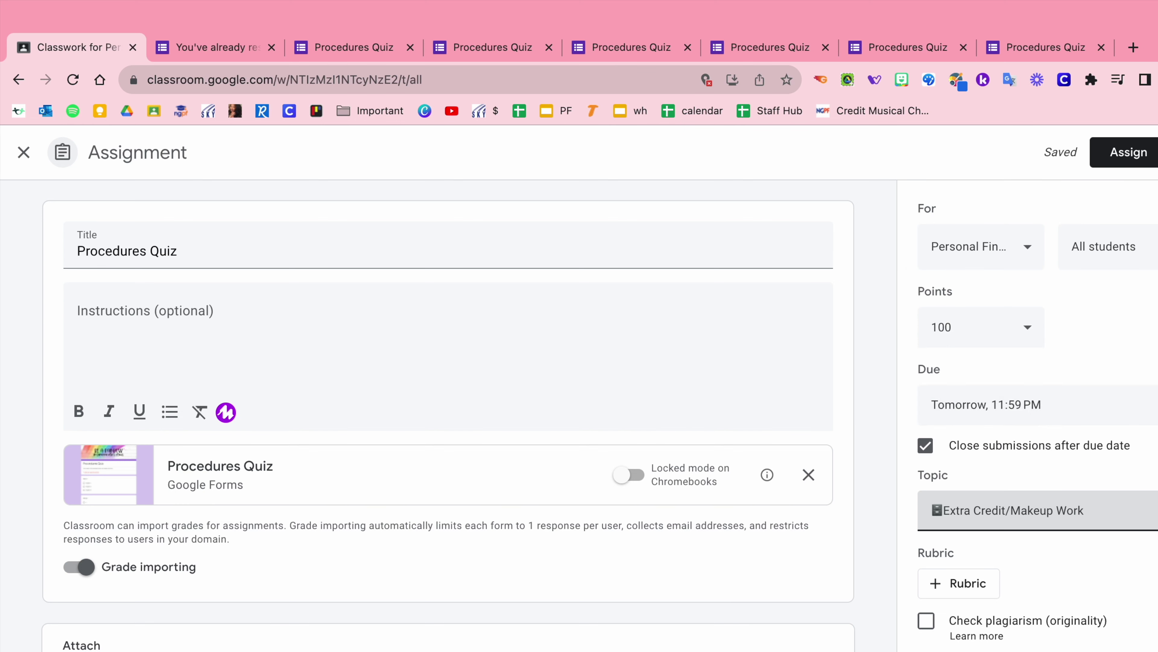
click(1154, 510)
click(976, 310)
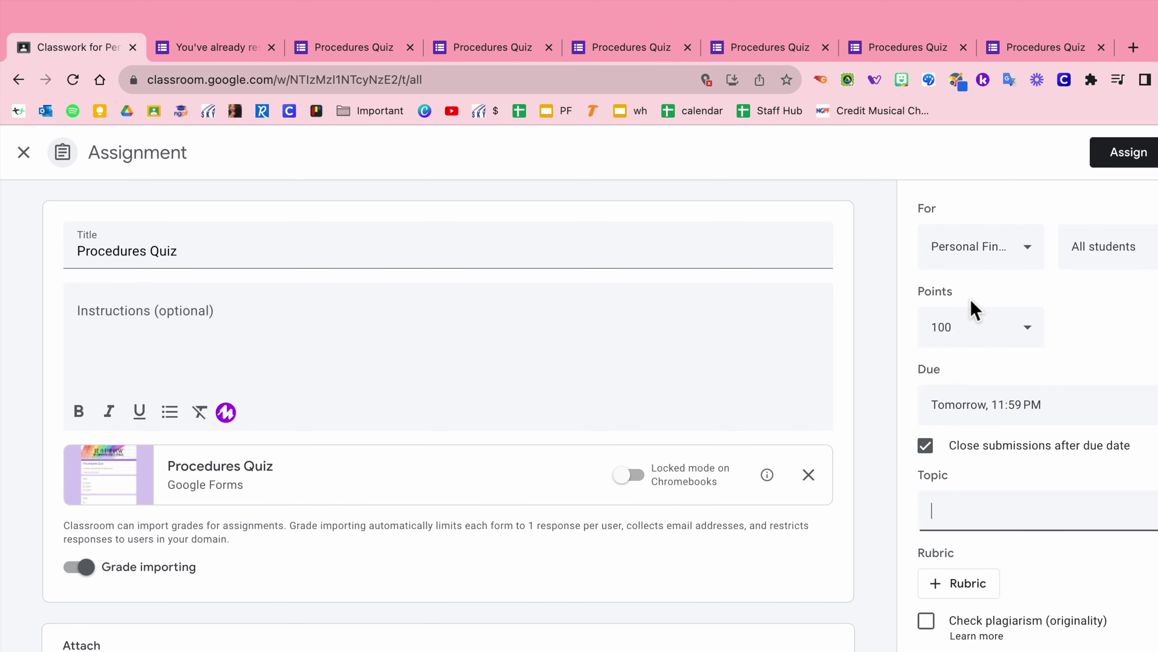
right_click(947, 518)
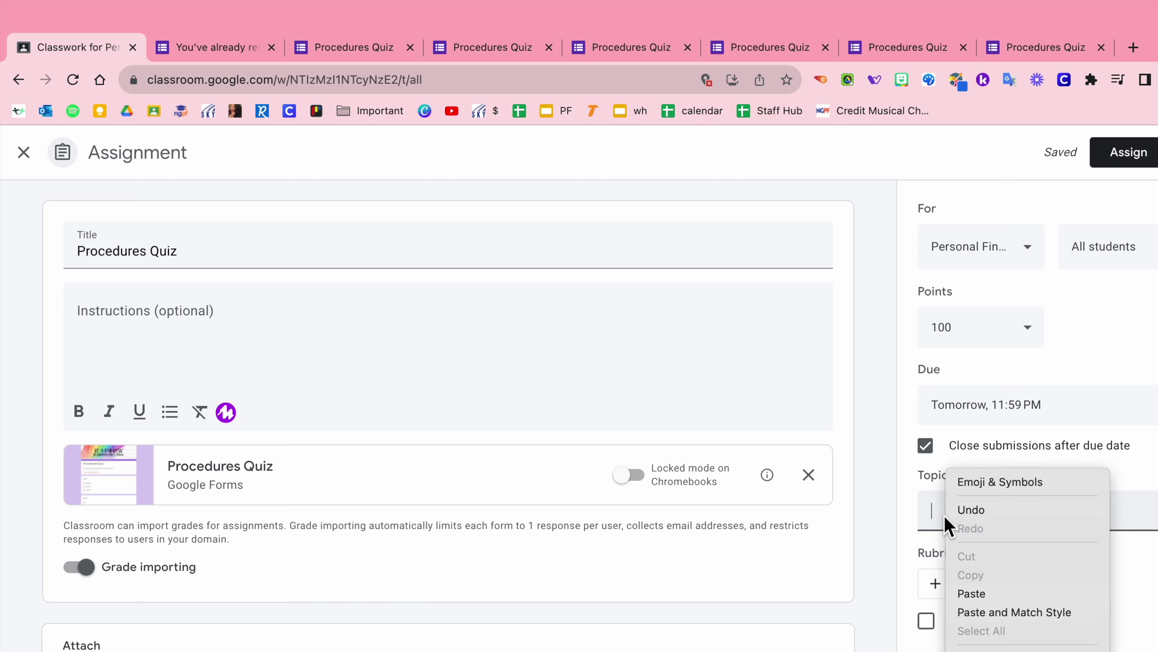
click(981, 487)
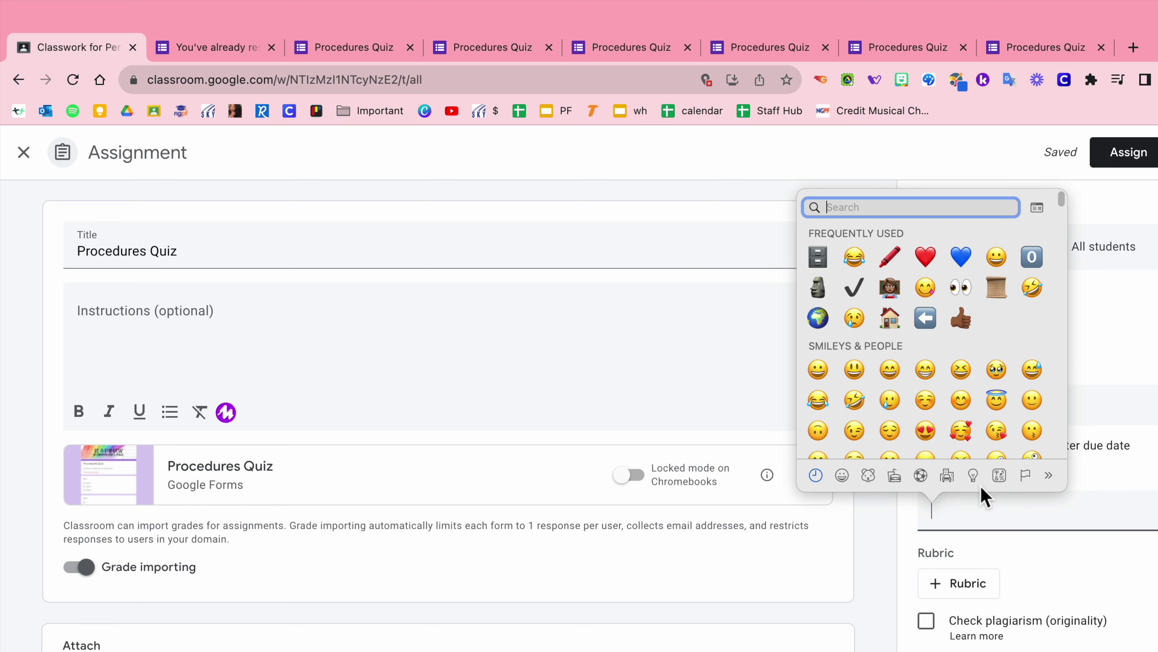
click(818, 258)
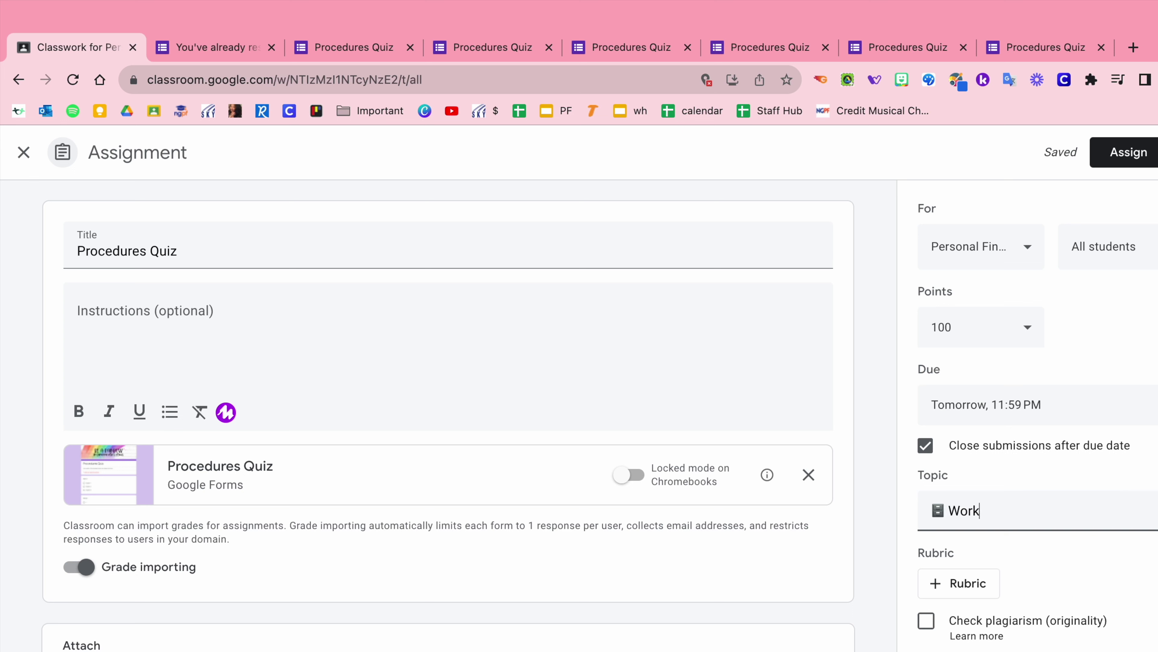
click(1078, 585)
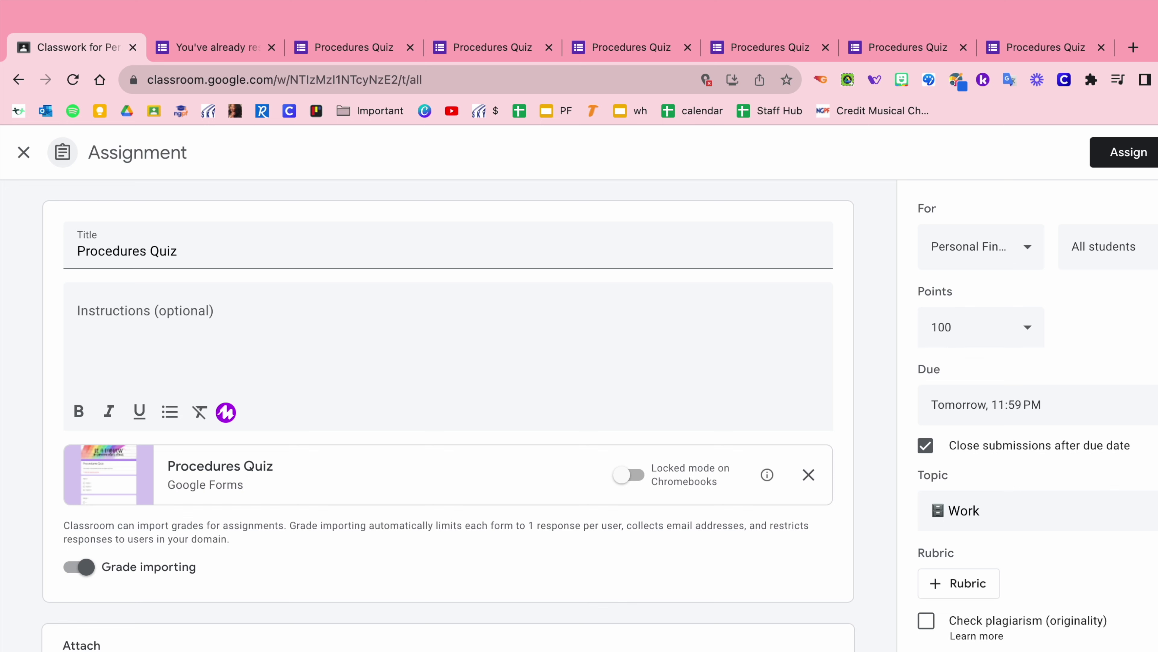
click(1154, 152)
click(1144, 187)
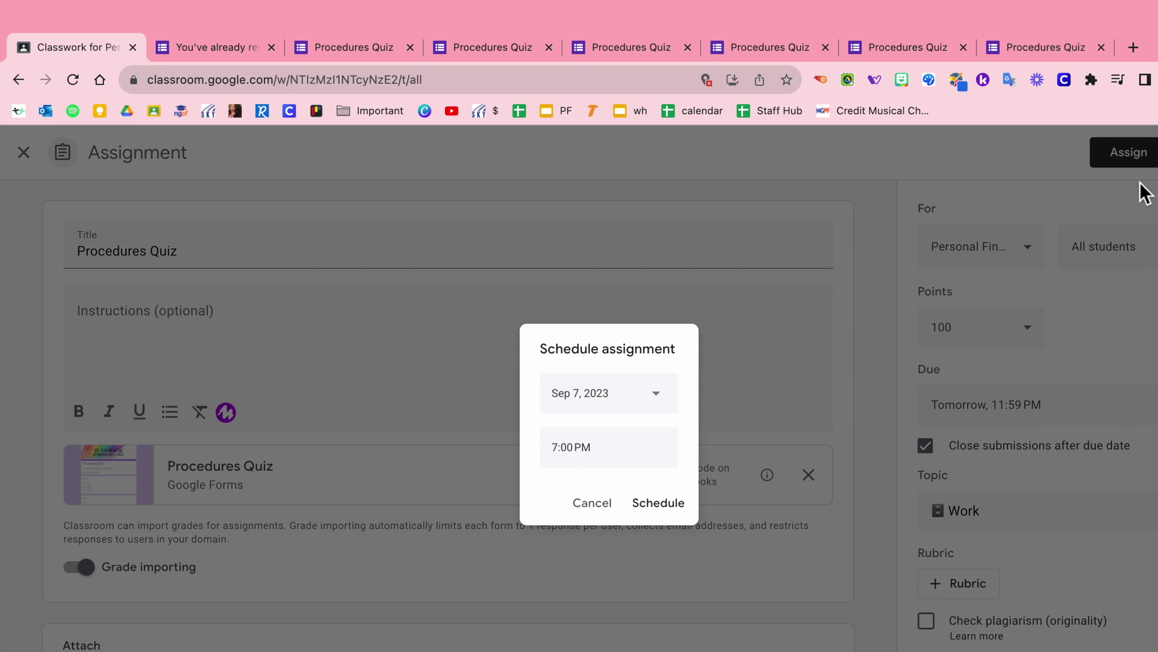
click(593, 503)
Step: Also assign the Procedures Quiz to the World History-3 and World History-4 classes
click(1028, 252)
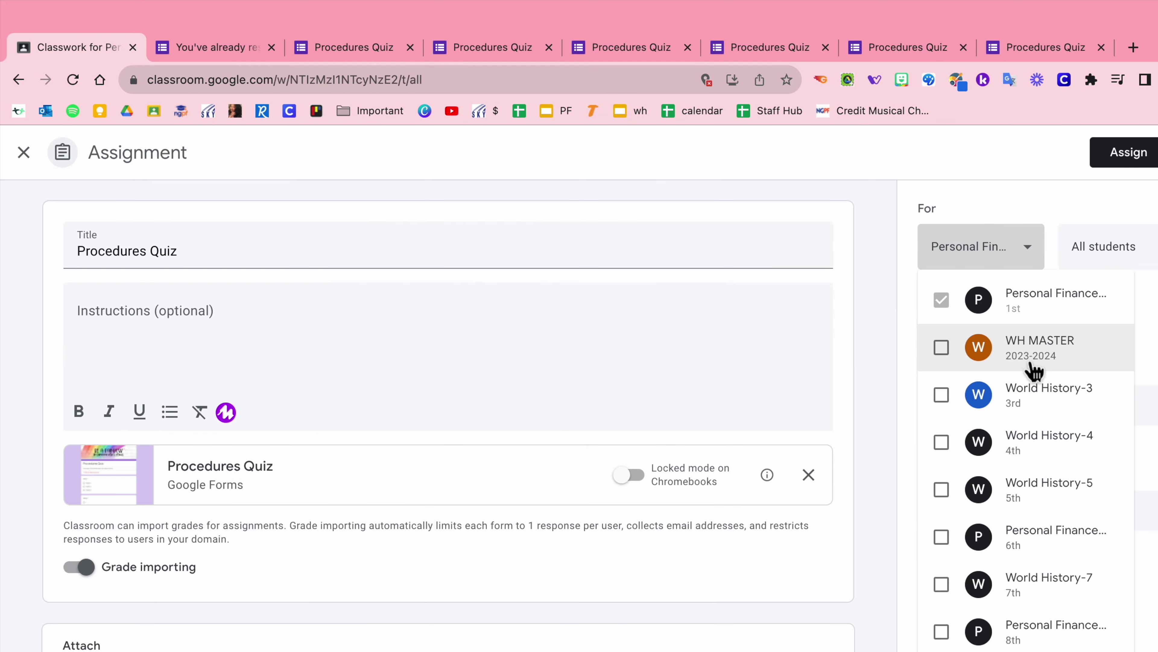
click(1035, 406)
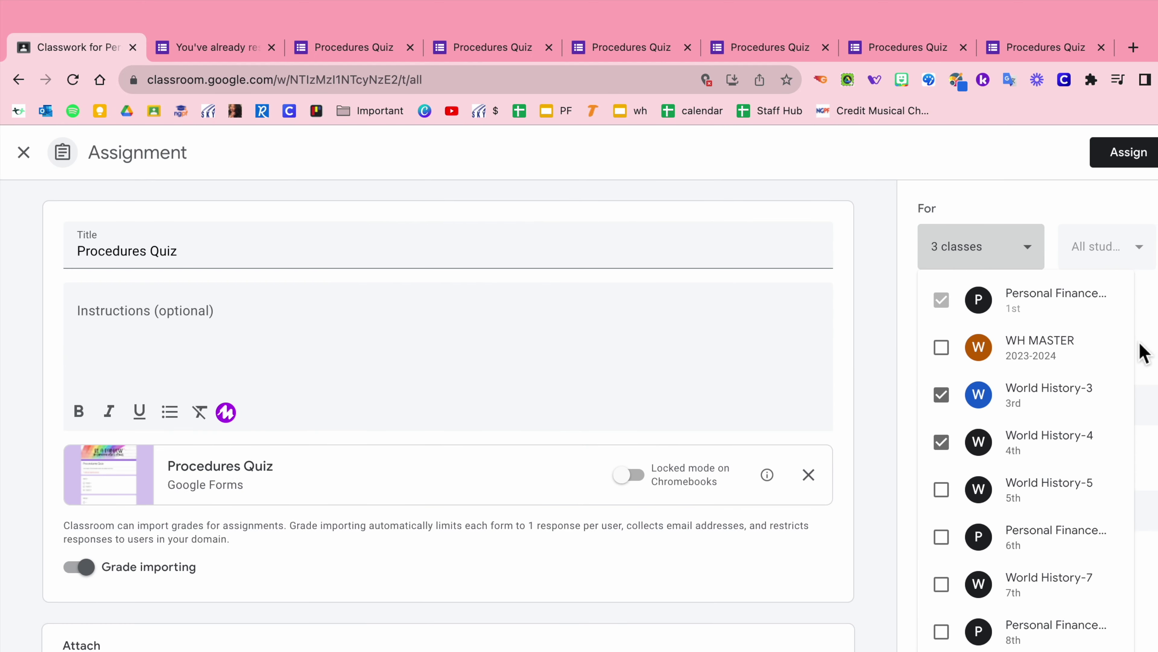
key(Escape)
Step: Schedule the assignment for Personal Finance-1 to publish Sep 7, 2023 at 7:00 PM and copy these settings to all selected classes
click(1154, 152)
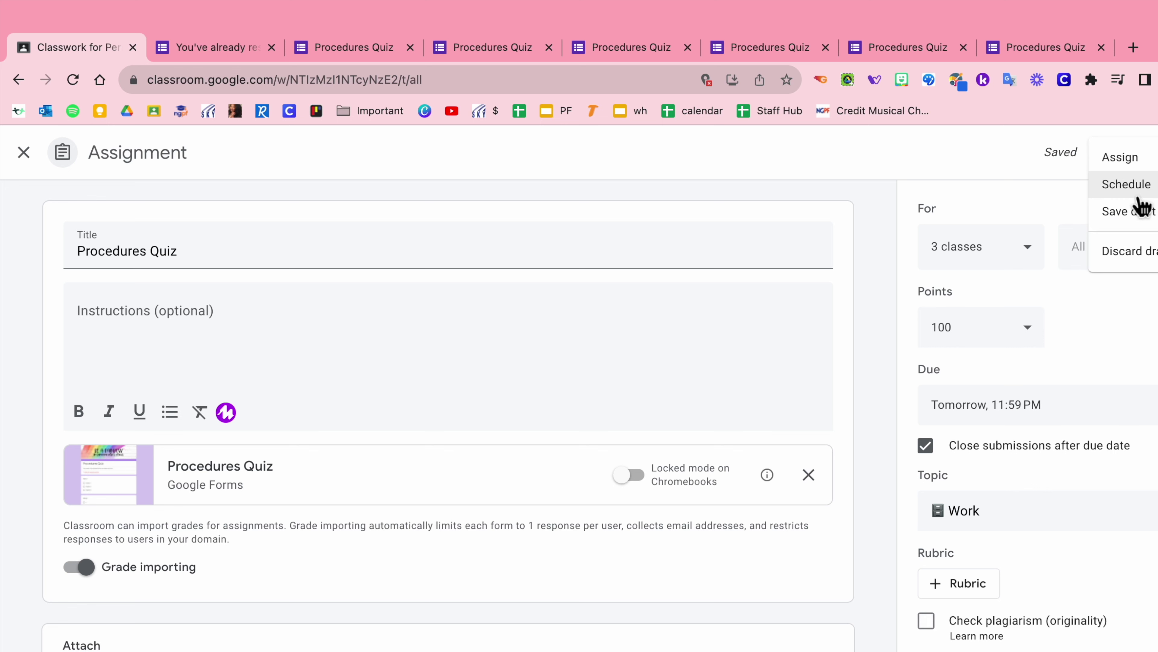
click(1132, 185)
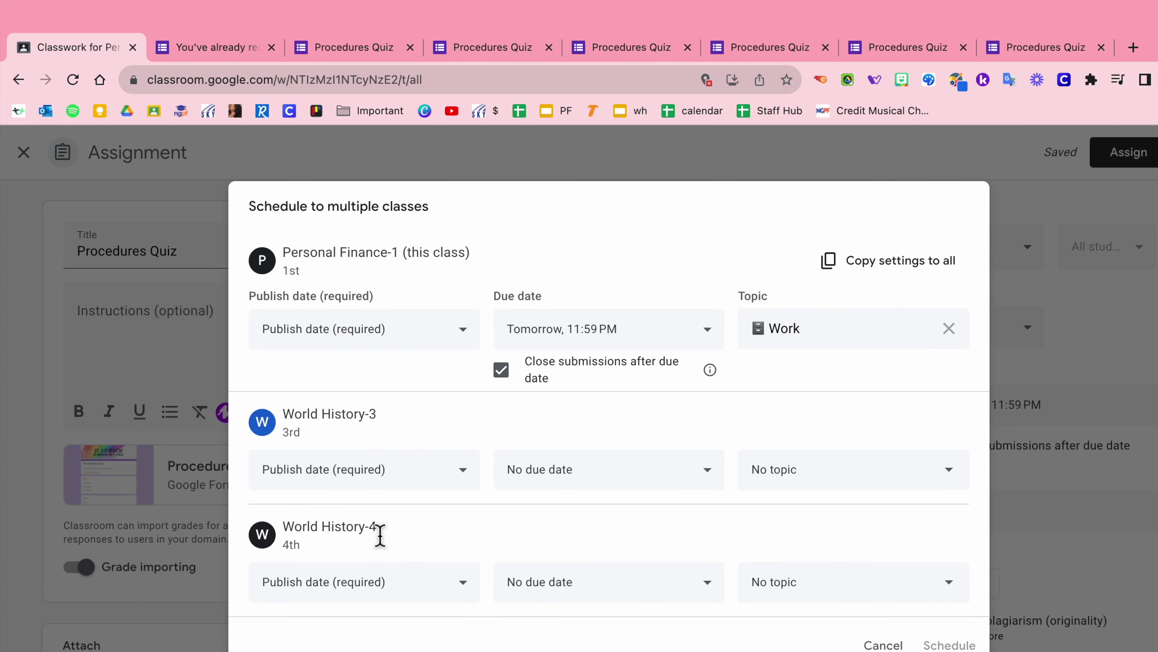
click(386, 334)
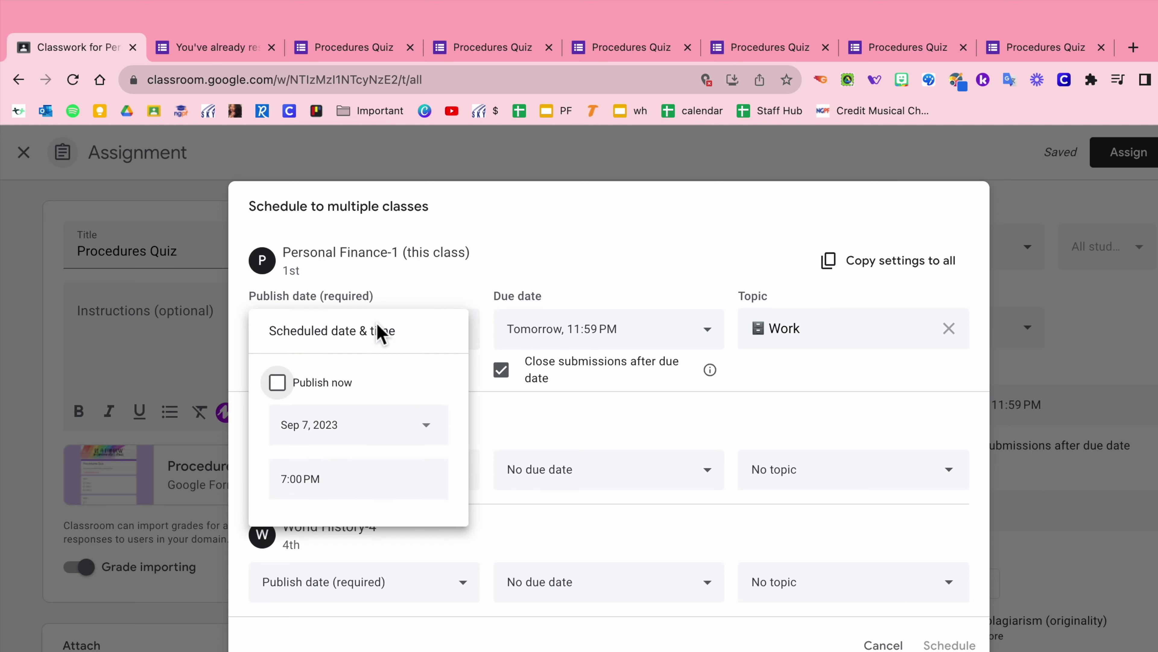
click(355, 426)
click(399, 393)
click(529, 418)
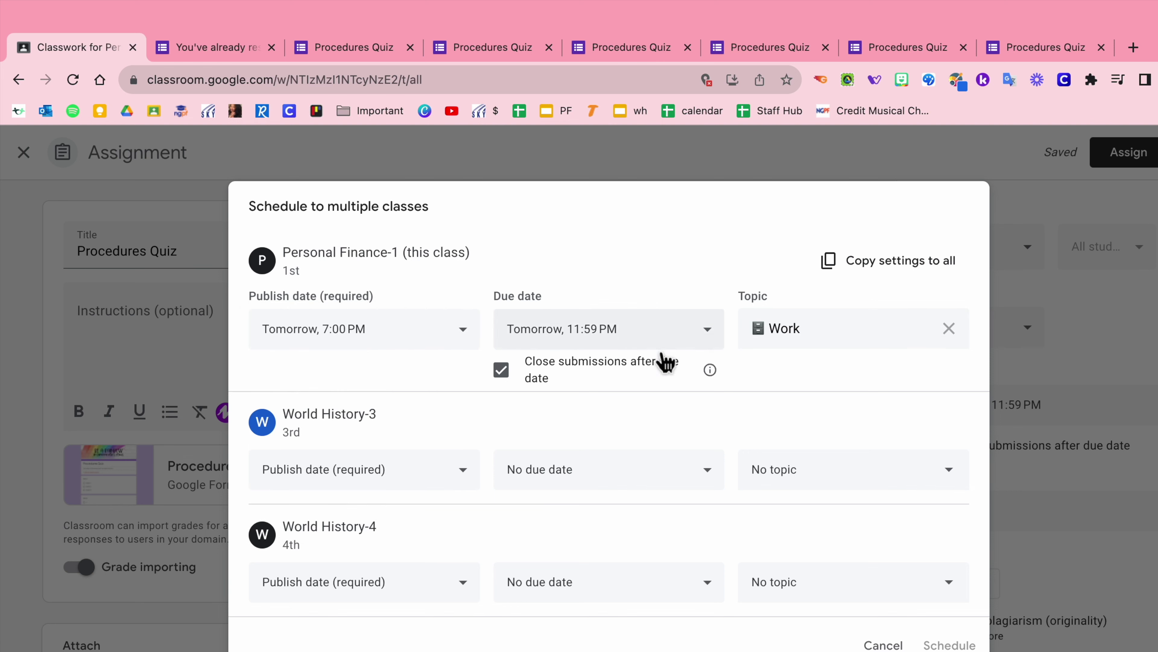
click(874, 267)
click(679, 487)
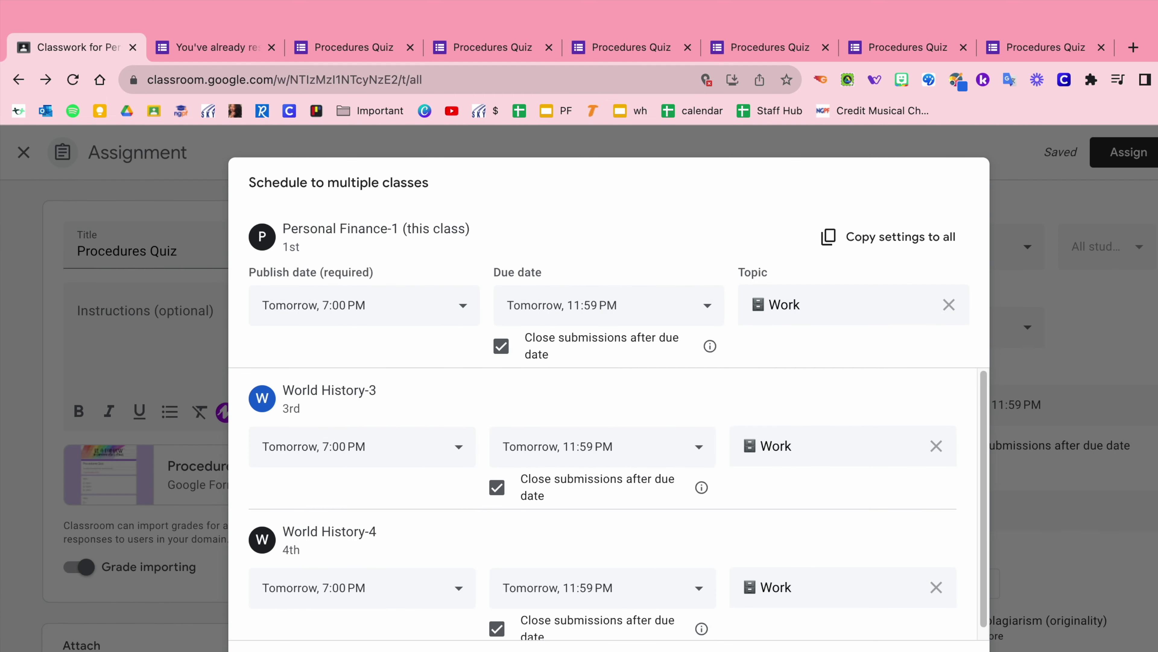
Step: Cancel the multi-class scheduling and discard the Procedures Quiz assignment draft
click(923, 564)
click(1154, 153)
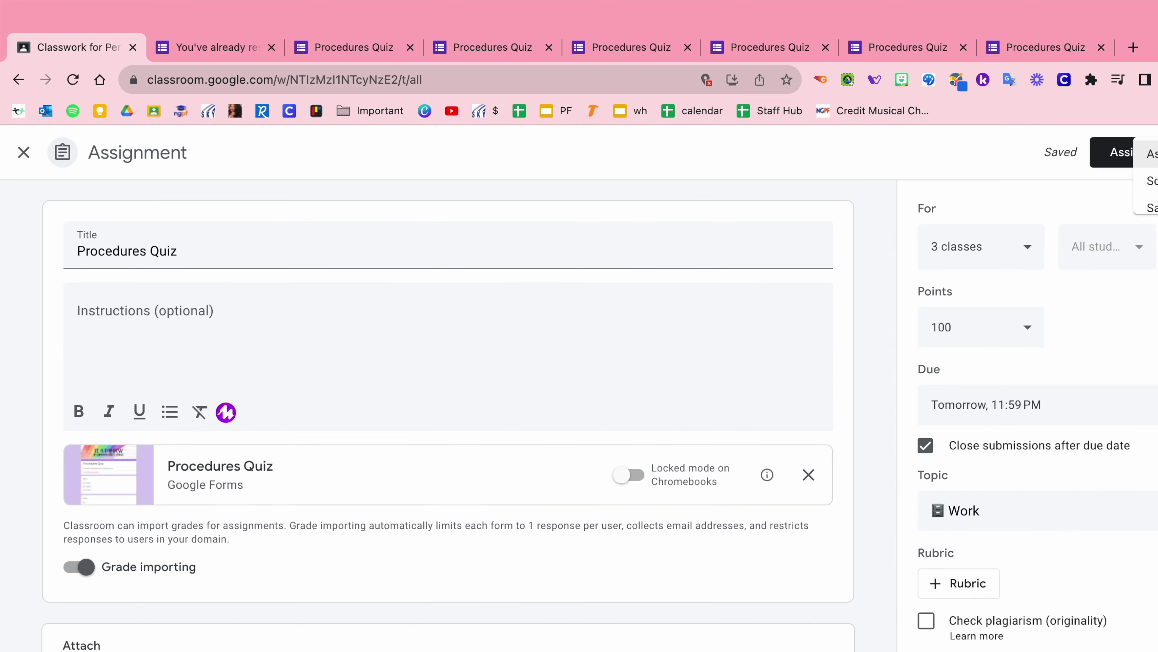
click(1149, 255)
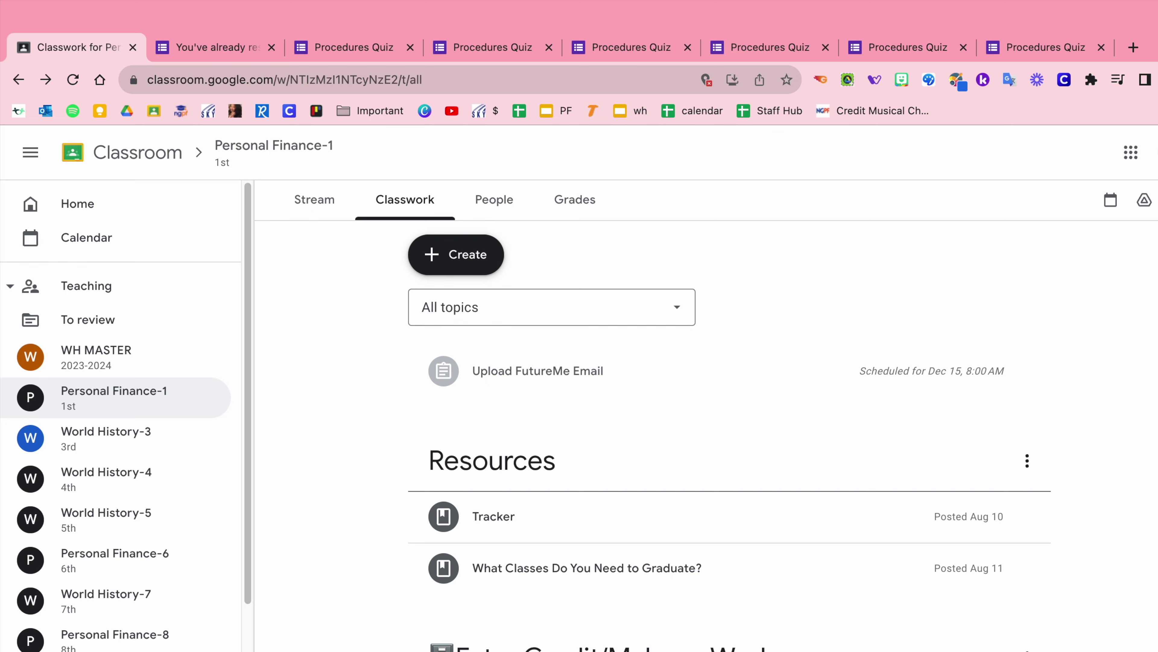
Step: Switch to the open Procedures Quiz form in Google Forms, open it for editing and show its responses
click(332, 57)
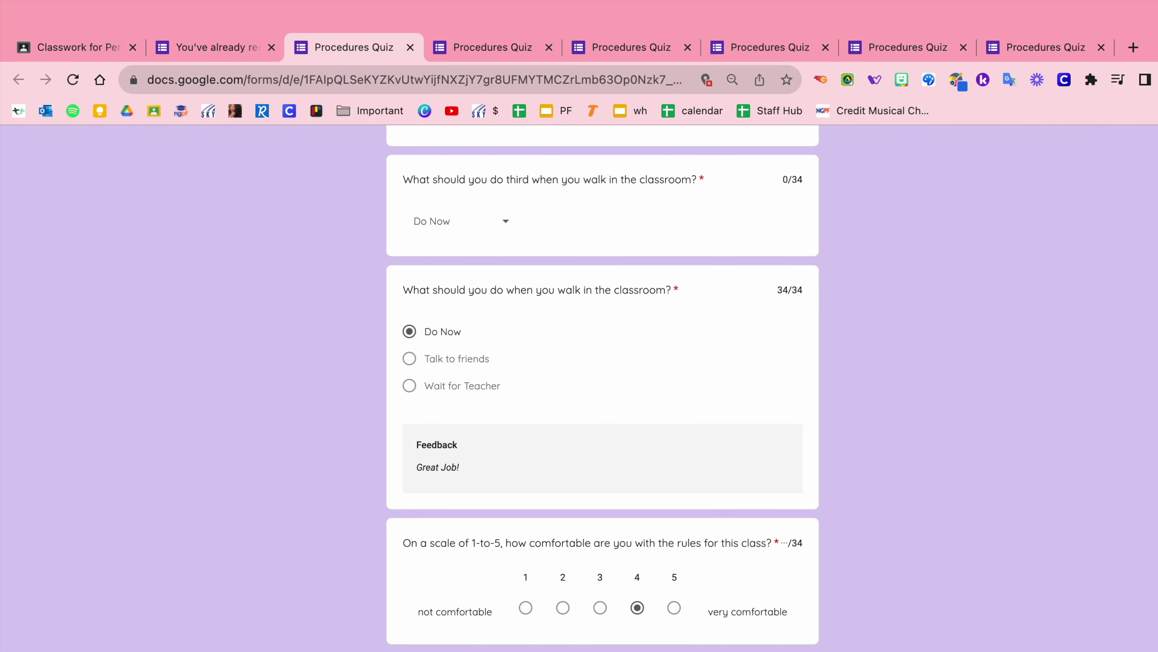
scroll(602, 388, up, 15)
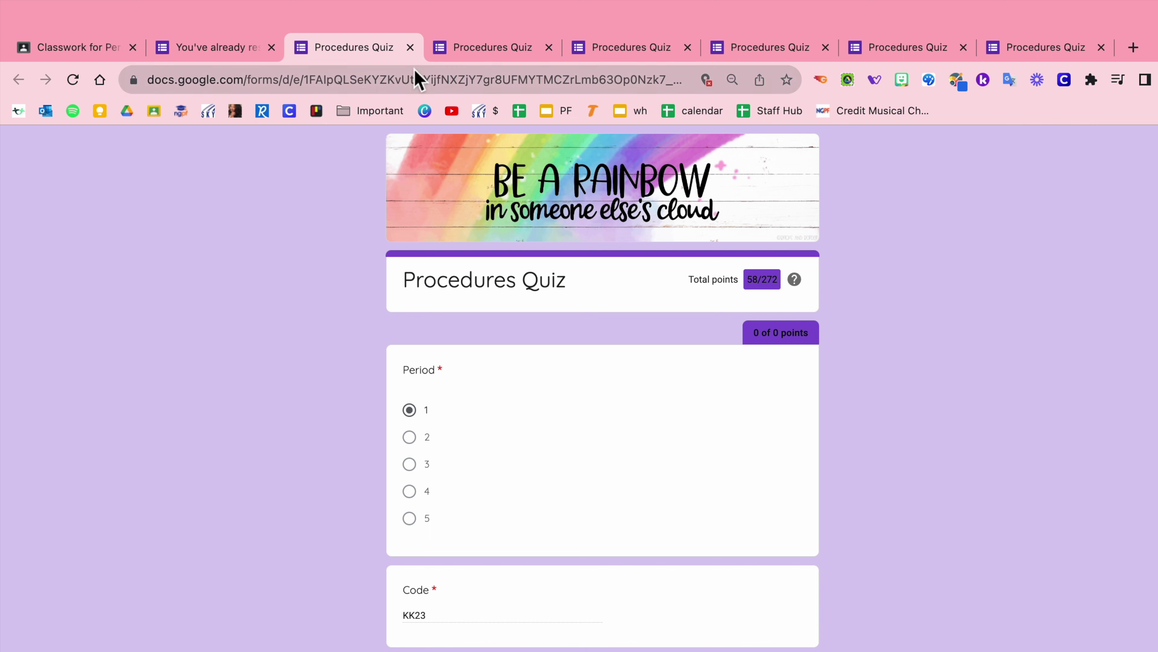
click(476, 54)
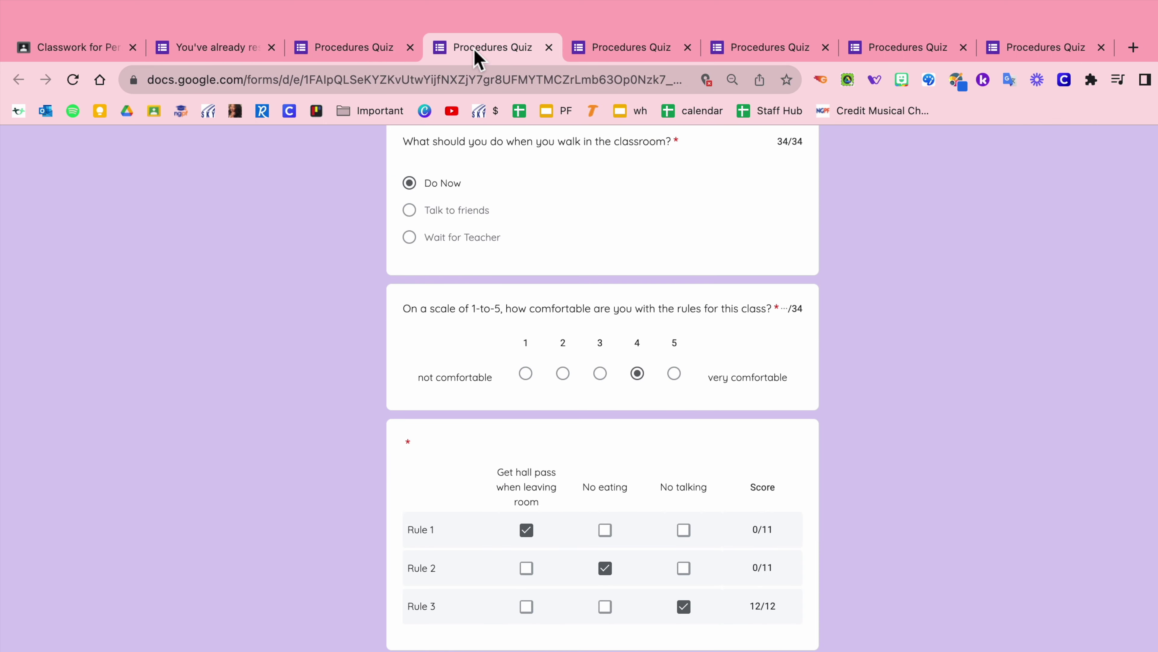
click(210, 52)
click(474, 73)
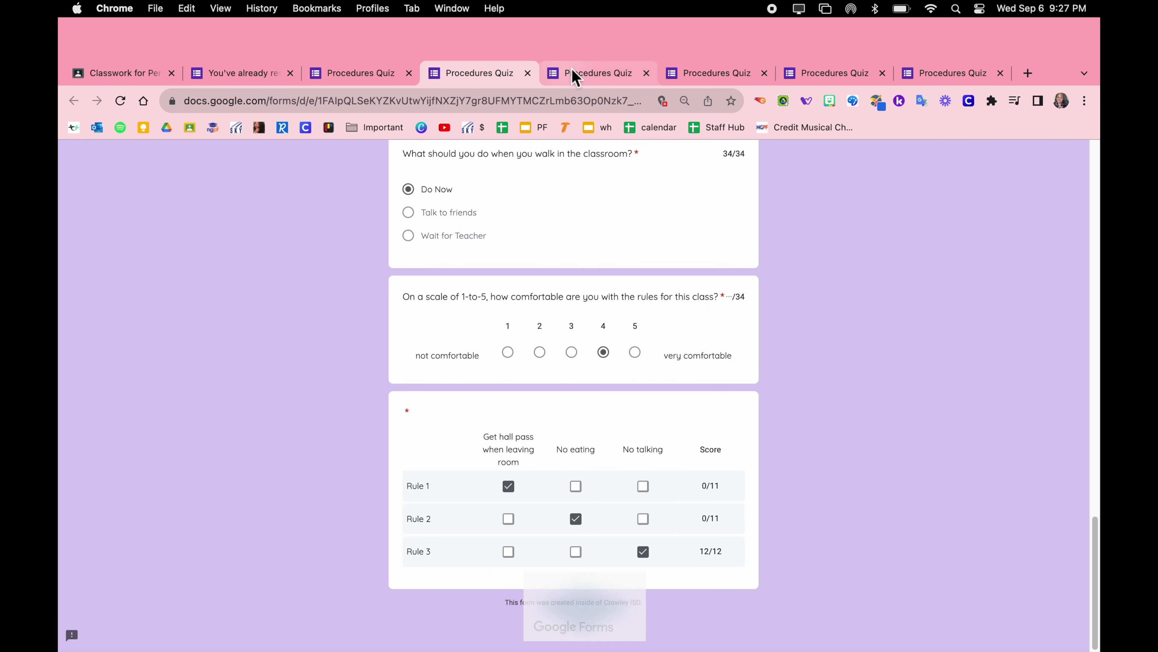
click(575, 75)
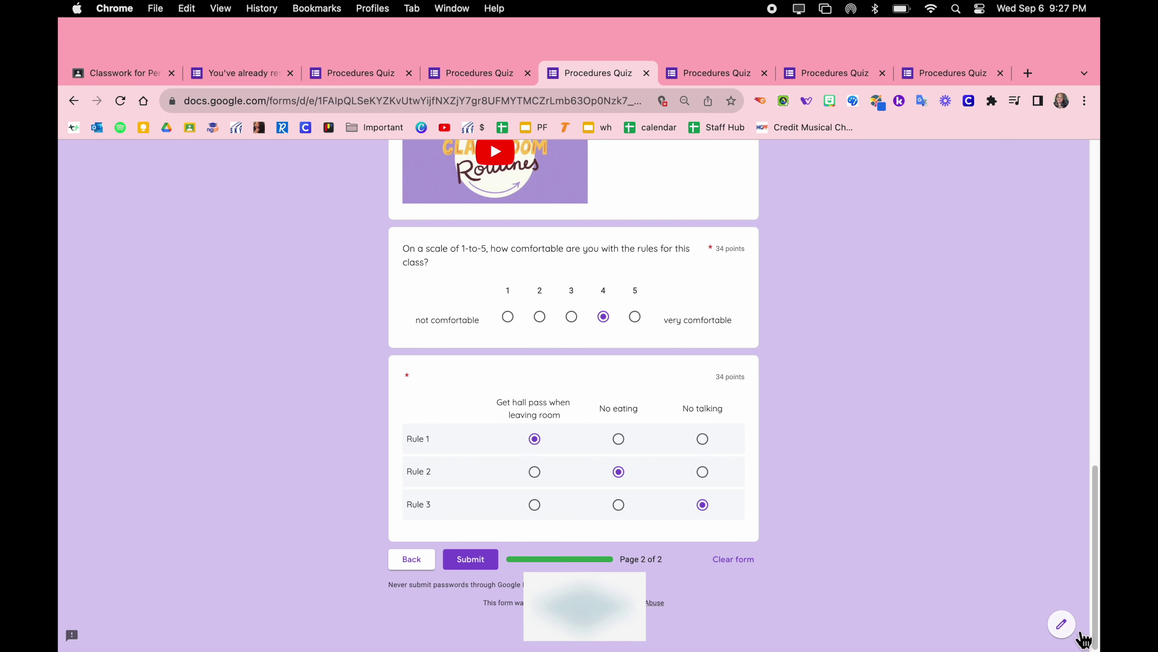
click(1063, 629)
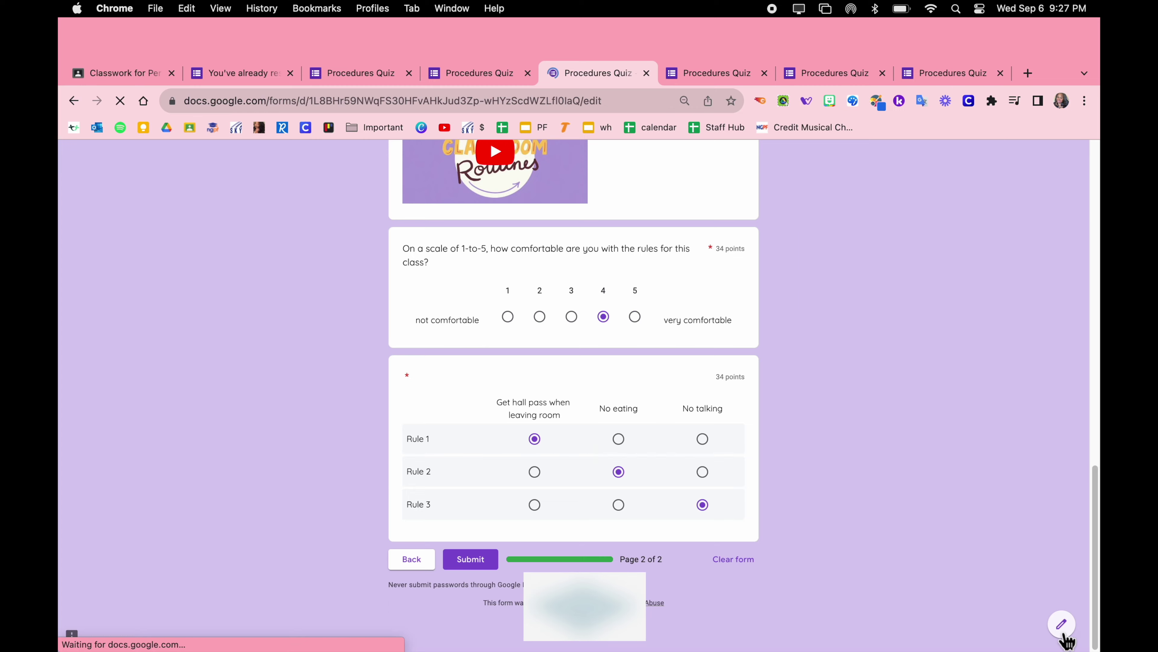
click(642, 191)
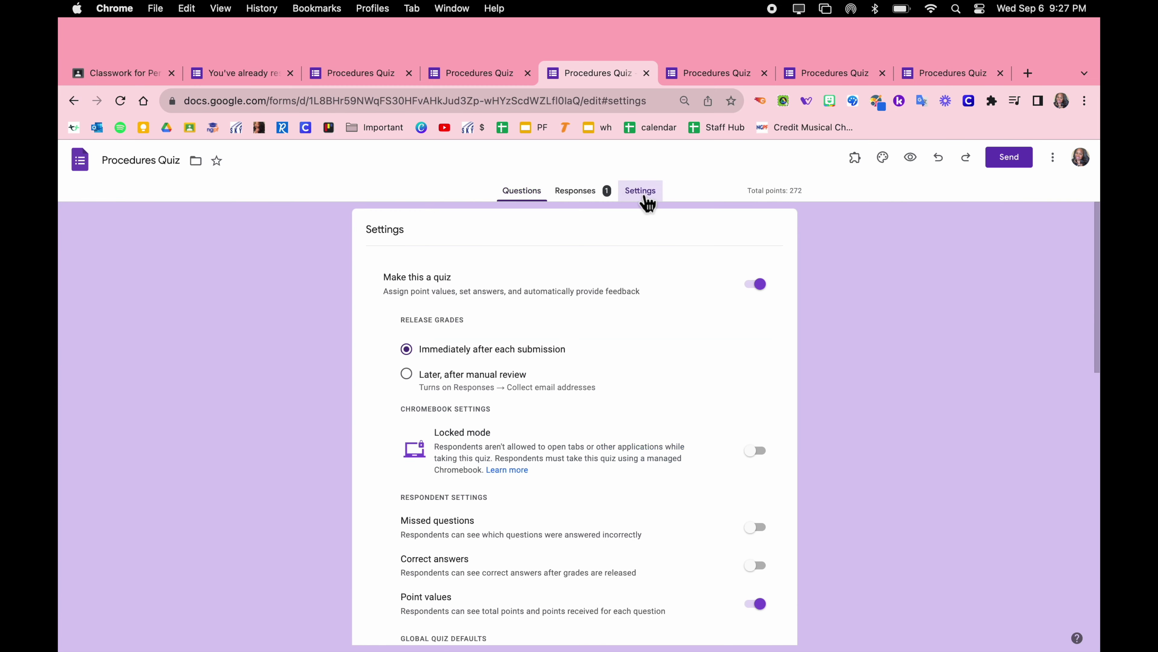
click(591, 200)
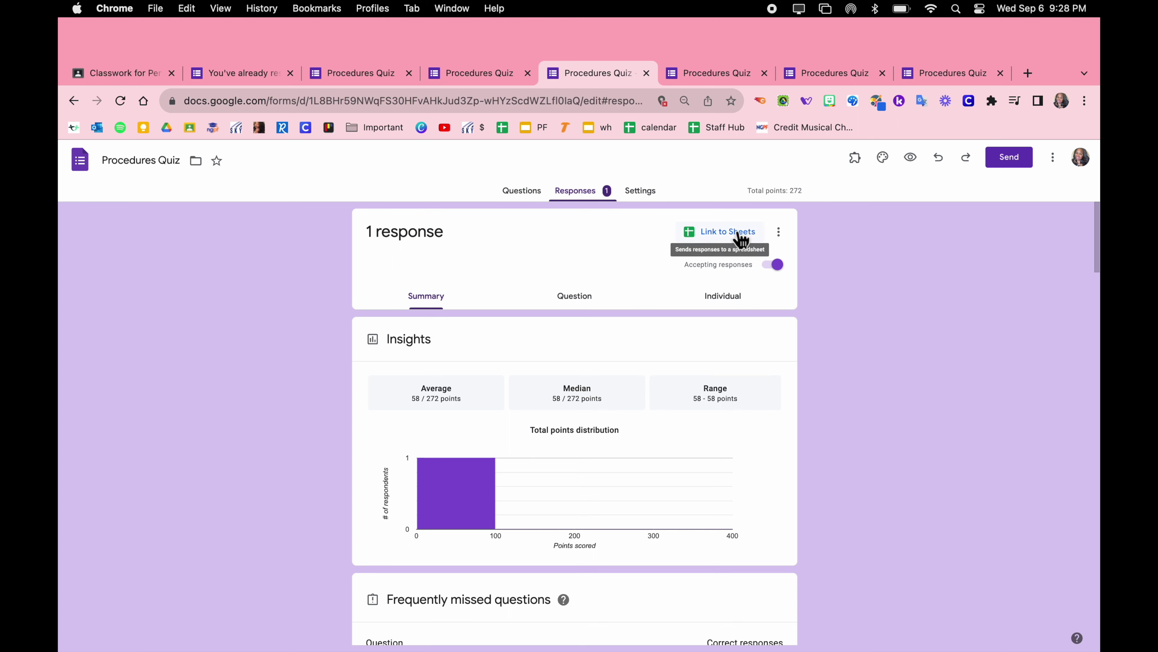
Step: Delete all responses collected by the Procedures Quiz form
click(785, 236)
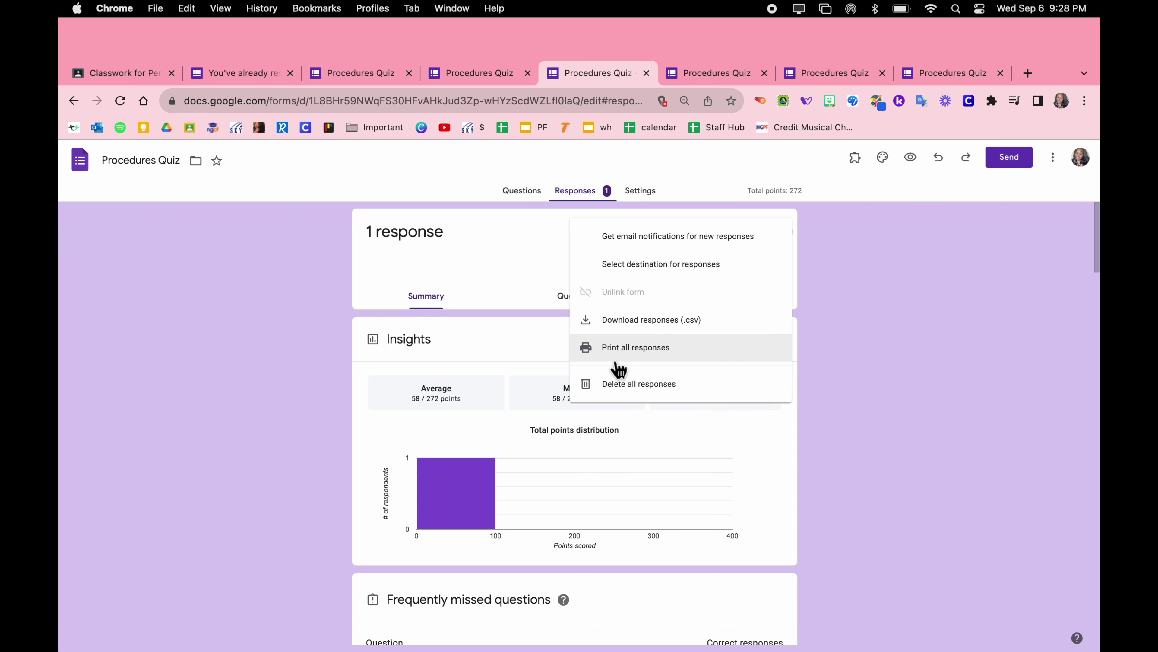
click(618, 394)
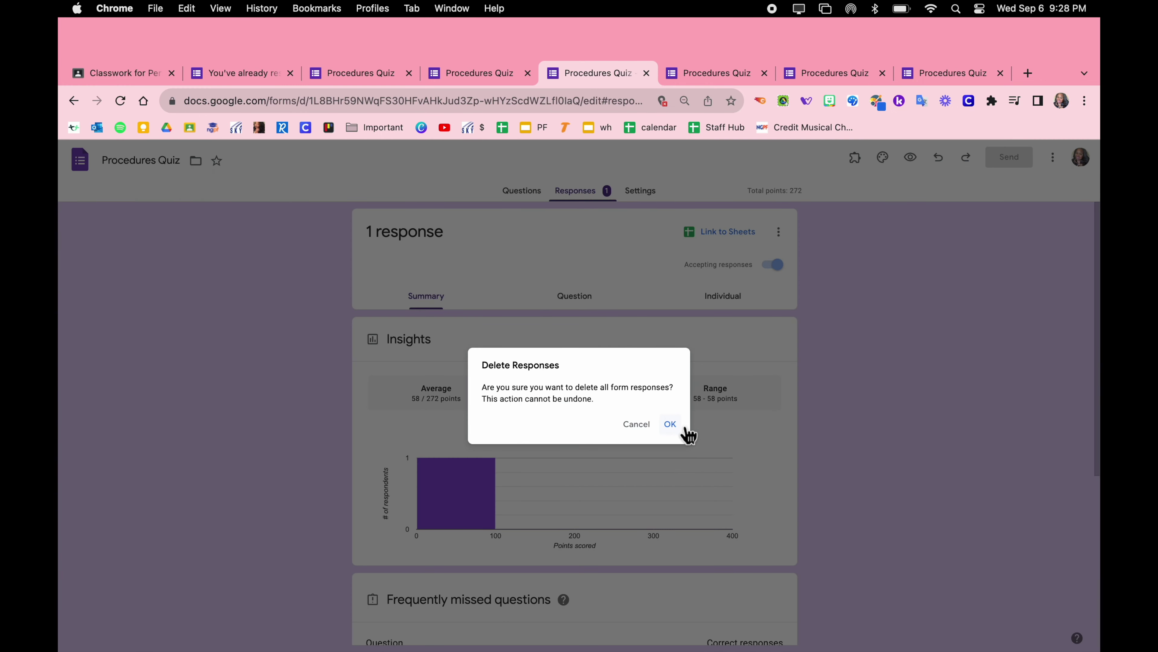
click(683, 427)
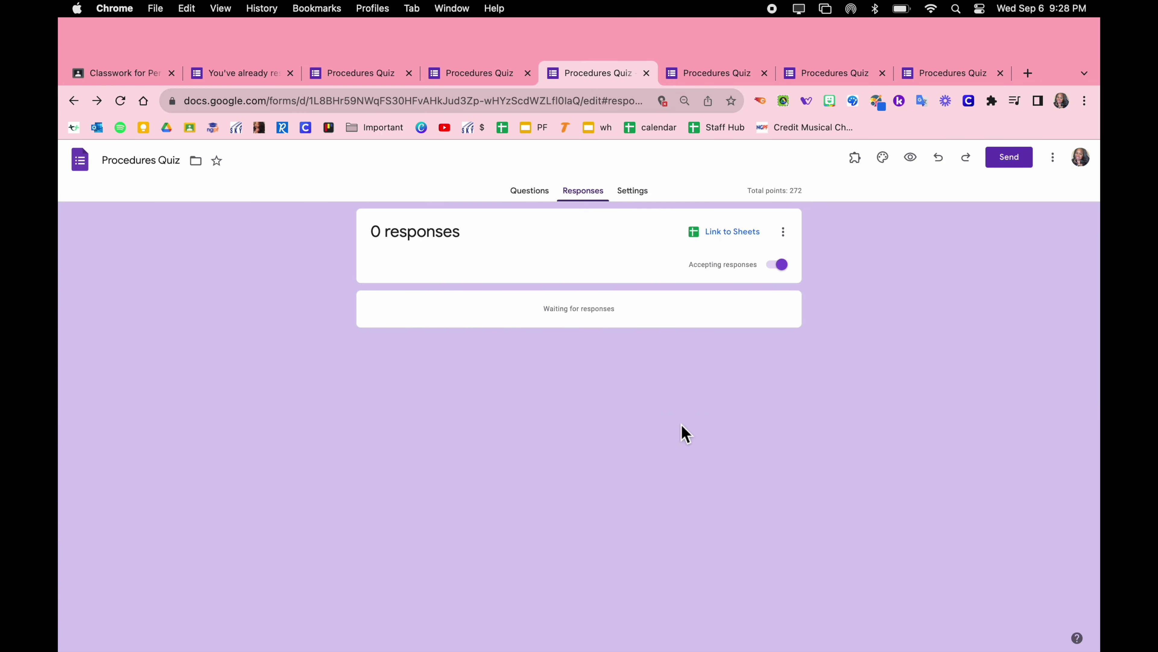